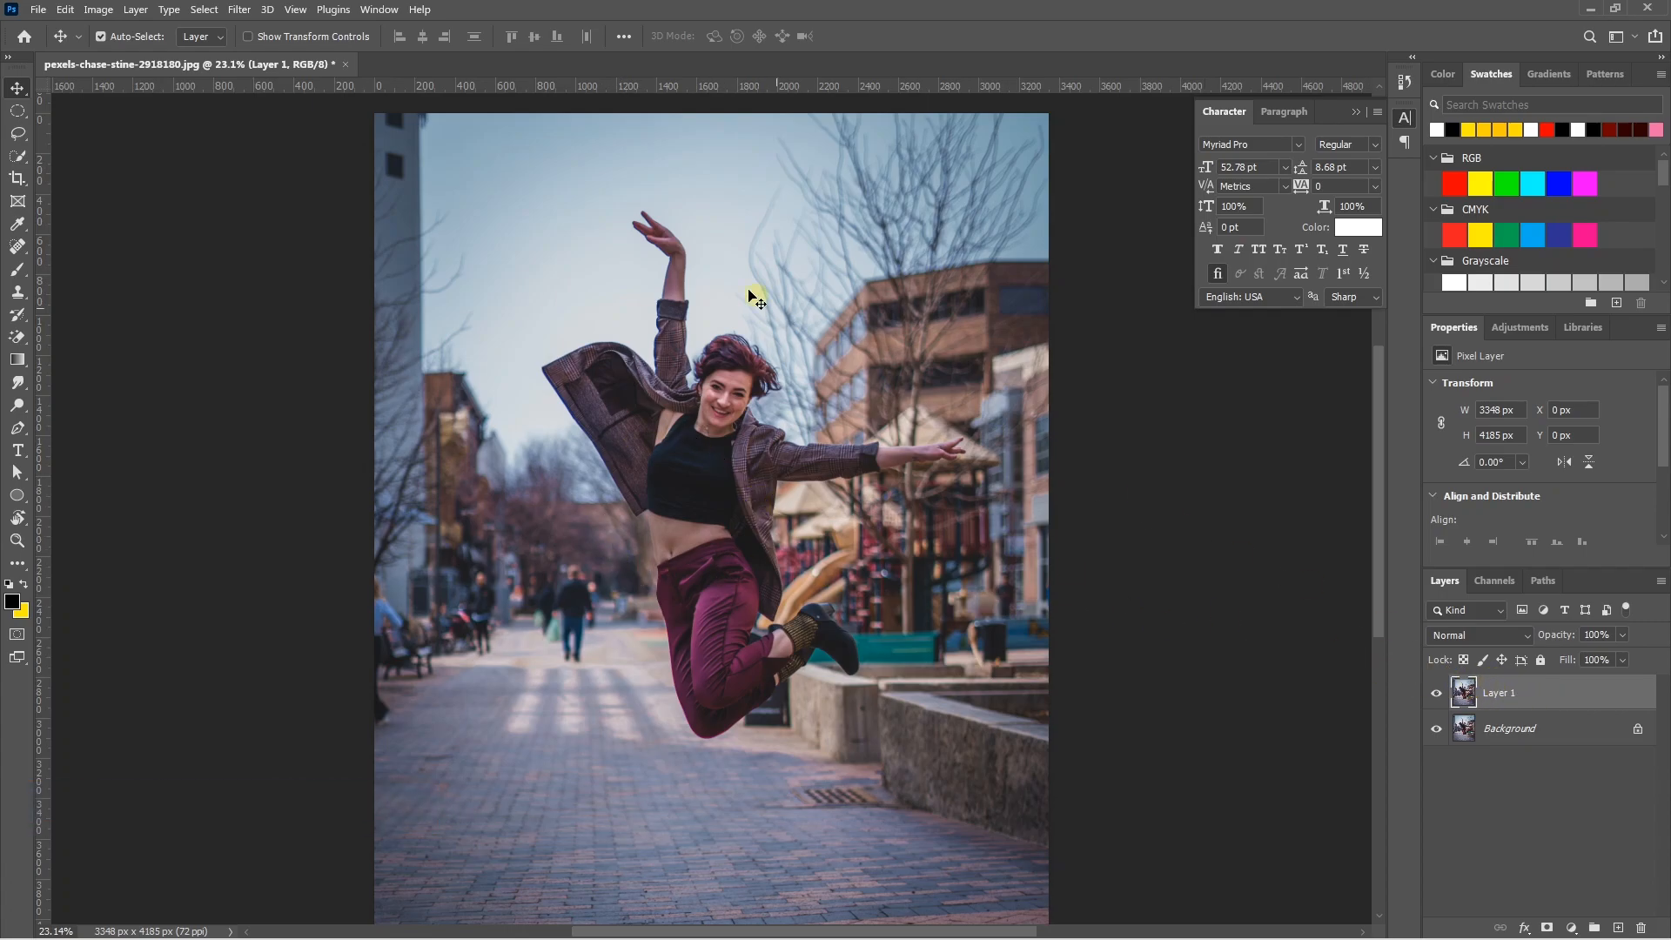
# Select the jumping woman with Select Subject and refine the selection along her open jacket beside the black top with the Quick Selection tool
pyautogui.click(205, 10)
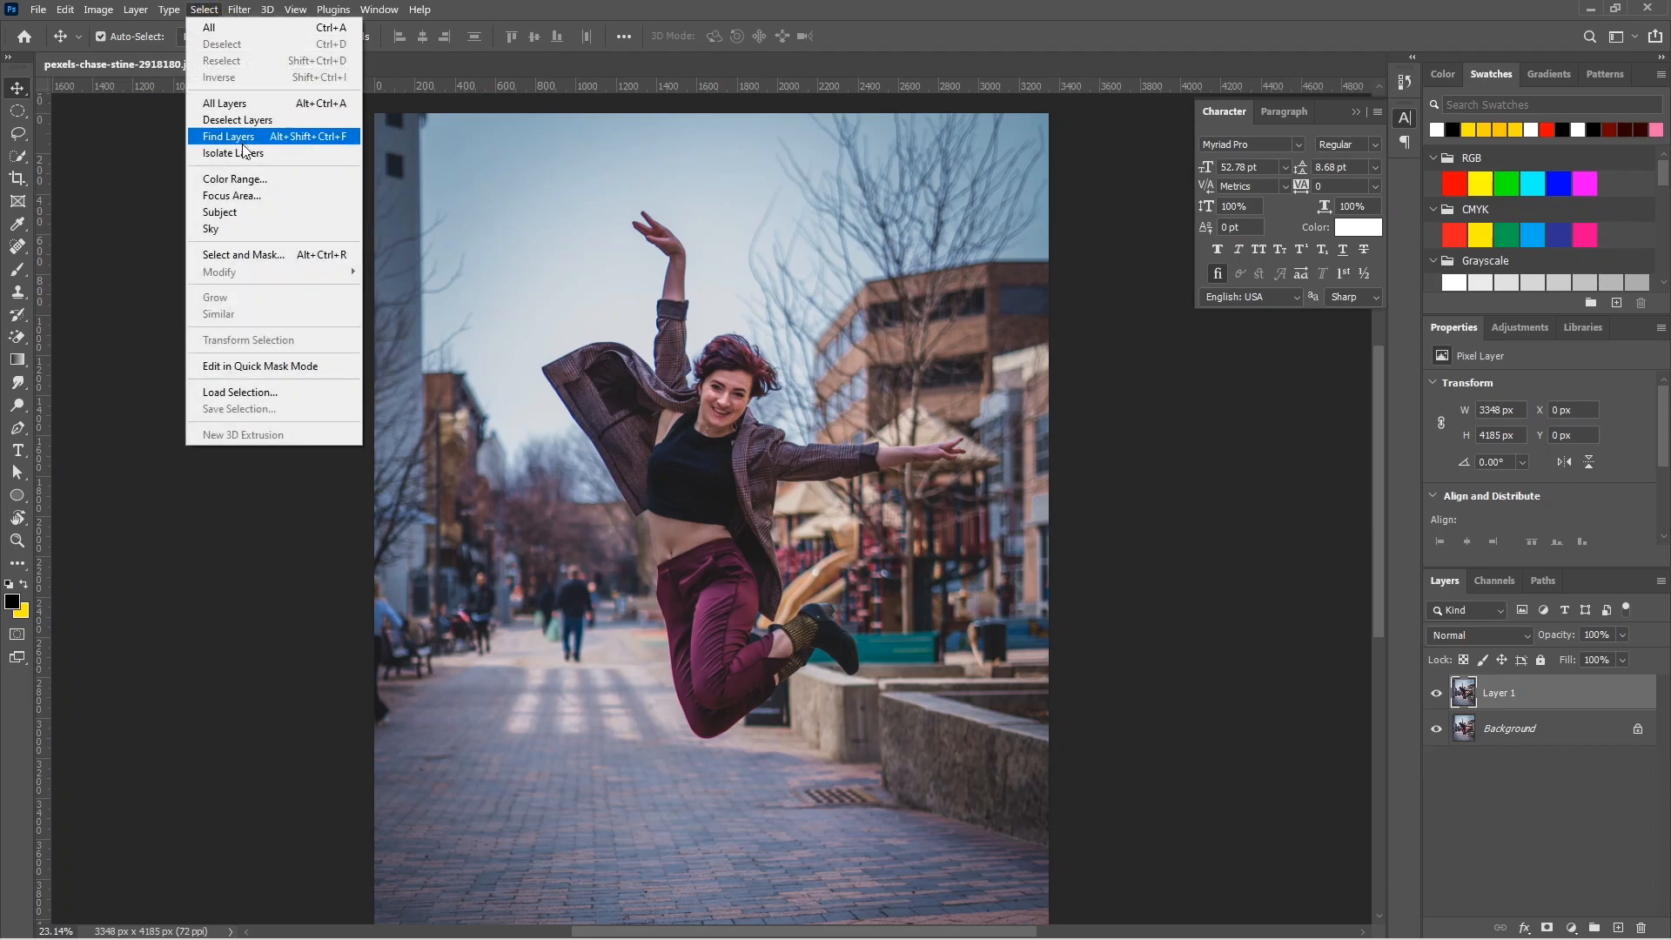
pyautogui.click(253, 214)
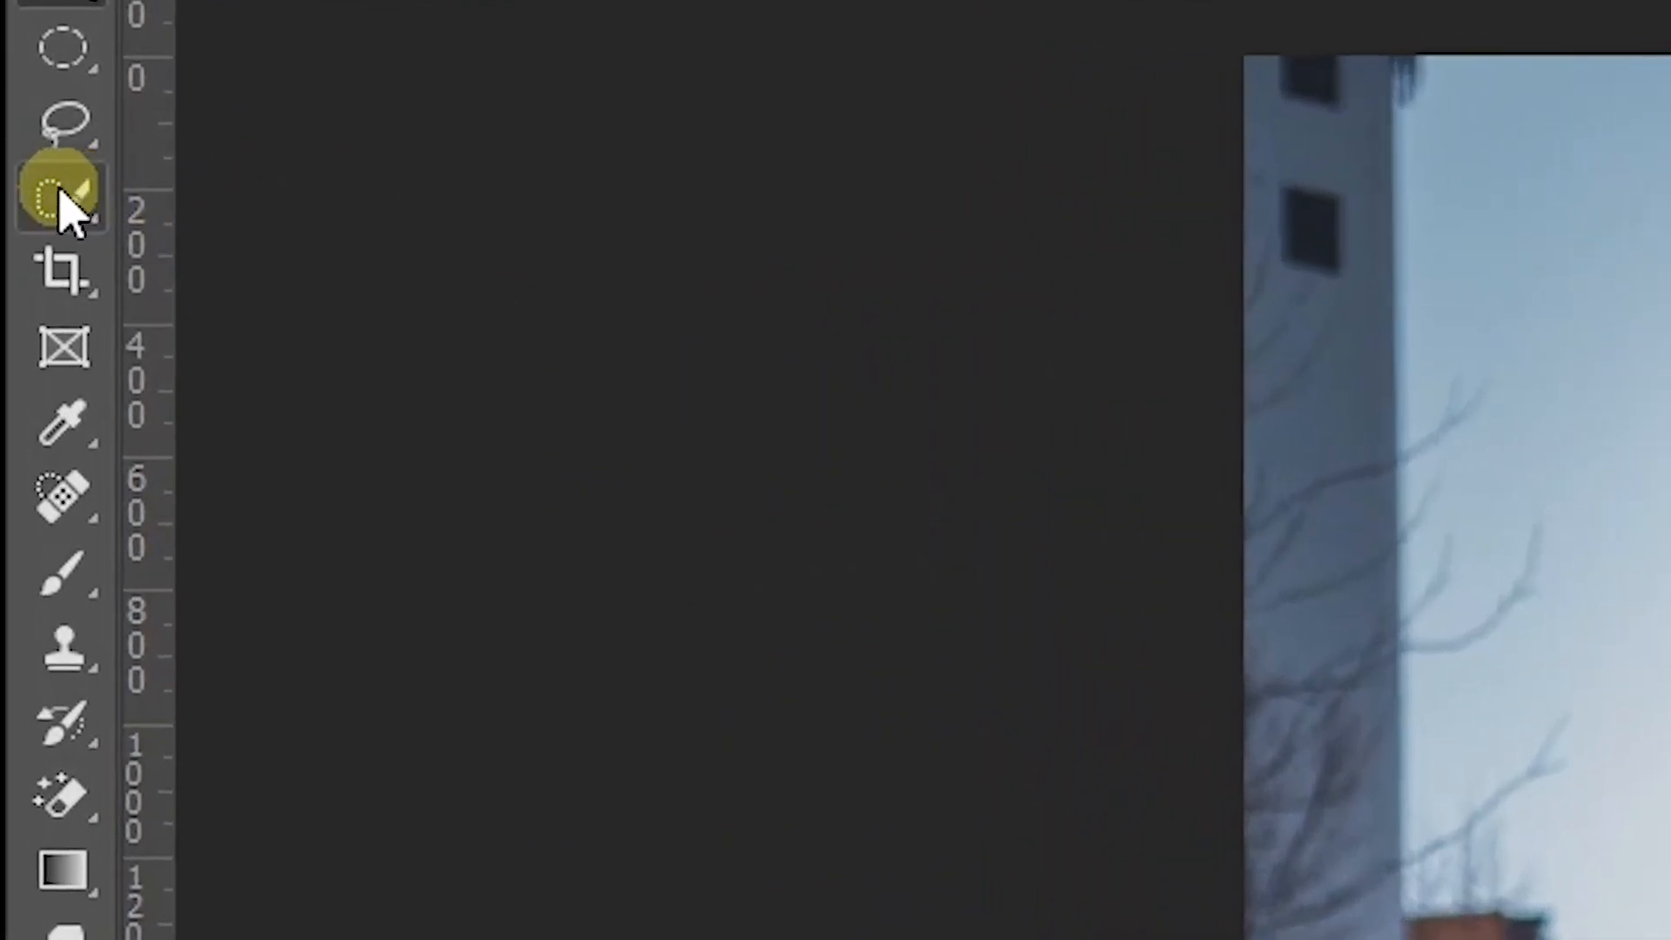
pyautogui.click(44, 181)
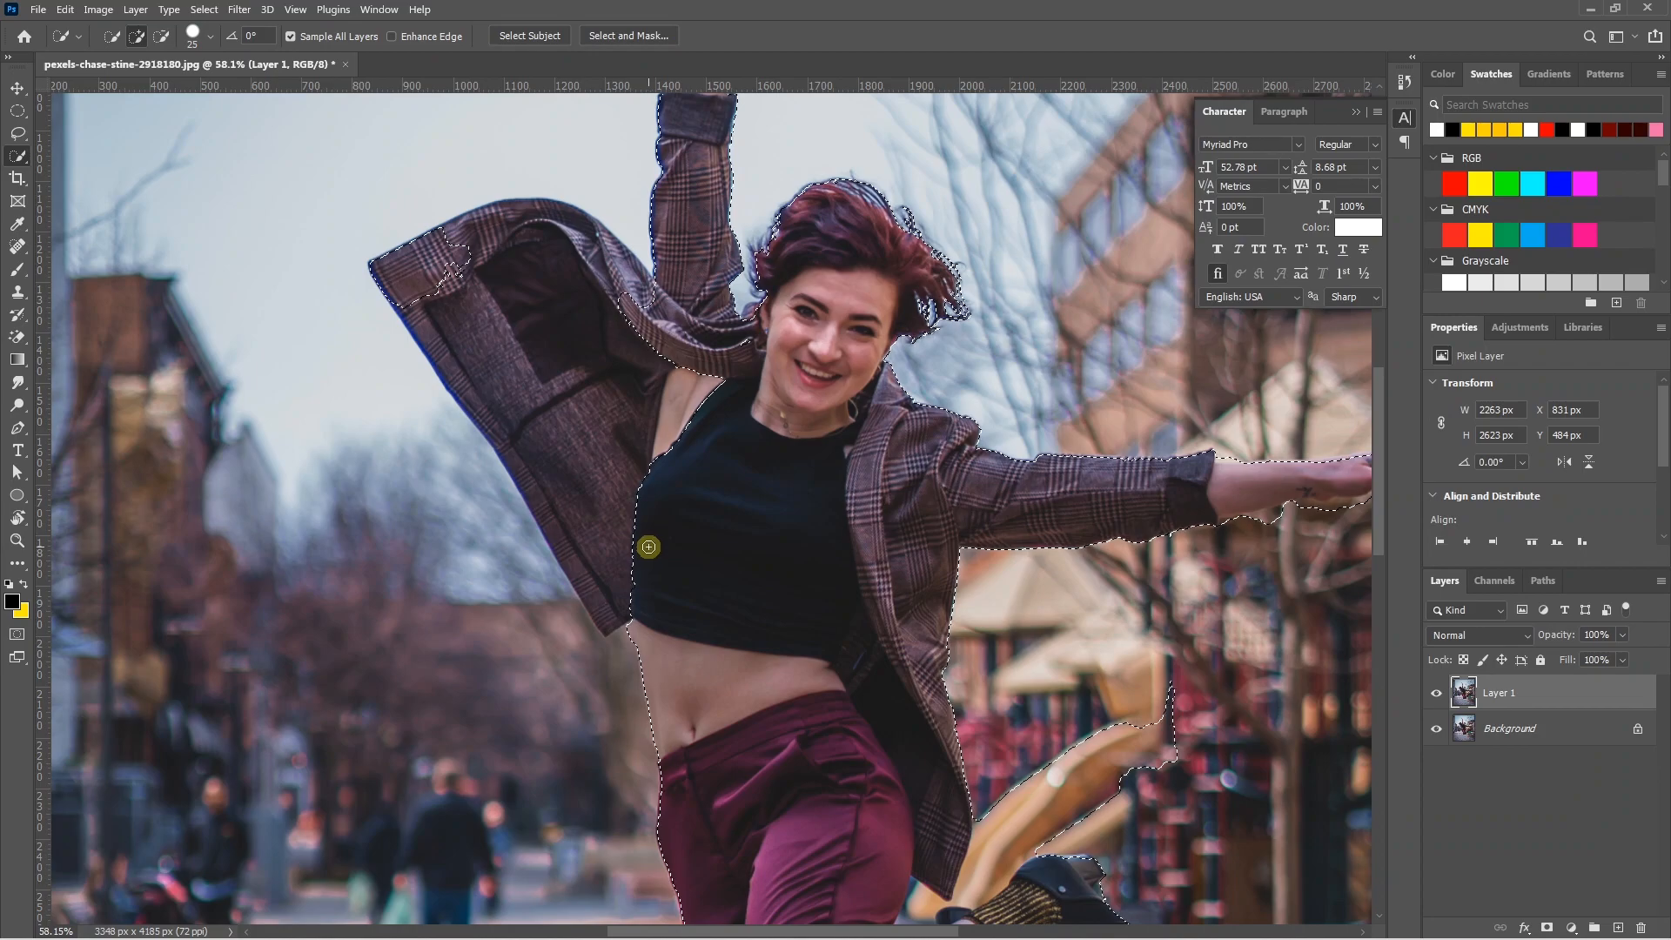
pyautogui.moveTo(648, 547)
pyautogui.mouseDown()
pyautogui.moveTo(601, 551)
pyautogui.moveTo(587, 535)
pyautogui.mouseUp()
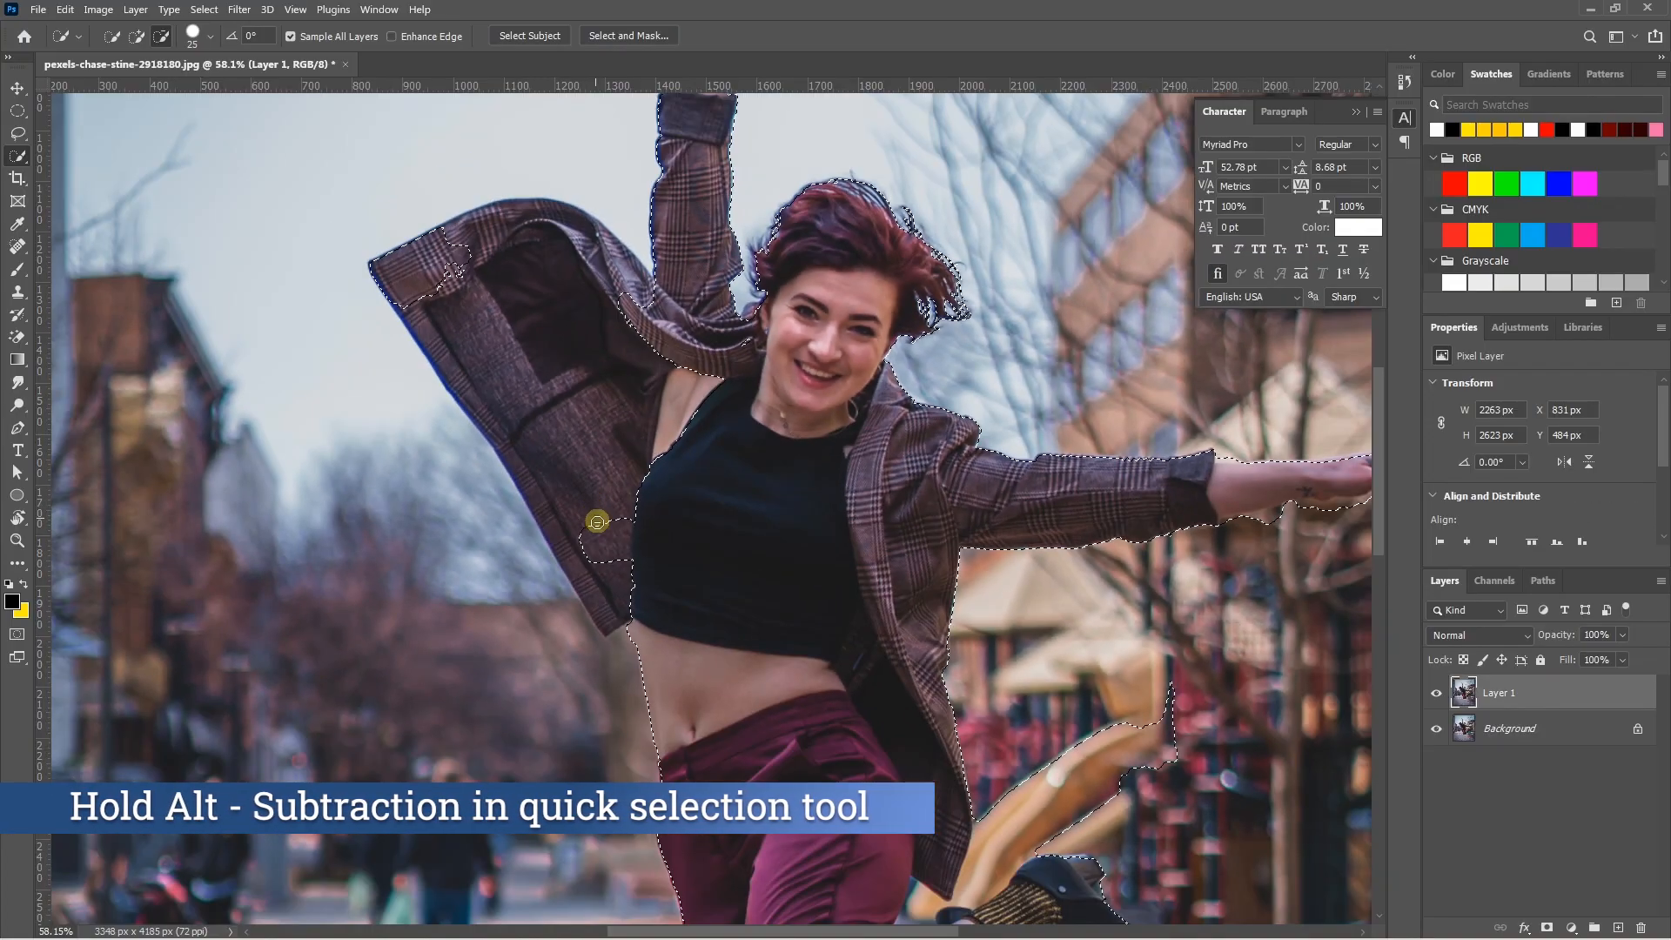
pyautogui.moveTo(605, 559); pyautogui.dragTo(579, 523)
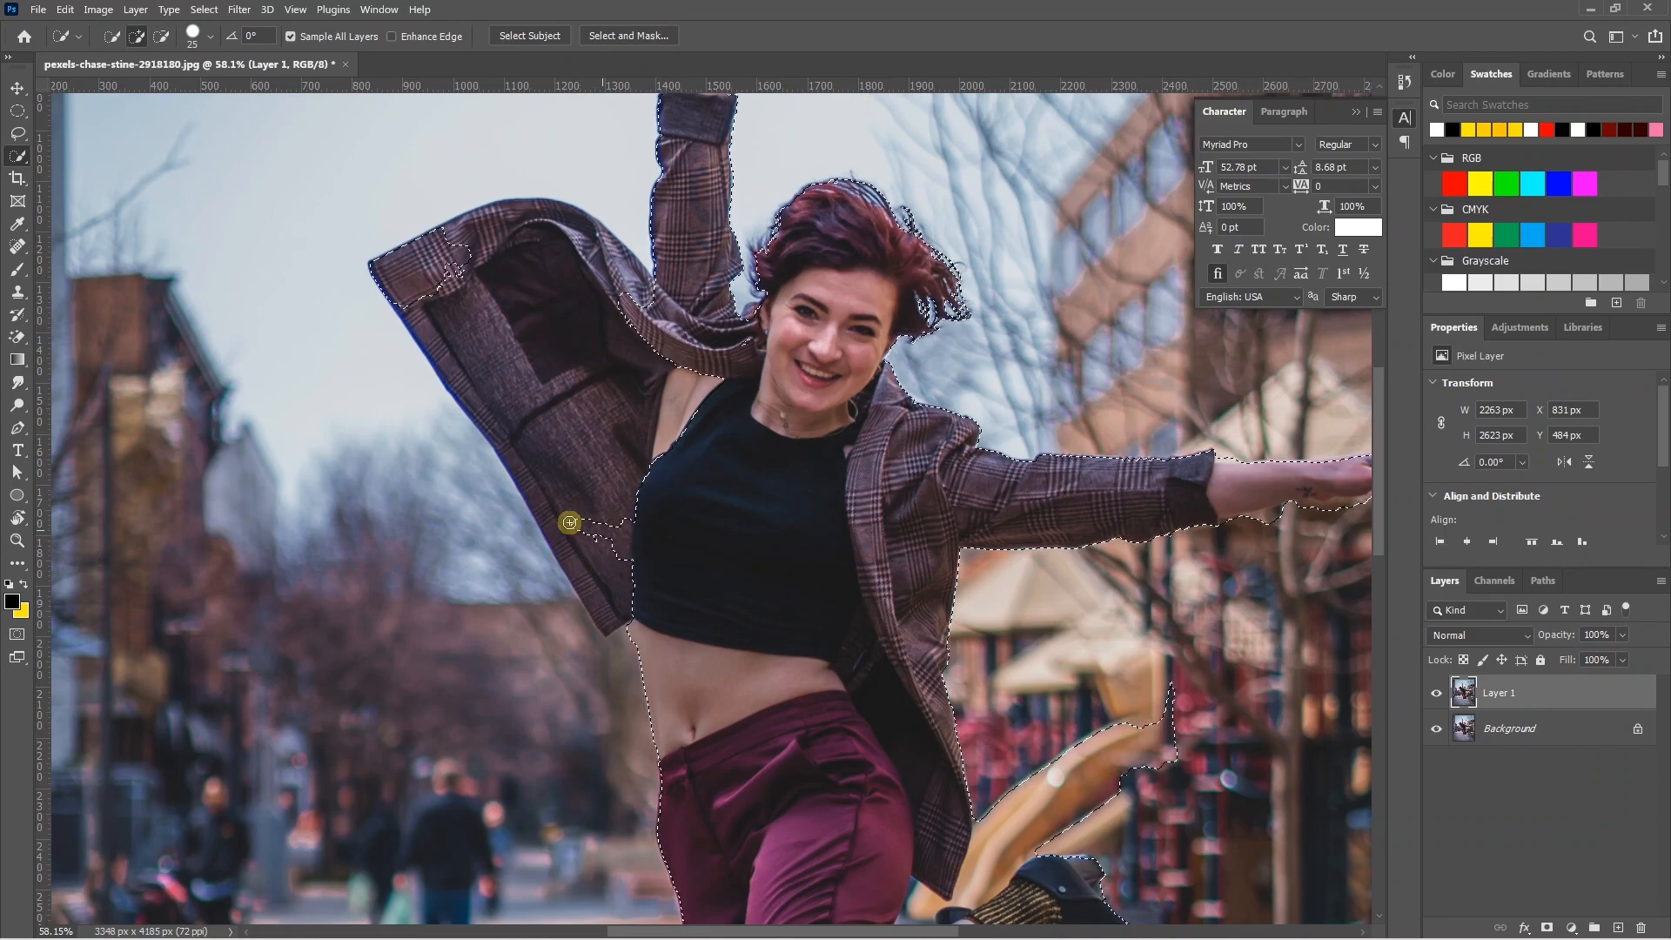
pyautogui.moveTo(616, 559); pyautogui.dragTo(595, 526)
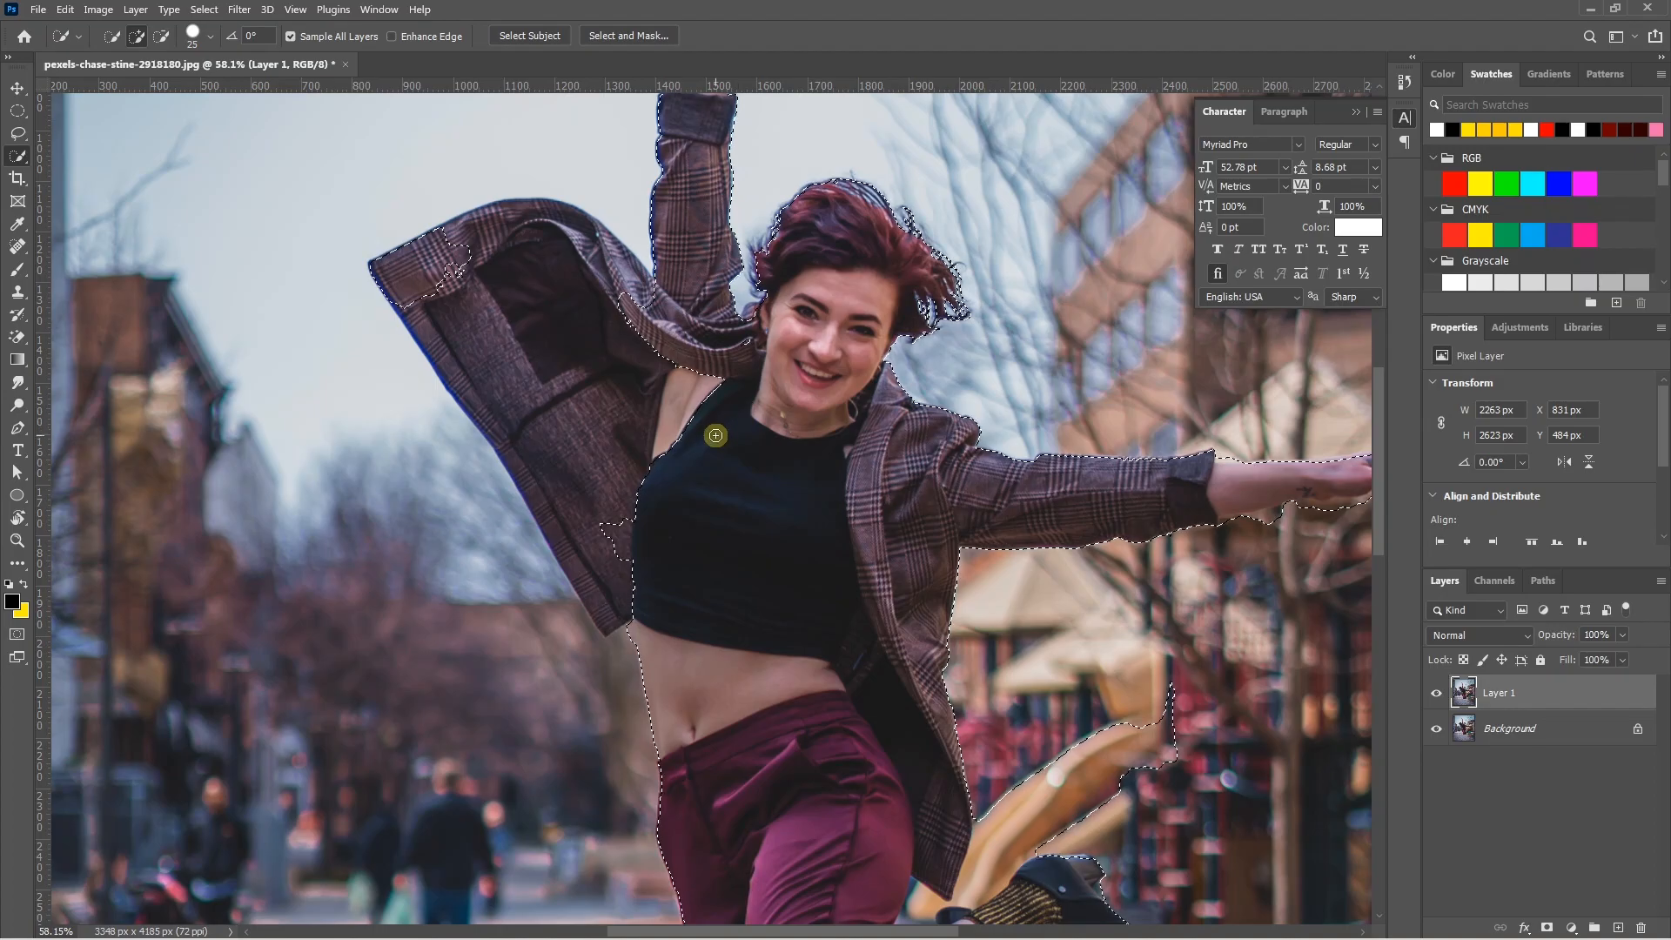
# Trim the background out of the selection around her outstretched forearm, hand and fingers
pyautogui.scroll(3, 609, 511)
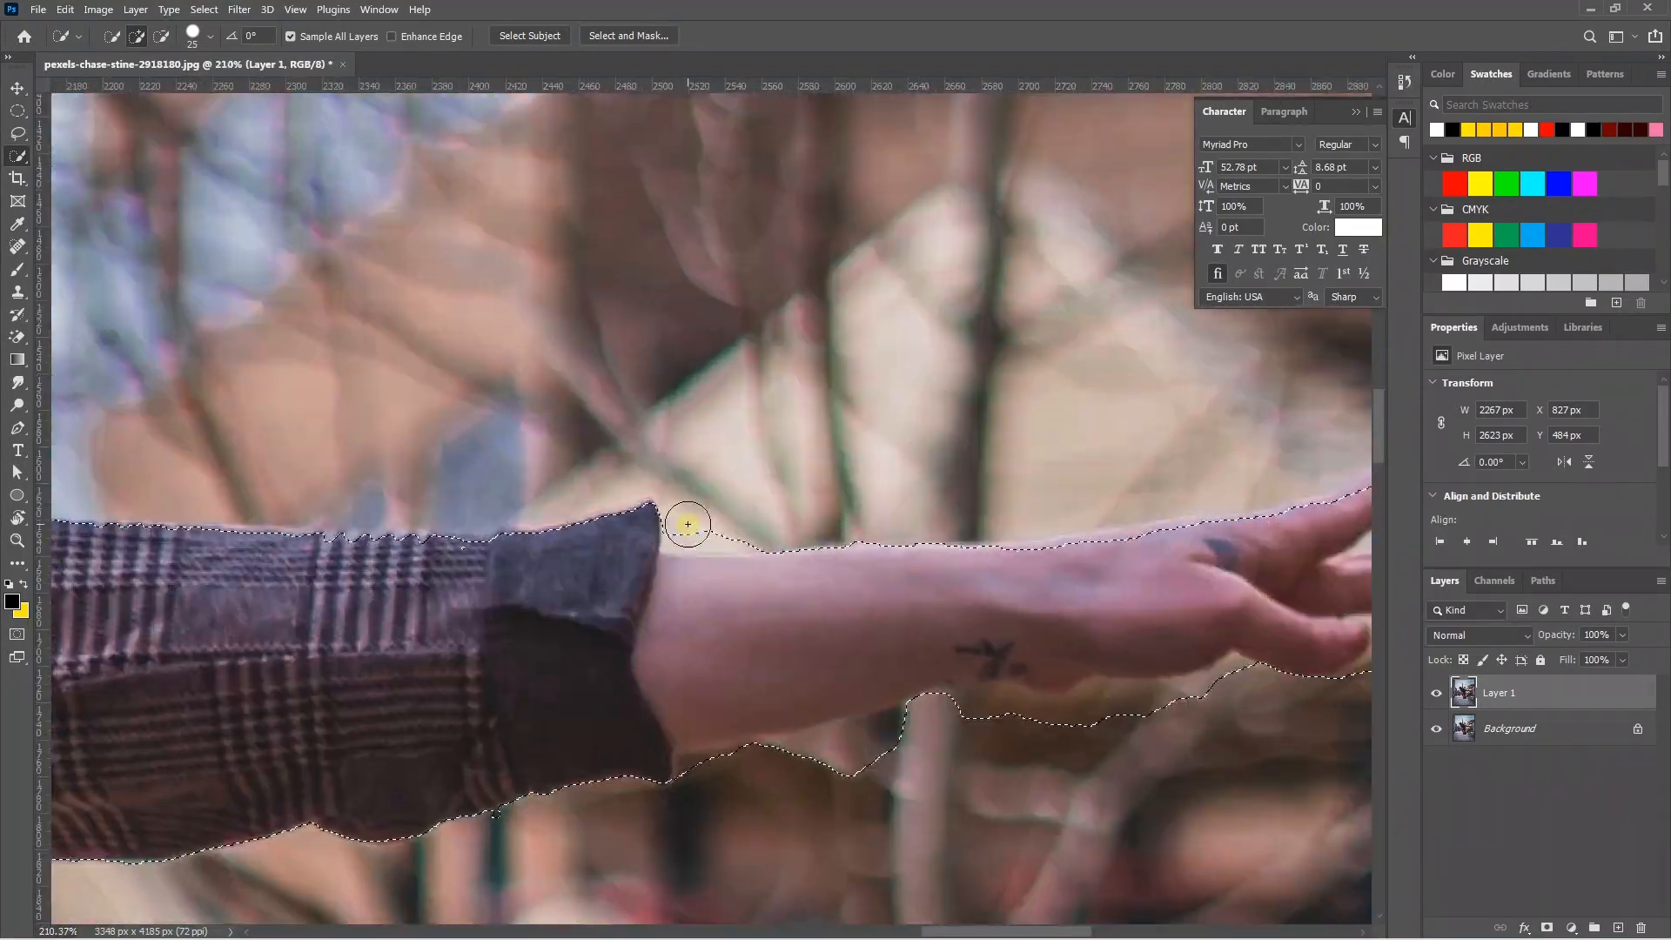
pyautogui.moveTo(690, 522)
pyautogui.mouseDown()
pyautogui.moveTo(819, 556)
pyautogui.moveTo(1074, 545)
pyautogui.mouseUp()
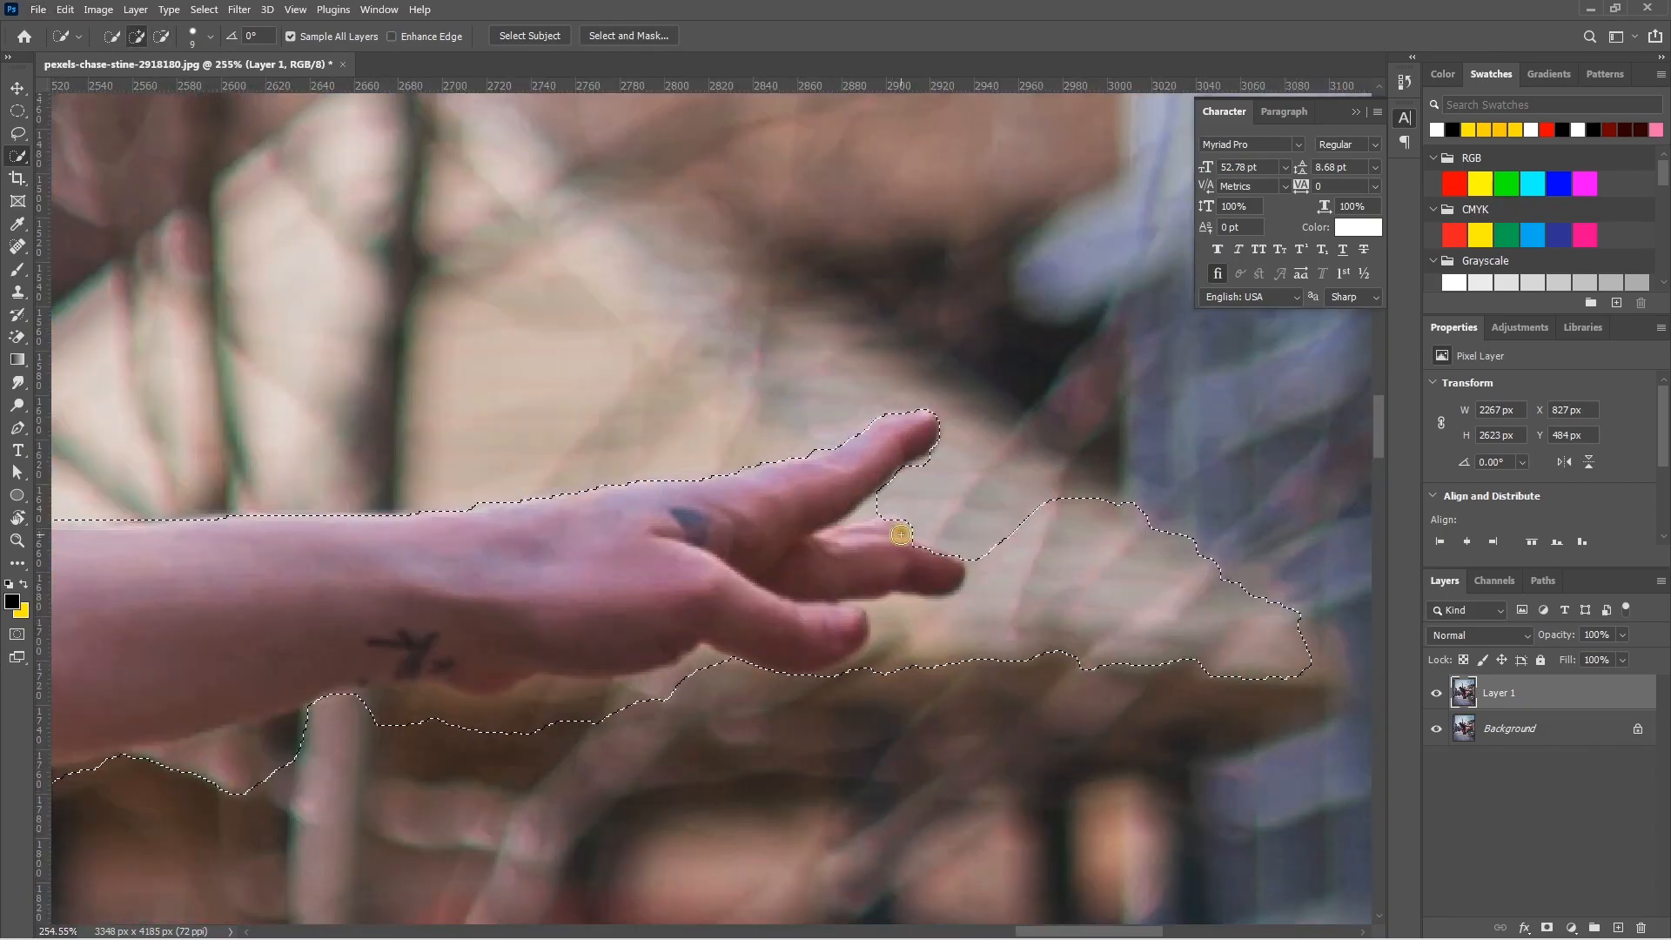
pyautogui.moveTo(895, 533)
pyautogui.mouseDown()
pyautogui.moveTo(974, 615)
pyautogui.moveTo(865, 664)
pyautogui.moveTo(1026, 645)
pyautogui.mouseUp()
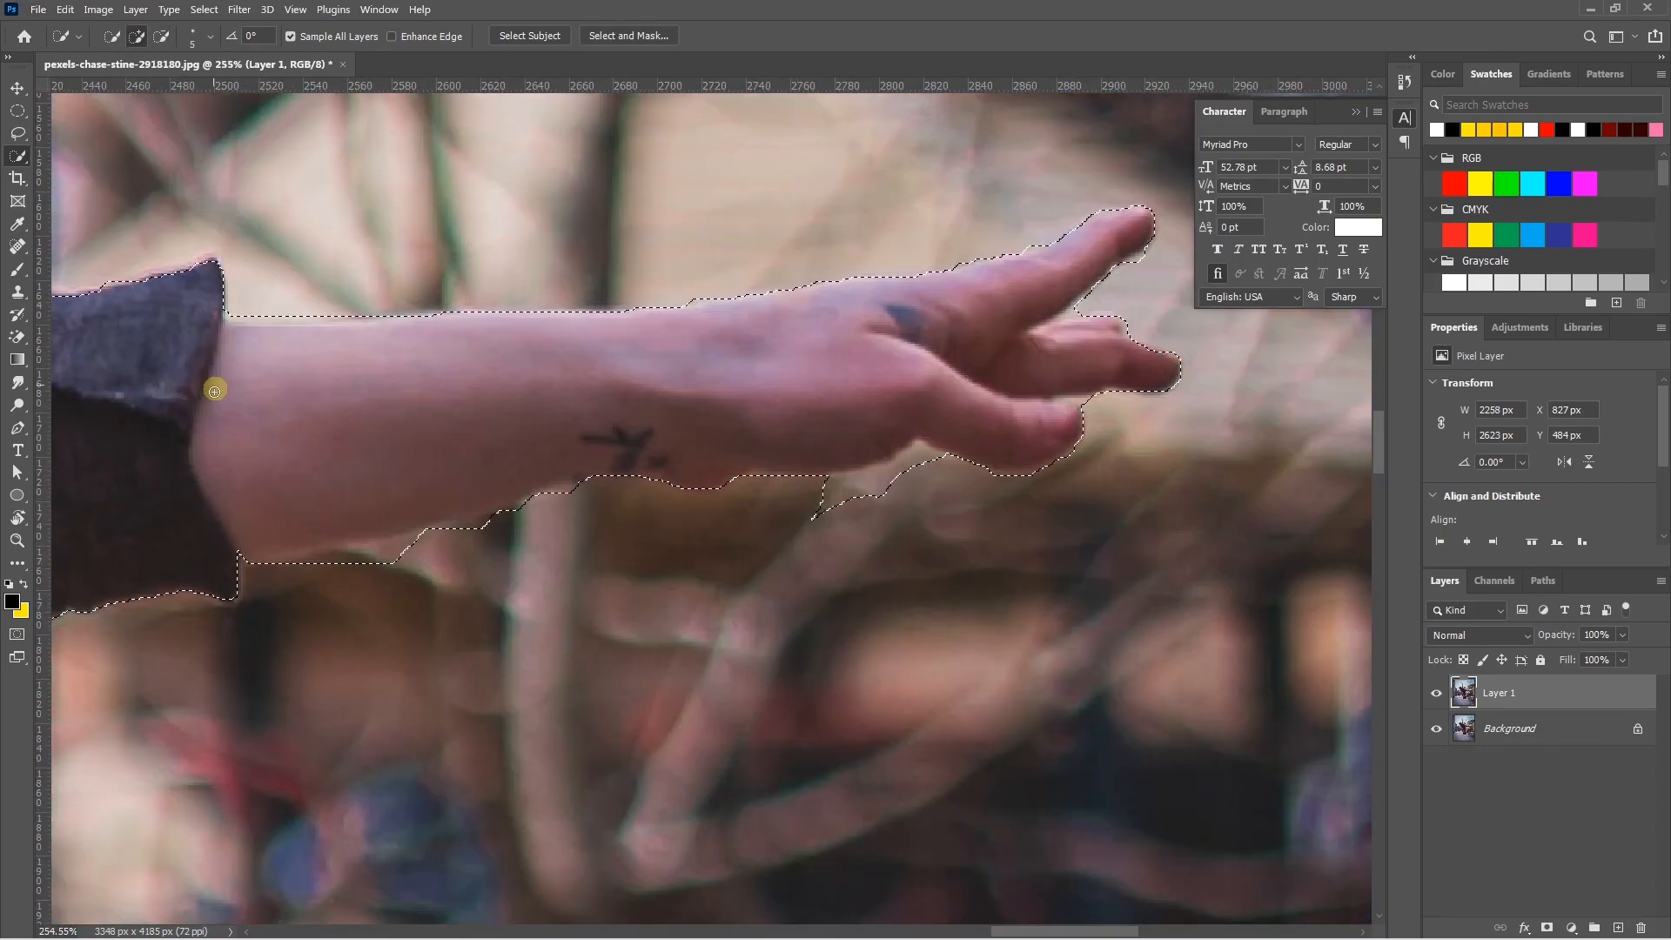
pyautogui.moveTo(214, 391)
pyautogui.mouseDown()
pyautogui.moveTo(204, 558)
pyautogui.moveTo(664, 485)
pyautogui.mouseUp()
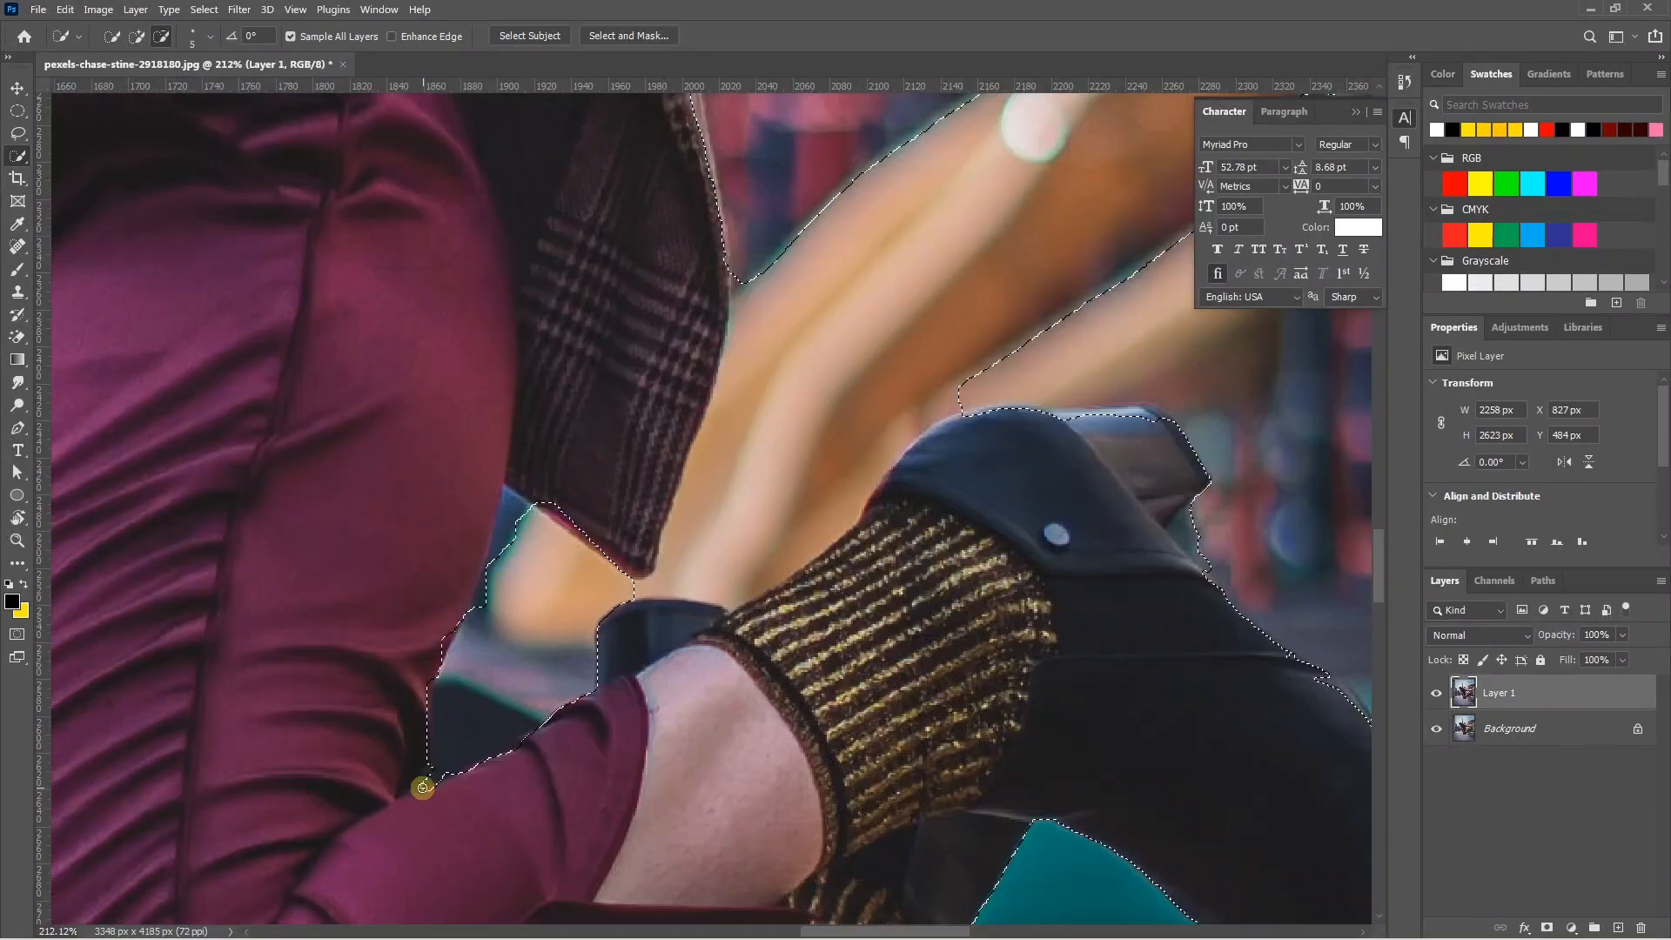
# Subtract the background gaps between the trousers, jacket hem and raised boot from the selection
pyautogui.moveTo(418, 783)
pyautogui.mouseDown()
pyautogui.moveTo(516, 504)
pyautogui.moveTo(679, 540)
pyautogui.moveTo(827, 396)
pyautogui.mouseUp()
pyautogui.scroll(-5, 653, 438)
pyautogui.moveTo(731, 453); pyautogui.dragTo(812, 393)
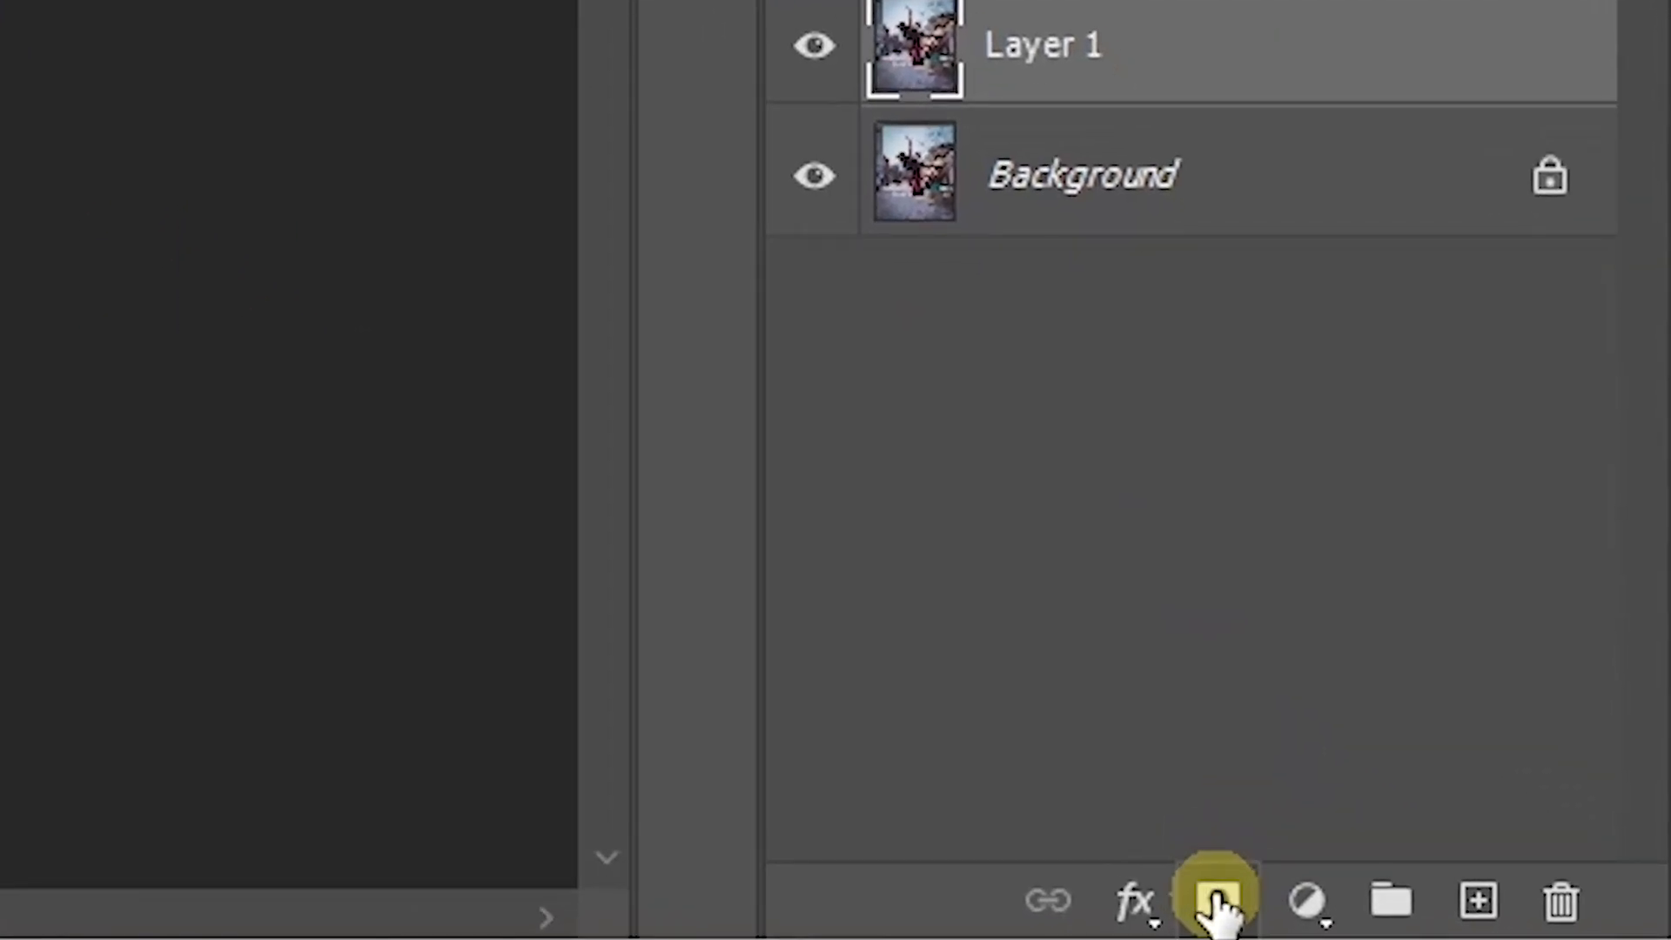
# Add a layer mask to Layer 1 from the selection and check the cutout by briefly hiding the Background layer
pyautogui.click(1217, 905)
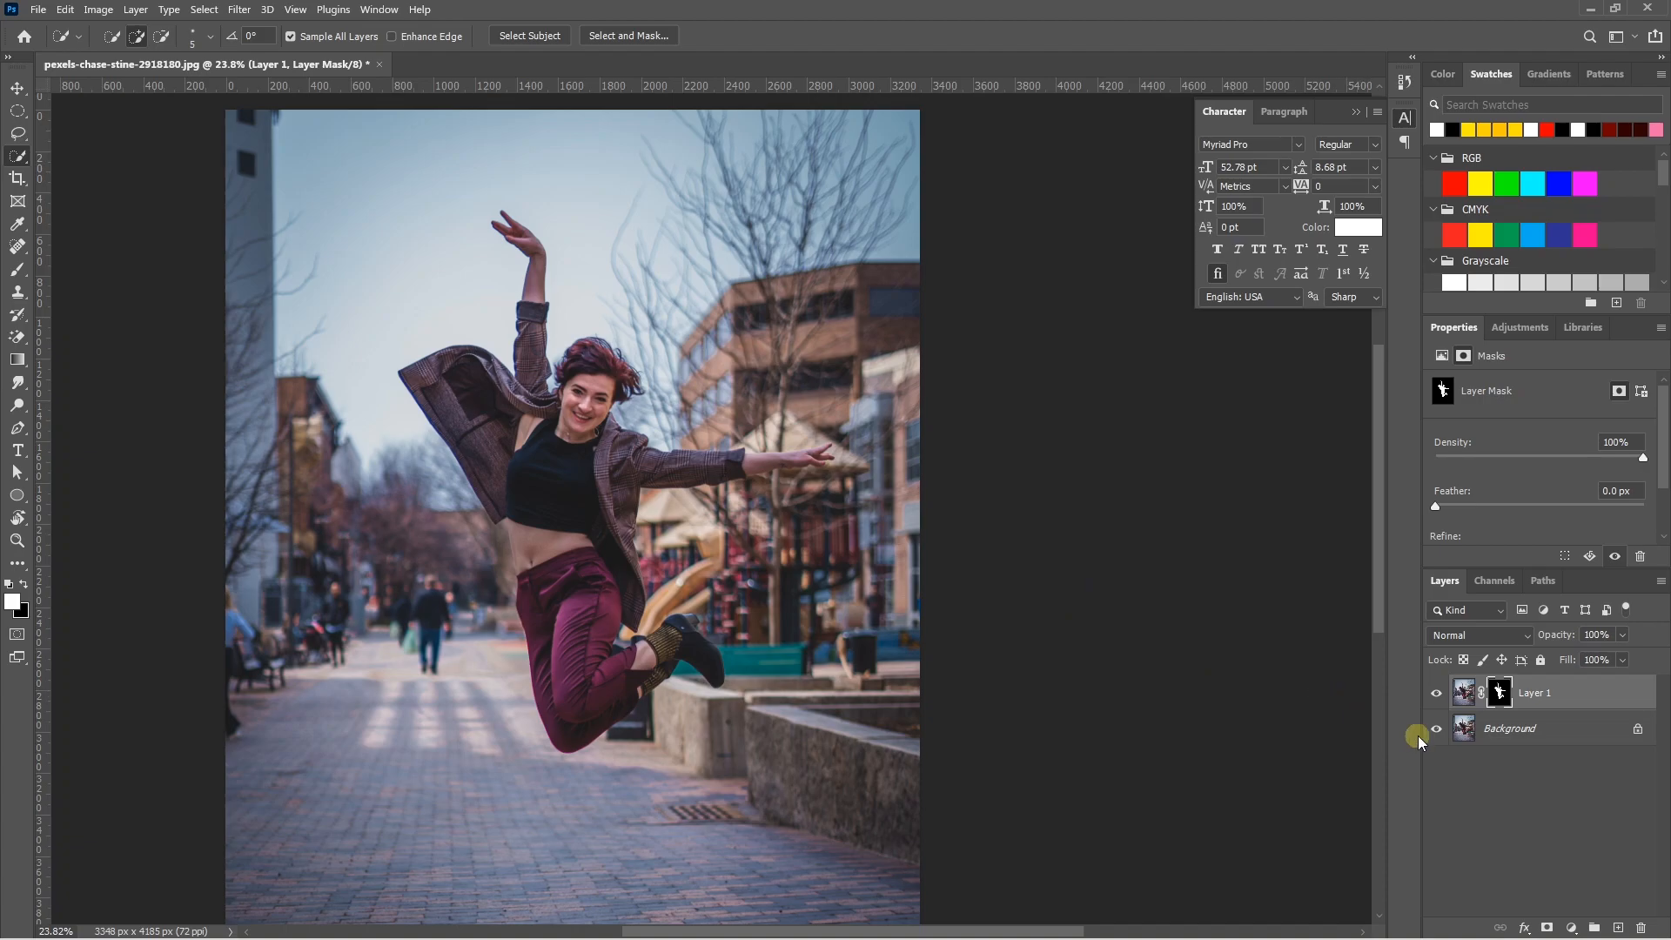
pyautogui.click(1438, 730)
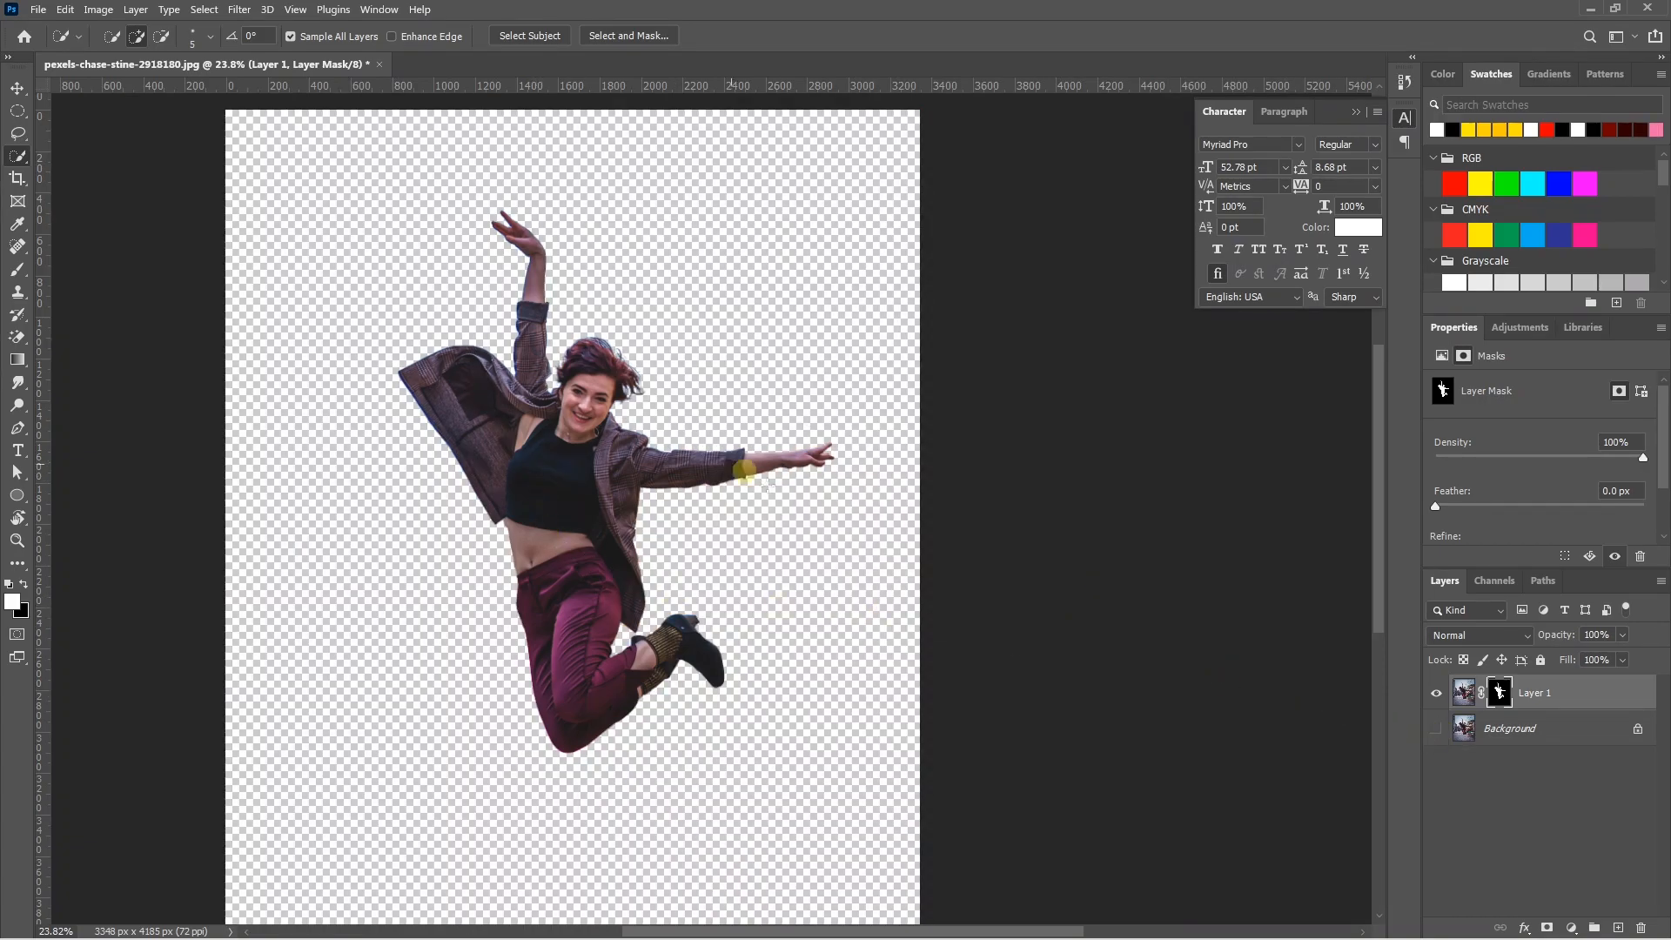
pyautogui.click(1434, 733)
pyautogui.press('v')
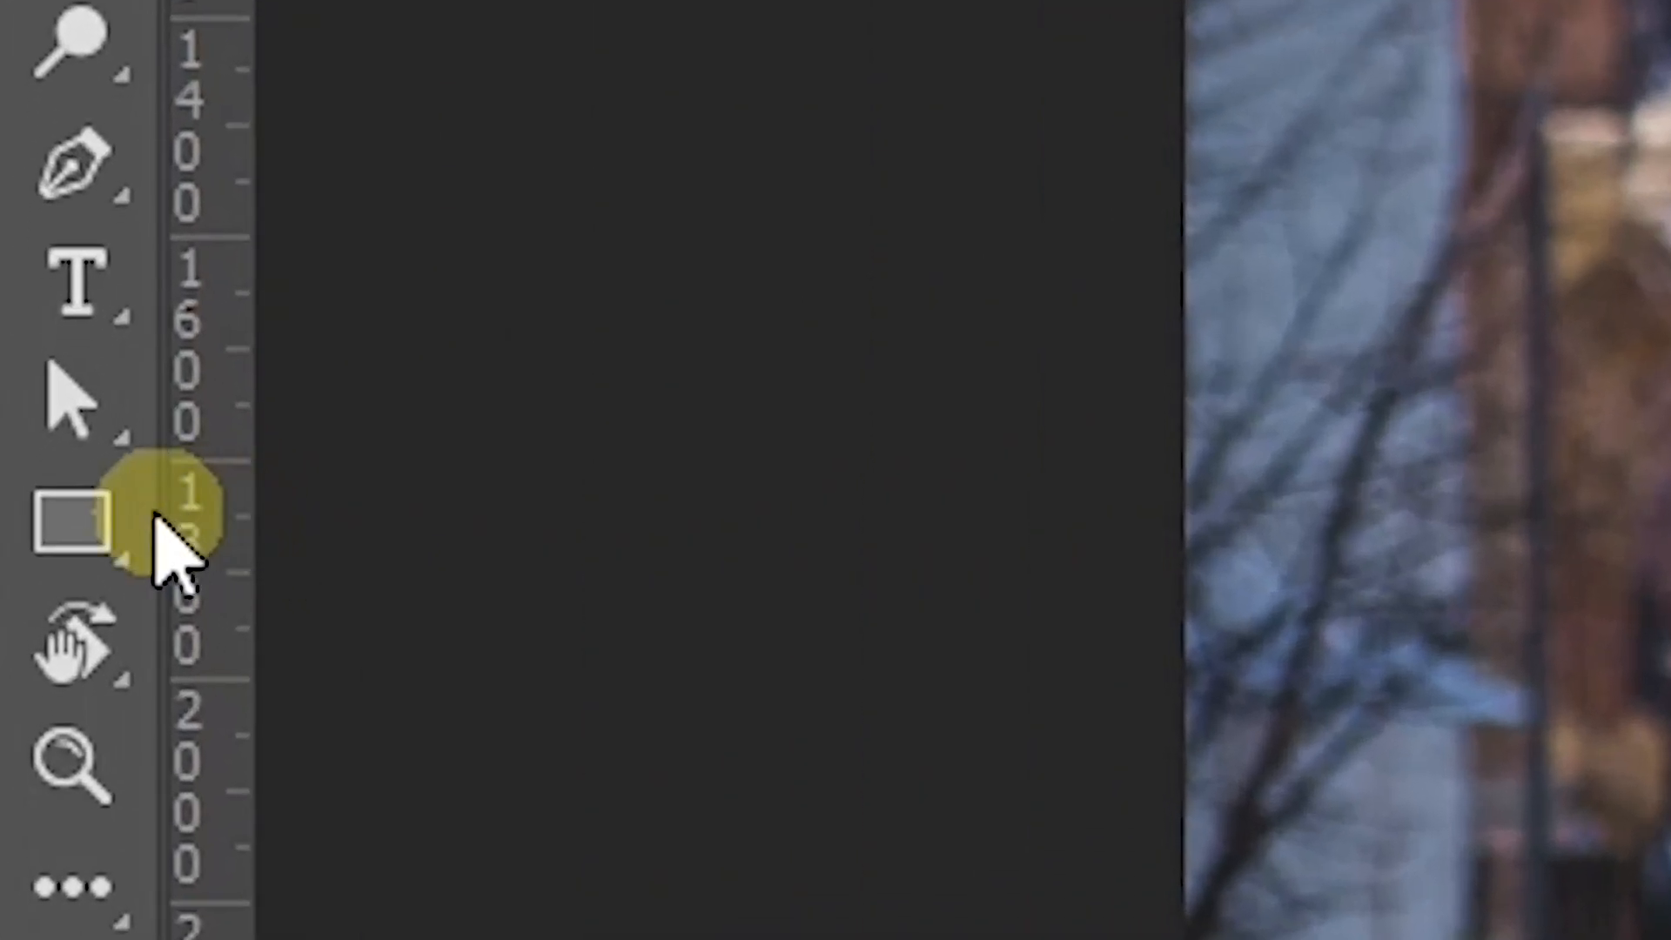
# Draw a wide ellipse shape about 1496 × 510 px across the woman's waist
pyautogui.click(17, 495)
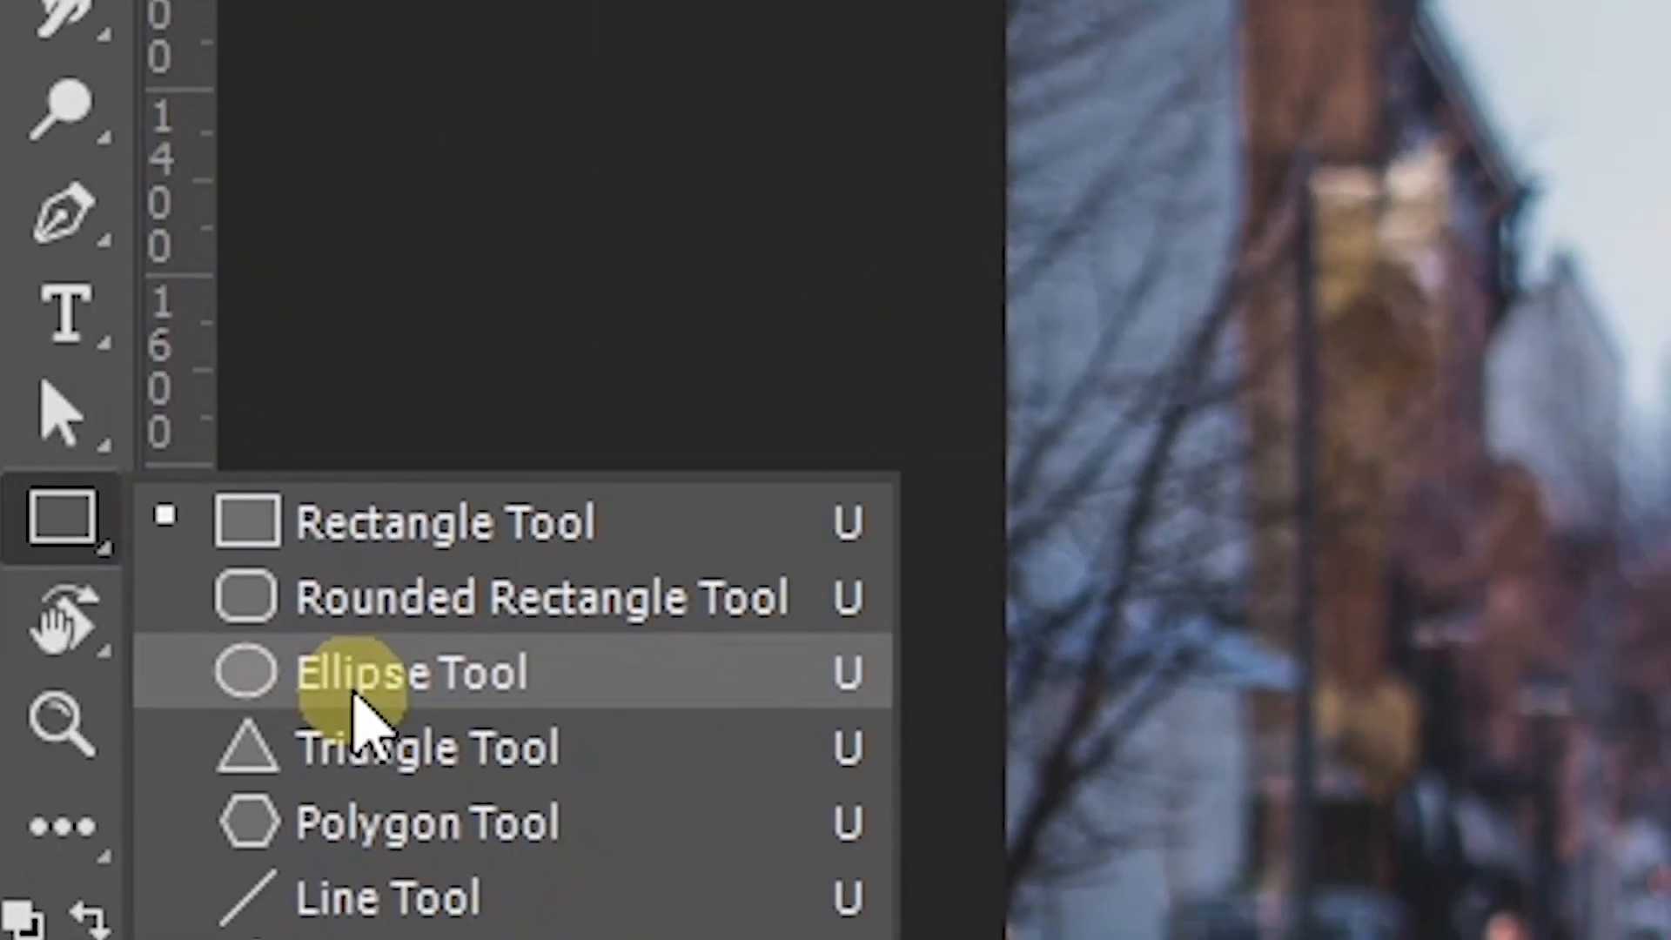
pyautogui.click(418, 722)
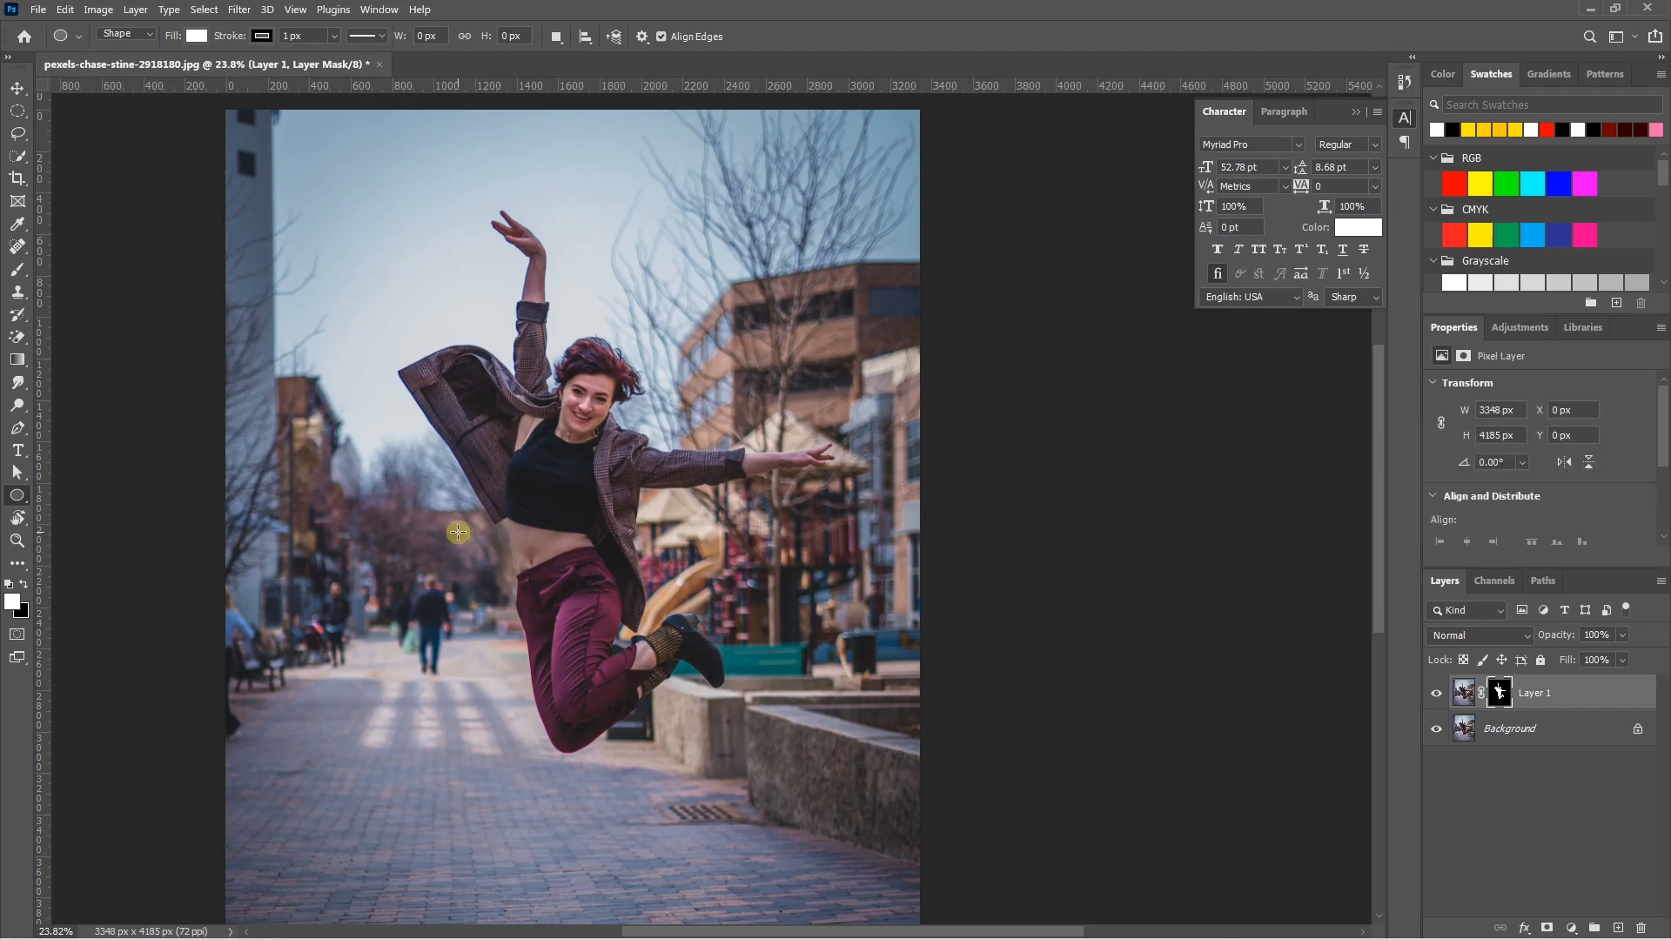
pyautogui.moveTo(454, 530); pyautogui.dragTo(606, 633)
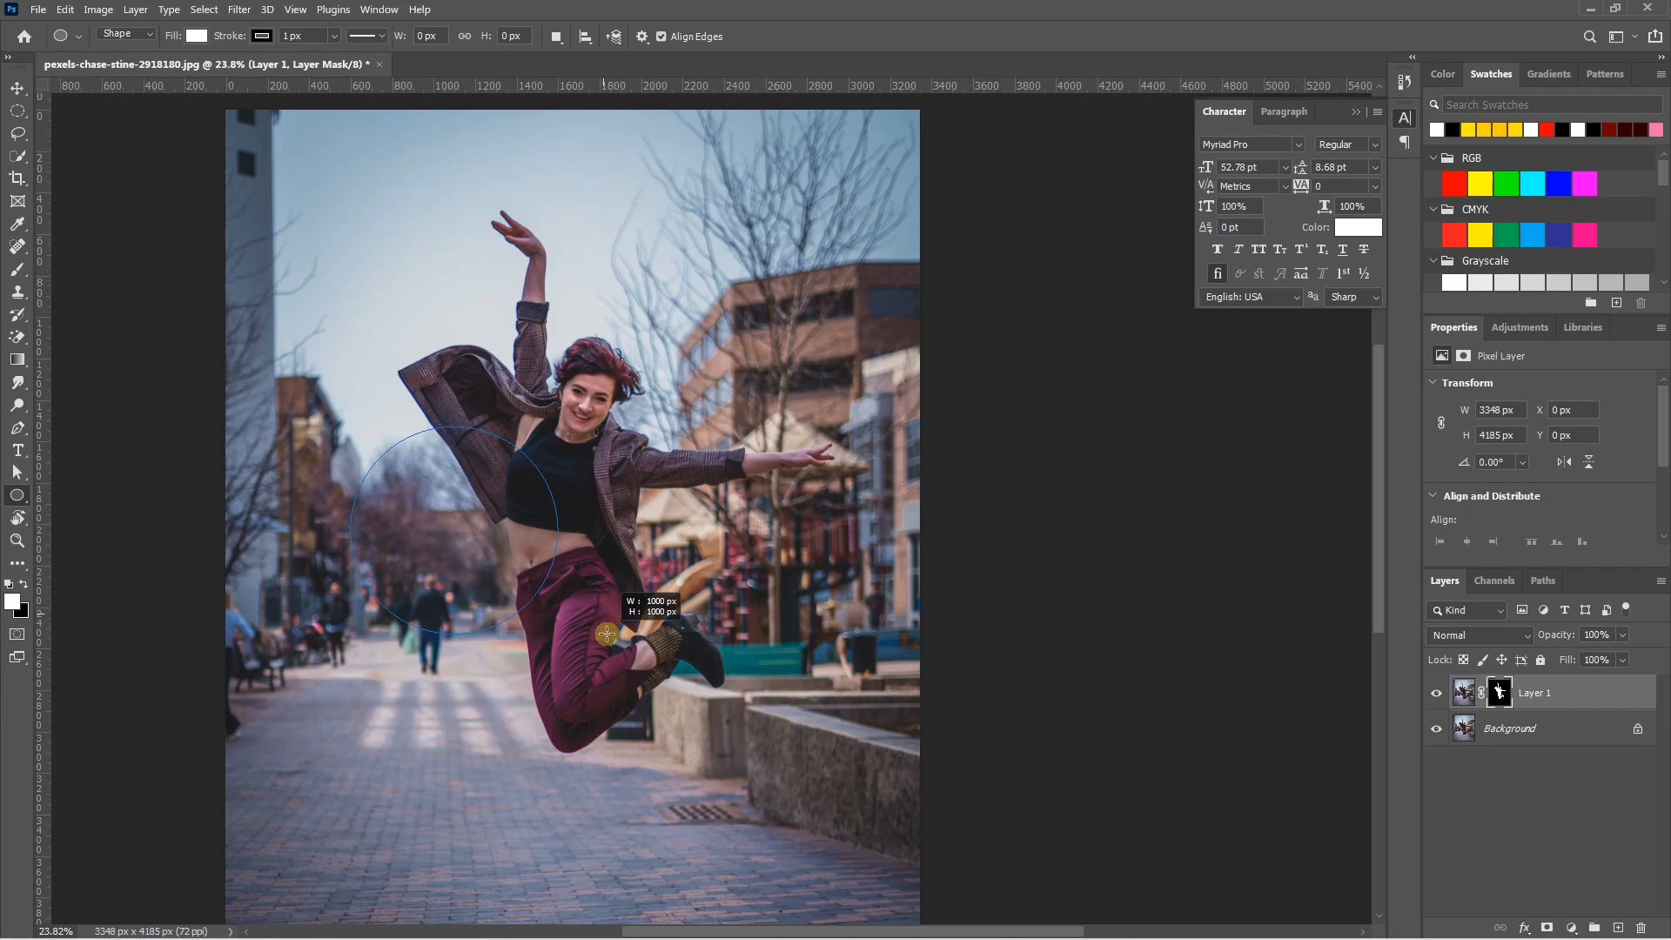
pyautogui.moveTo(607, 634); pyautogui.dragTo(714, 602)
pyautogui.press('v')
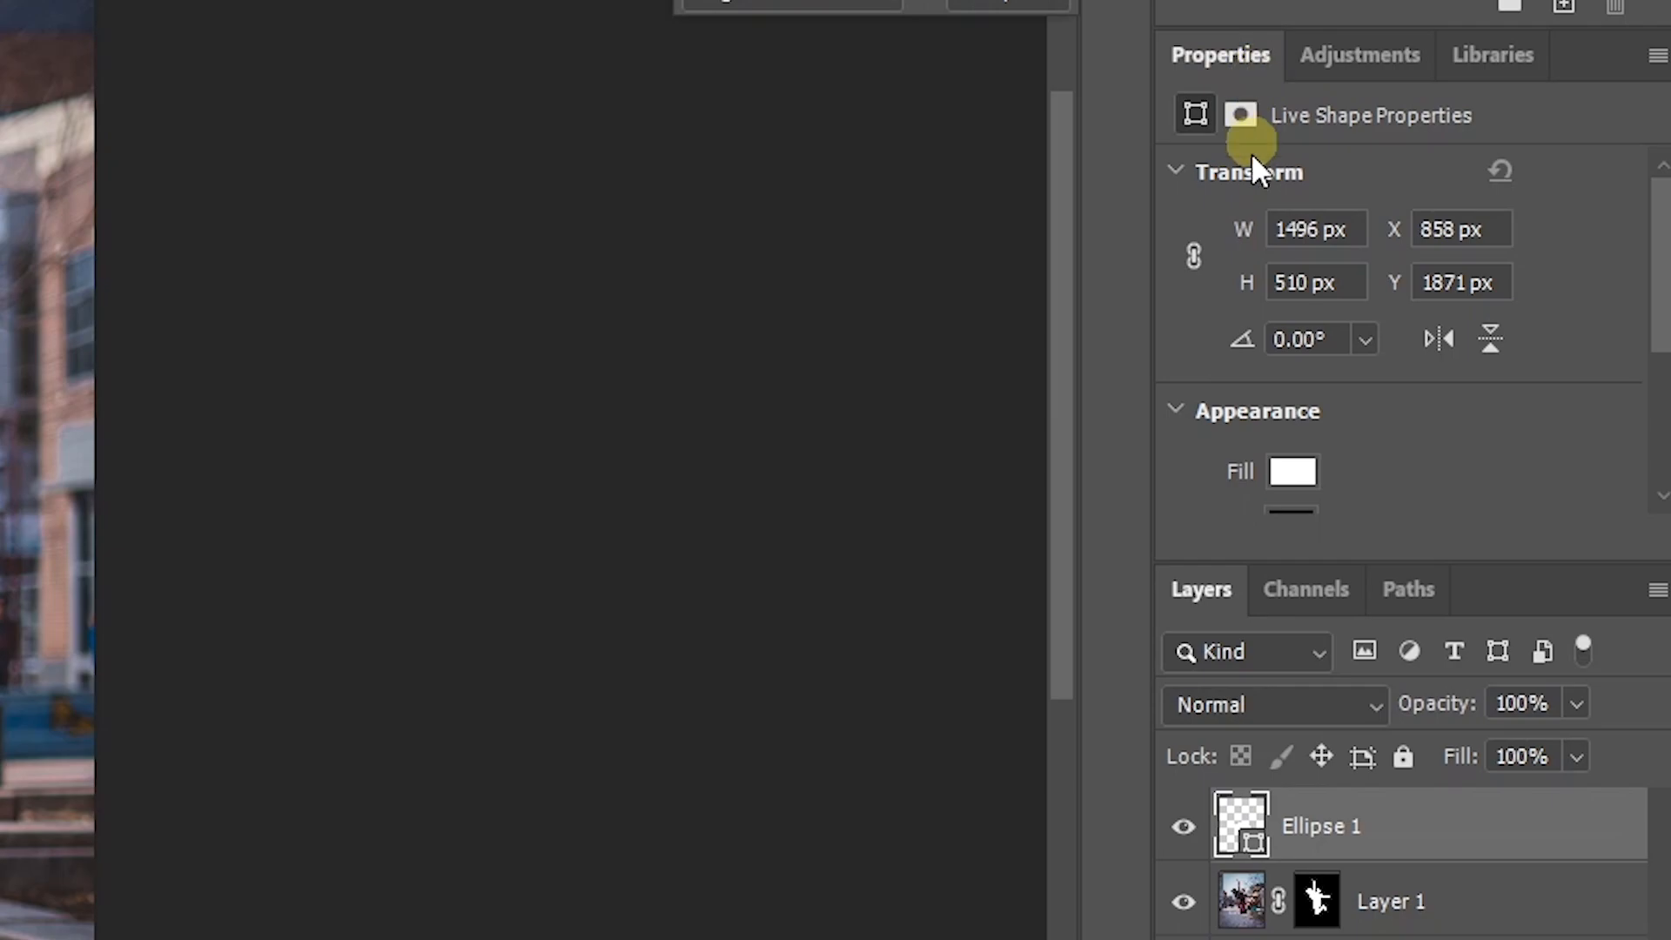
# Set the ellipse's fill to no color
pyautogui.scroll(-3, 1249, 421)
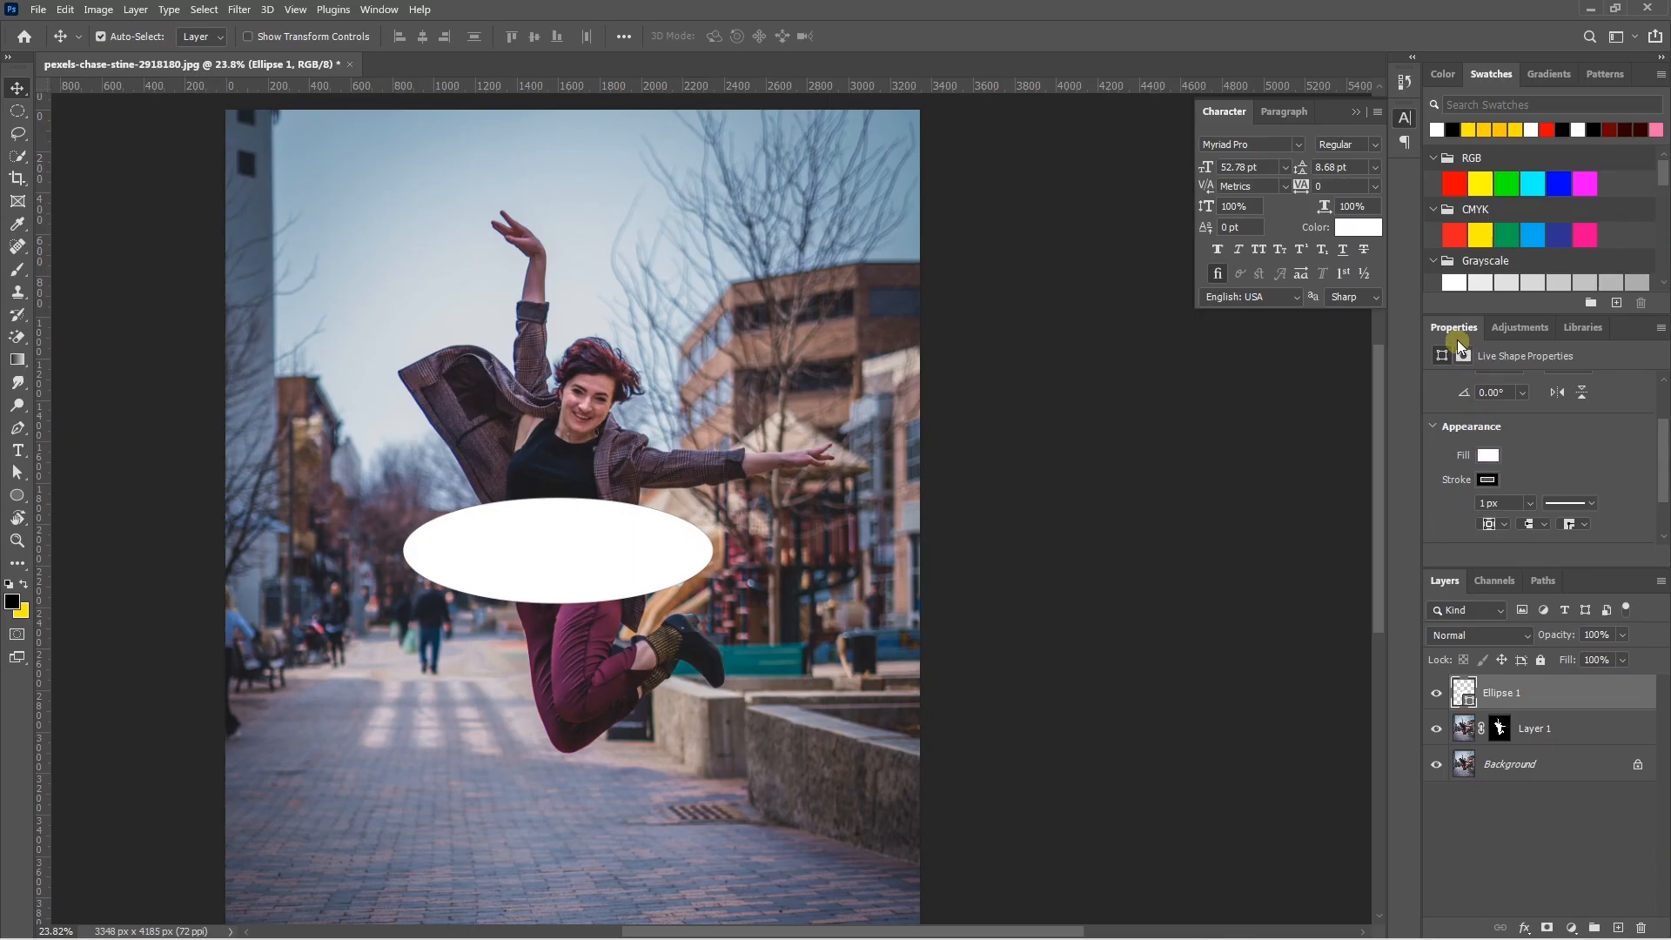
pyautogui.click(376, 9)
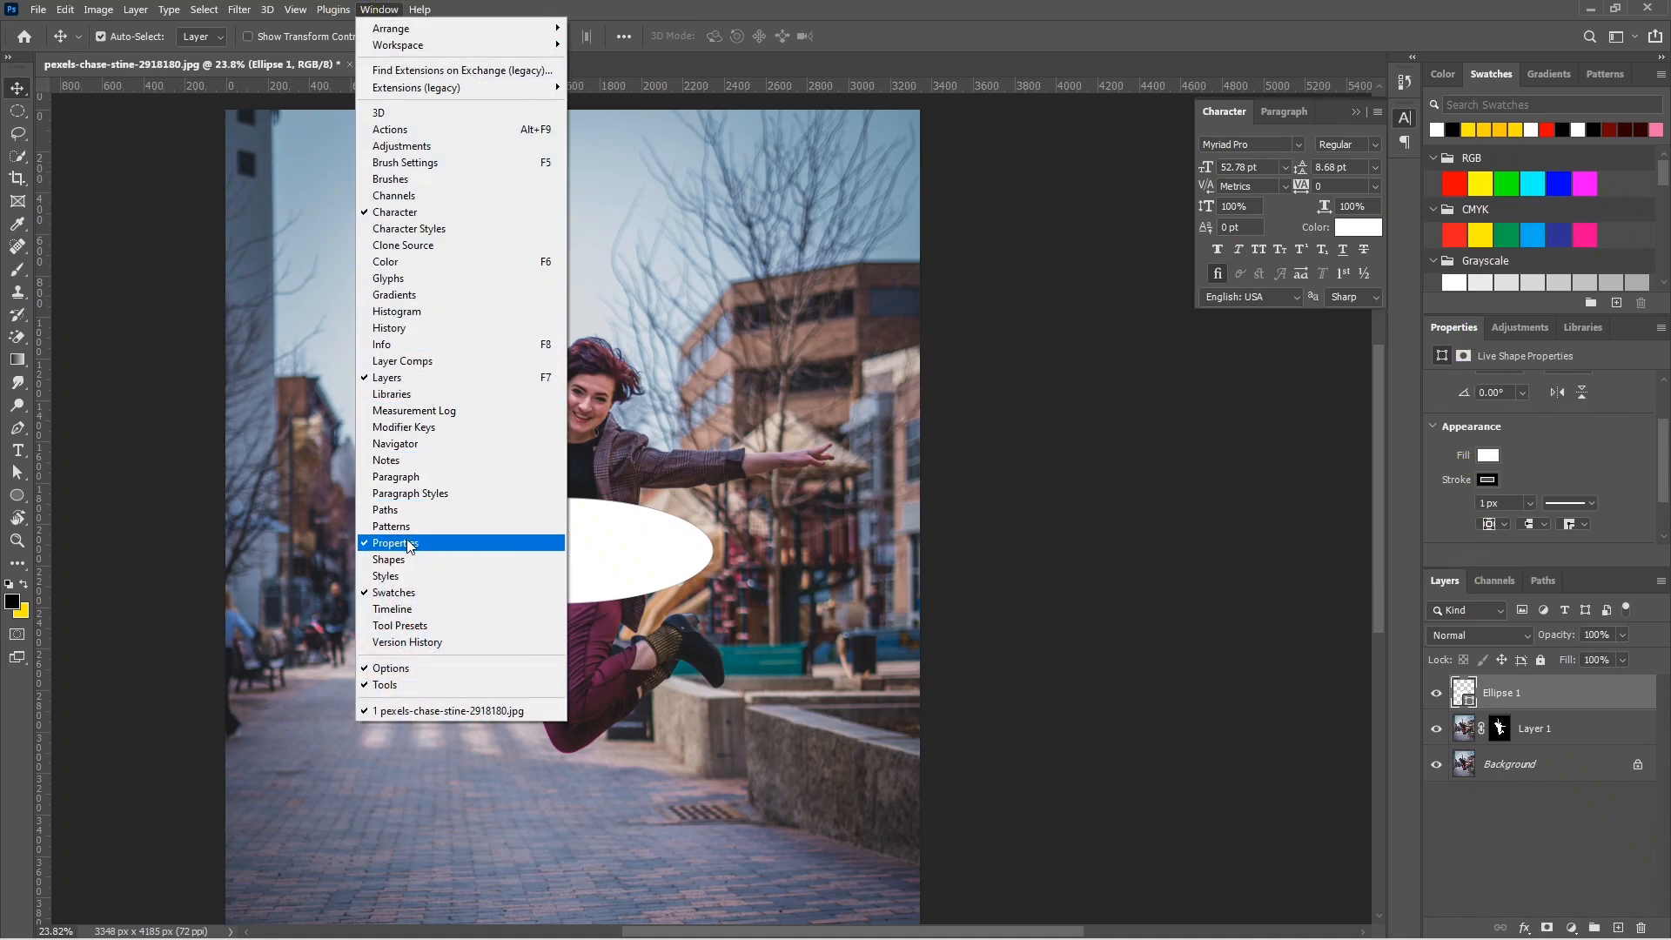
pyautogui.click(1541, 480)
pyautogui.click(1490, 455)
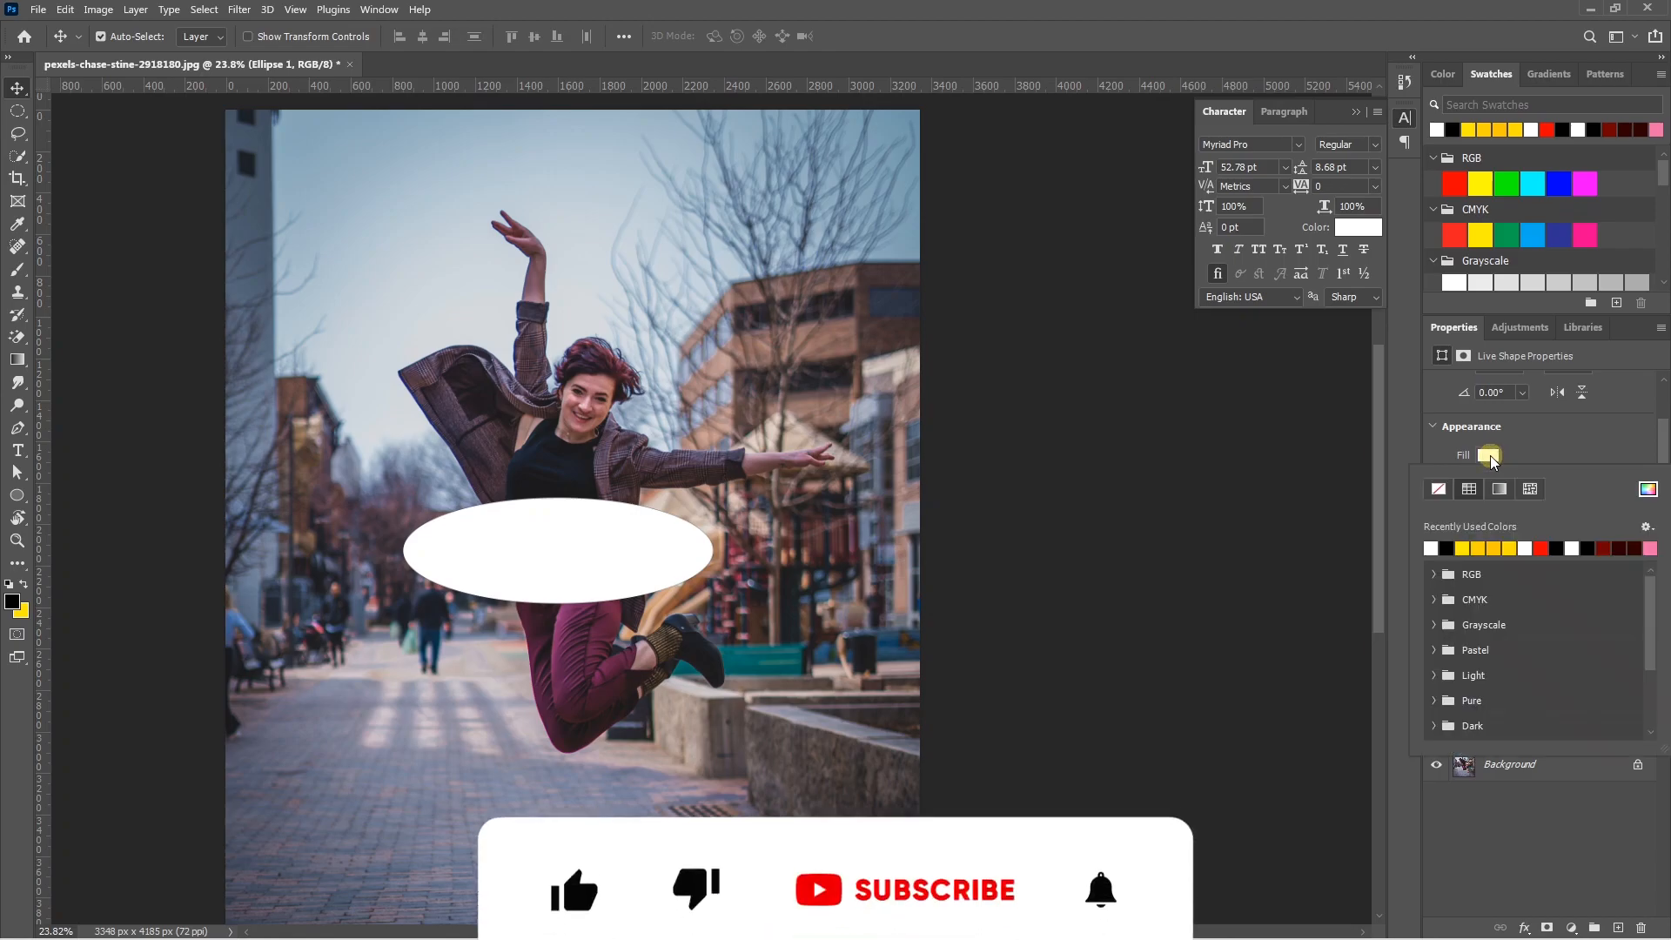
pyautogui.click(1438, 489)
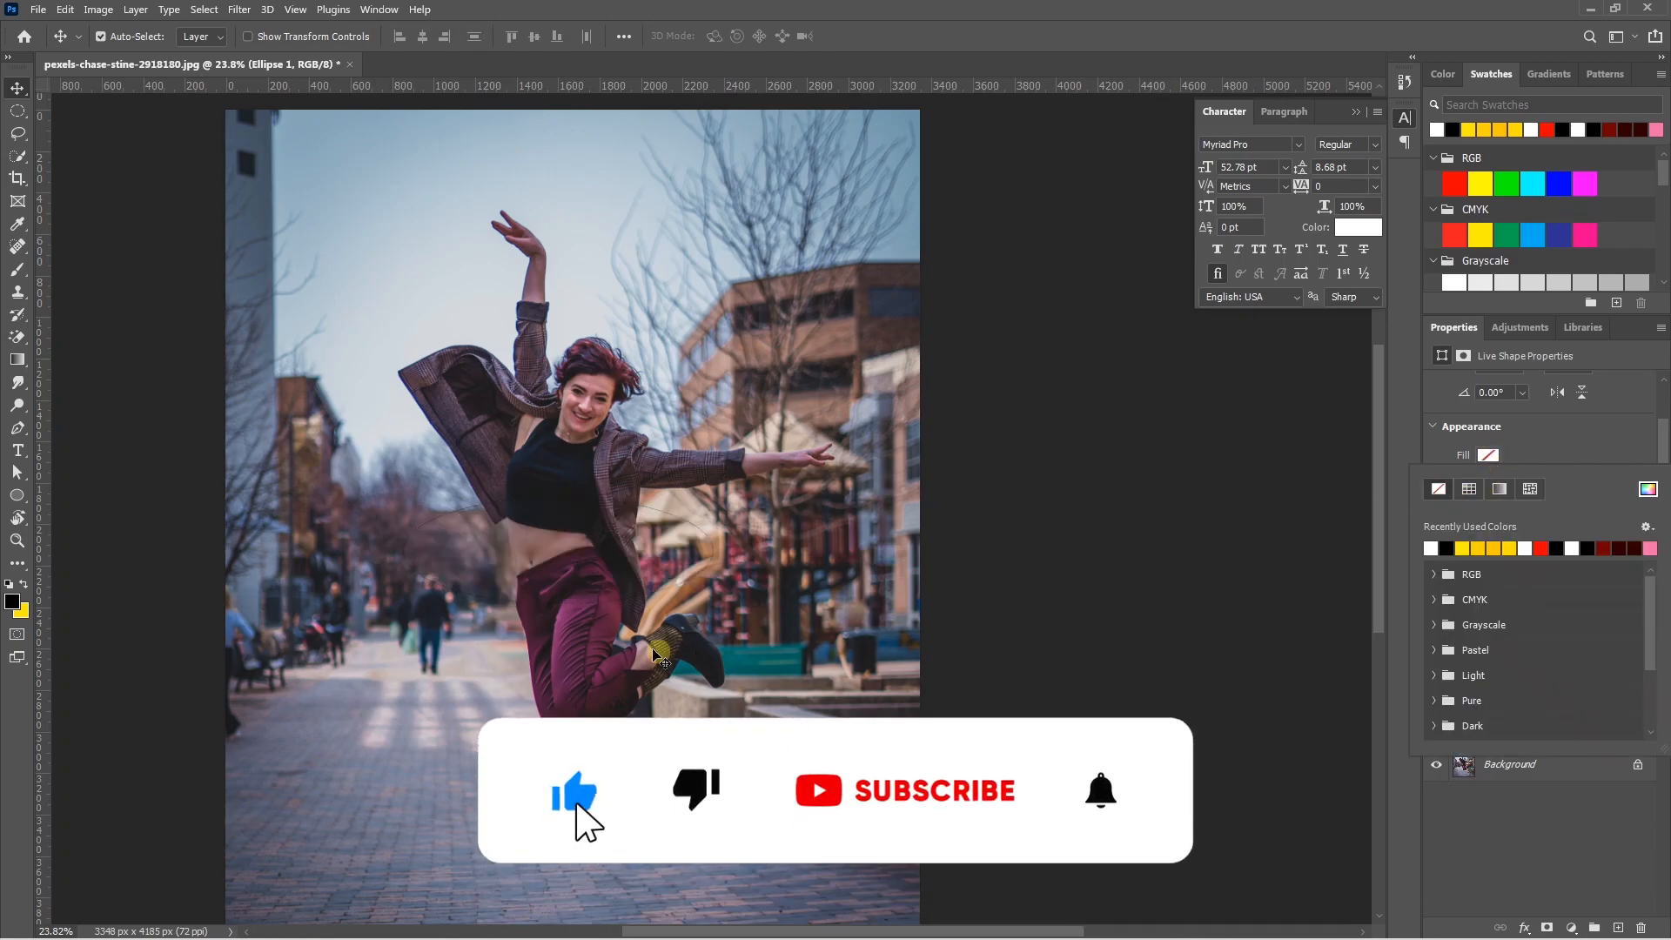
pyautogui.click(1353, 483)
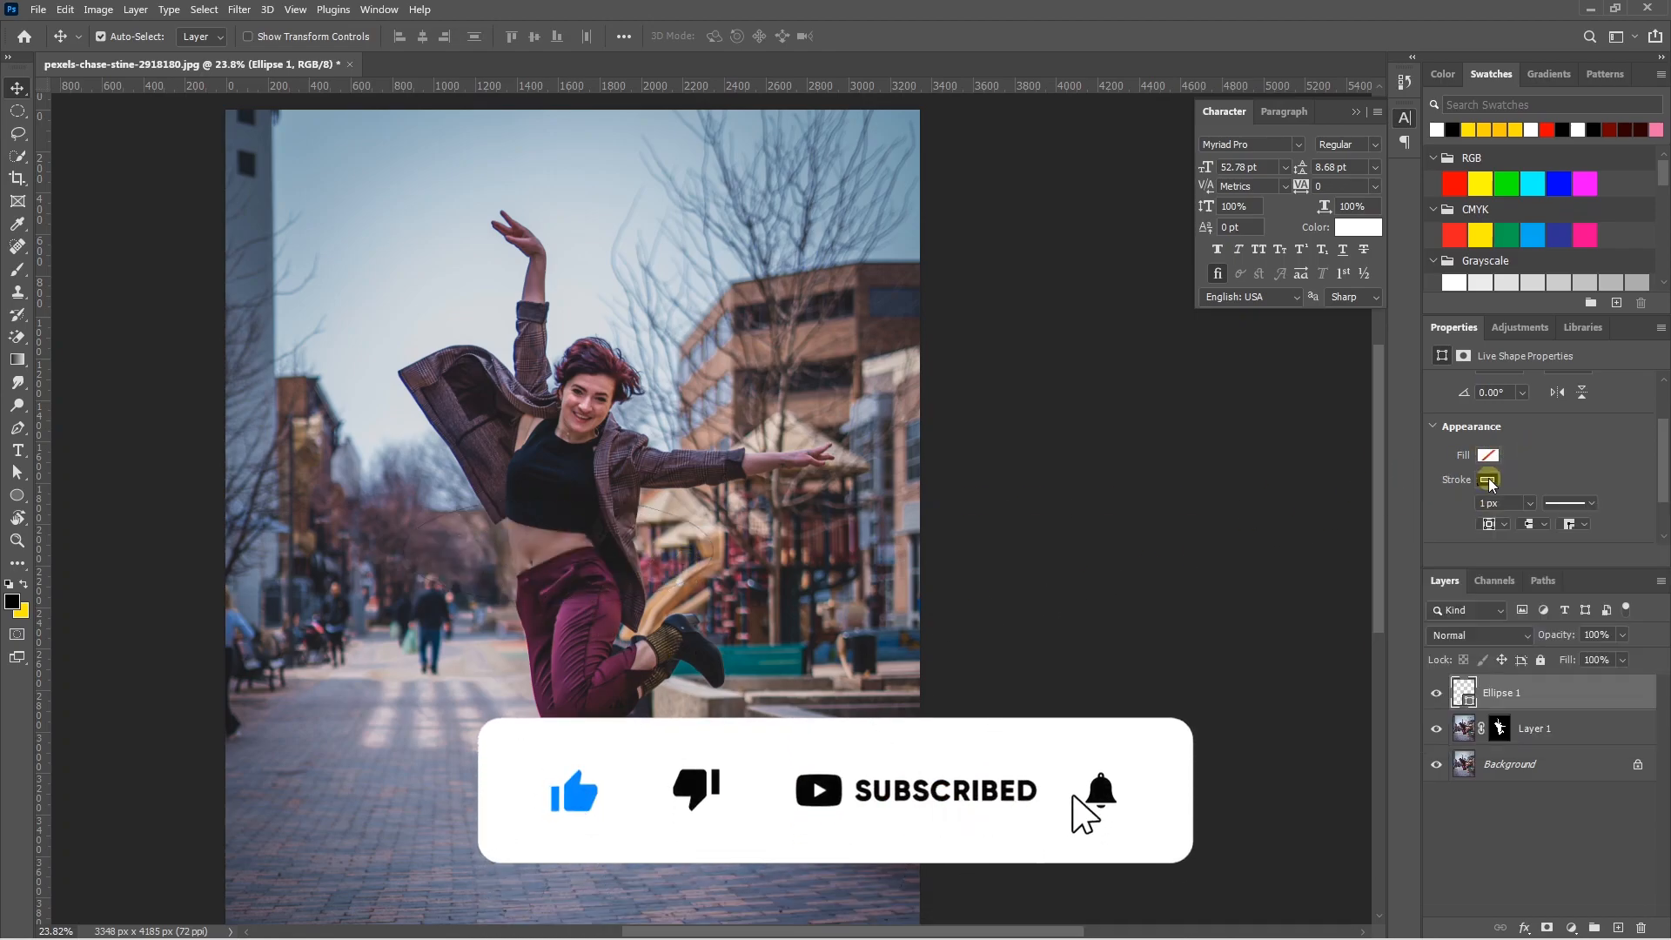
# Give the ellipse a white 50 px stroke and move it slightly upward around the woman's waist
pyautogui.click(1487, 481)
pyautogui.click(1432, 571)
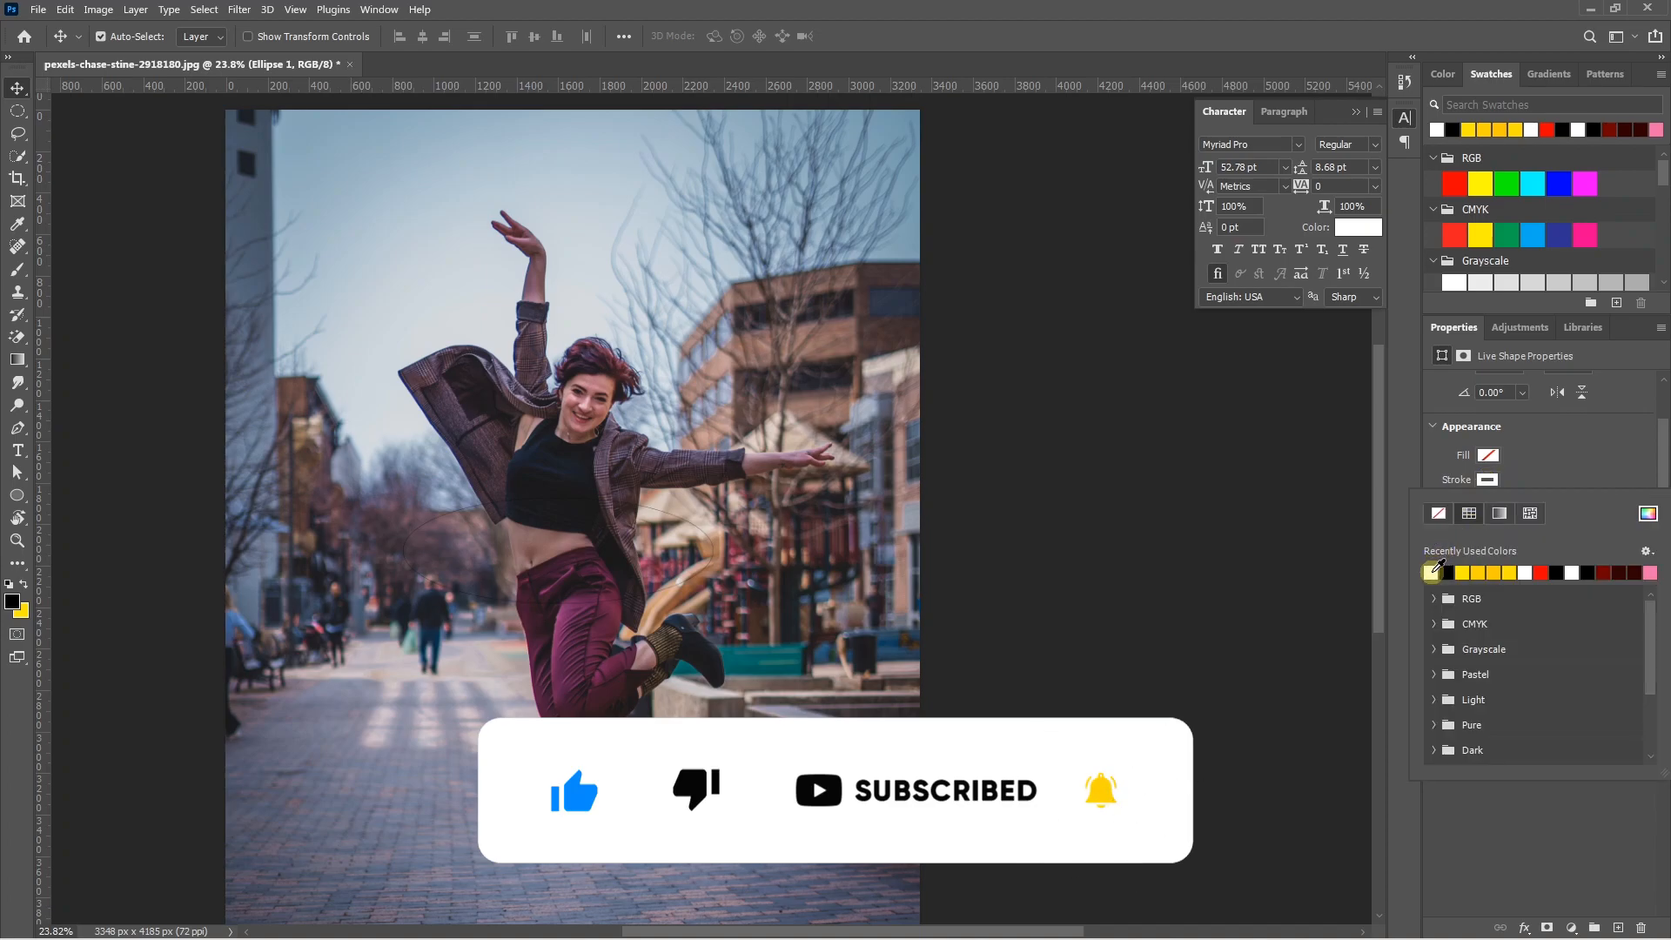
pyautogui.click(1535, 457)
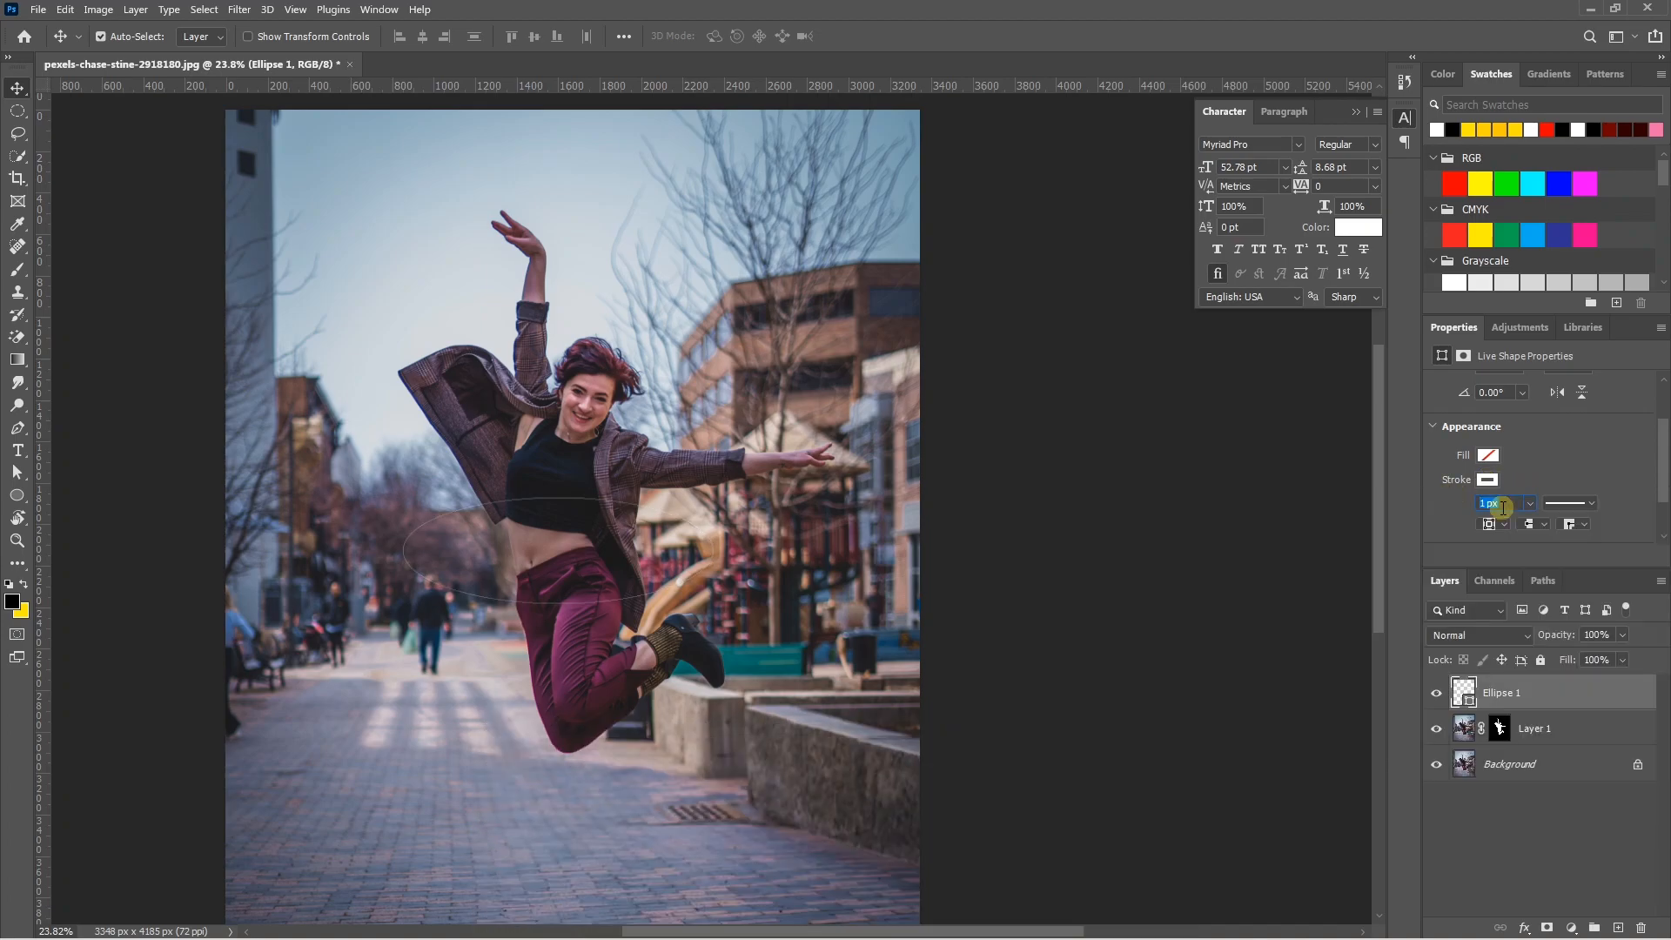
pyautogui.press('Return')
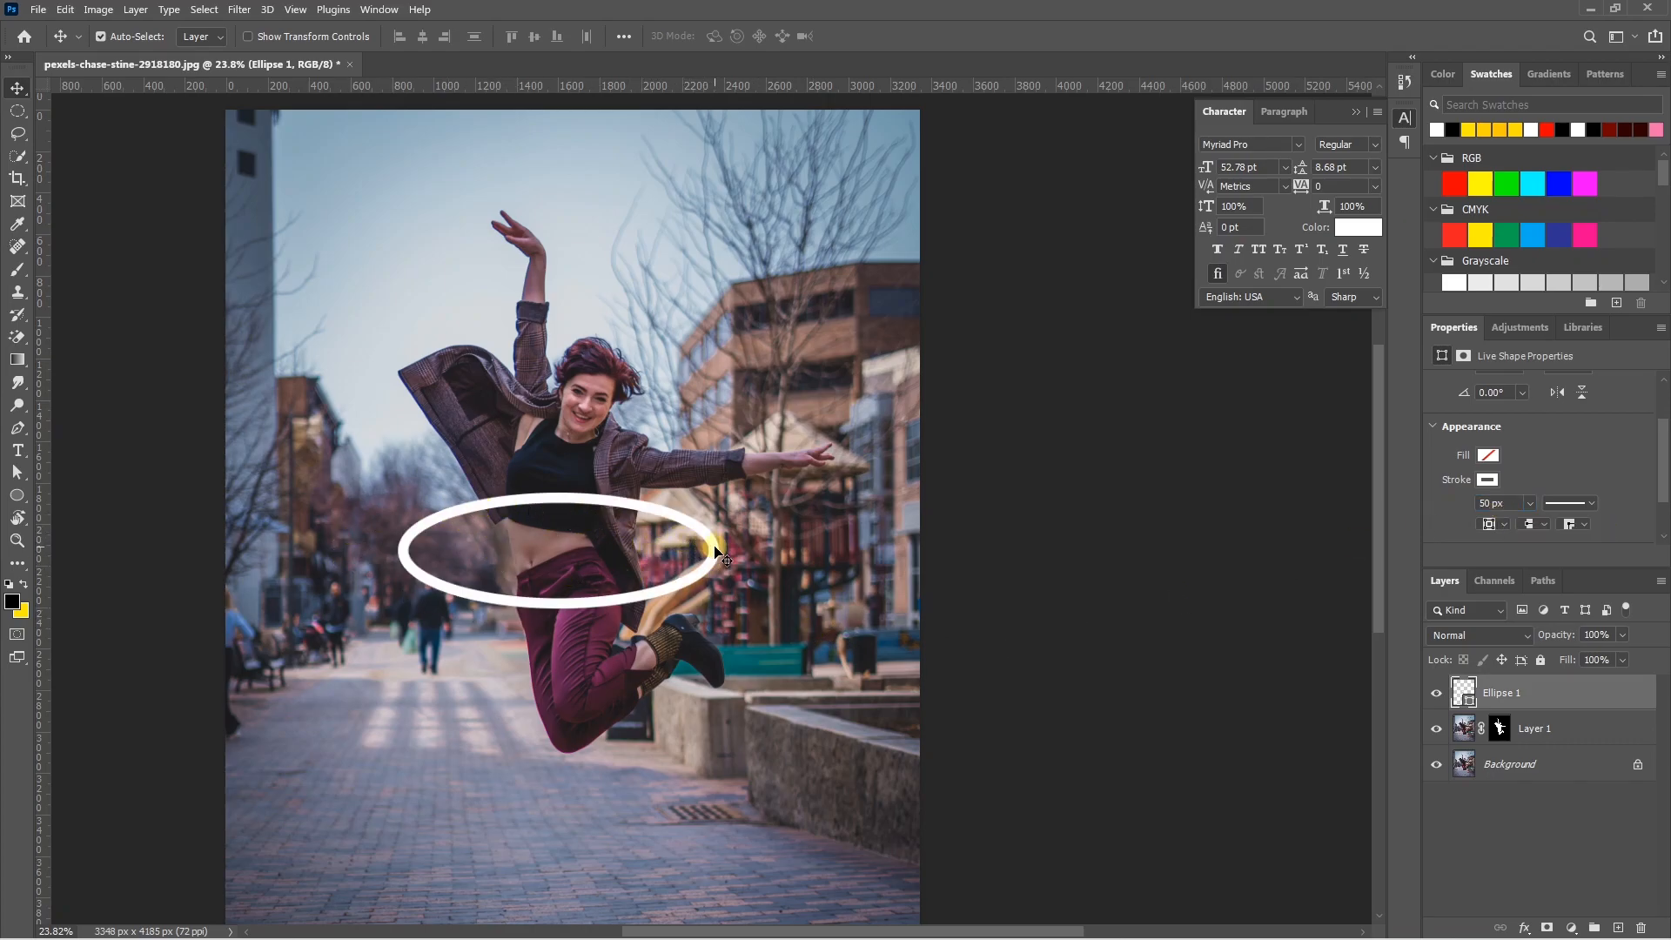
pyautogui.moveTo(661, 515); pyautogui.dragTo(656, 492)
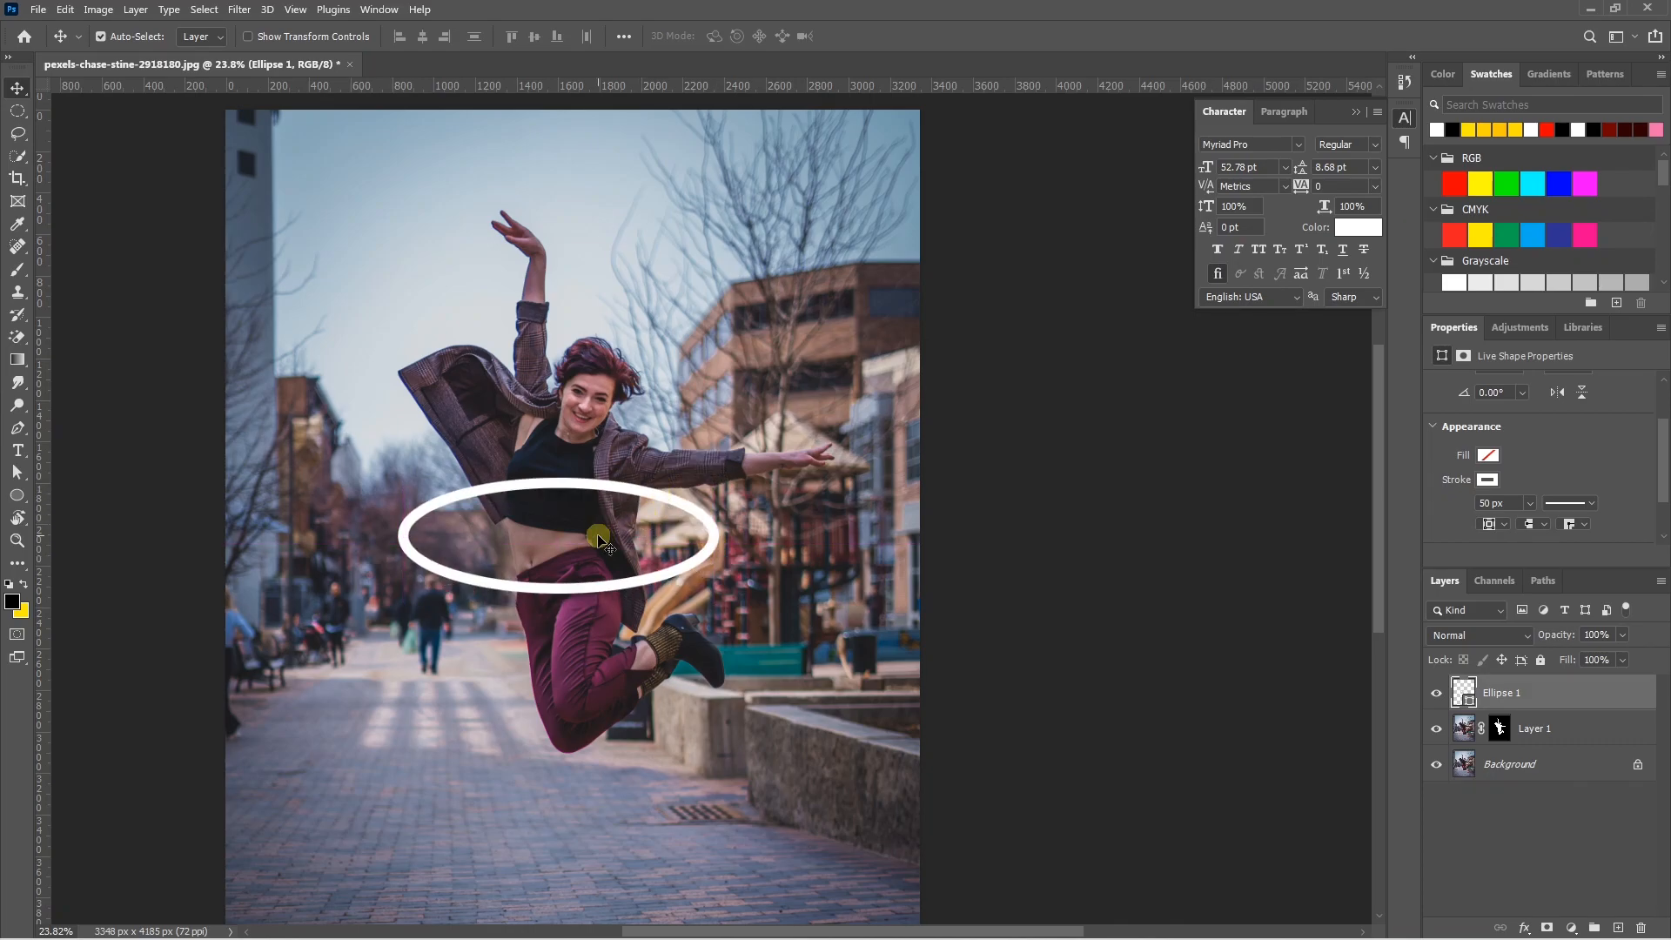
pyautogui.click(848, 545)
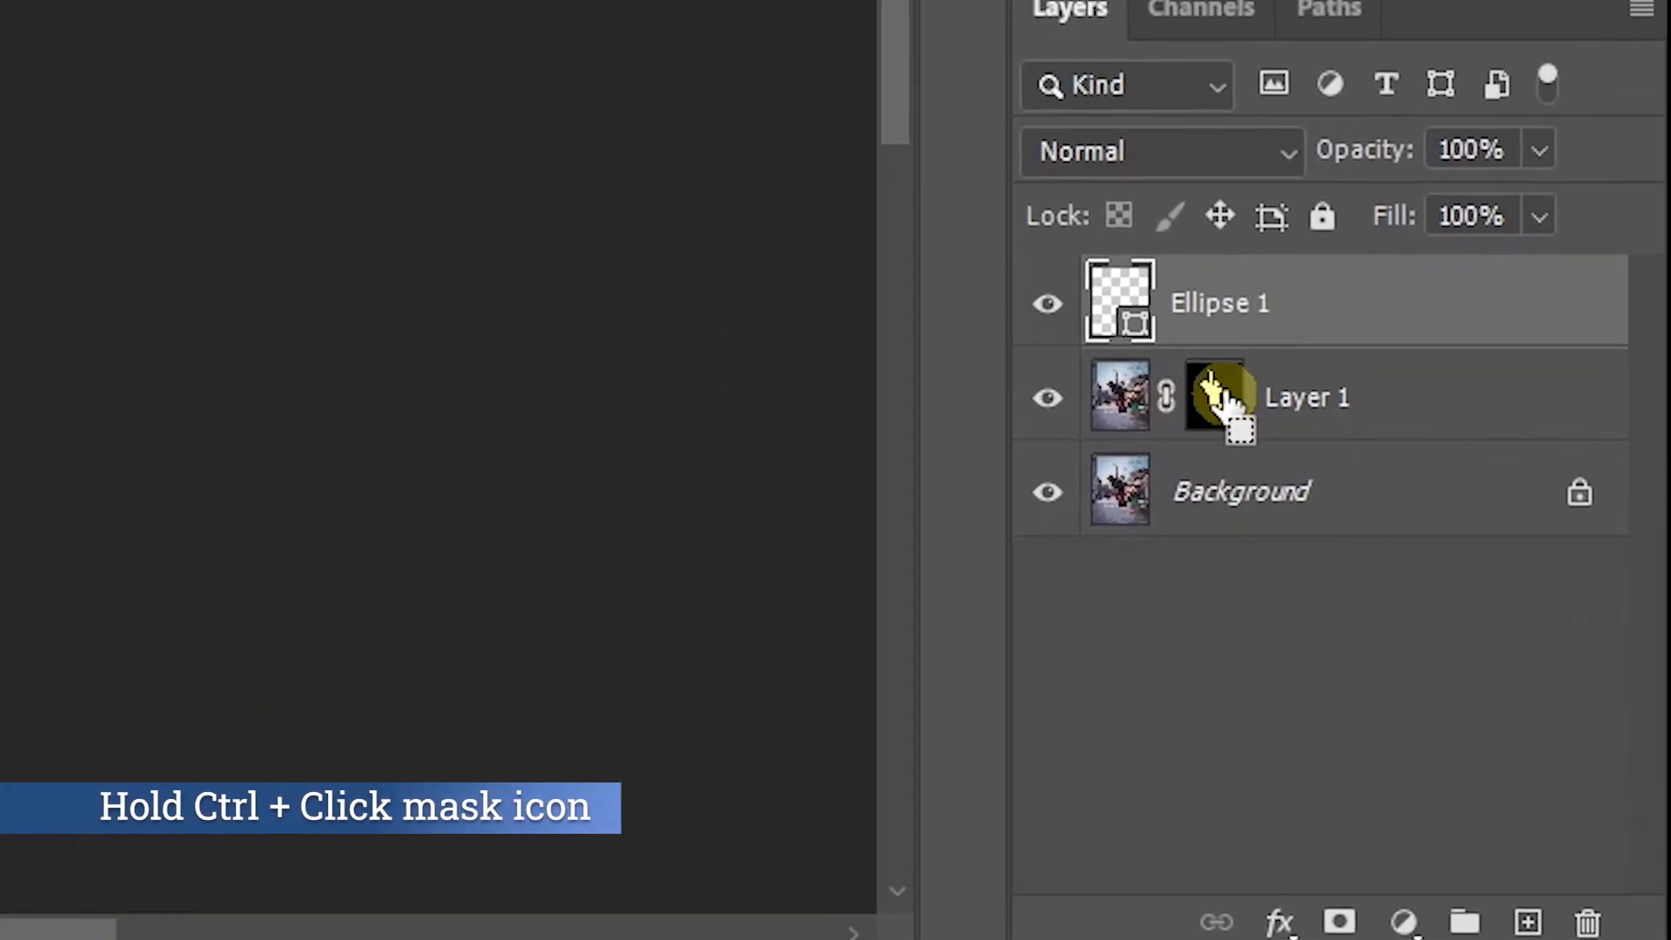
# Load Layer 1's mask as a selection, add it as a layer mask to Ellipse 1, and invert that mask
pyautogui.keyDown('ctrl'); pyautogui.click(1219, 396); pyautogui.keyUp('ctrl')
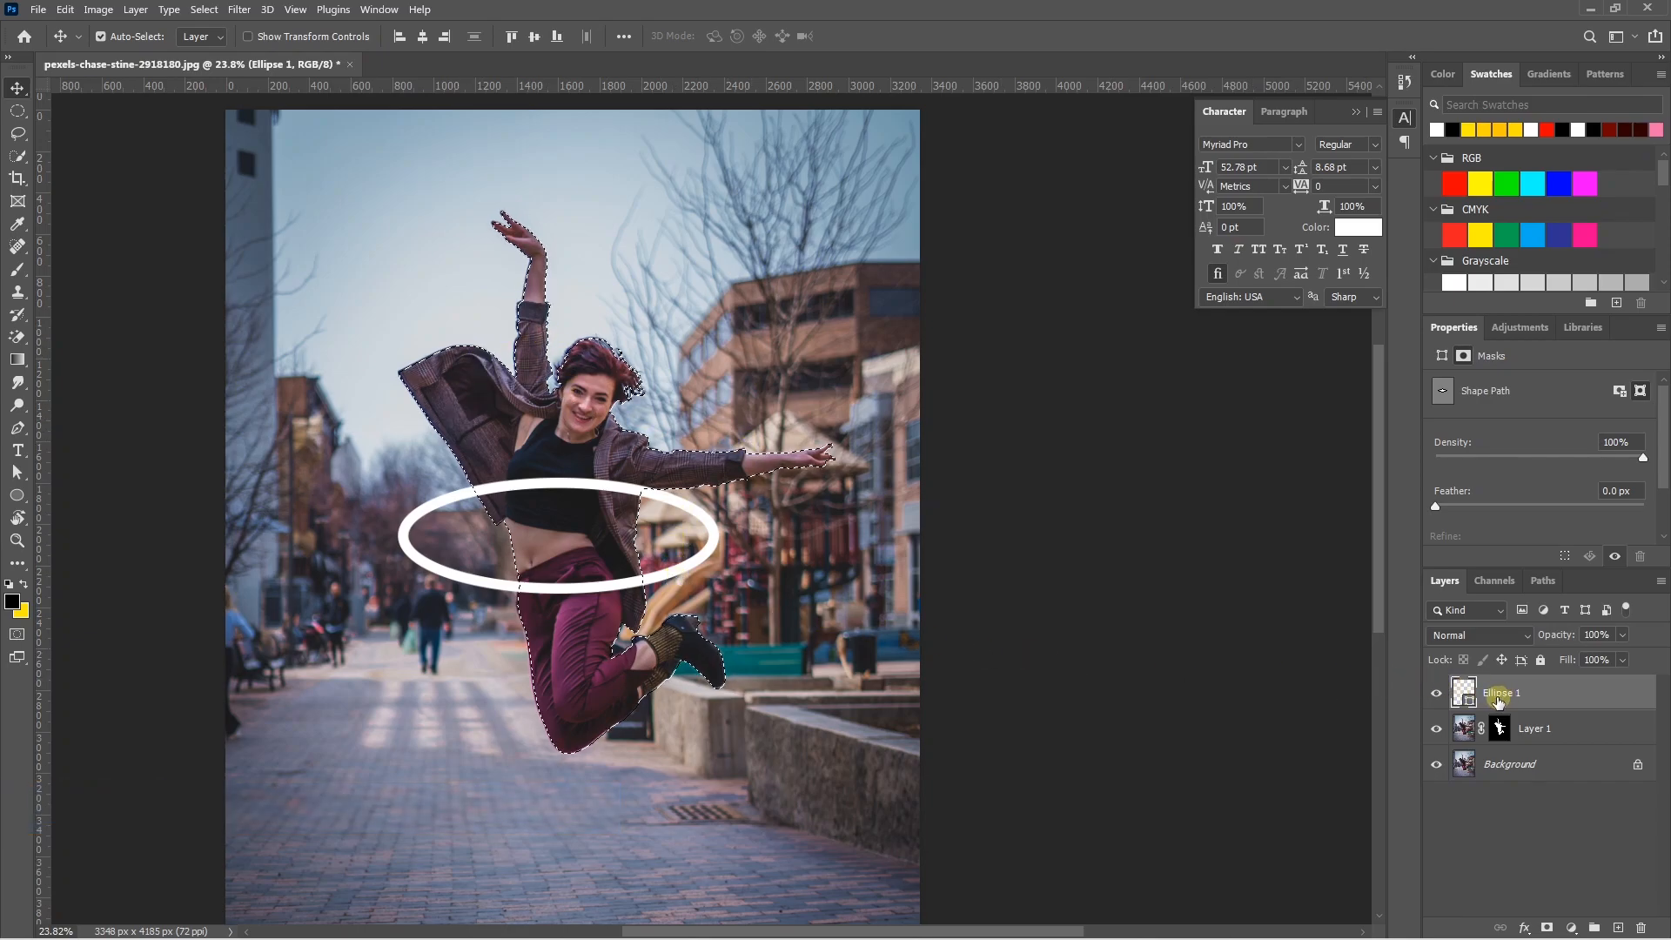
pyautogui.click(1546, 927)
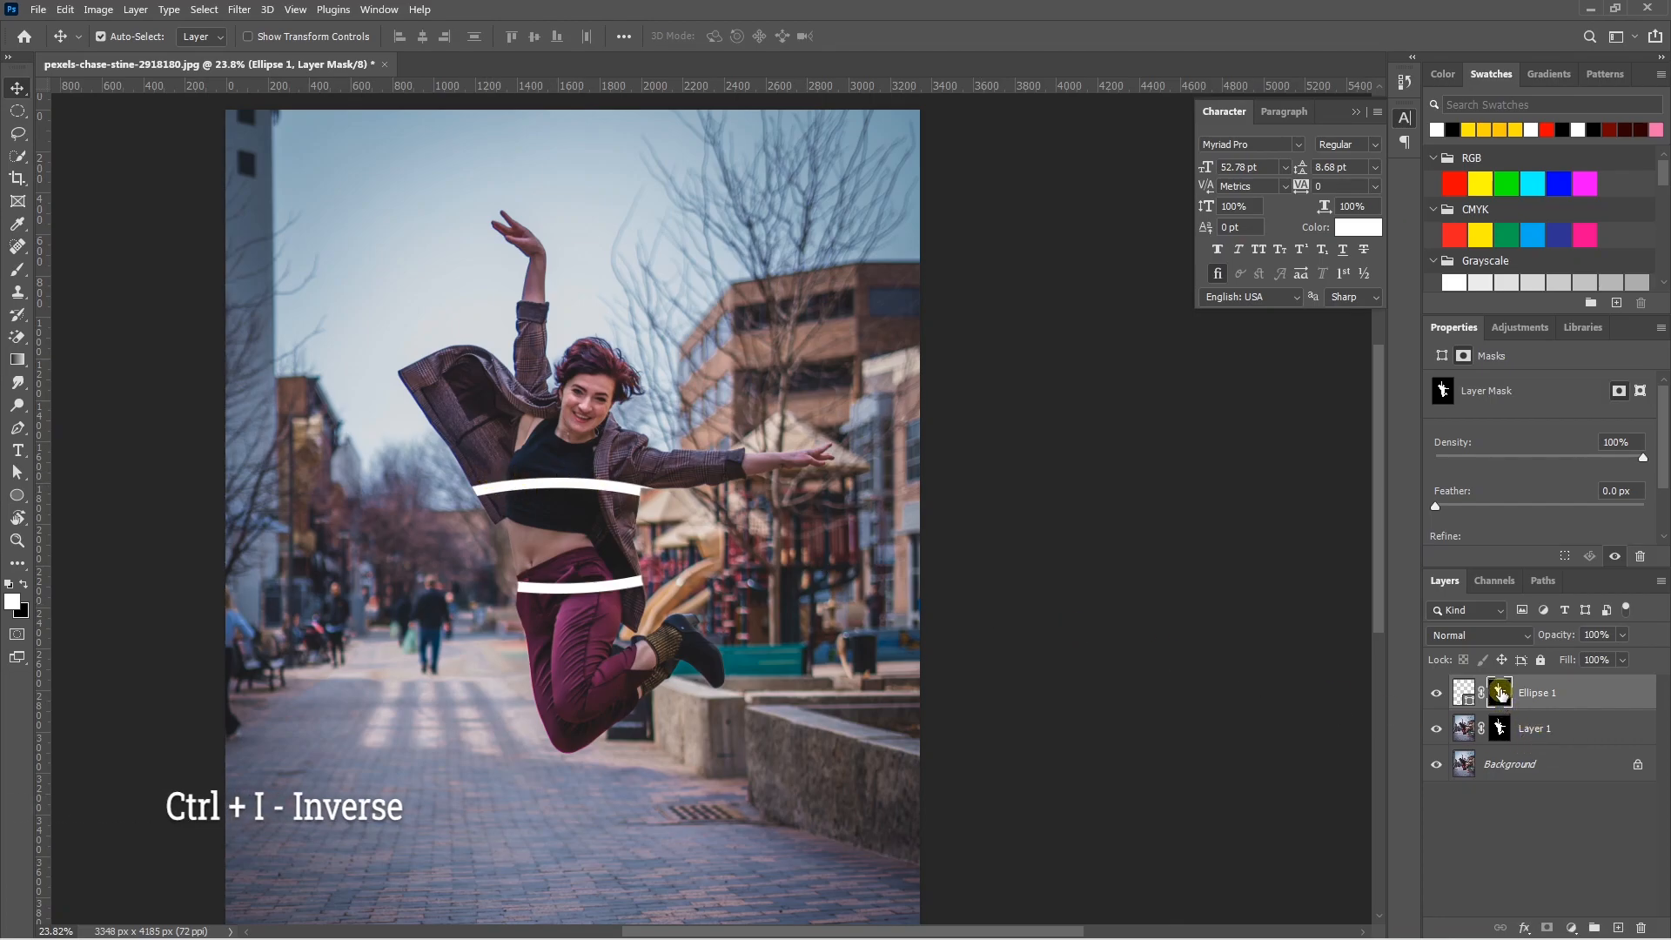
pyautogui.hotkey('ctrl', 'i')
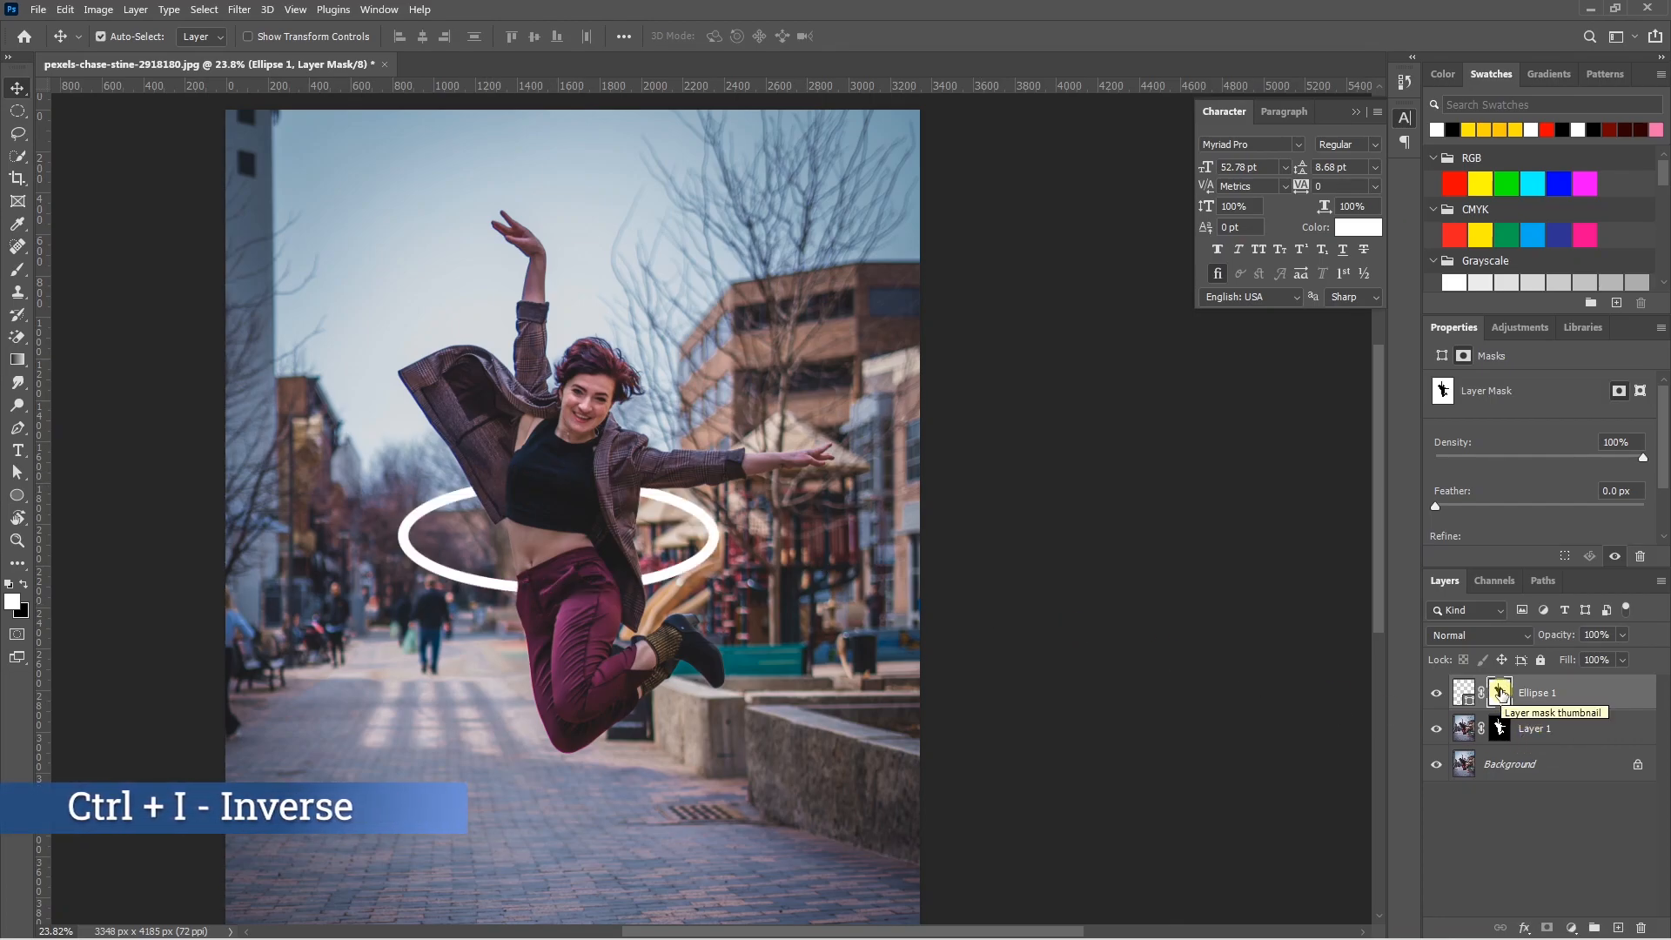
# Paint white on the ellipse's mask to restore the ring's front arc over the waist, using a 150 px brush at 100% opacity and flow
pyautogui.press('b')
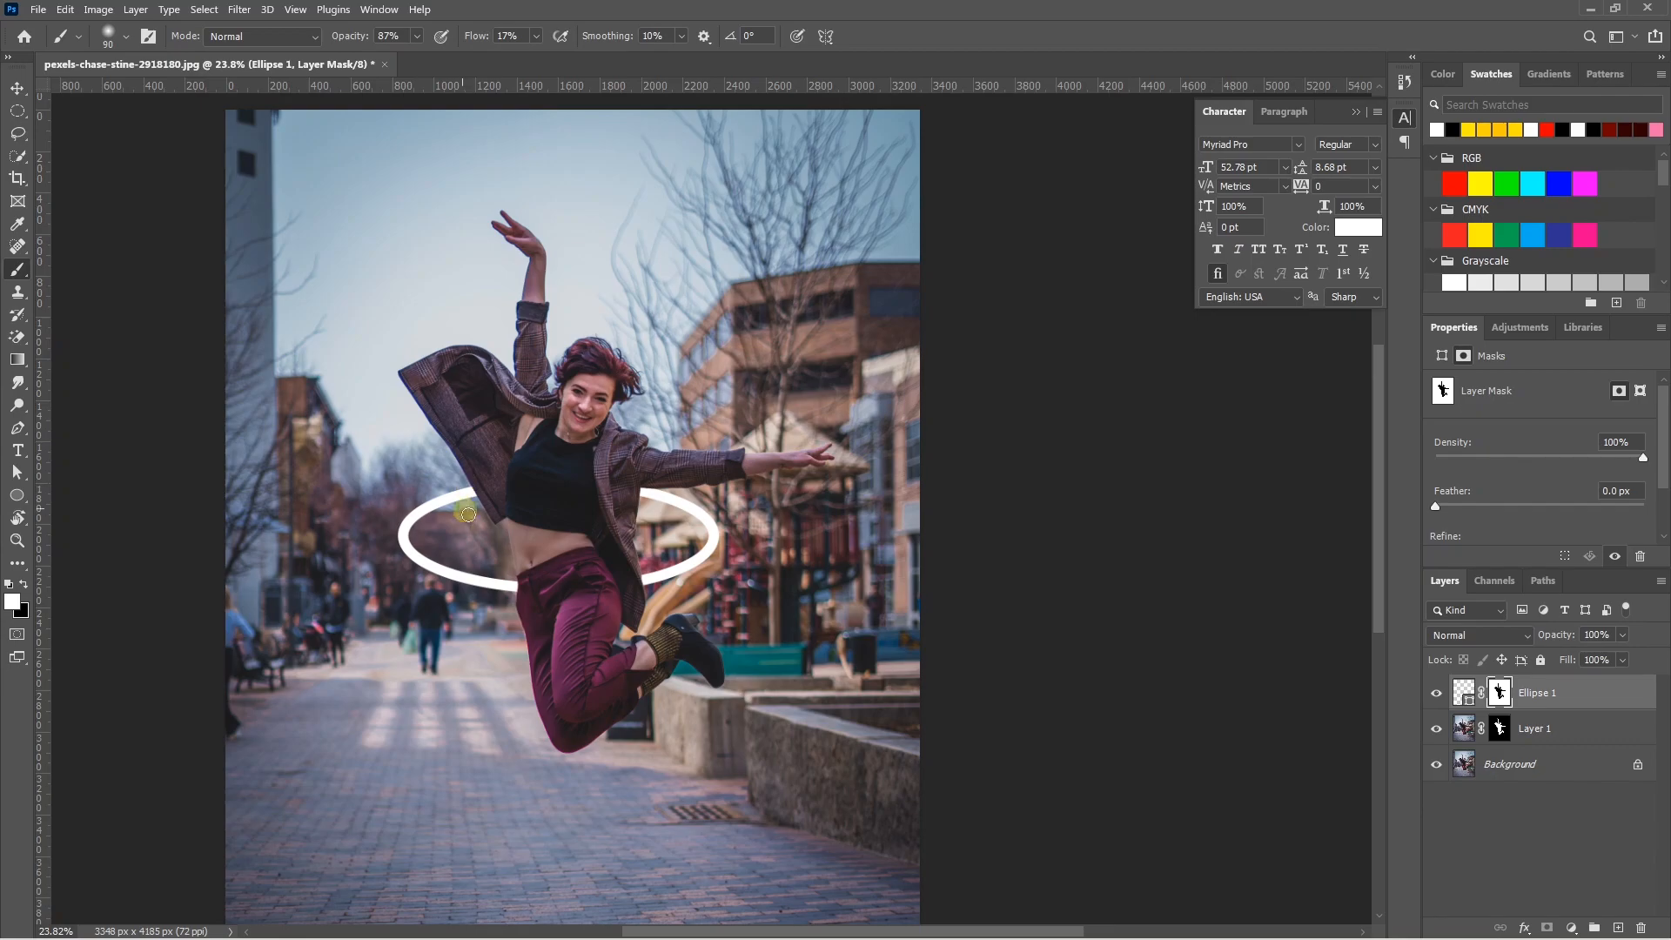
pyautogui.moveTo(502, 586)
pyautogui.mouseDown()
pyautogui.moveTo(598, 583)
pyautogui.moveTo(489, 589)
pyautogui.moveTo(645, 587)
pyautogui.mouseUp()
pyautogui.click(417, 36)
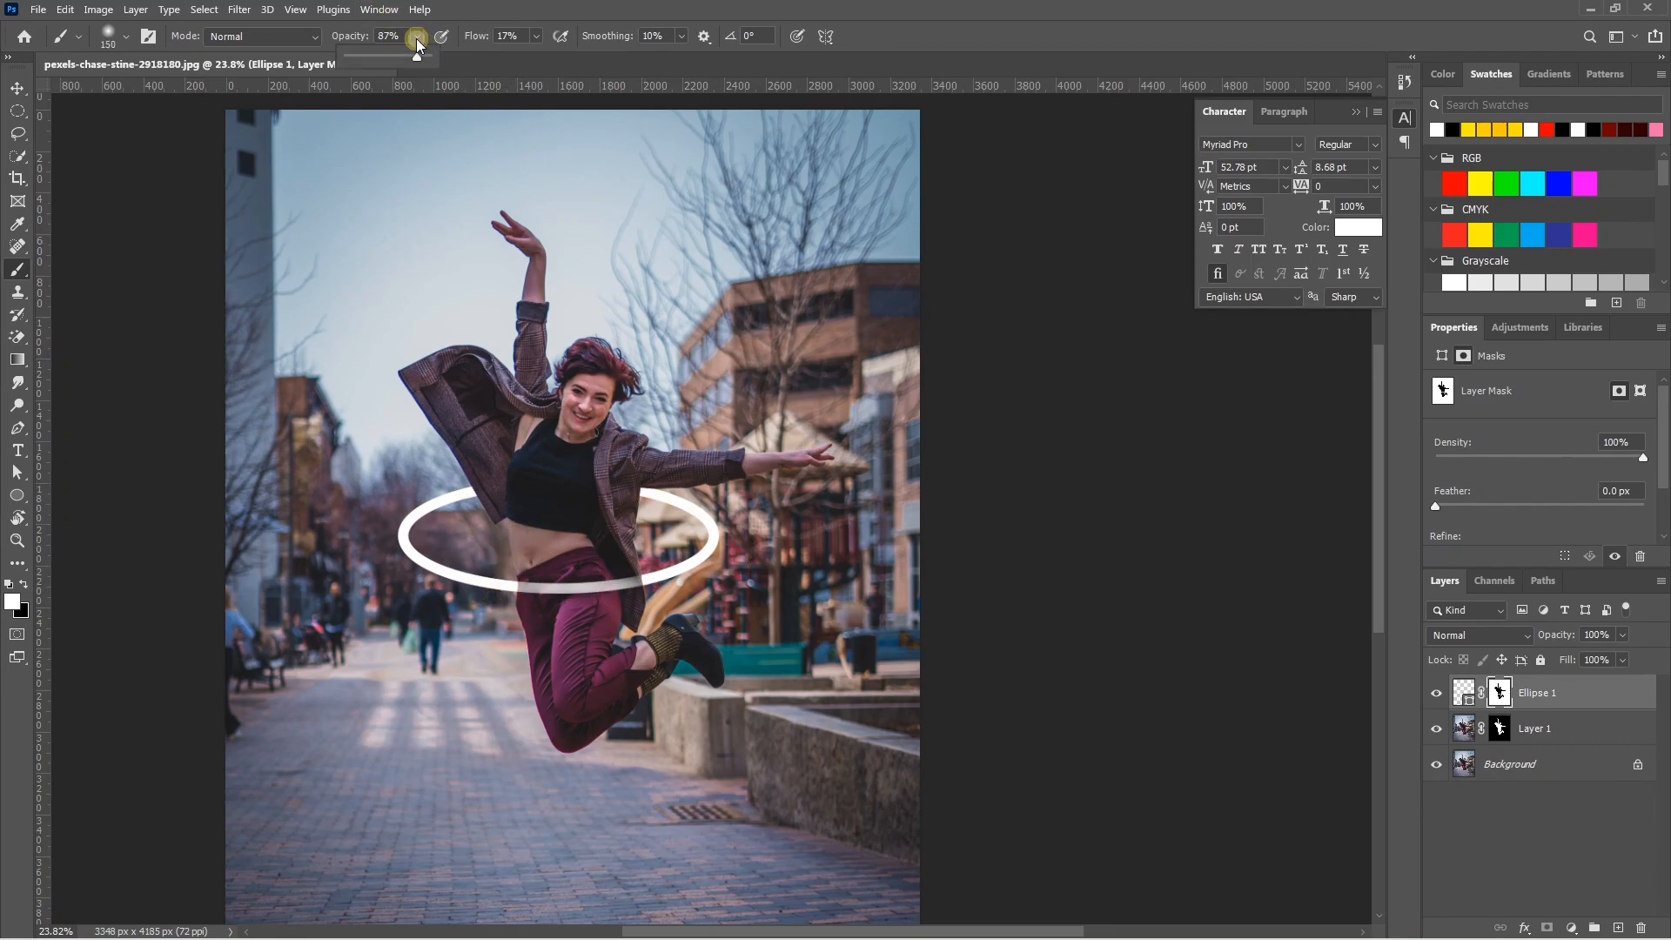
pyautogui.click(536, 36)
pyautogui.moveTo(541, 55); pyautogui.dragTo(654, 57)
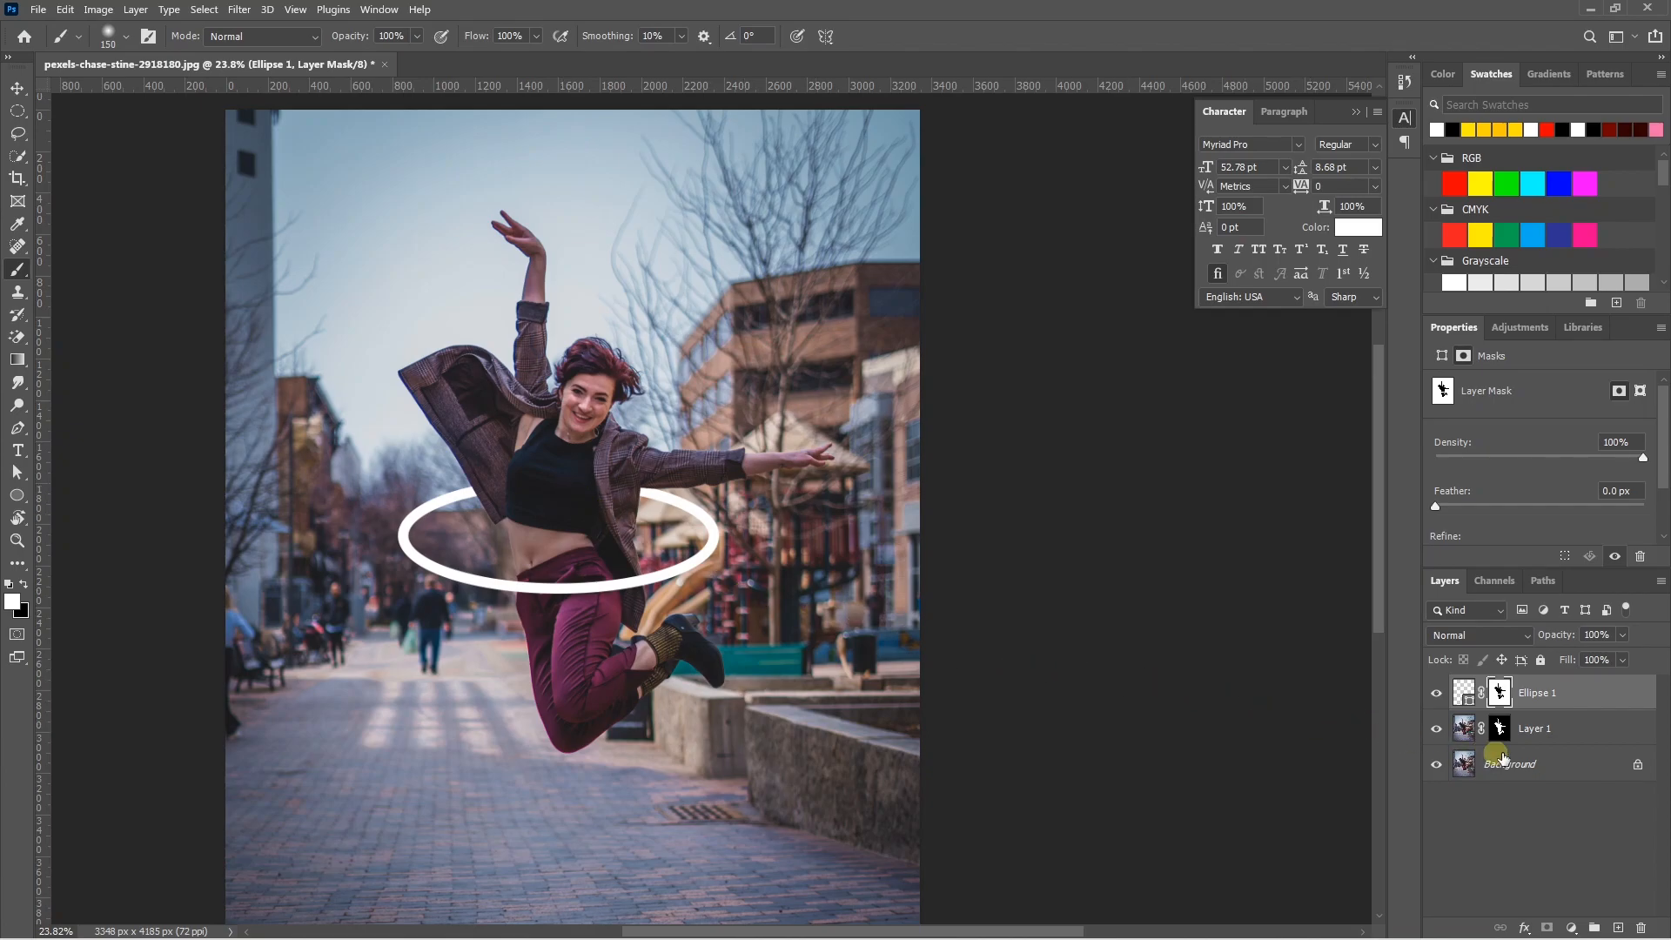
# Duplicate the Background layer and hide the original
pyautogui.click(1525, 771)
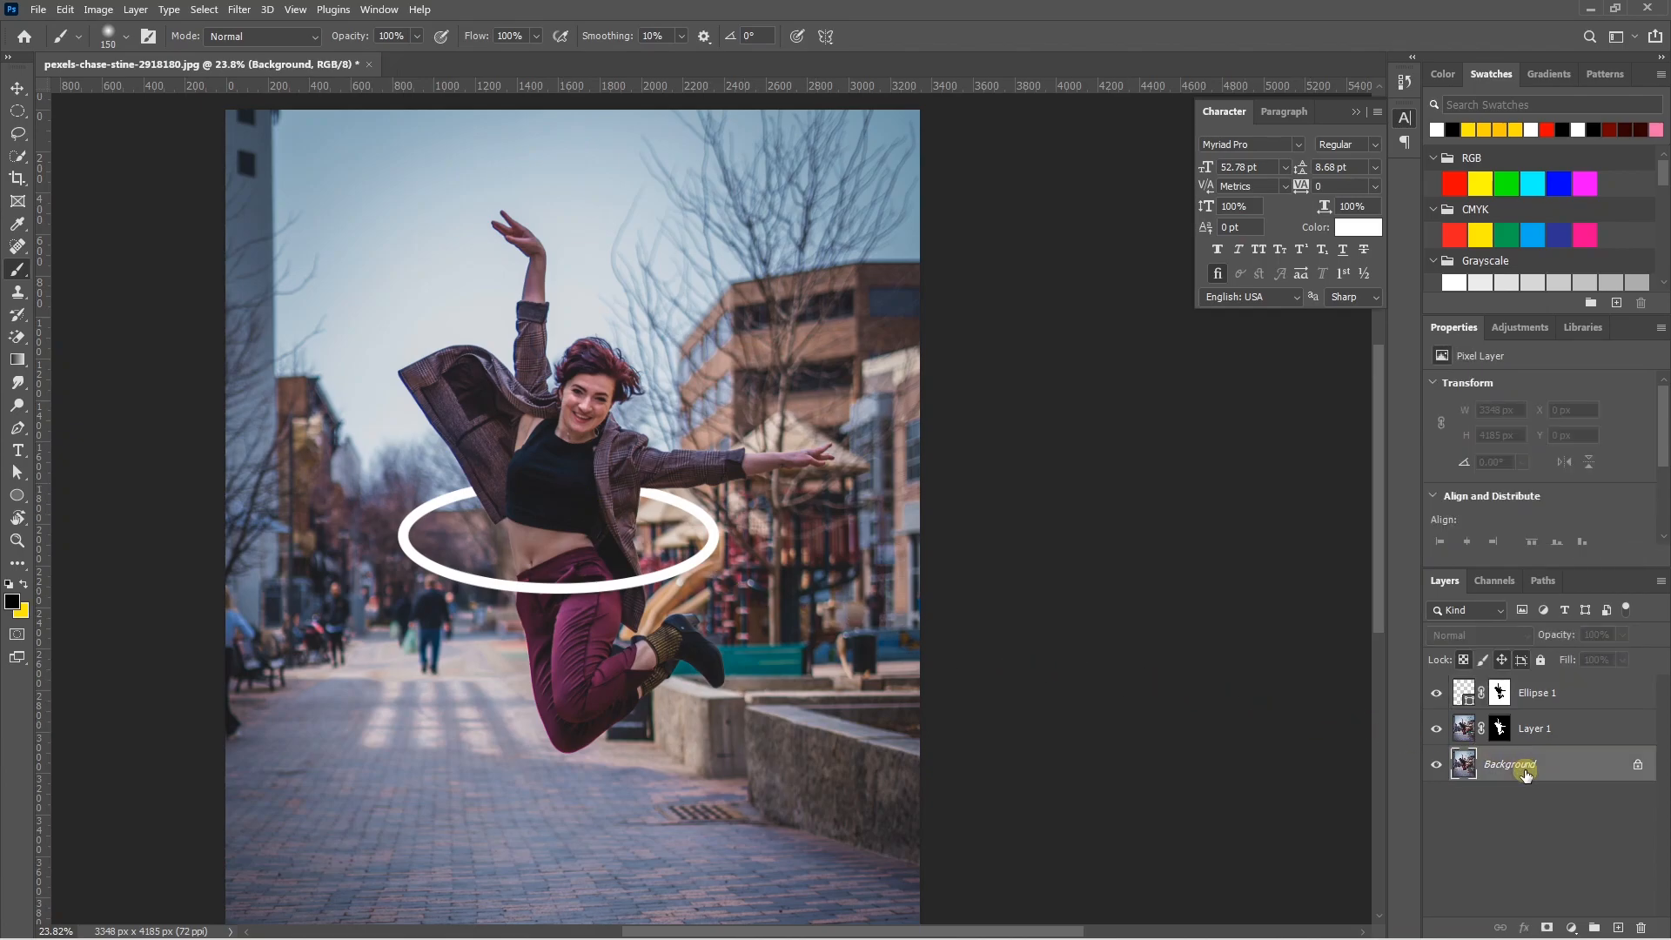
pyautogui.hotkey('ctrl', 'j')
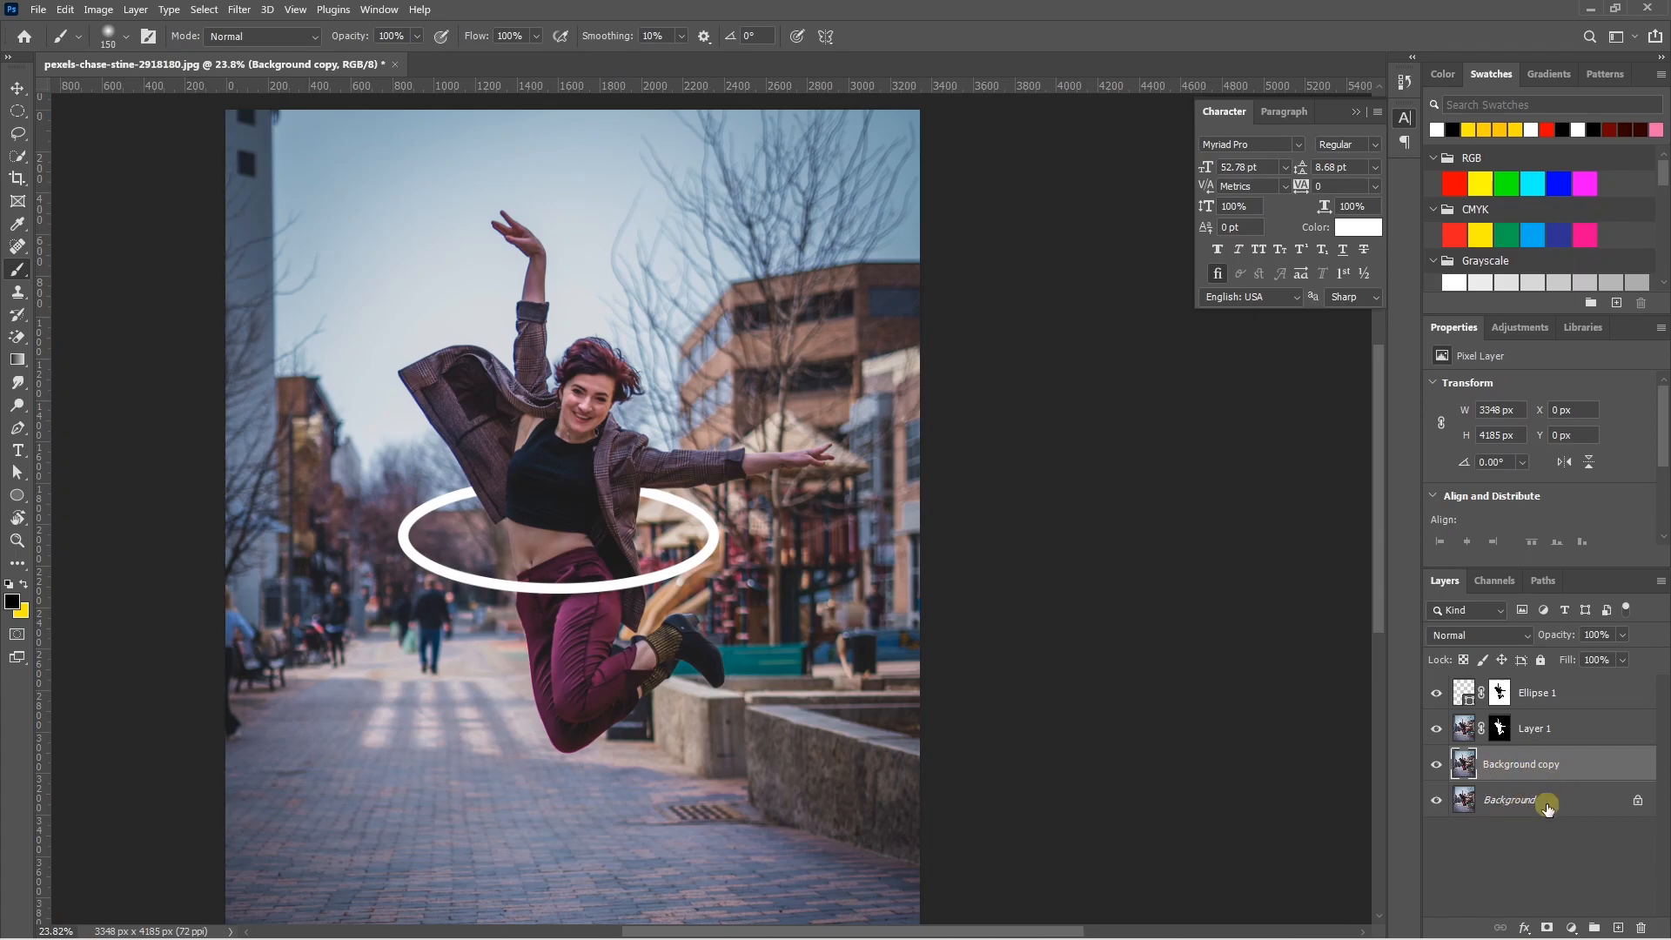
pyautogui.click(1436, 803)
# Add a Color Lookup adjustment above Background copy using the NightFromDay.CUBE 3D LUT
pyautogui.click(1573, 930)
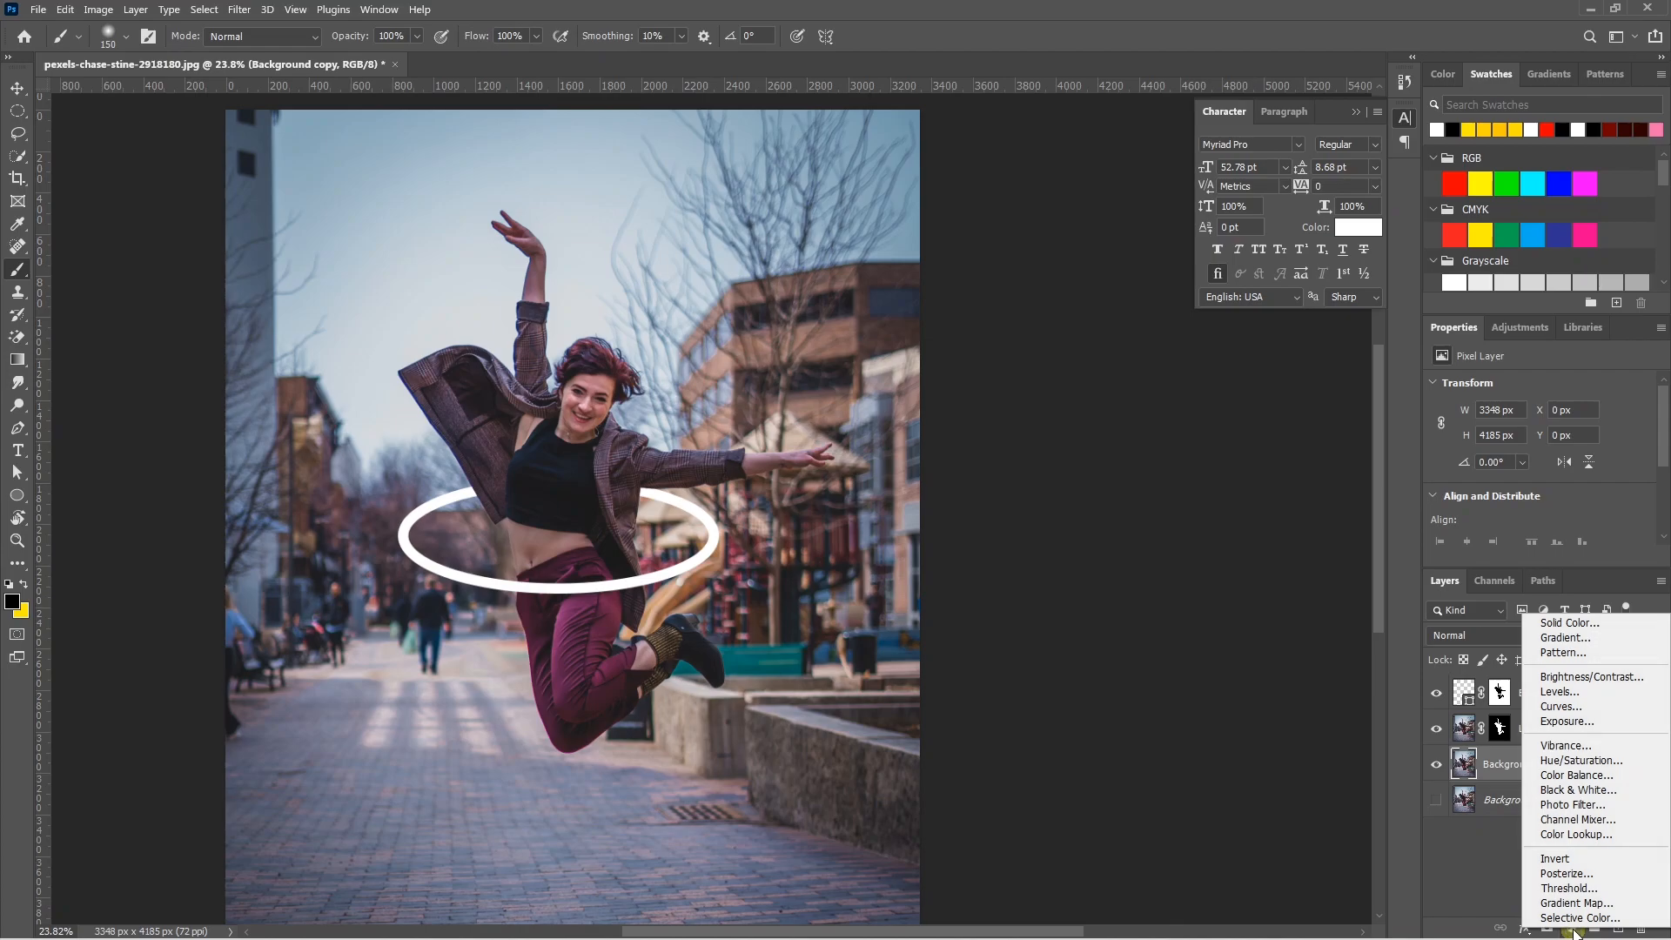
pyautogui.click(1571, 834)
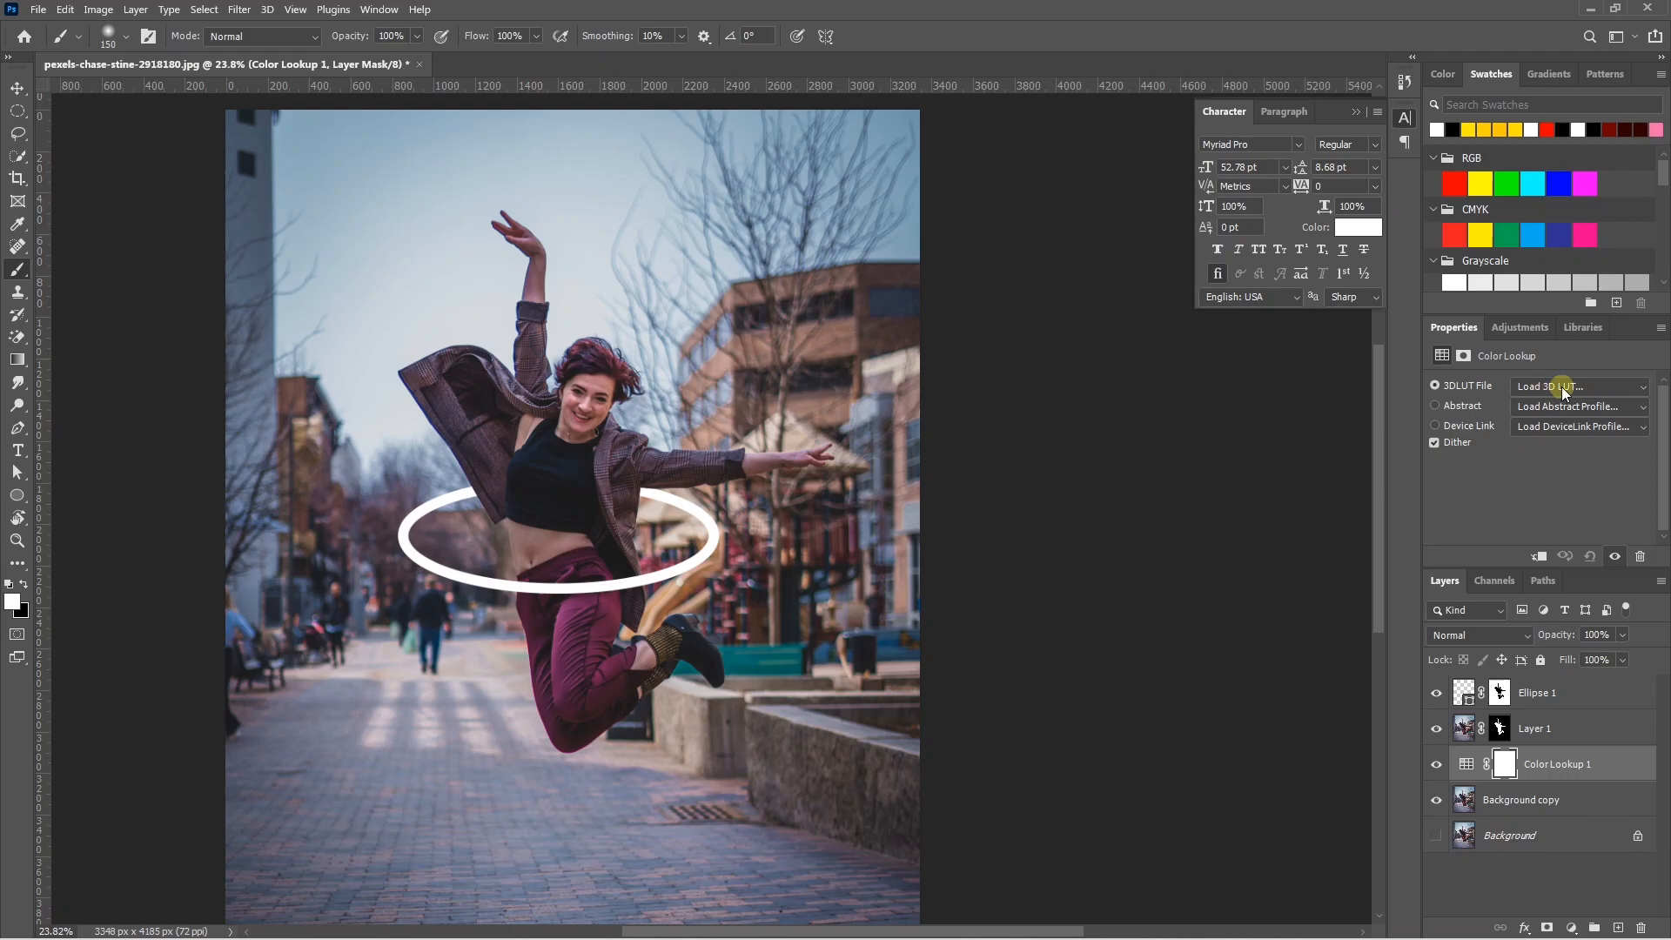
pyautogui.click(1549, 384)
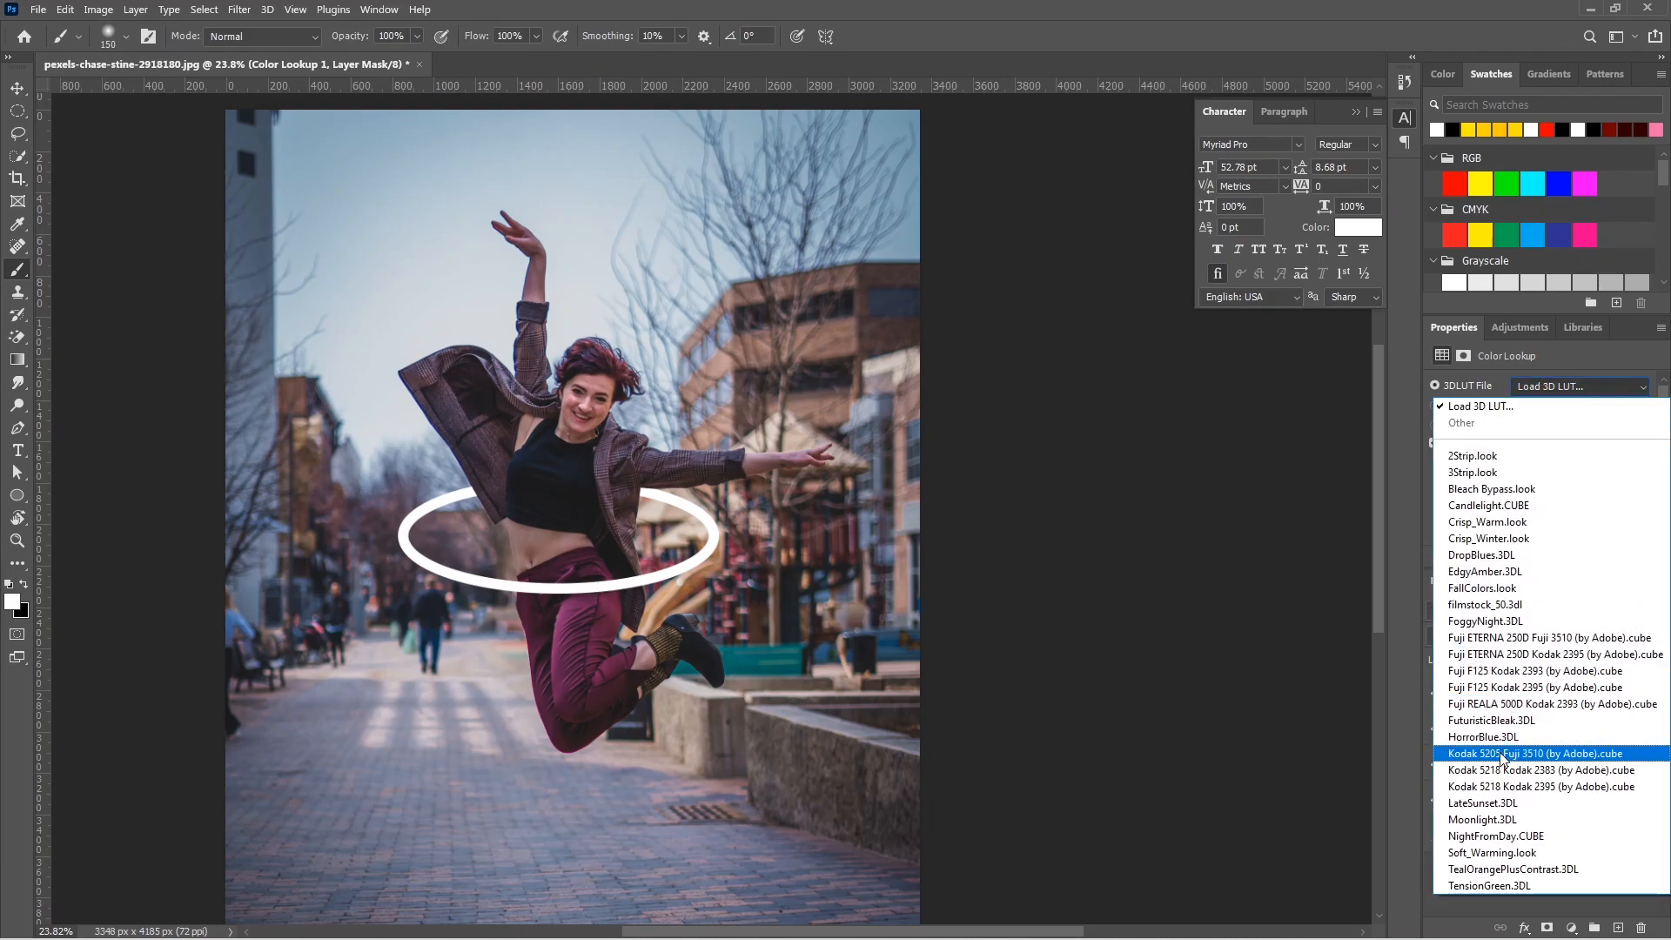
pyautogui.click(1518, 836)
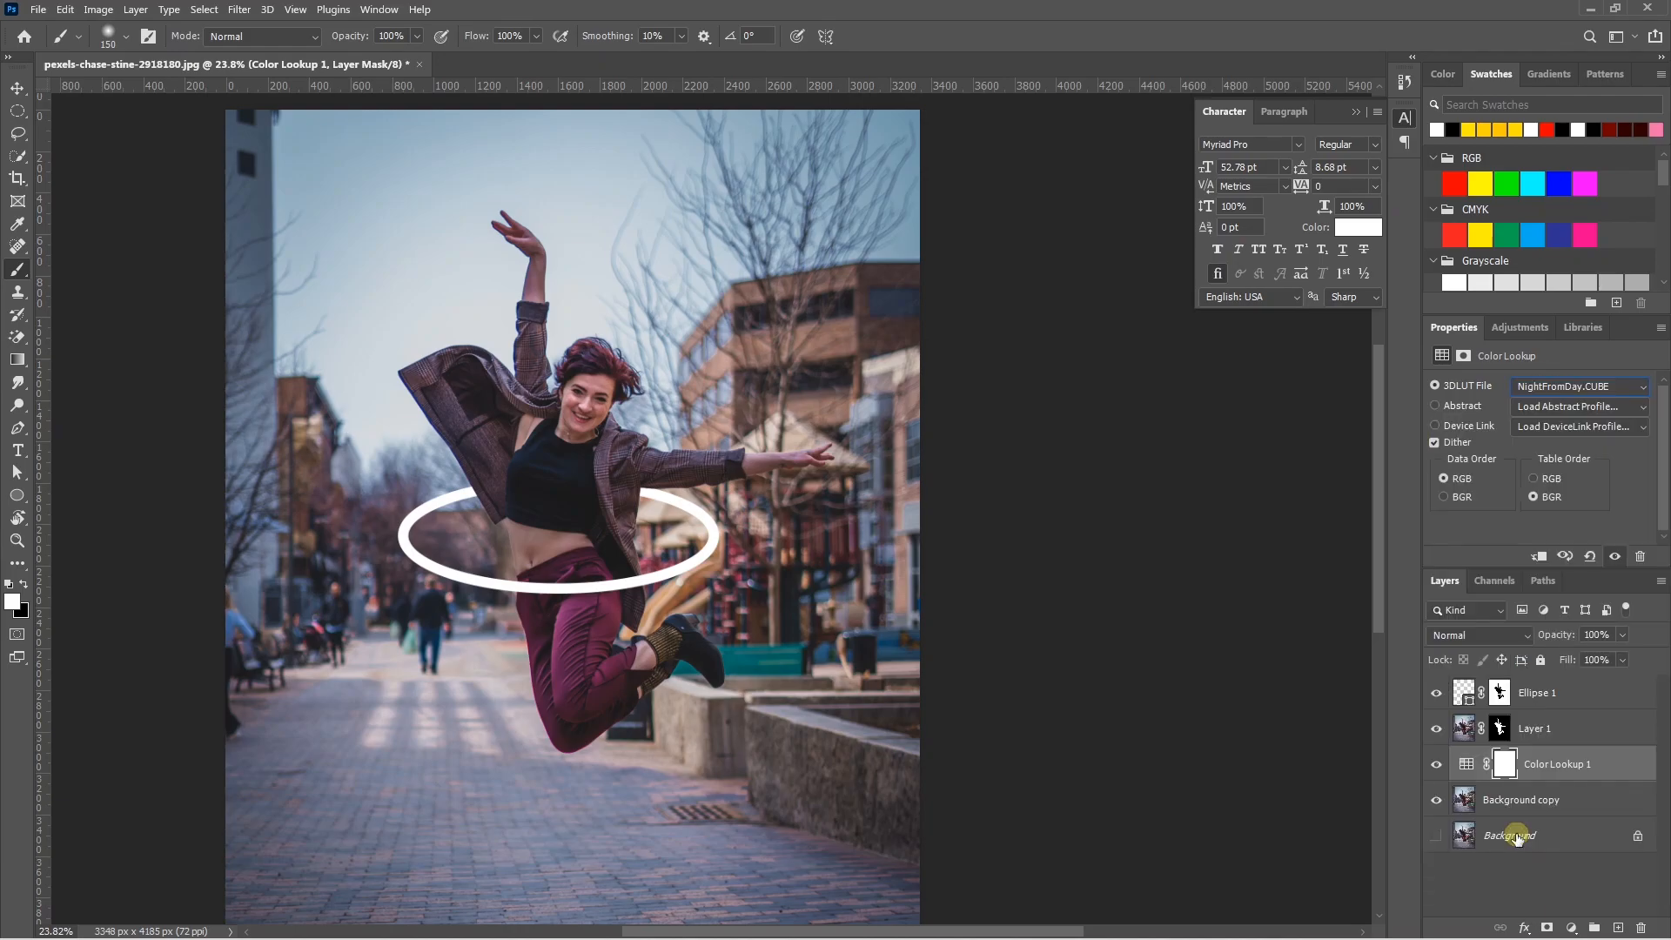
# Add a Levels adjustment above Color Lookup 1 and lower its white output level to 85 to darken the background
pyautogui.click(1571, 928)
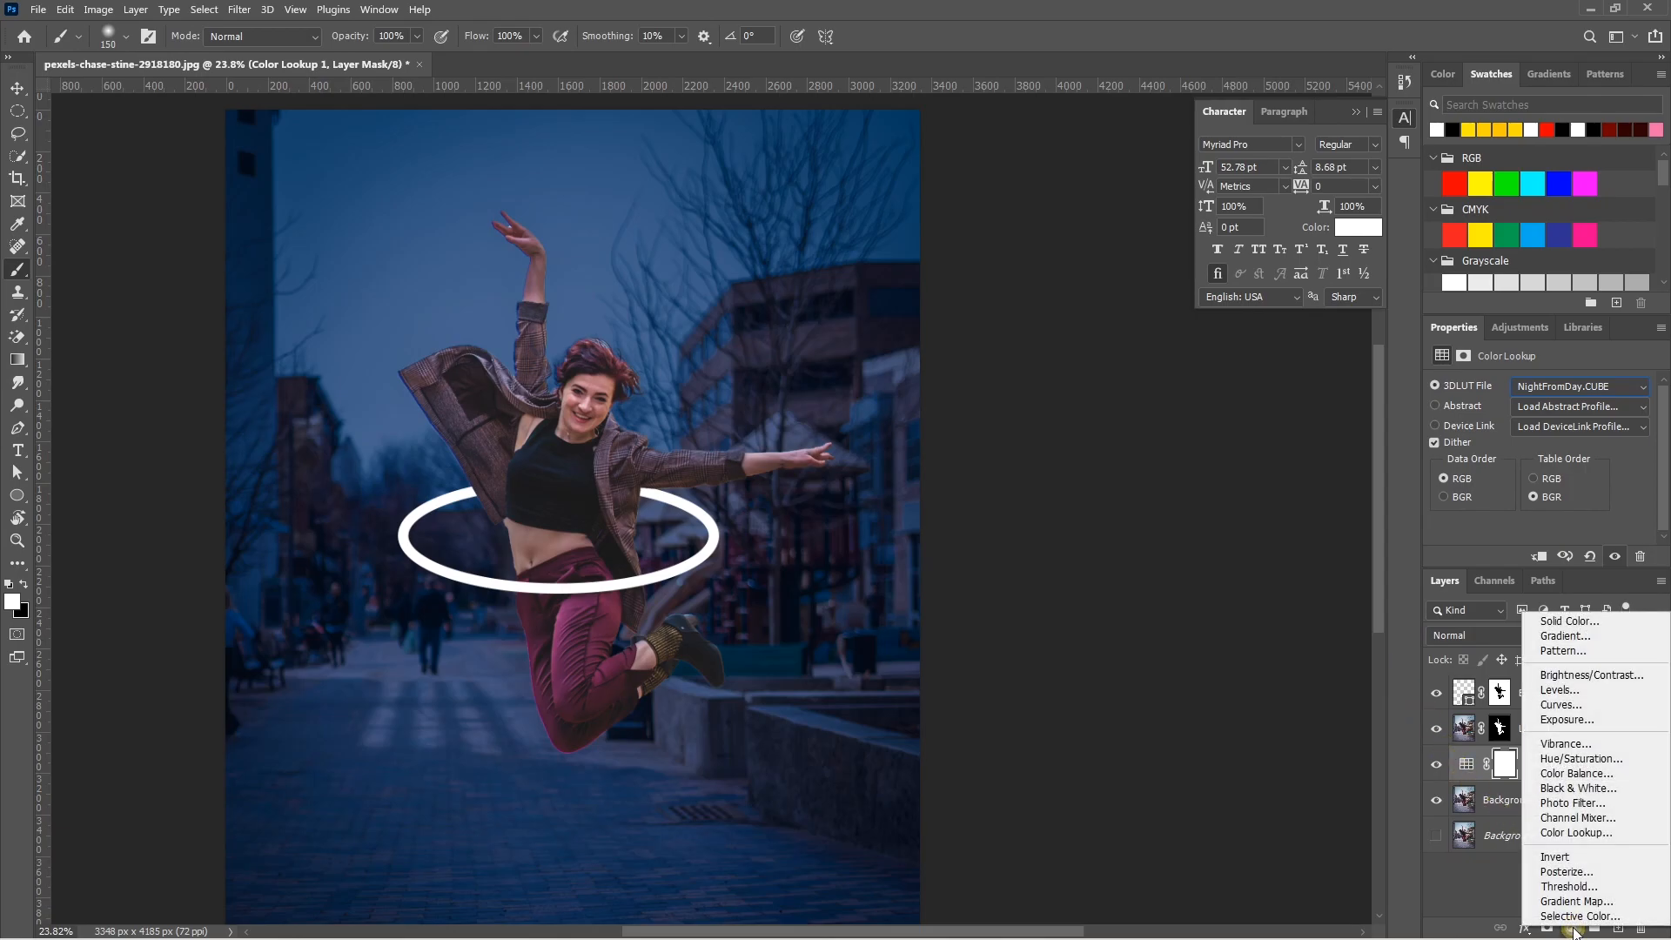
pyautogui.click(1559, 691)
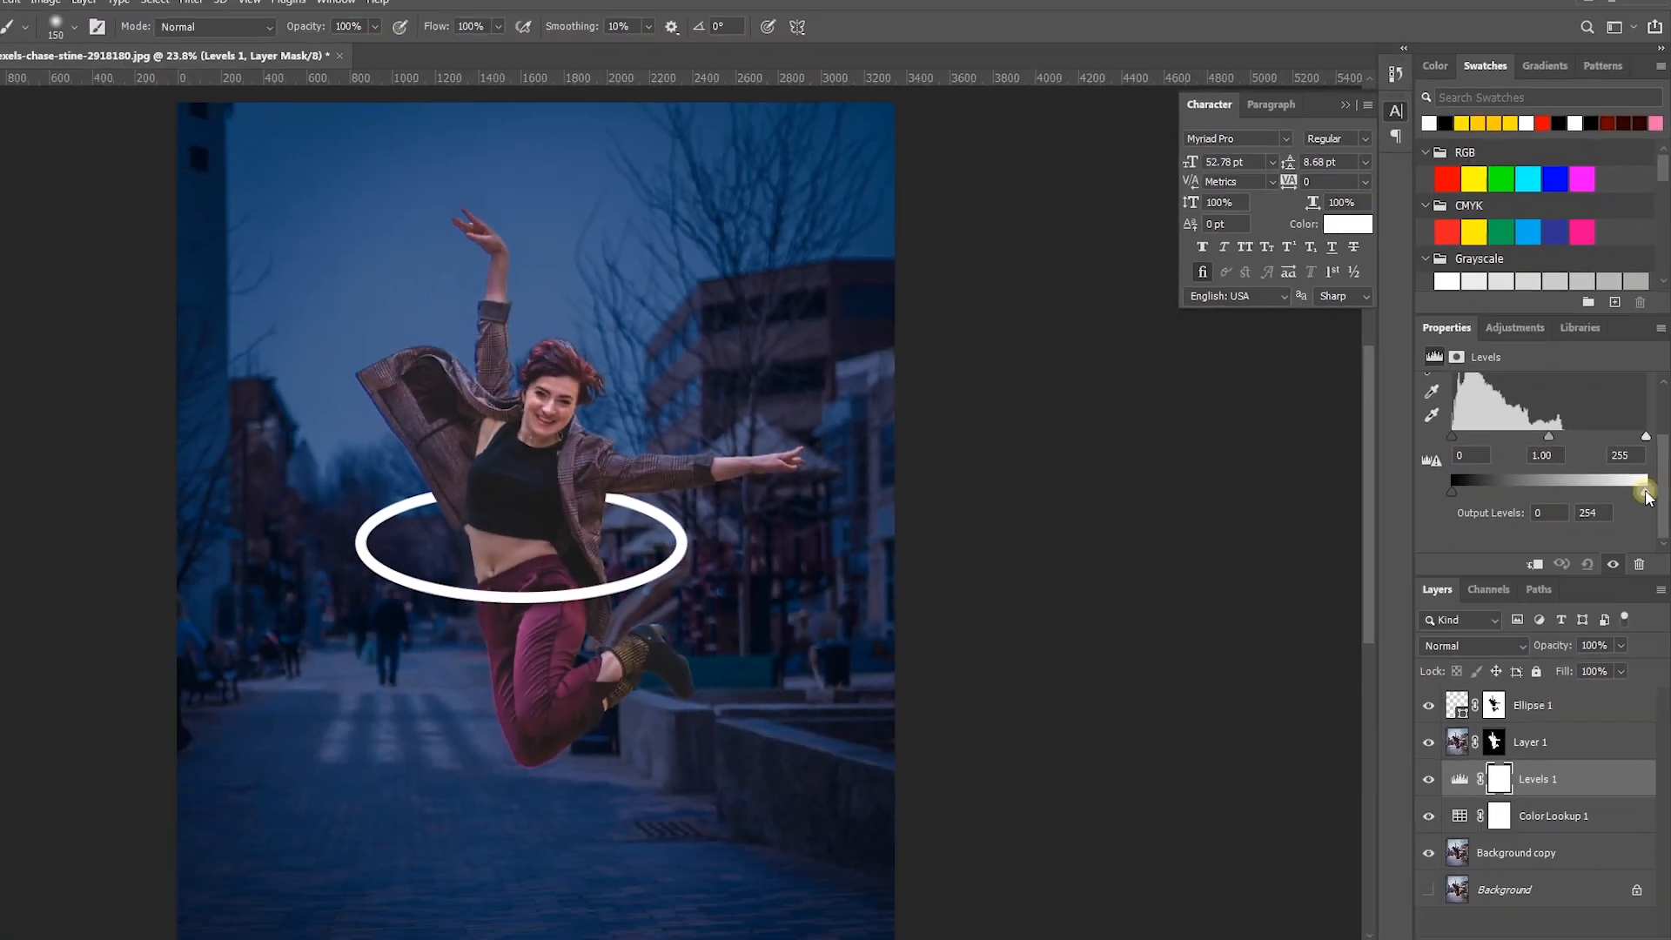
pyautogui.moveTo(1615, 757); pyautogui.dragTo(1565, 768)
pyautogui.moveTo(1627, 489); pyautogui.dragTo(1548, 508)
pyautogui.scroll(-2, 1506, 507)
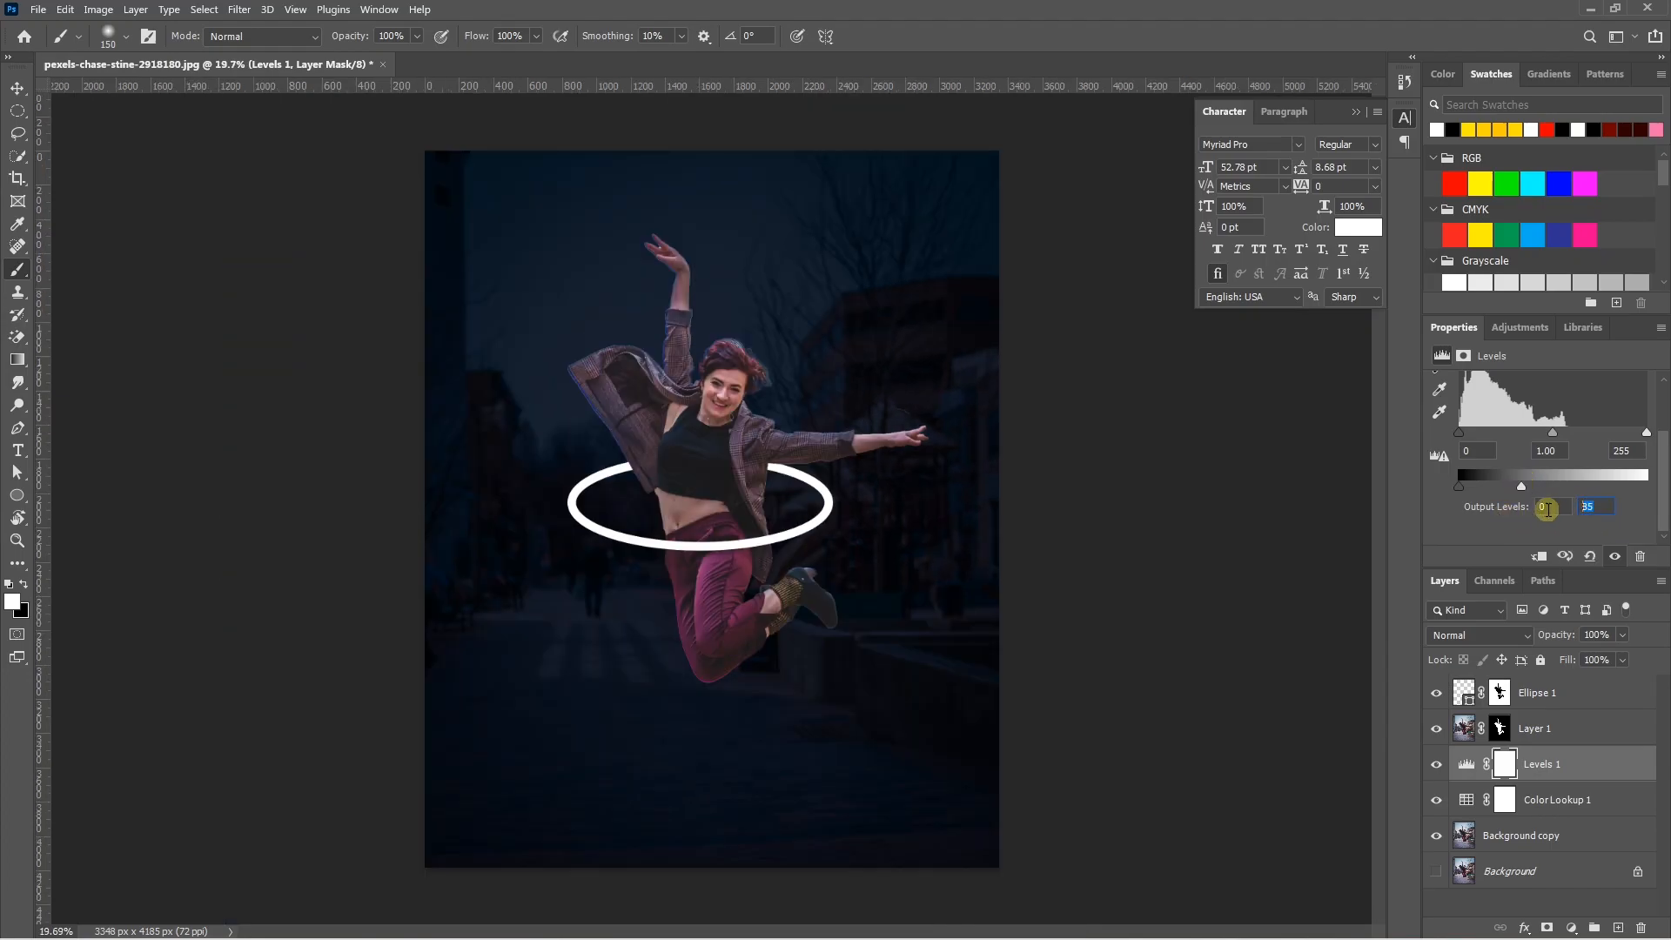
# Duplicate the Color Lookup 1 and Levels 1 adjustments together and place the copies directly above Layer 1
pyautogui.click(1603, 798)
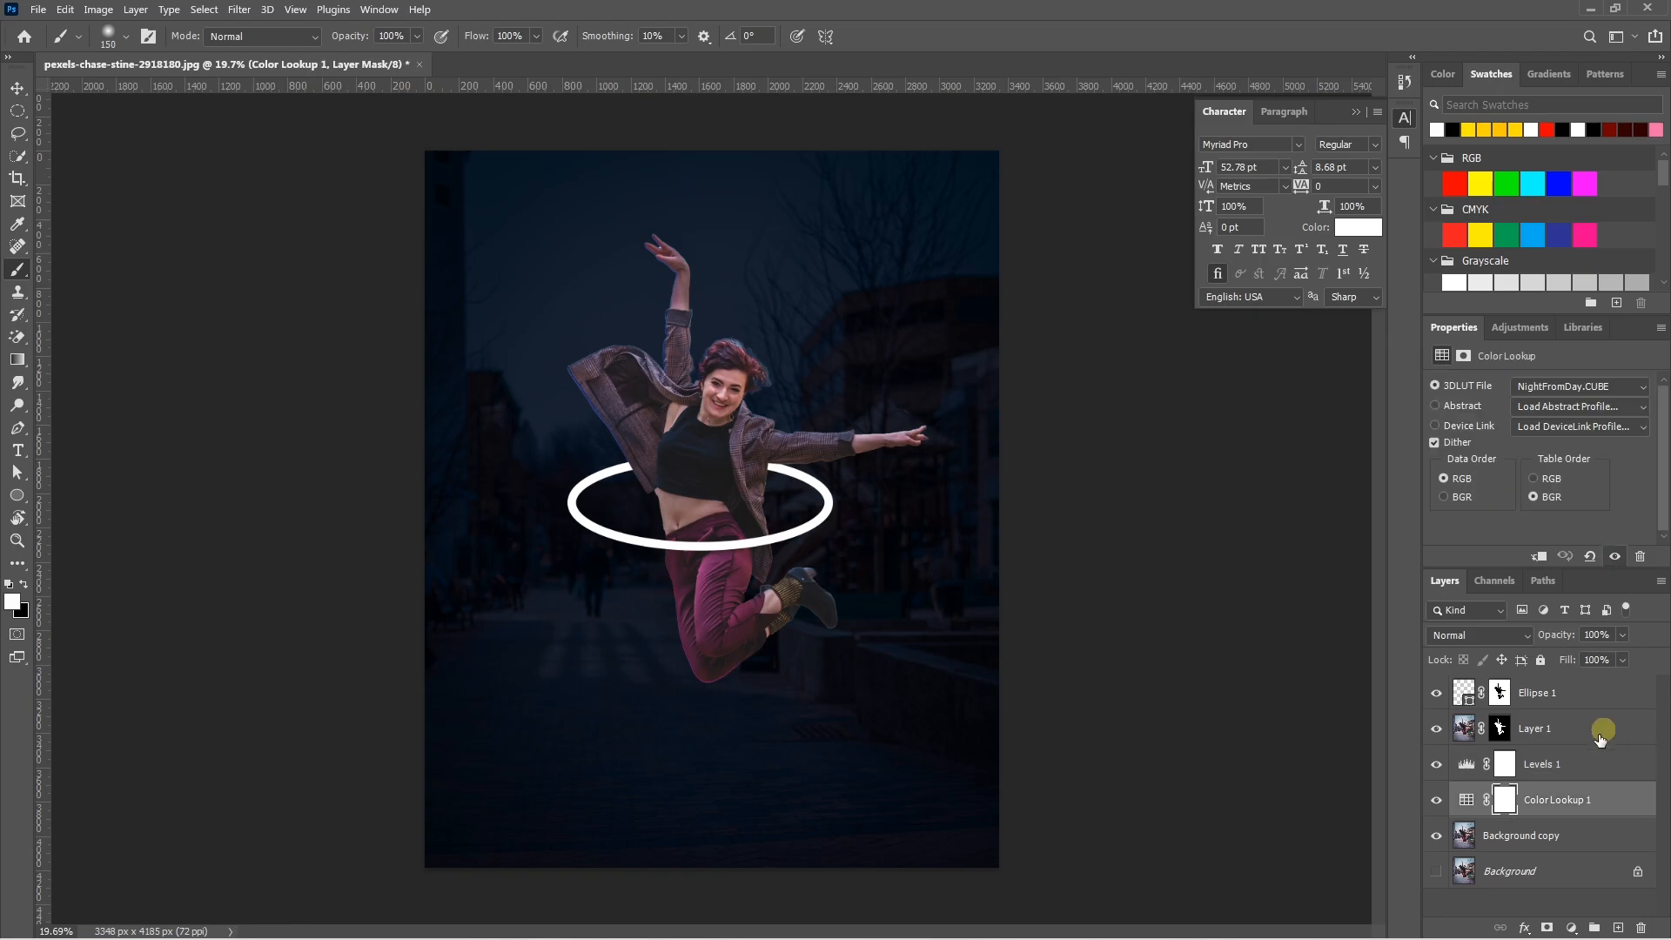
pyautogui.keyDown('shift'); pyautogui.click(1547, 769); pyautogui.keyUp('shift')
pyautogui.moveTo(1547, 771); pyautogui.dragTo(1534, 707)
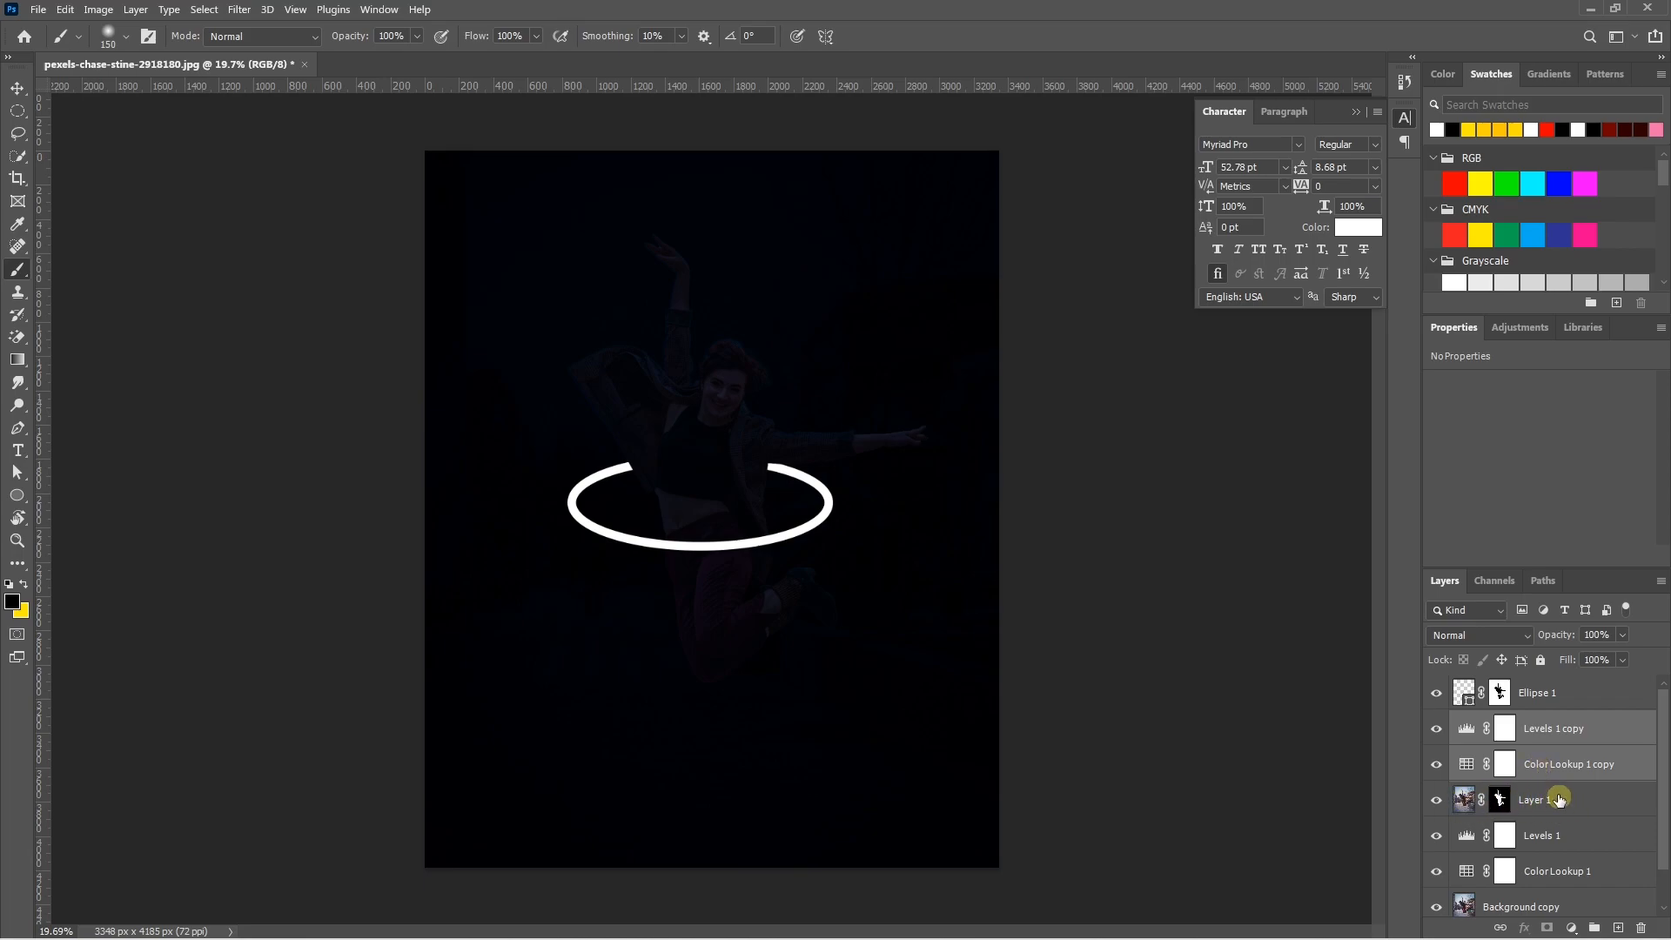
# Clip the Color Lookup 1 copy and Levels 1 copy adjustments to Layer 1
pyautogui.click(1547, 766)
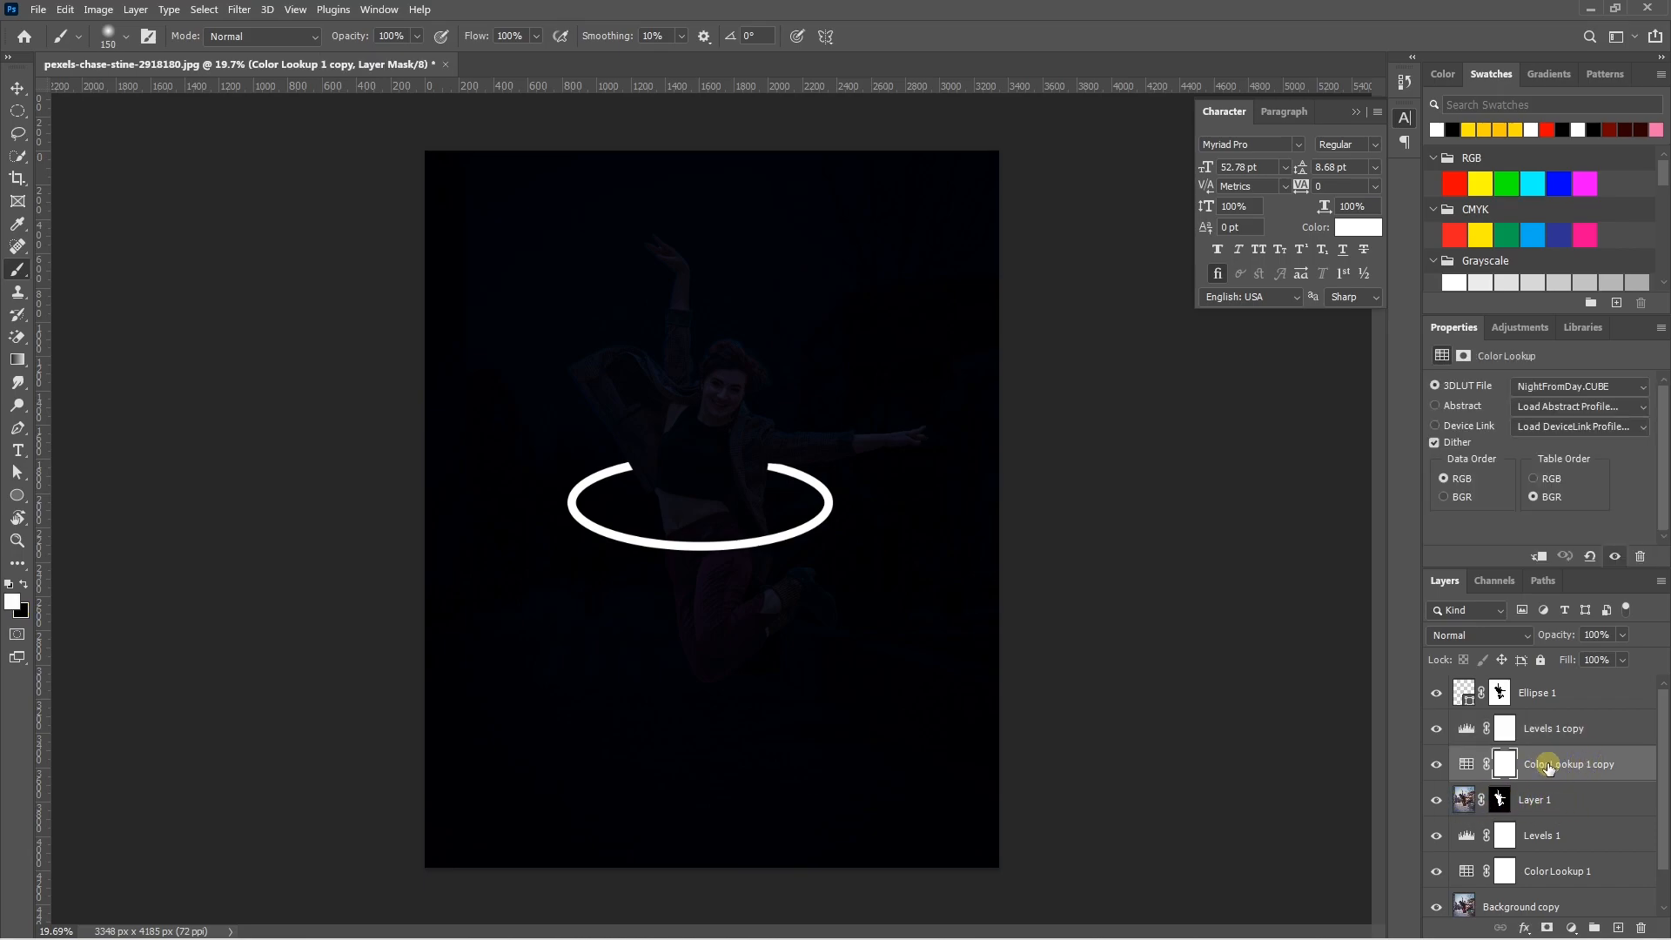
pyautogui.rightClick(1550, 766)
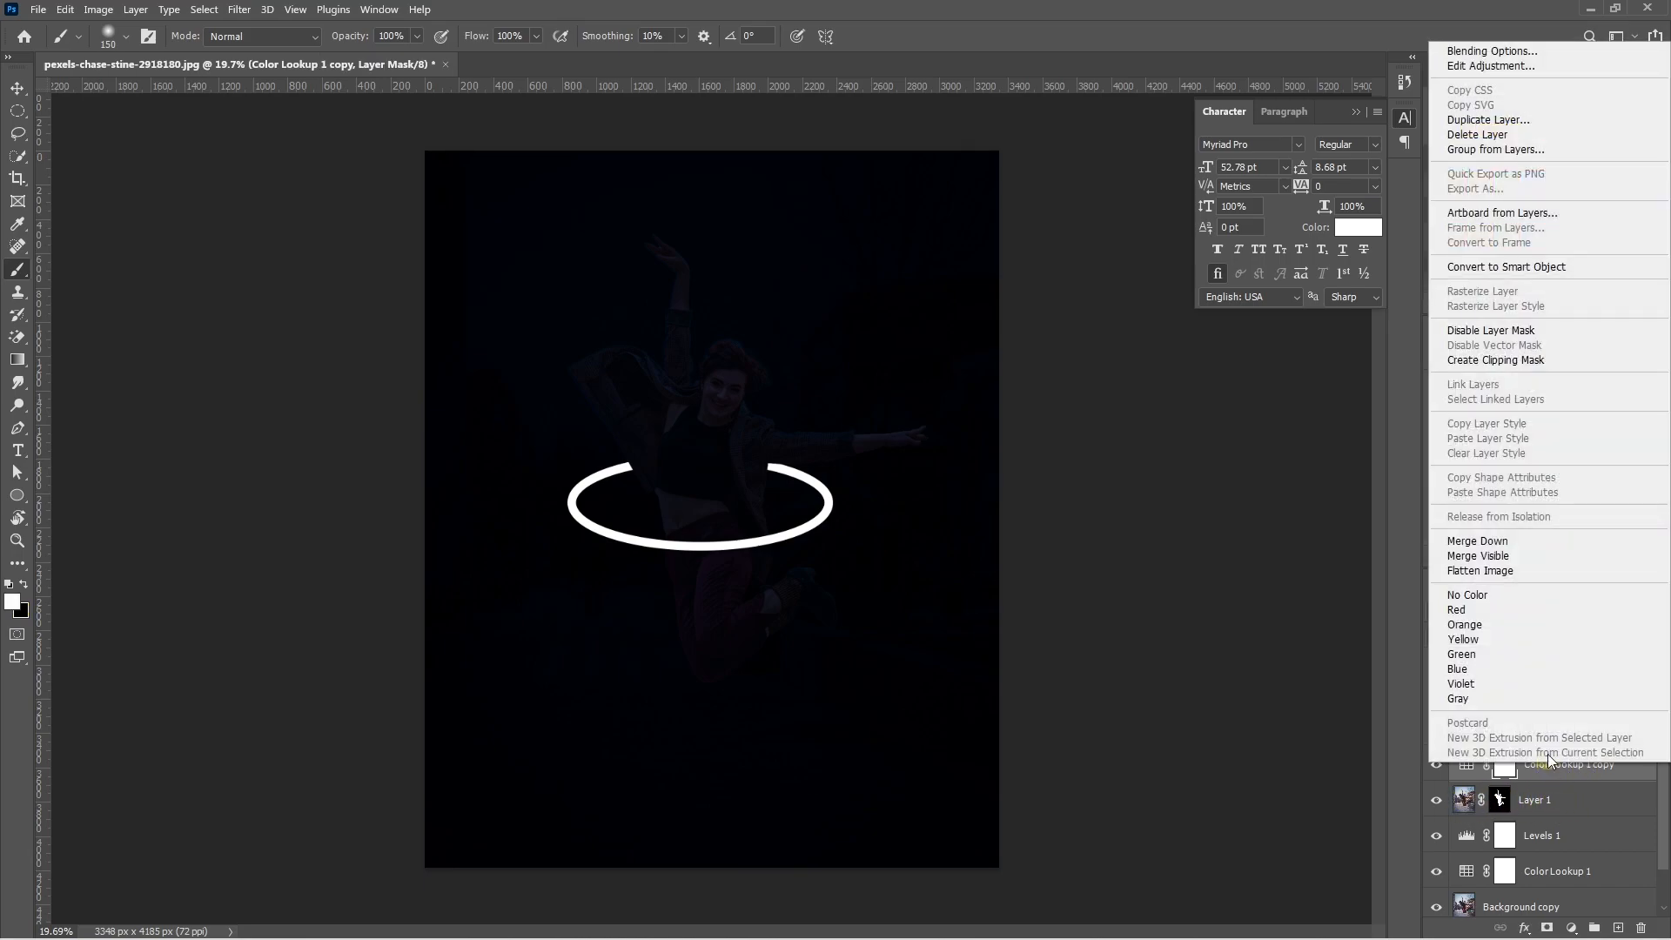
pyautogui.click(1501, 359)
pyautogui.click(1554, 733)
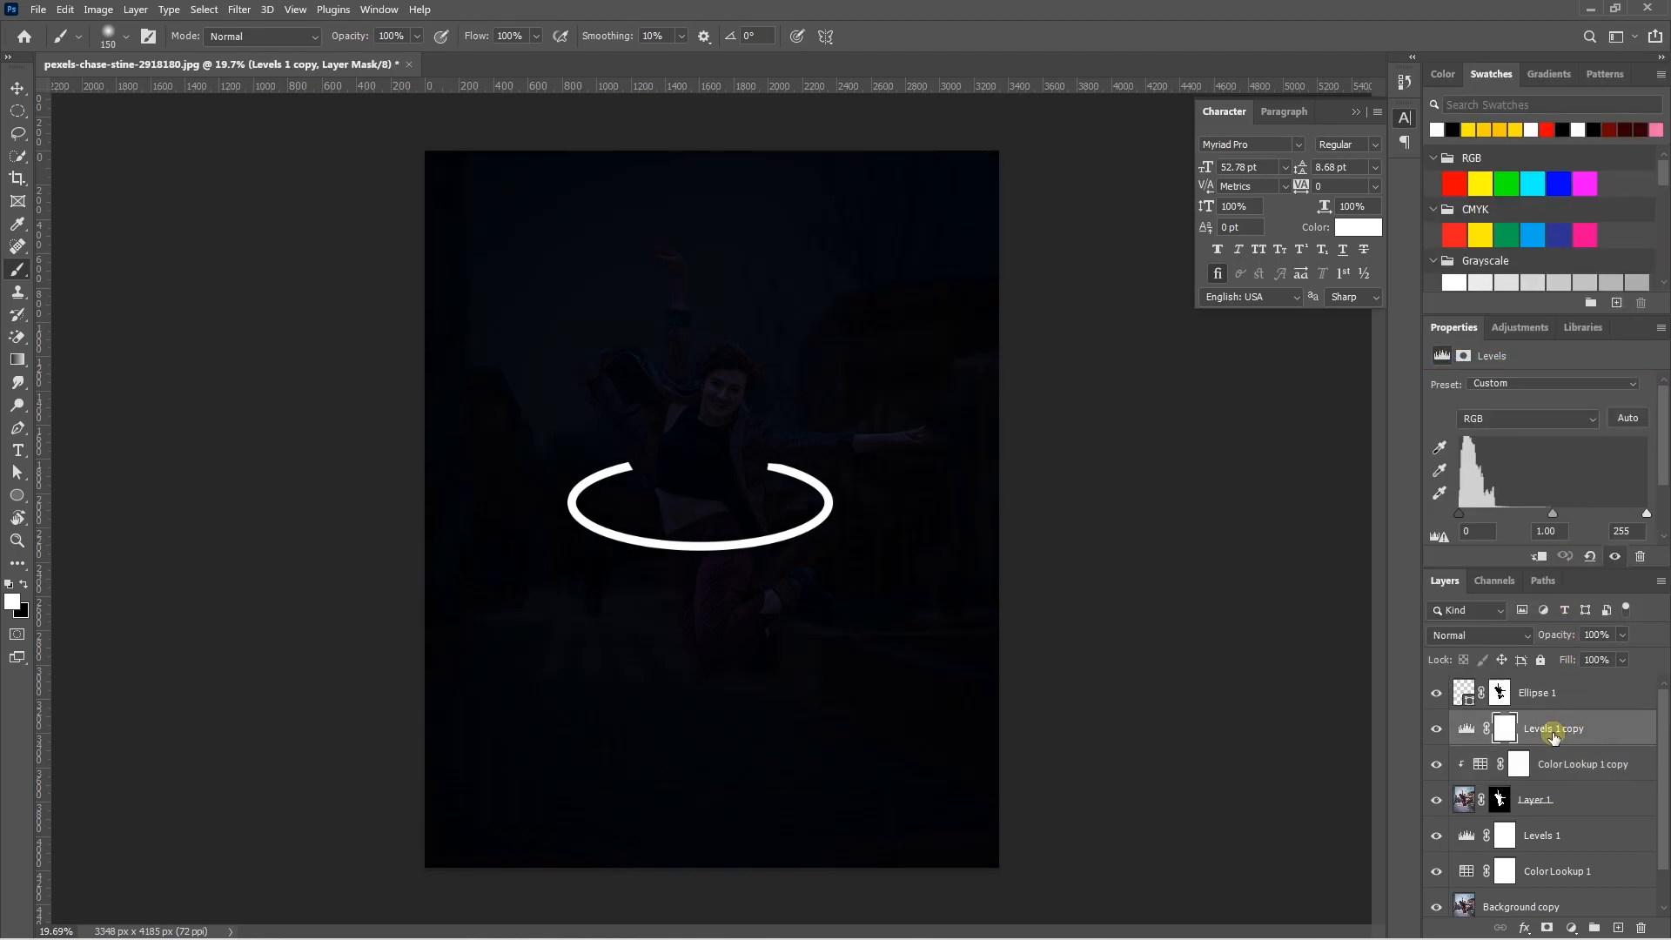
pyautogui.rightClick(1554, 731)
pyautogui.click(1528, 330)
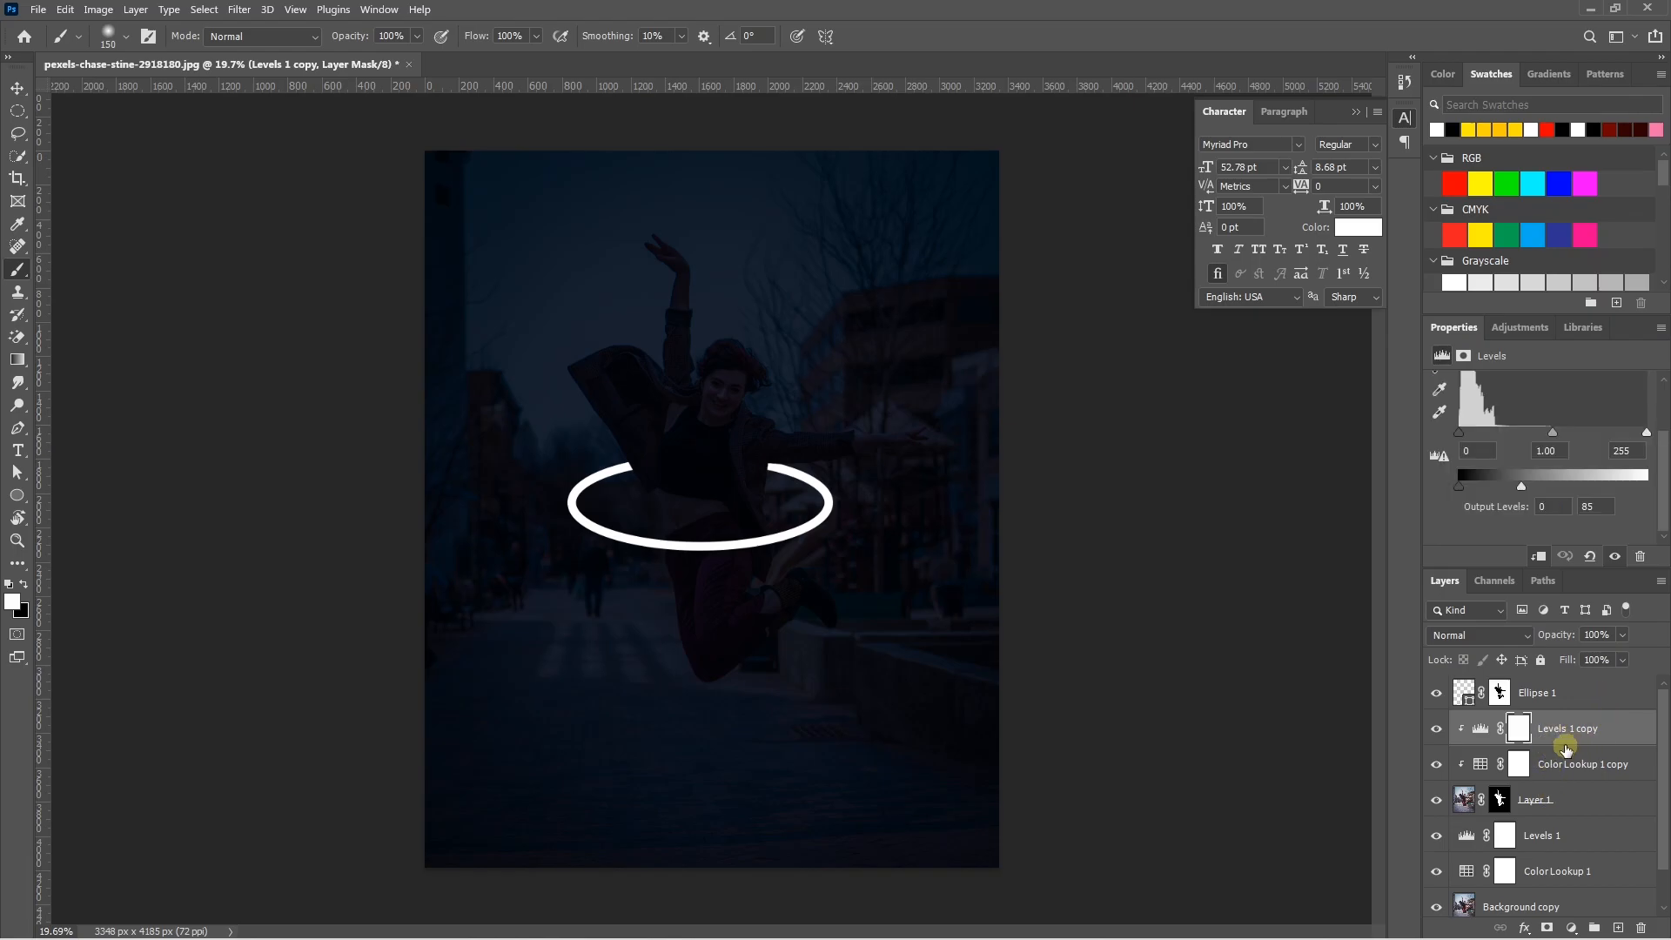
# Add a yellow Color Overlay in Normal mode at 100% opacity to the Ellipse 1 layer
pyautogui.click(1538, 694)
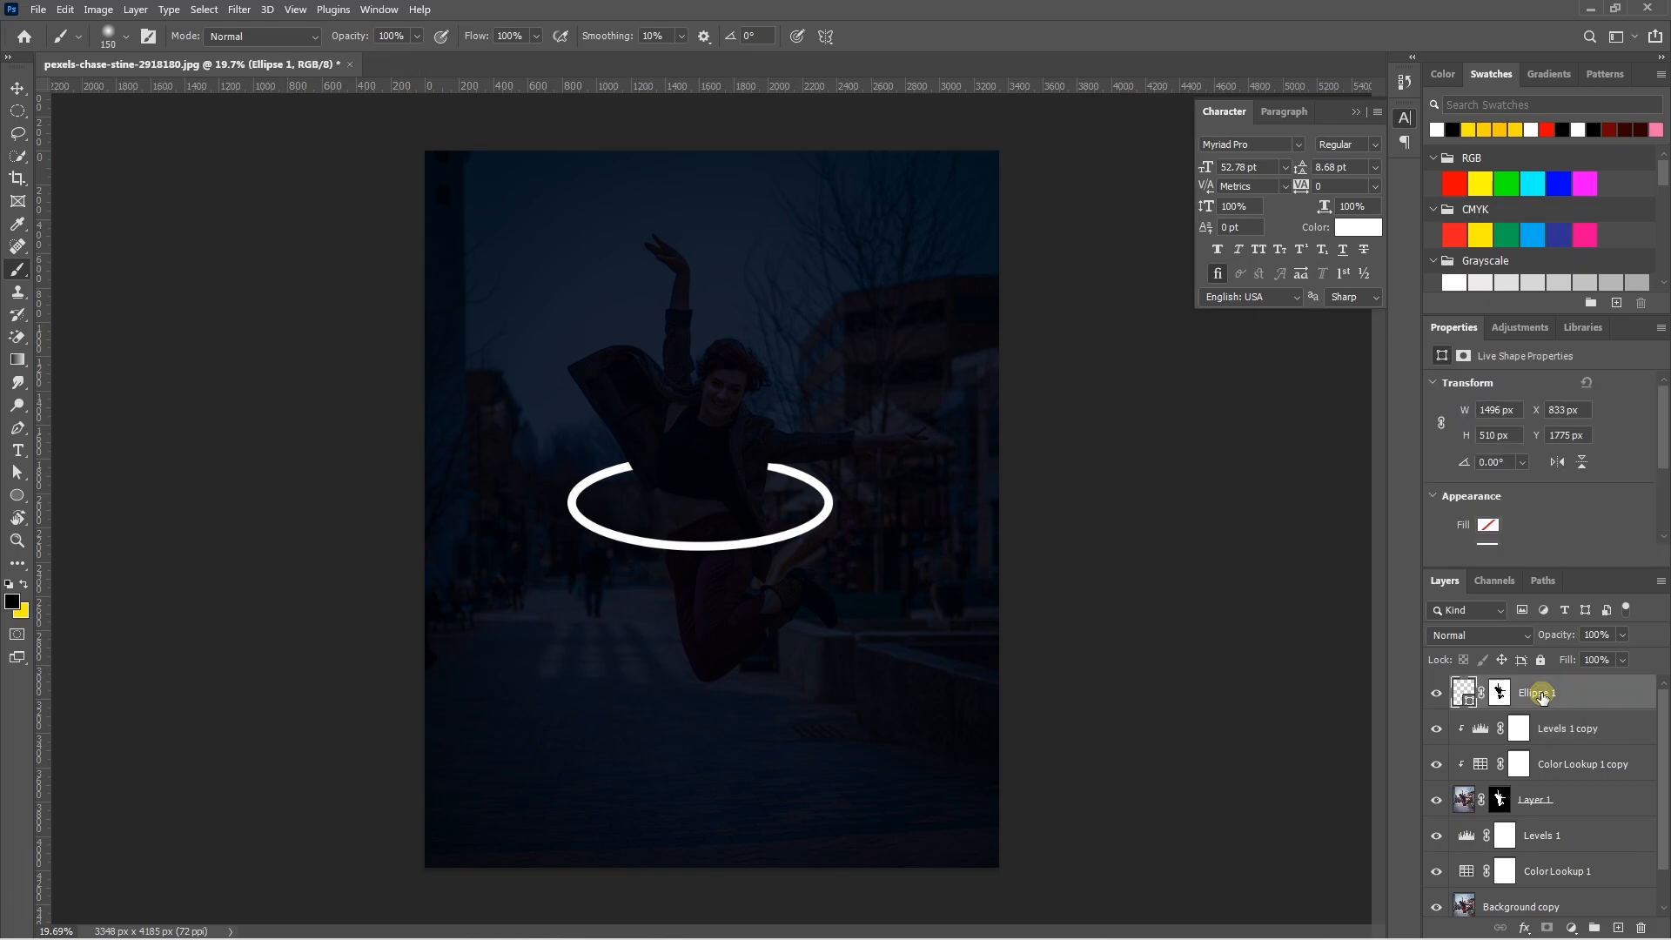
pyautogui.click(1523, 929)
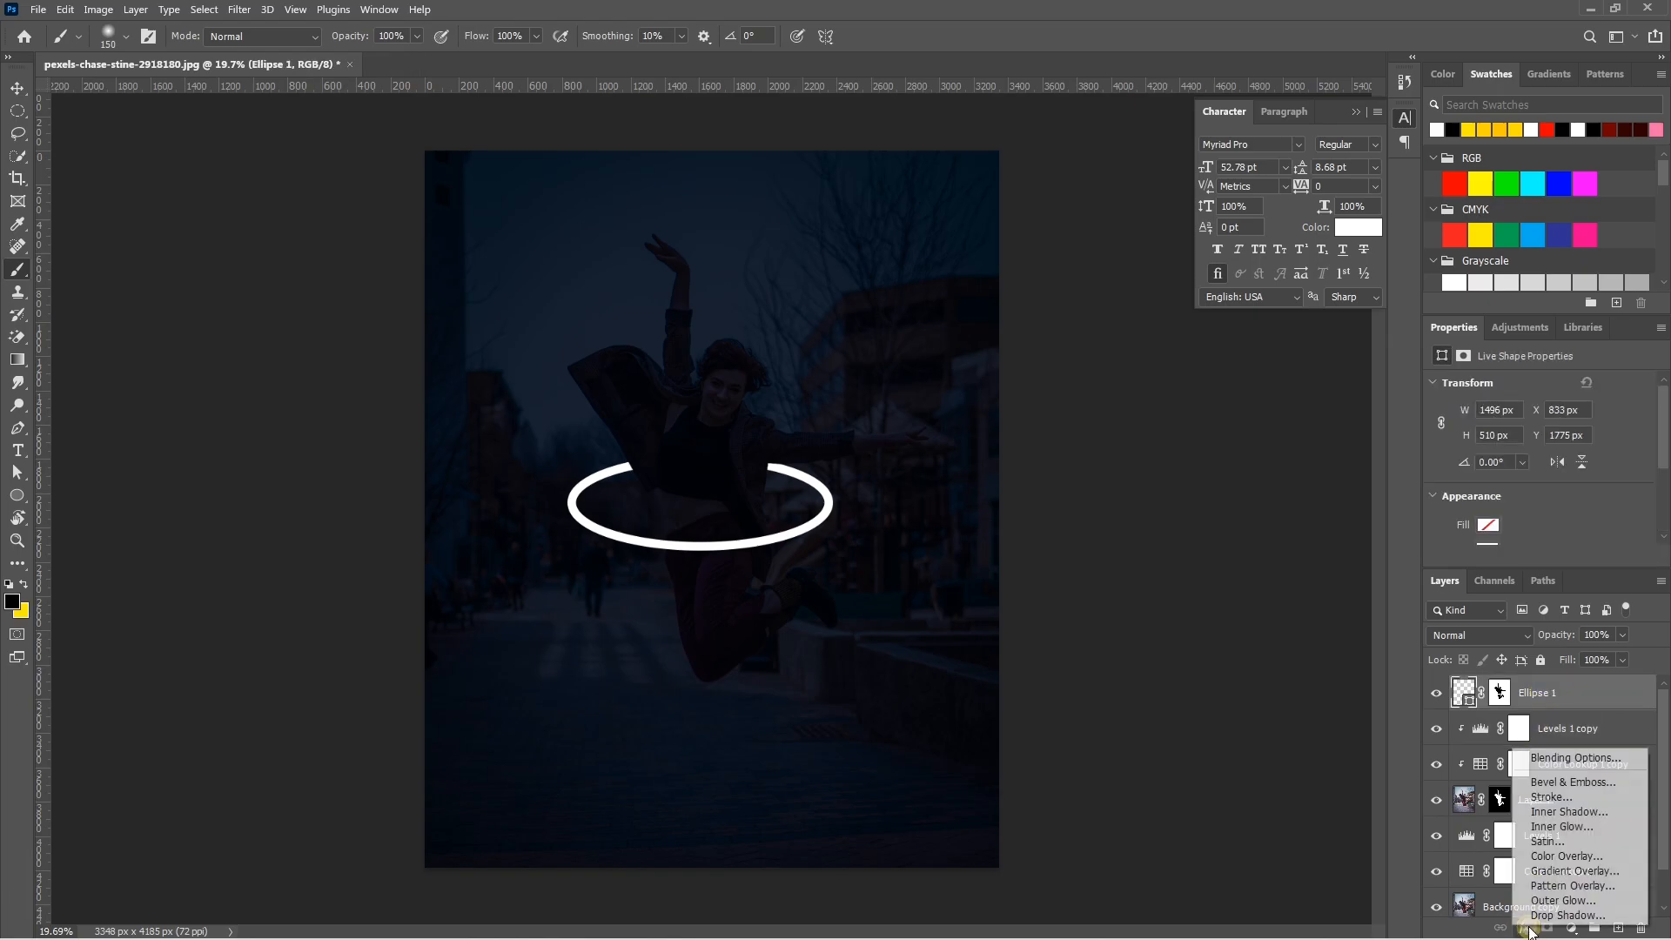
pyautogui.click(1567, 858)
pyautogui.click(1355, 365)
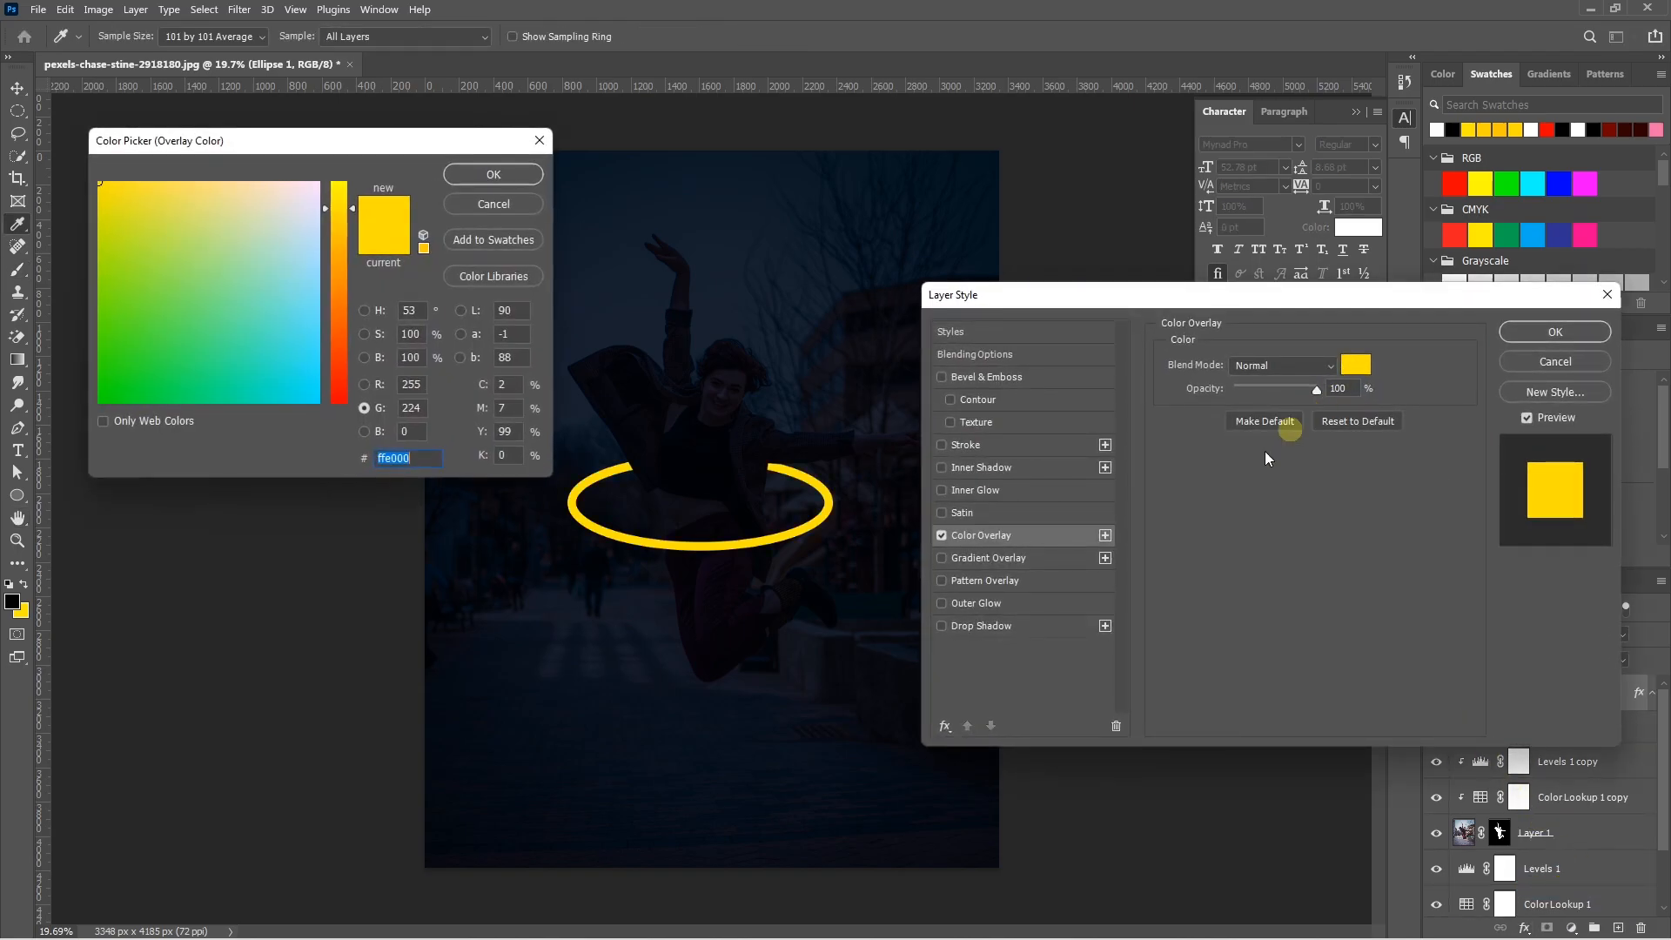
pyautogui.moveTo(344, 202); pyautogui.dragTo(341, 205)
pyautogui.click(494, 175)
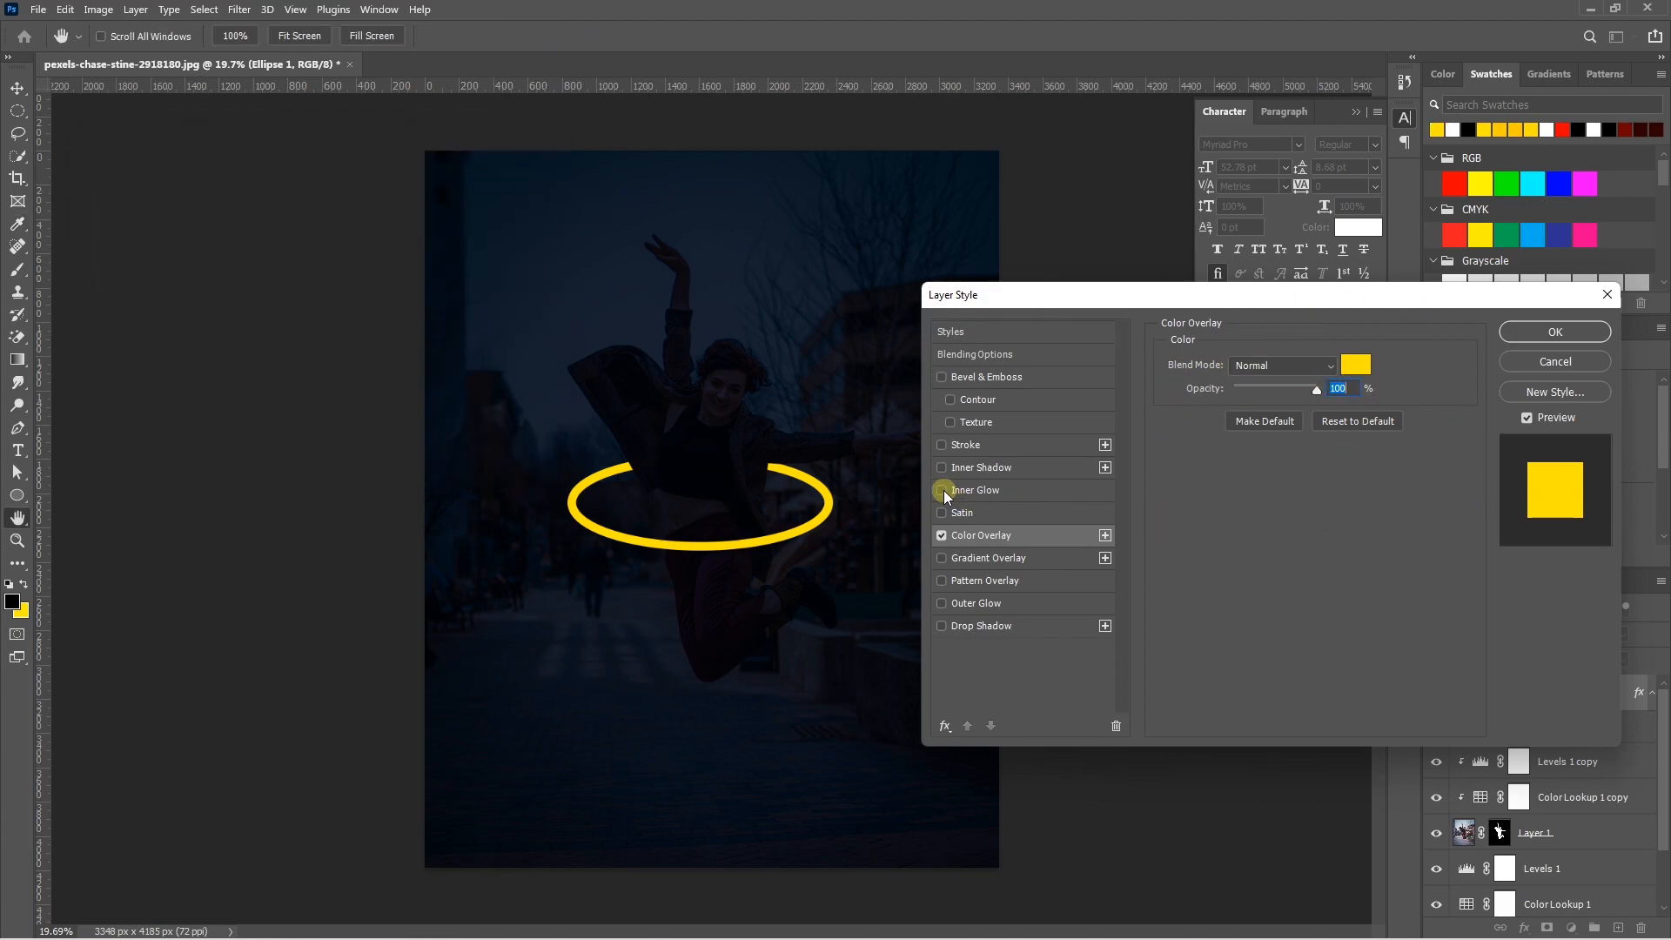
# Enable a white Inner Glow on the ring: Screen mode, 91% opacity, Precise technique, Center source, 0% choke and 27 px size
pyautogui.click(944, 489)
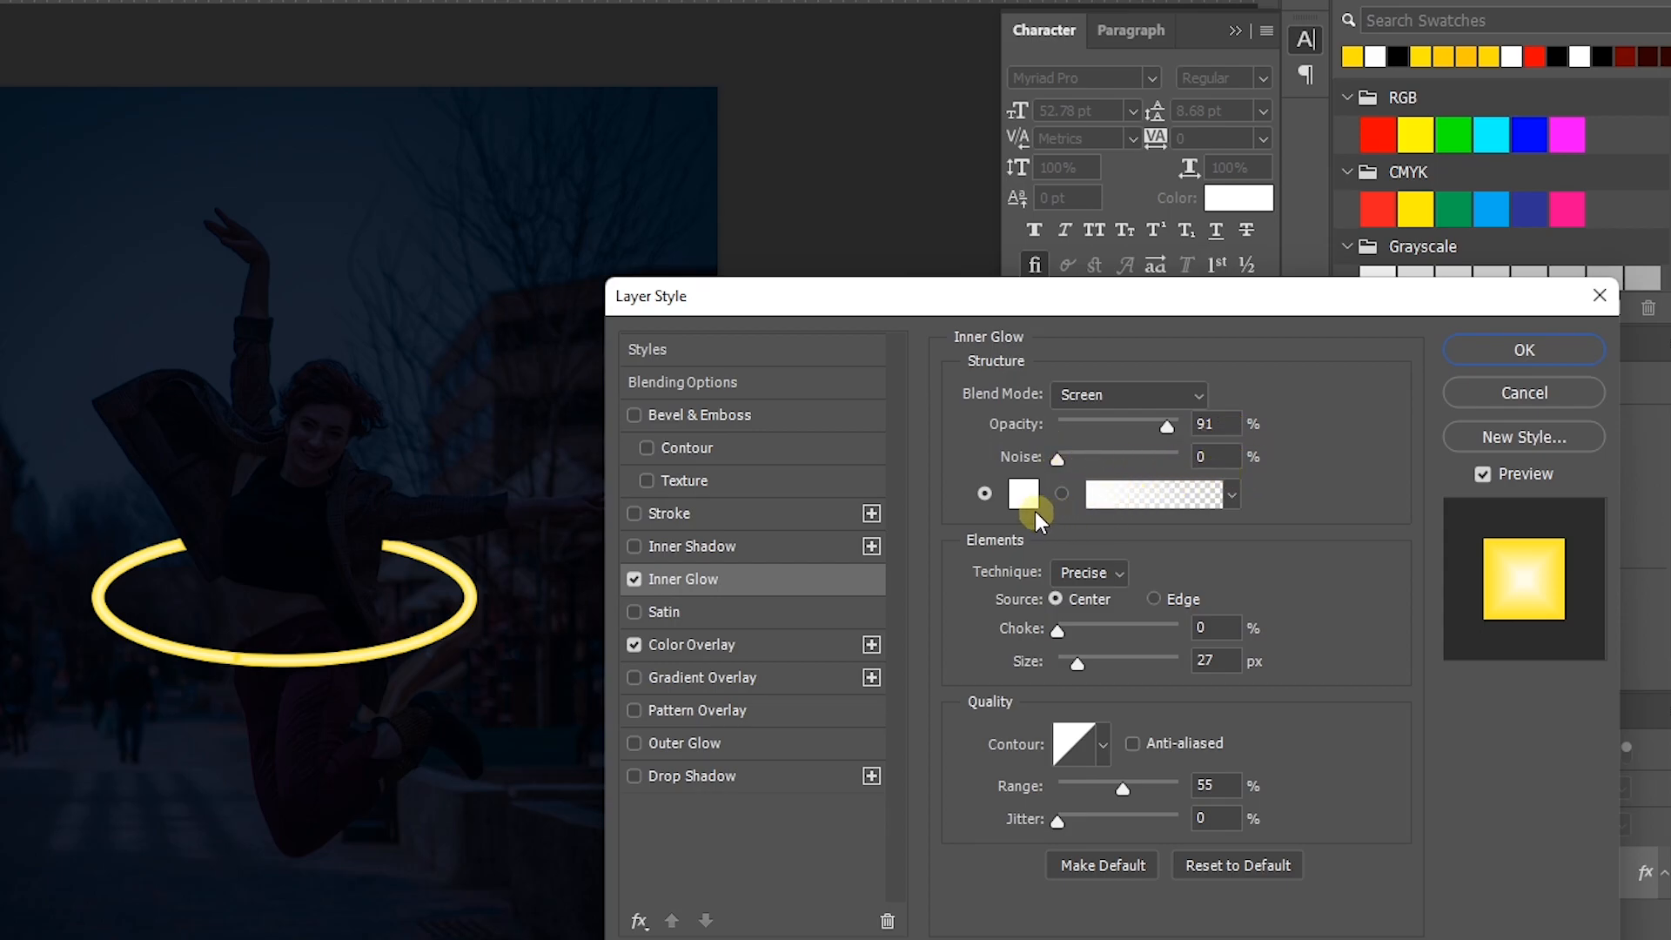
pyautogui.click(1085, 573)
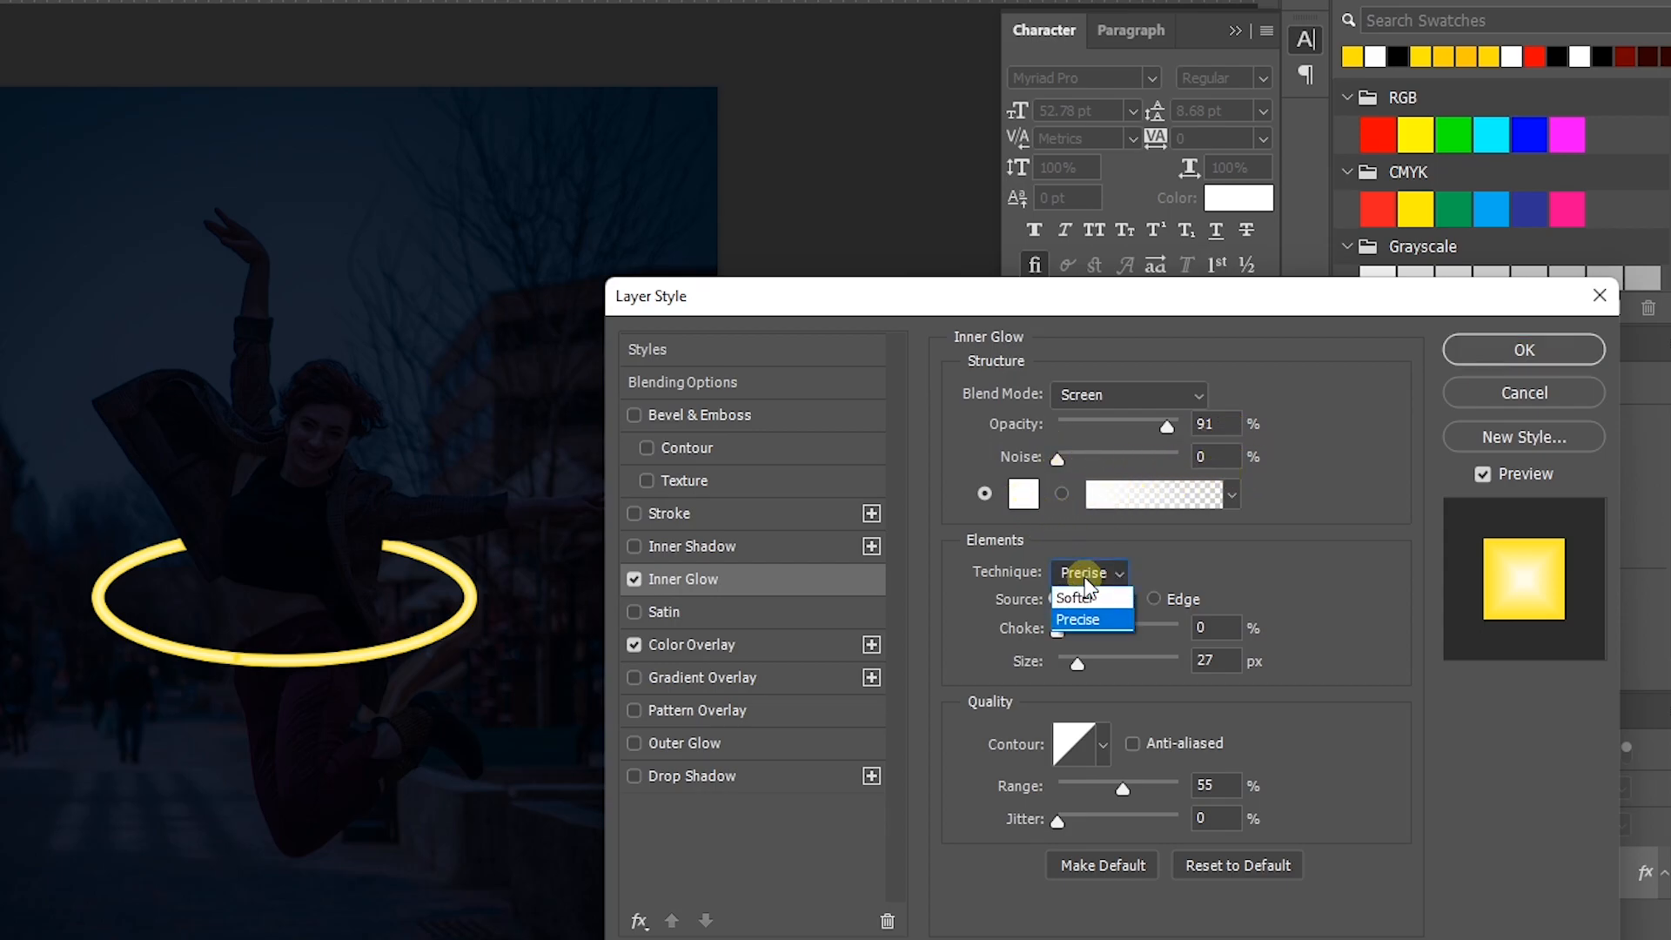
pyautogui.click(1085, 620)
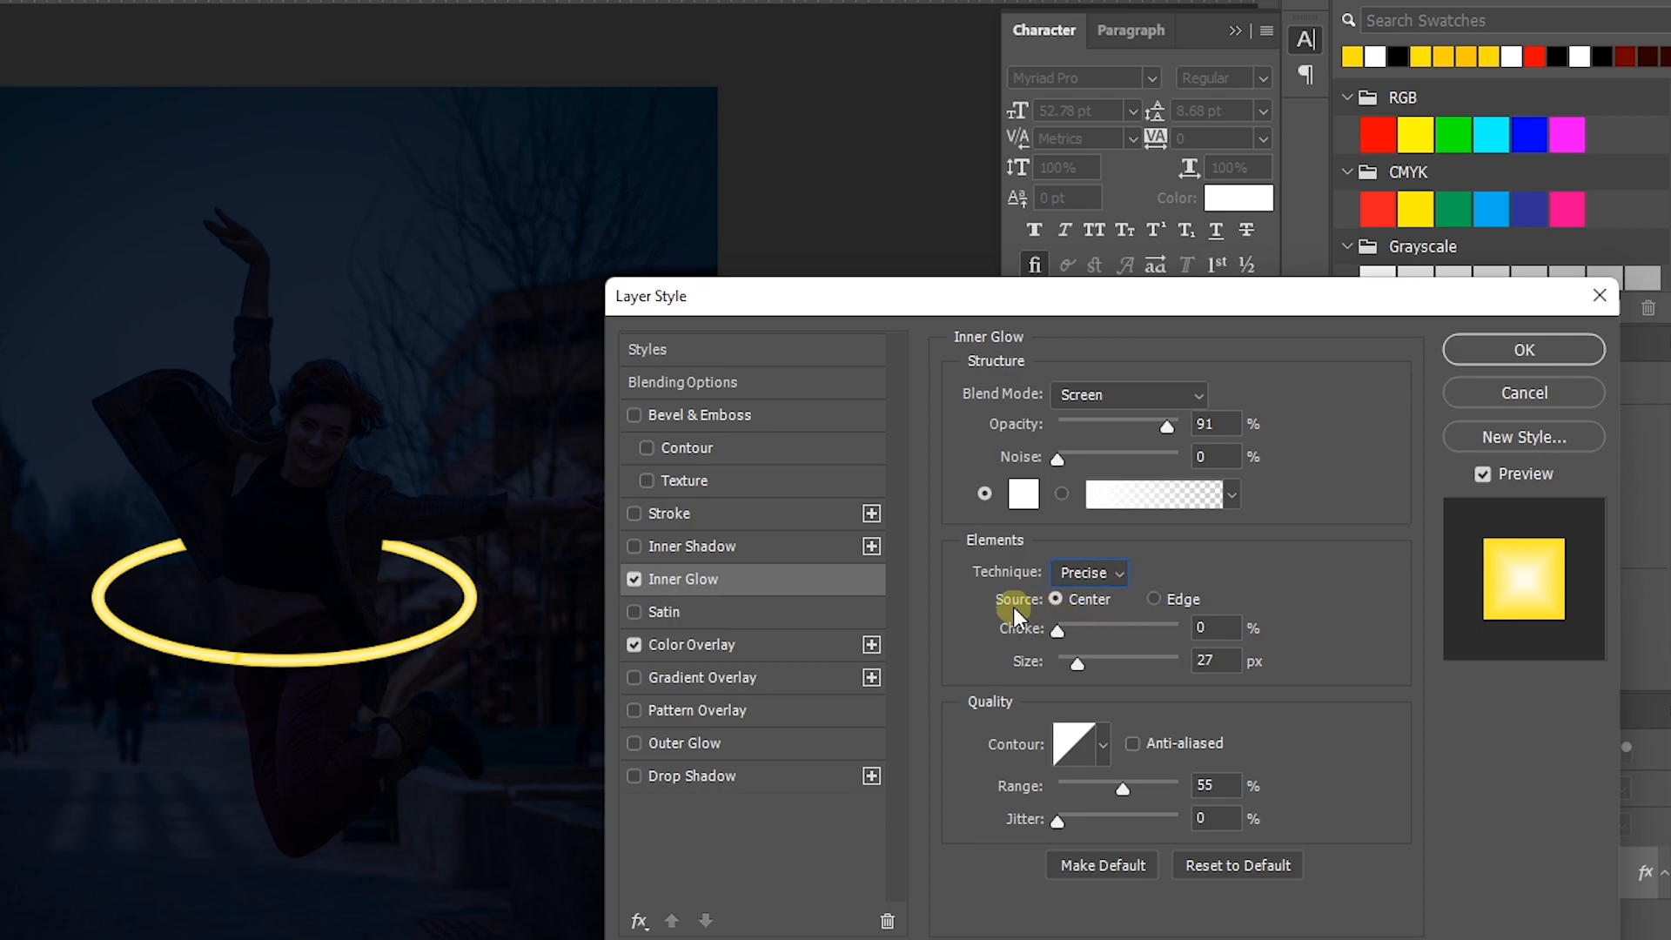
pyautogui.click(1056, 599)
pyautogui.moveTo(1056, 641); pyautogui.dragTo(1041, 640)
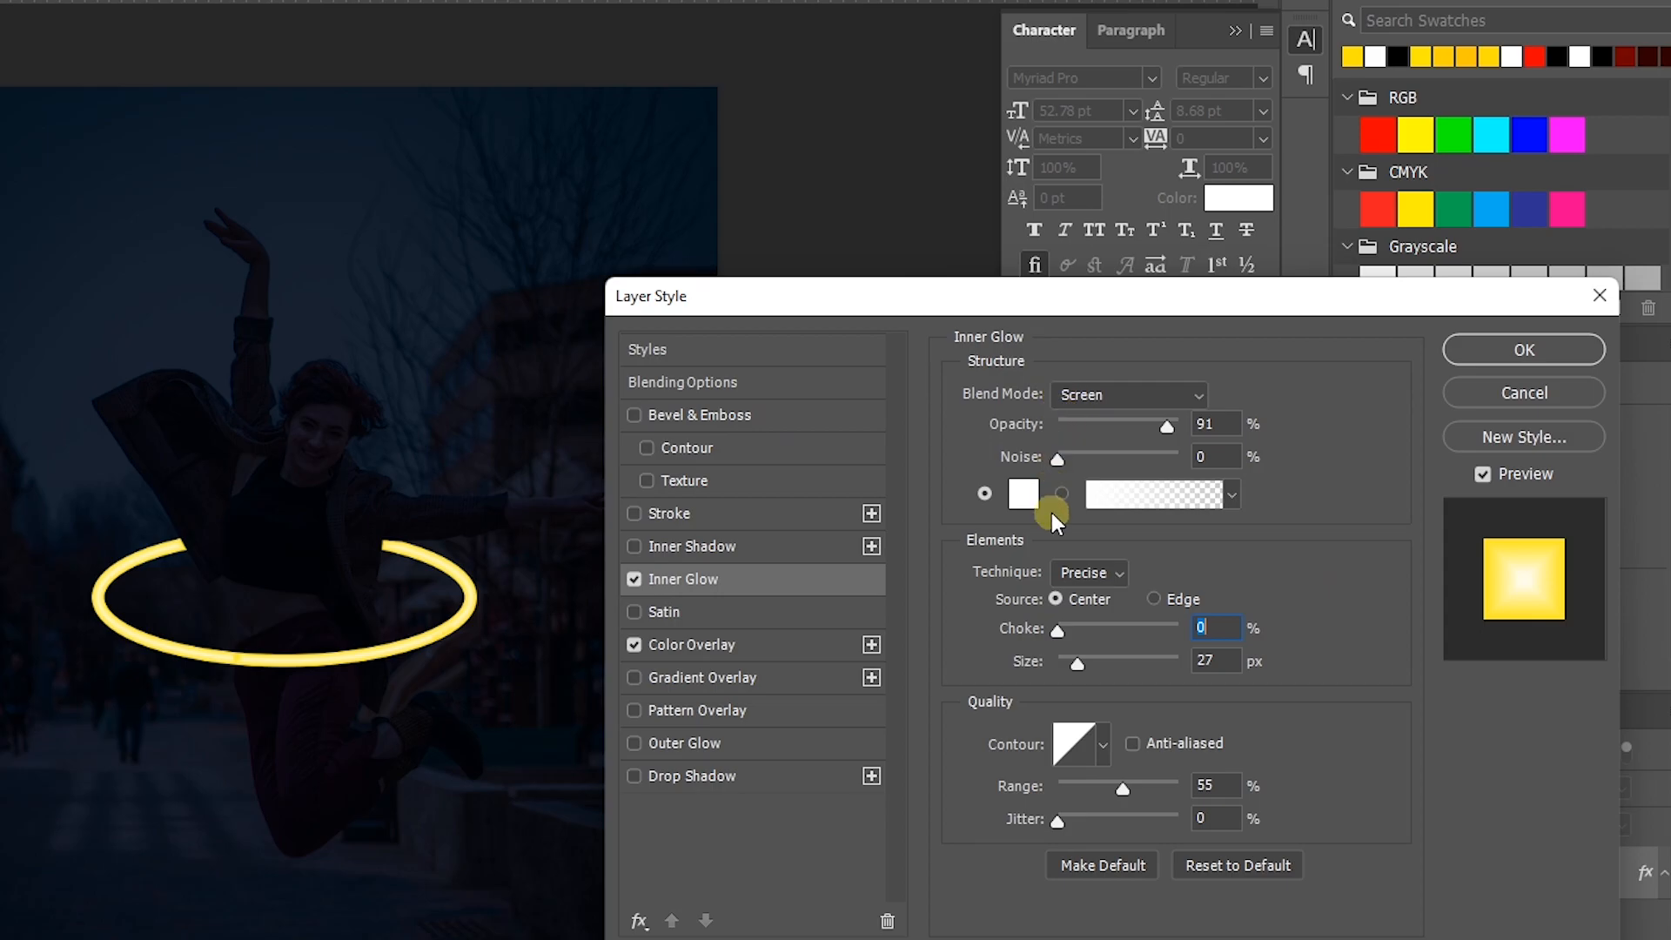
pyautogui.moveTo(1084, 667); pyautogui.dragTo(1203, 661)
pyautogui.moveTo(1096, 659)
pyautogui.mouseDown()
pyautogui.moveTo(1060, 656)
pyautogui.moveTo(1083, 664)
pyautogui.mouseUp()
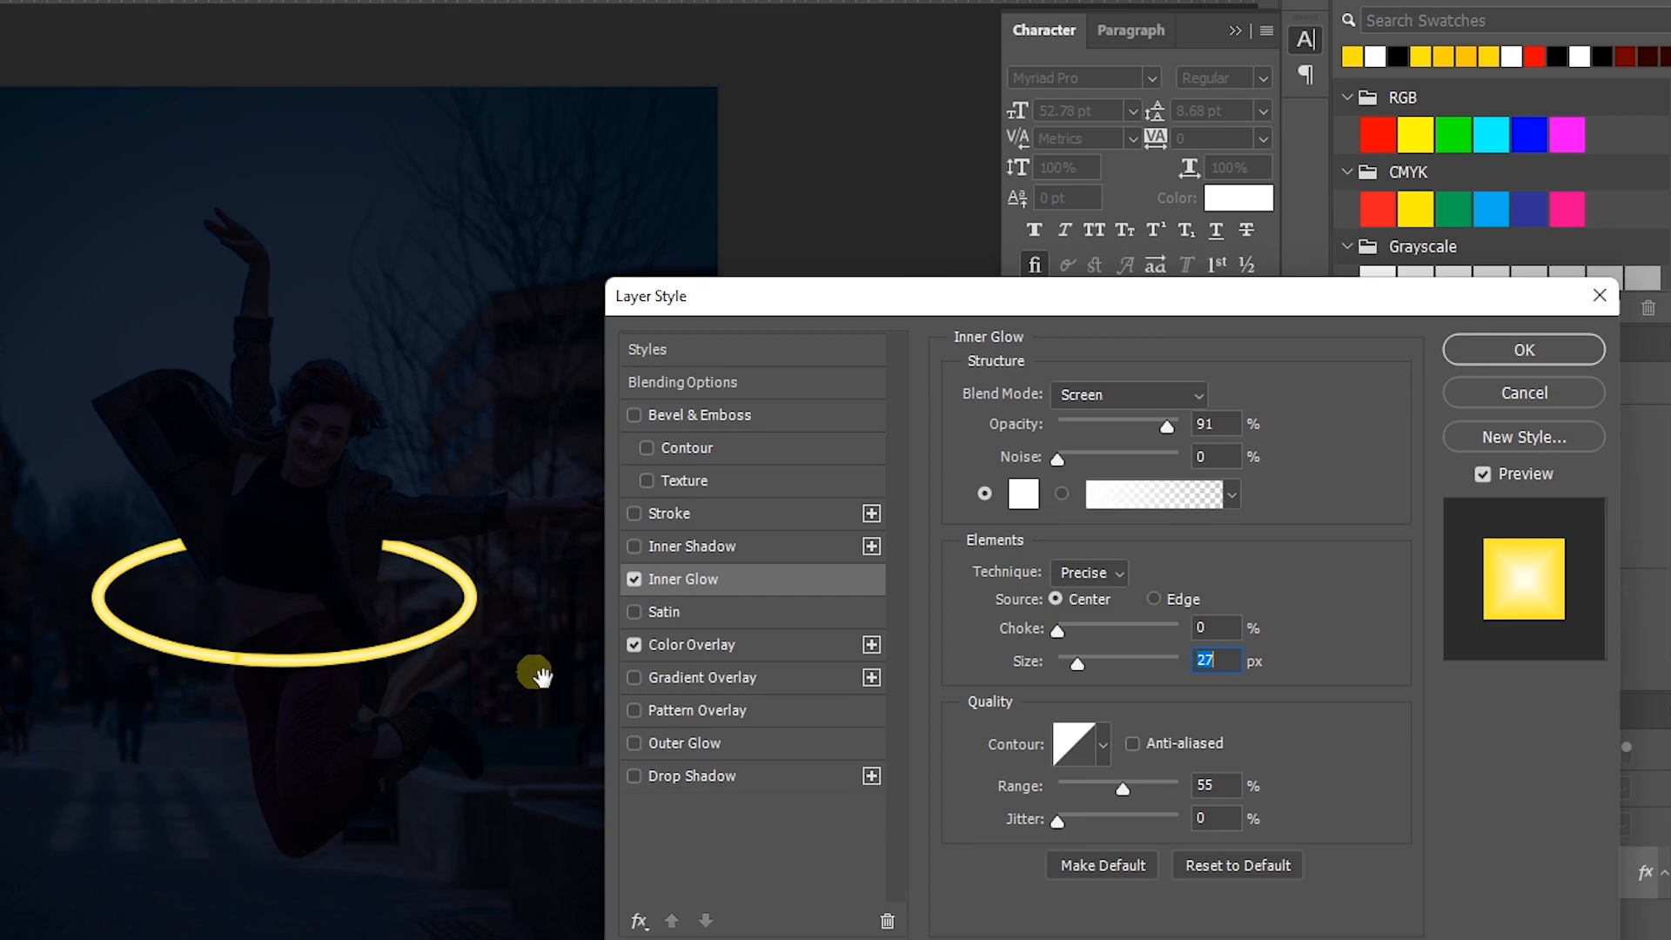
# Enable a golden-yellow Outer Glow on the ring: Normal mode, 100% opacity, Softer technique, 0% spread and 84 px size
pyautogui.click(635, 745)
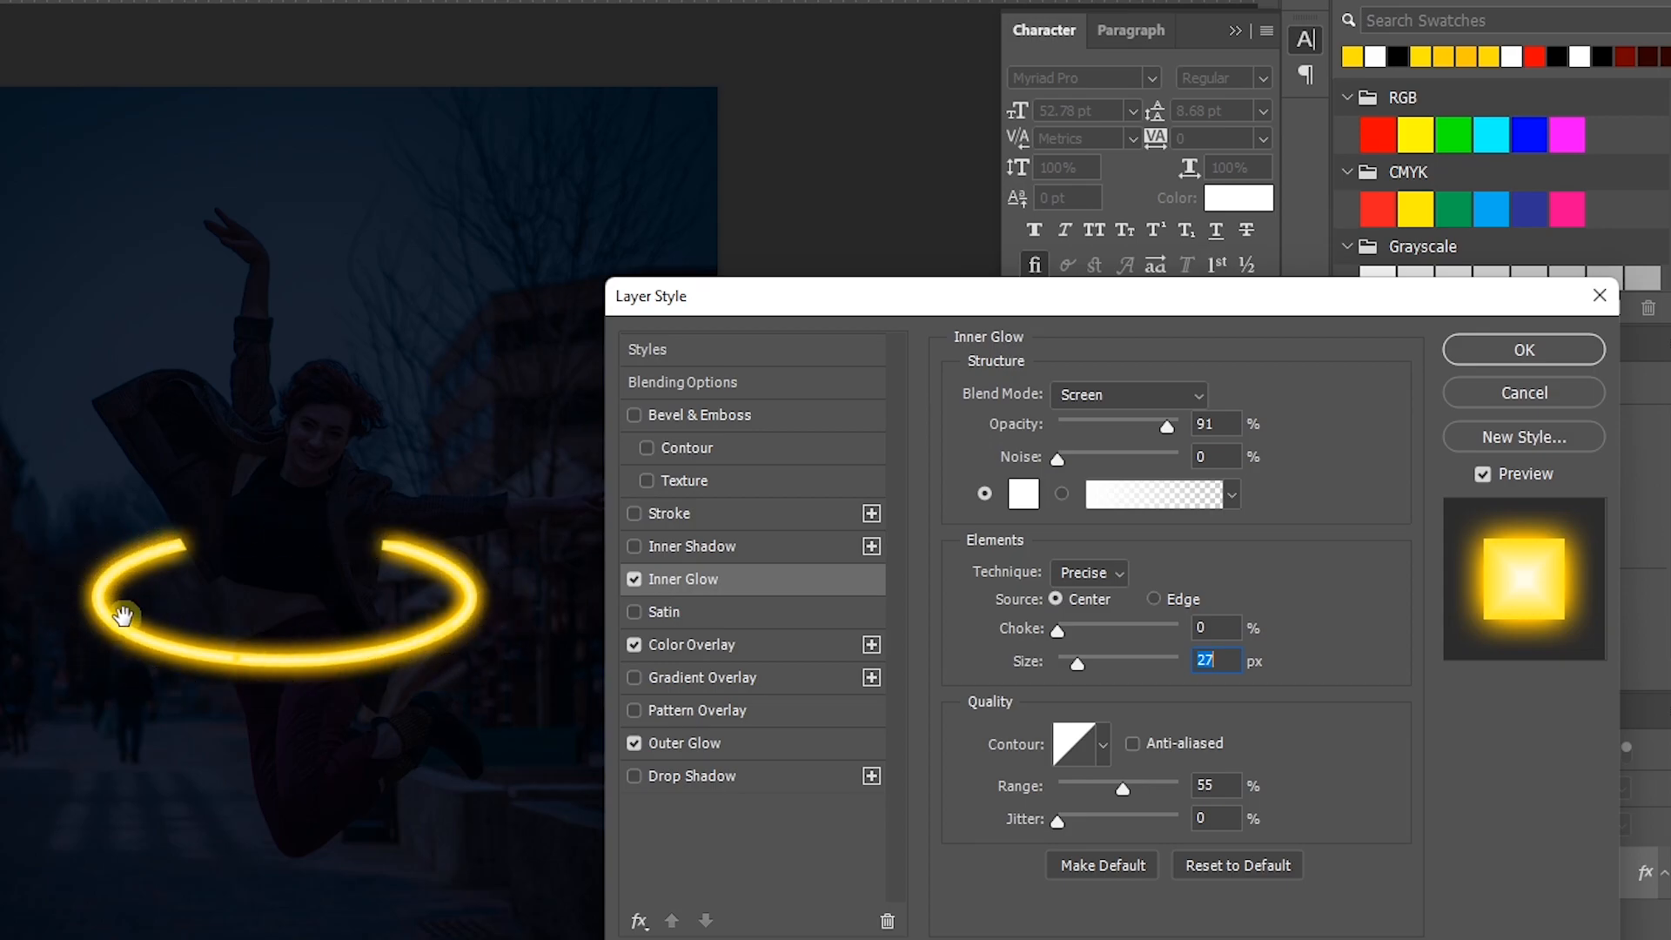
pyautogui.click(710, 742)
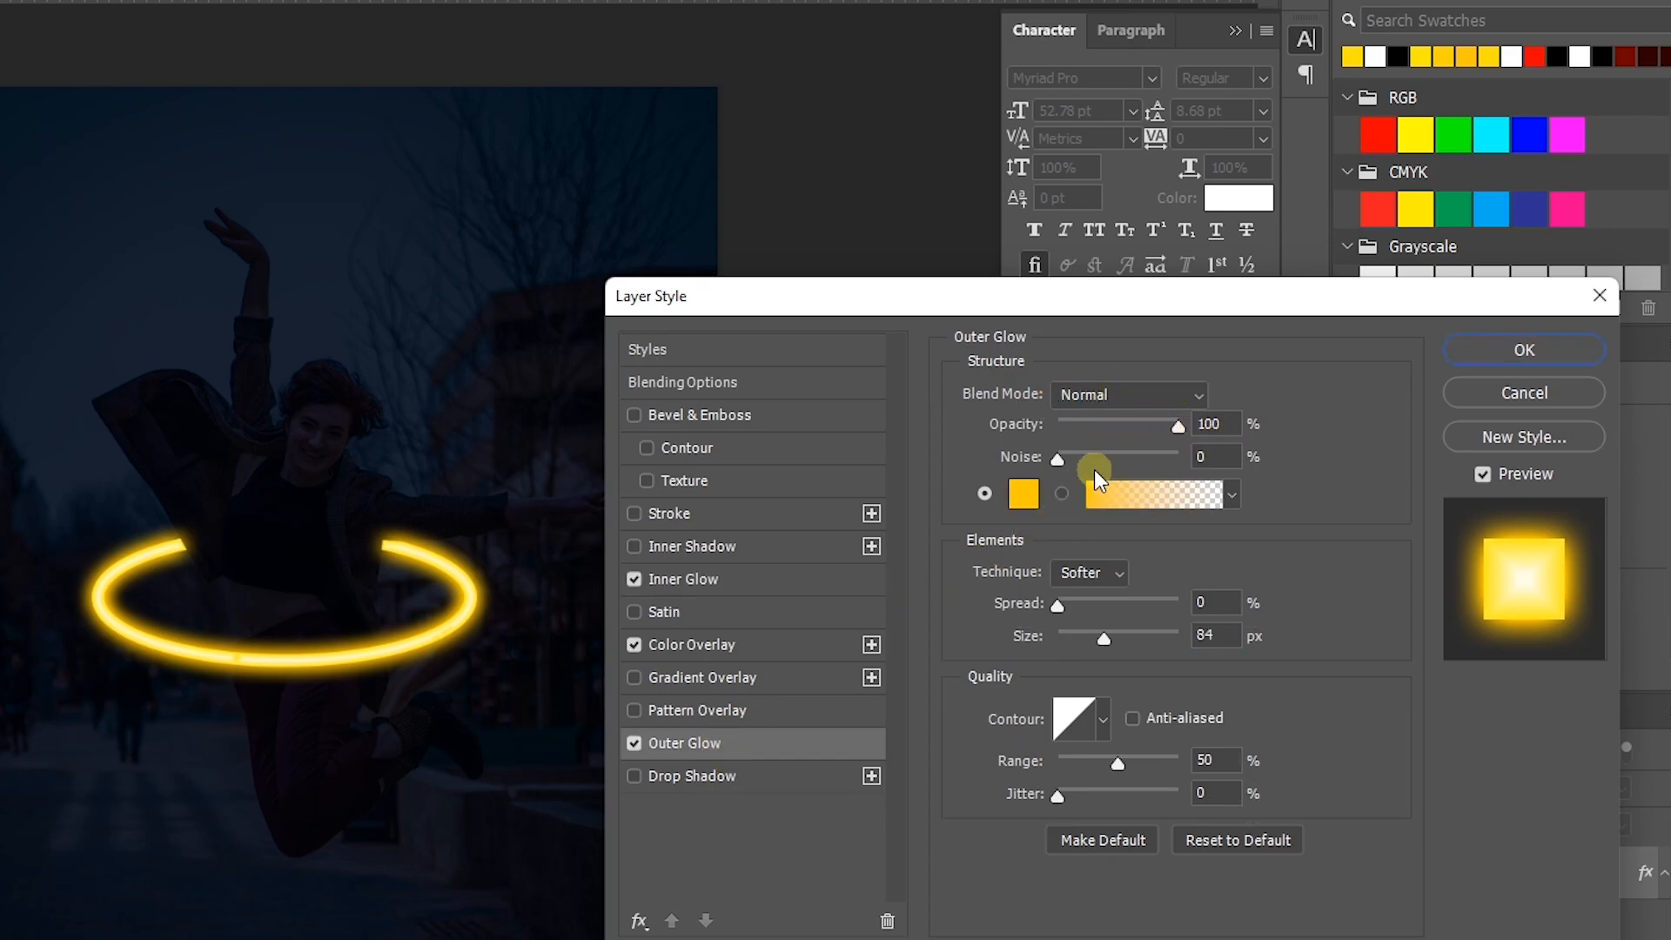
pyautogui.click(1024, 493)
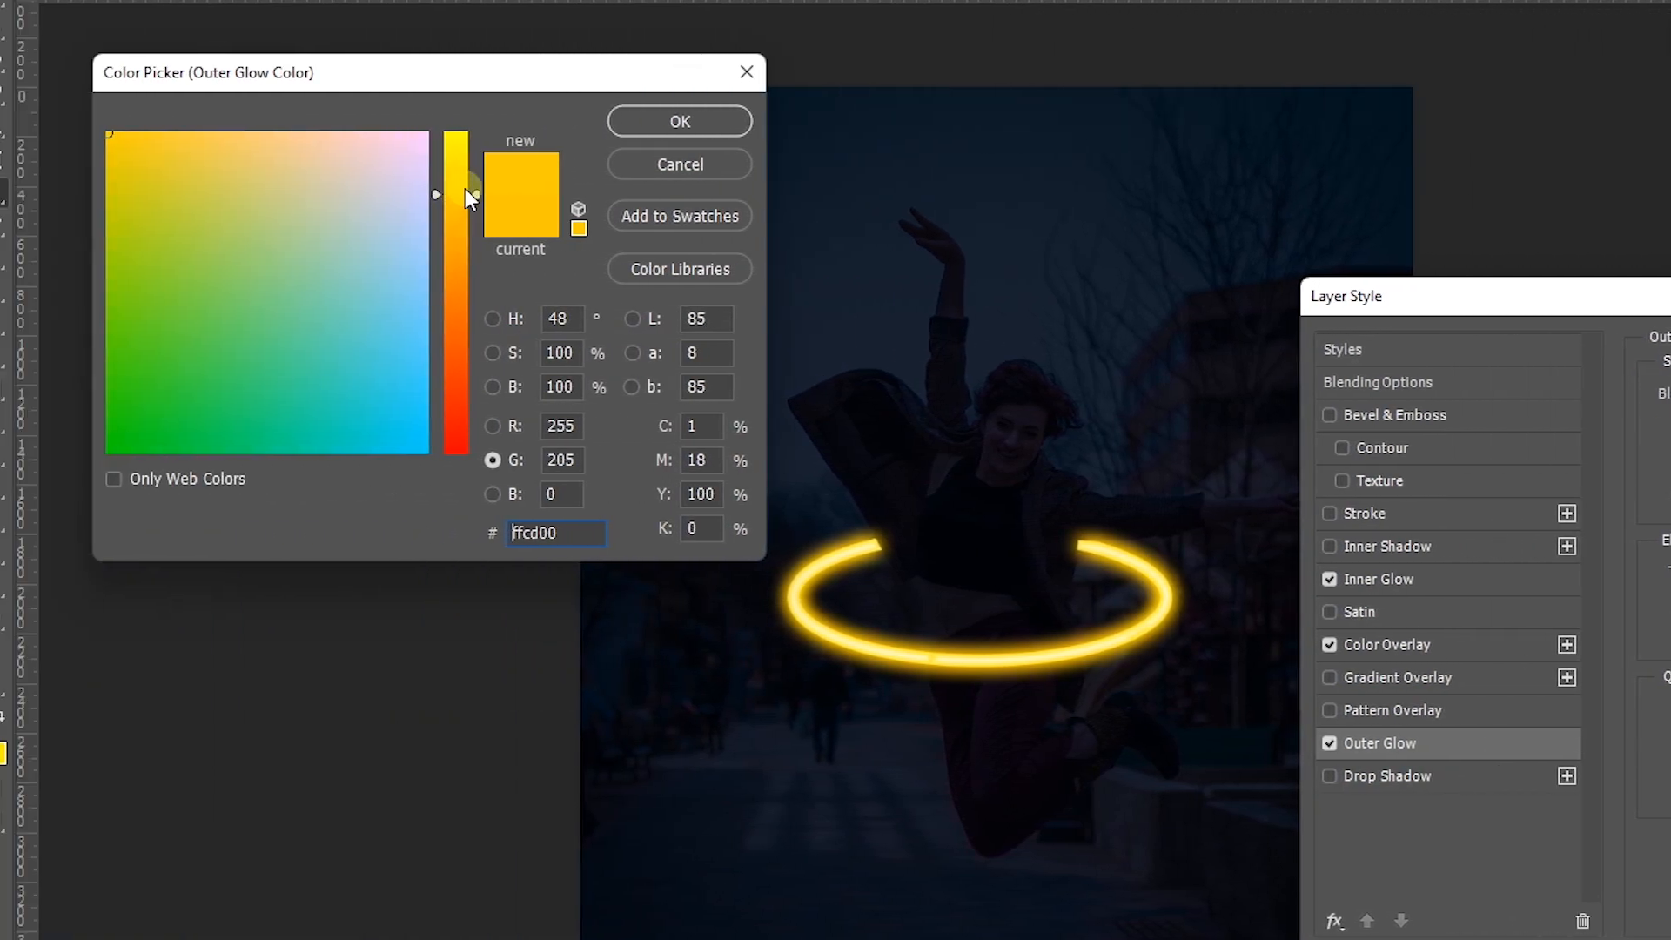
pyautogui.click(665, 122)
pyautogui.click(1087, 572)
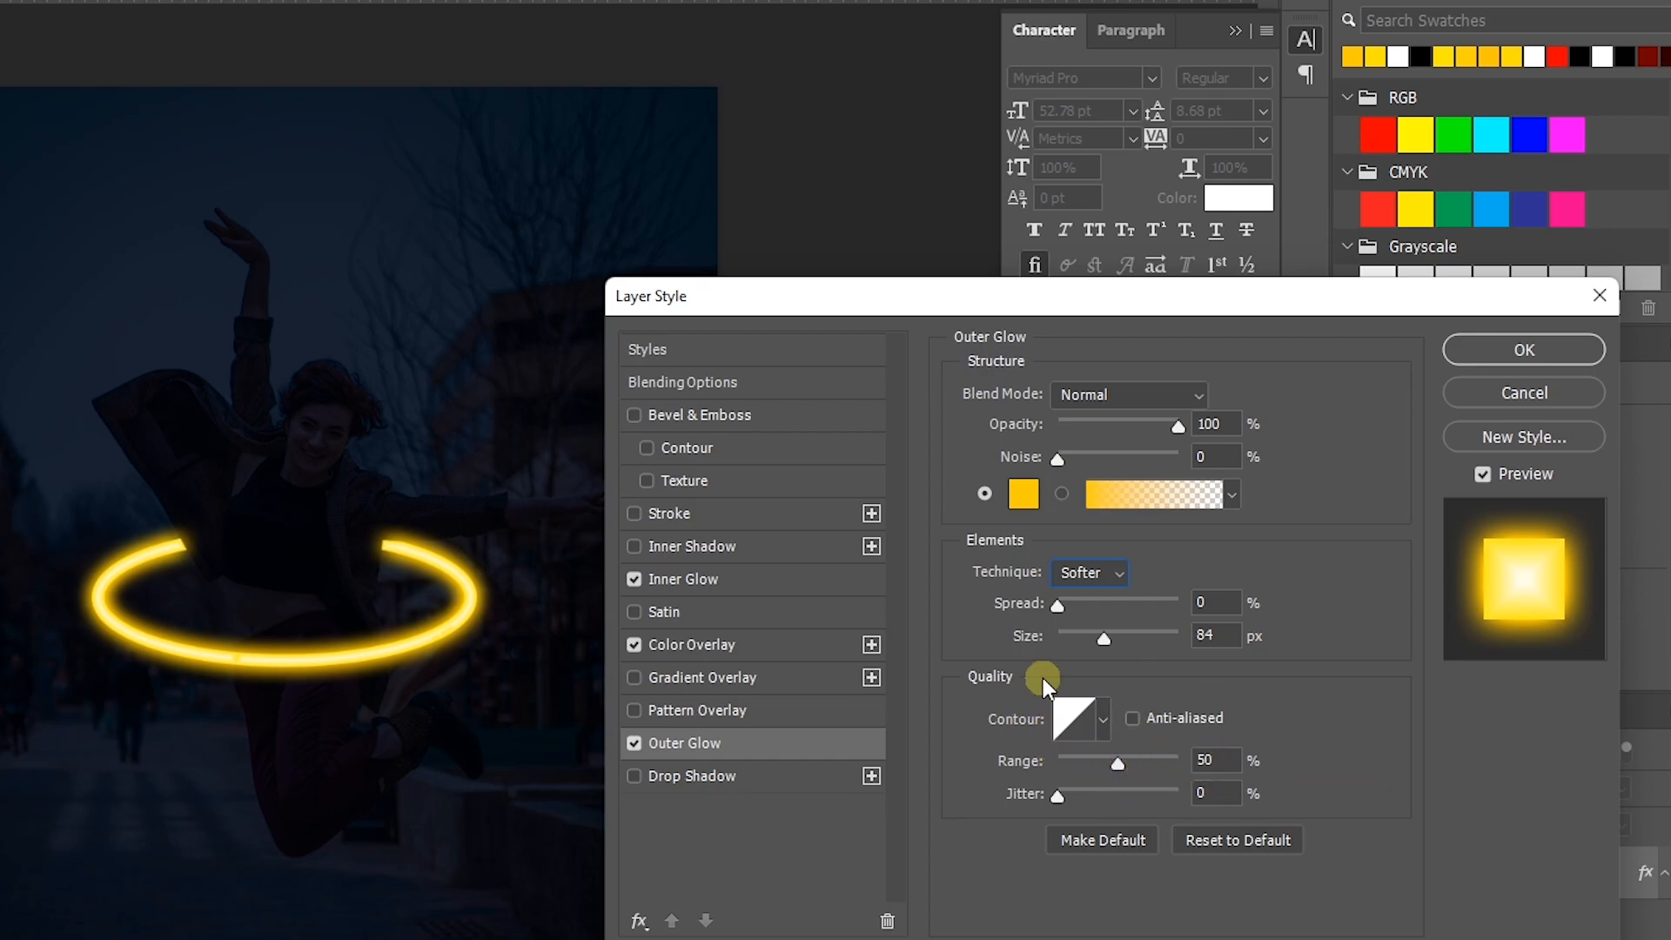
# Add a golden-yellow Drop Shadow at 69% opacity, 30° angle, 53 px distance, 3% spread and 204 px size, and apply the ring's layer styles
pyautogui.click(670, 776)
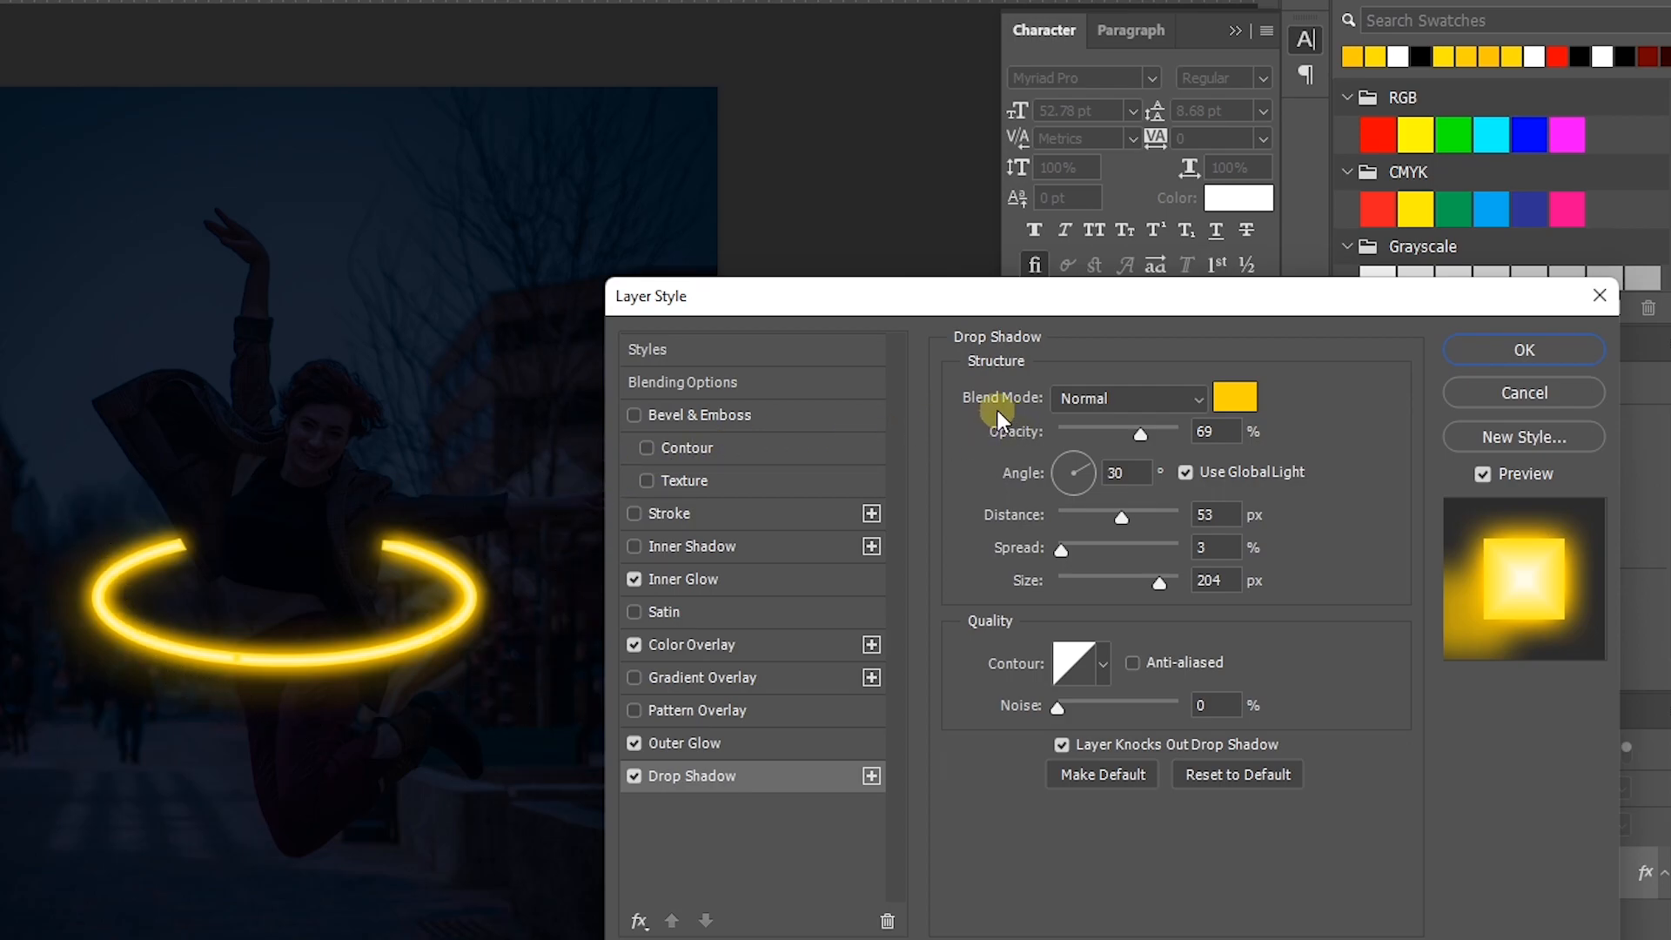
pyautogui.click(1234, 397)
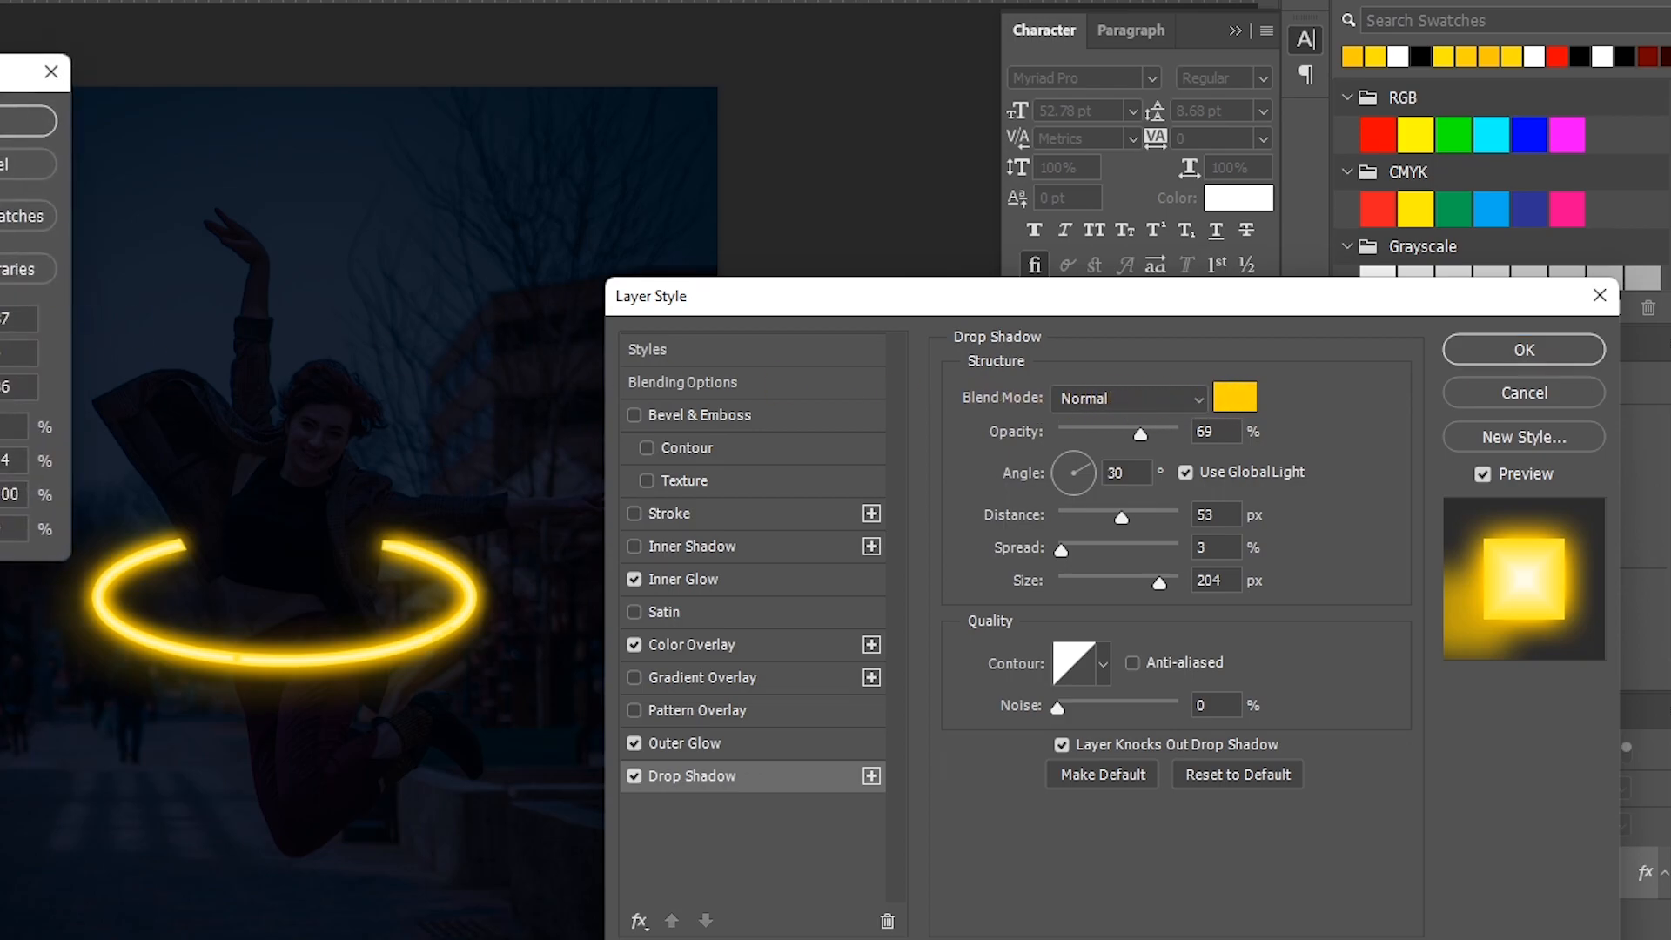
pyautogui.click(589, 121)
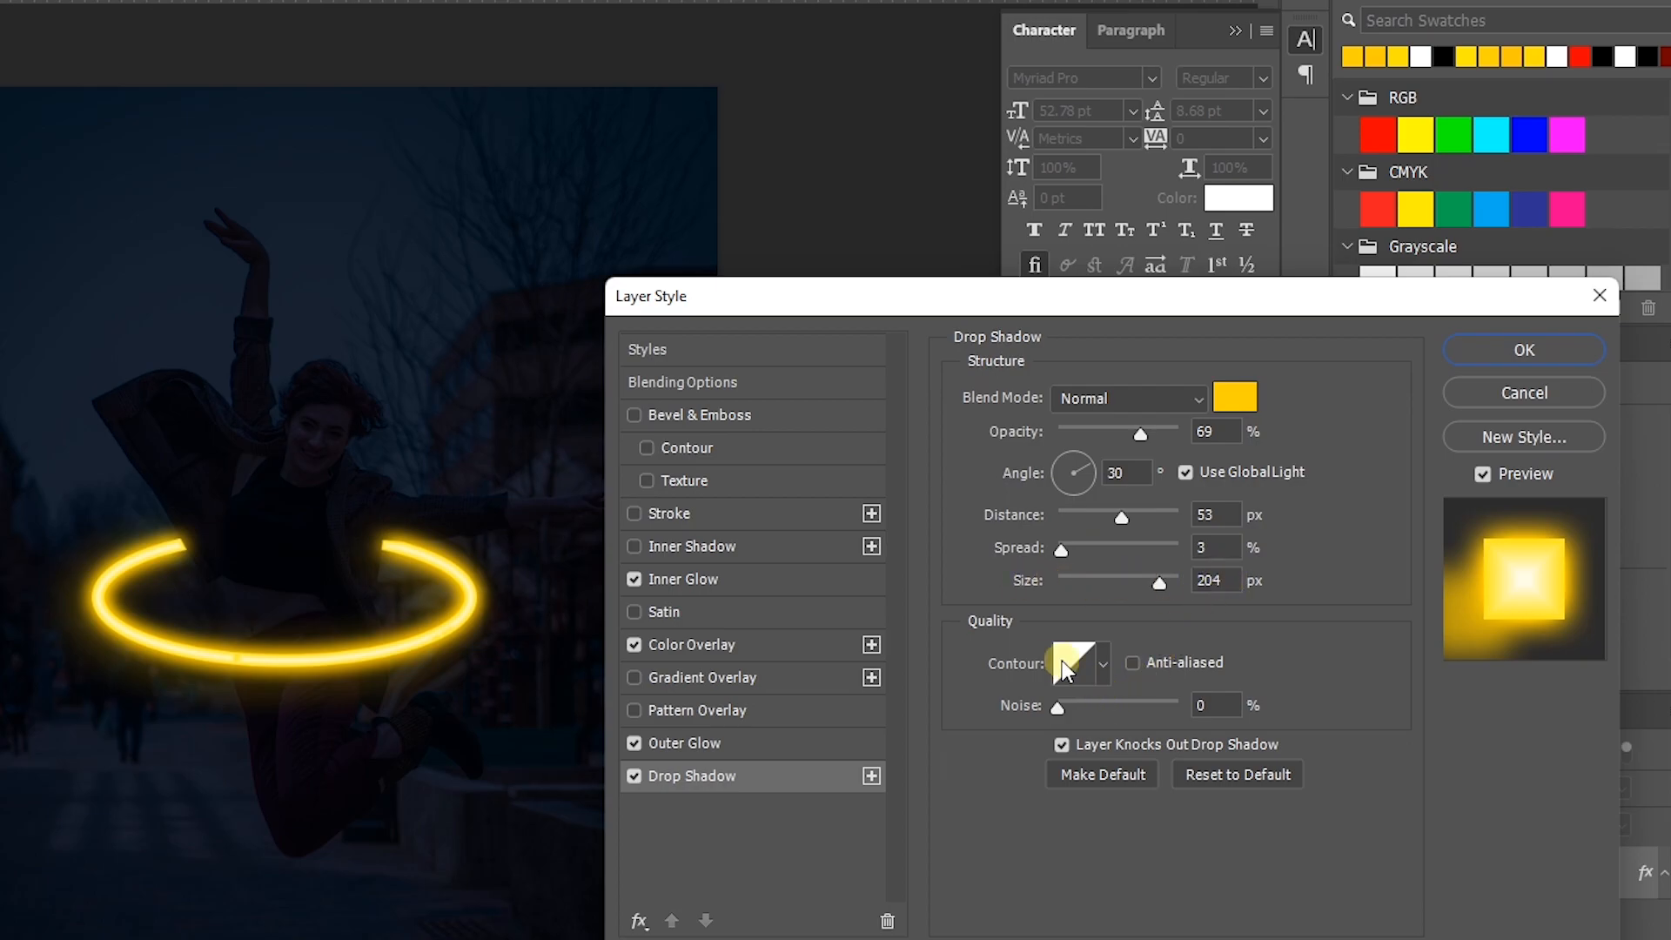
pyautogui.click(1501, 350)
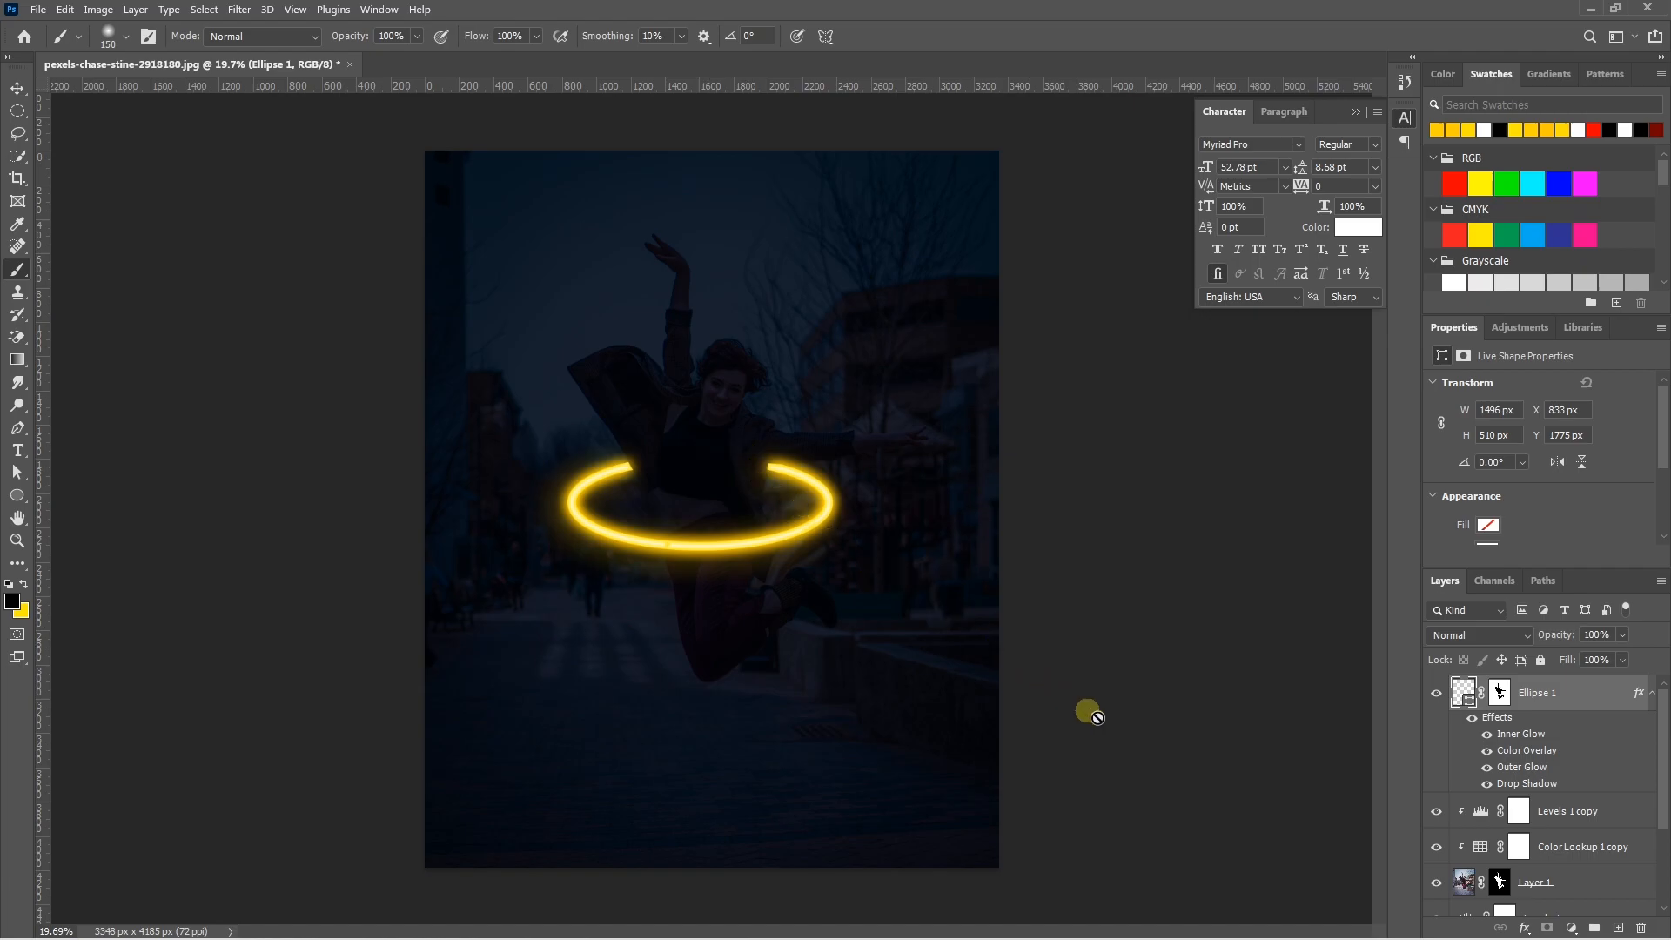
# Add a Hue/Saturation adjustment layer above Levels 1 copy and clip it to the layers below
pyautogui.scroll(-3, 1484, 844)
pyautogui.click(1533, 759)
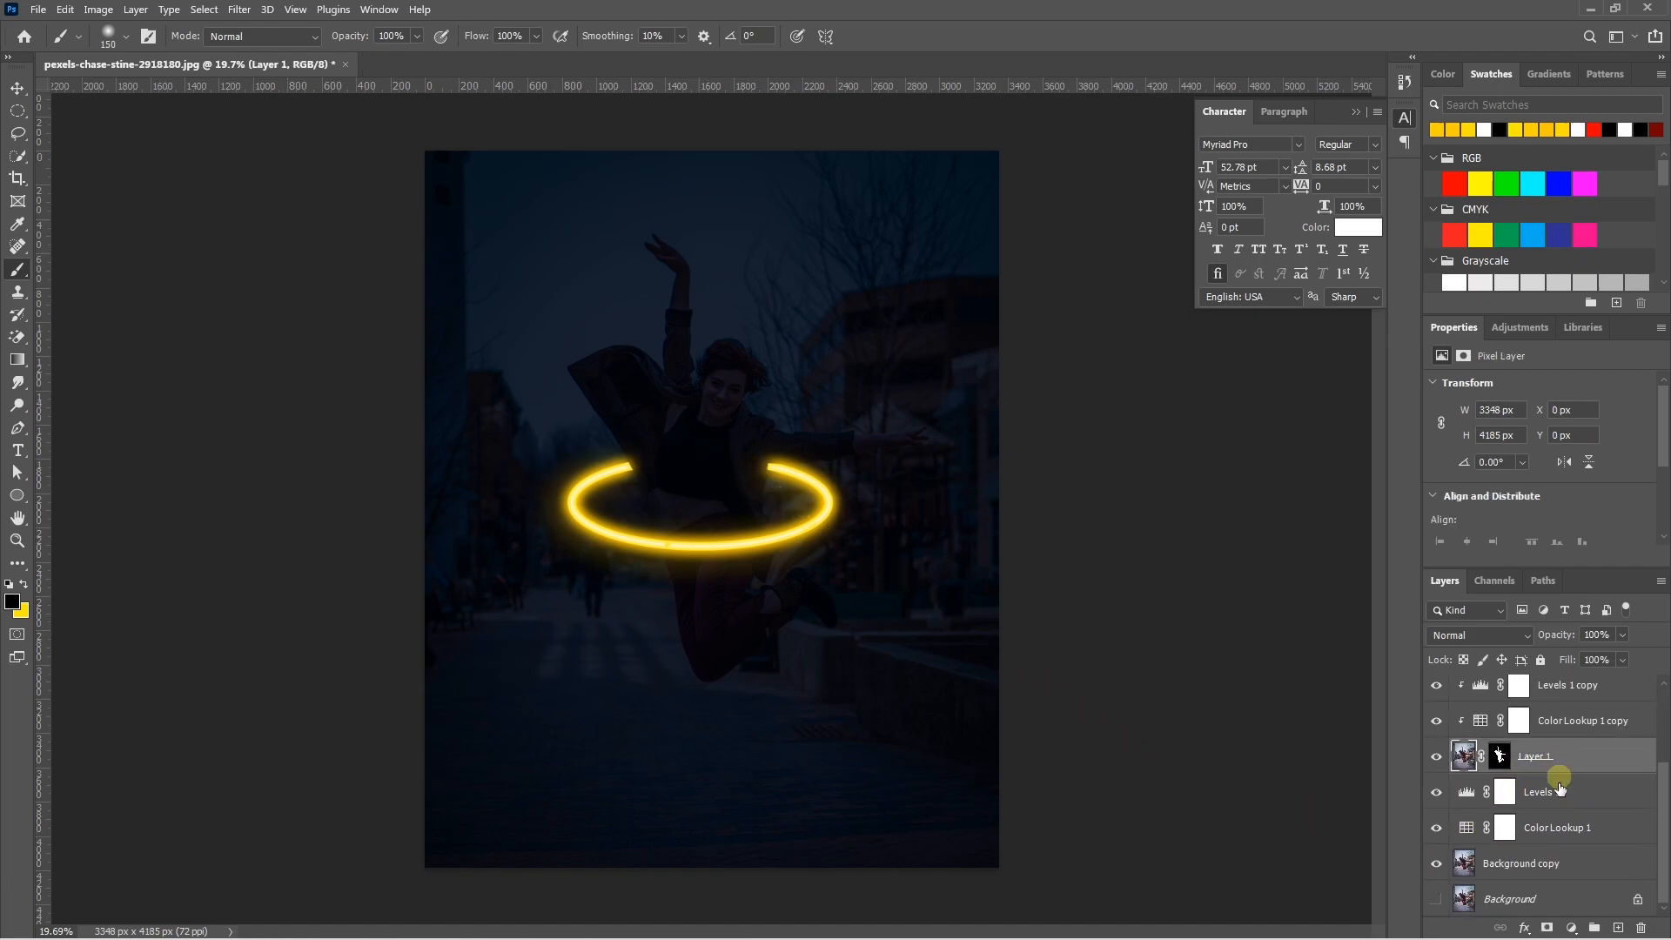
pyautogui.scroll(3, 1558, 801)
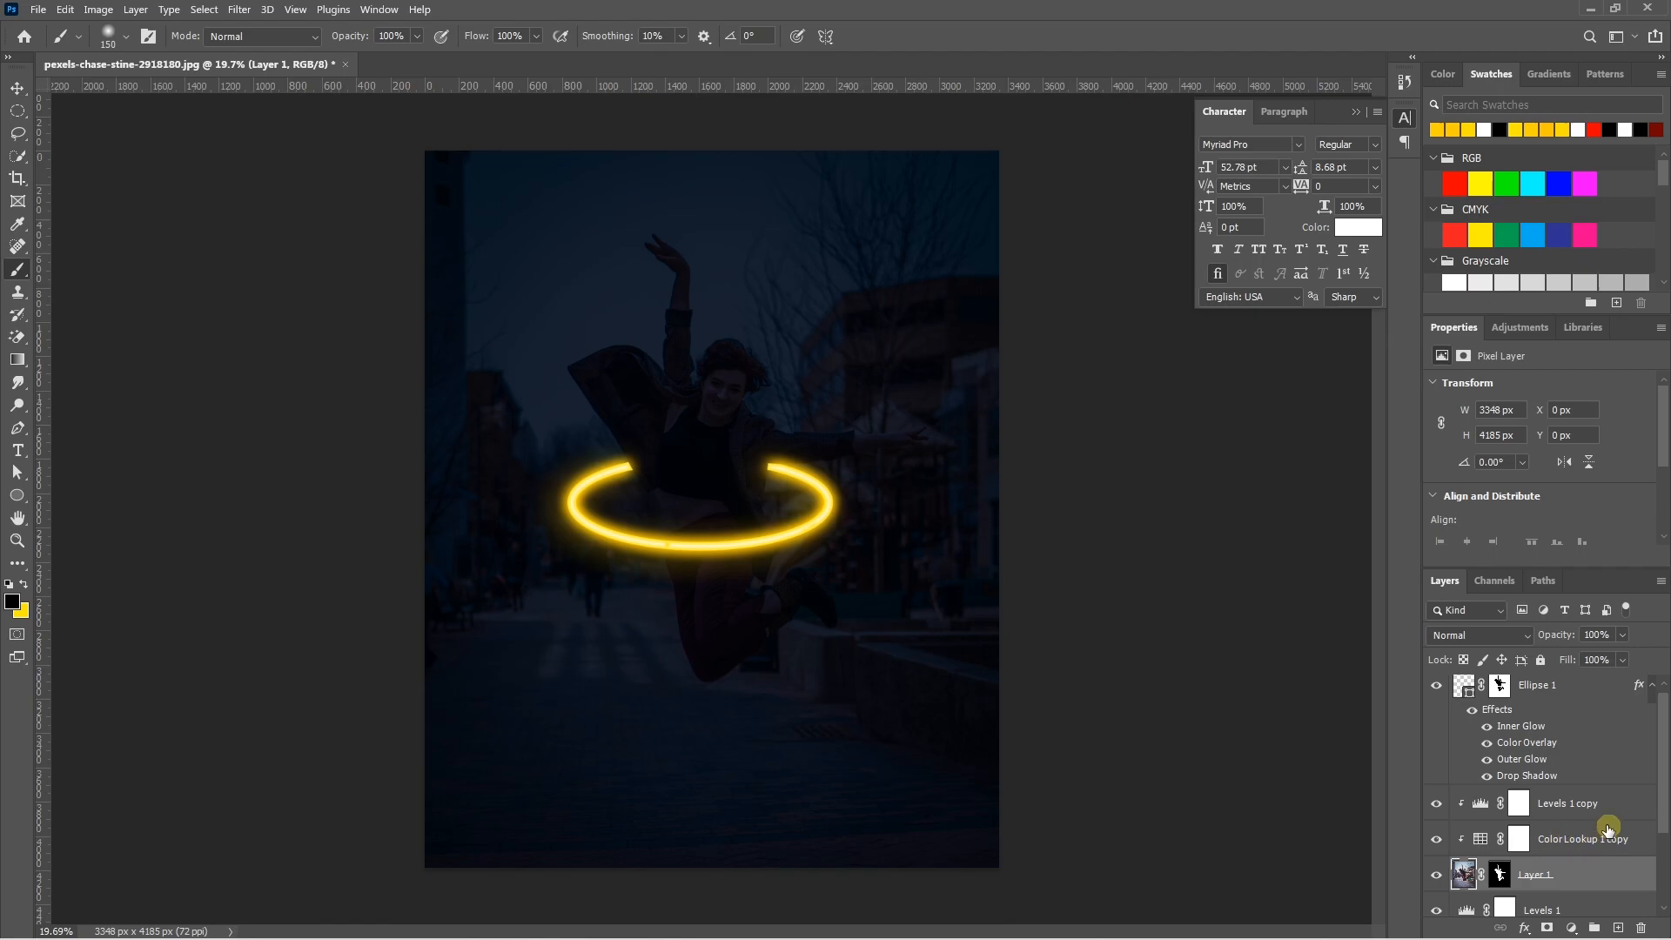
pyautogui.click(1562, 805)
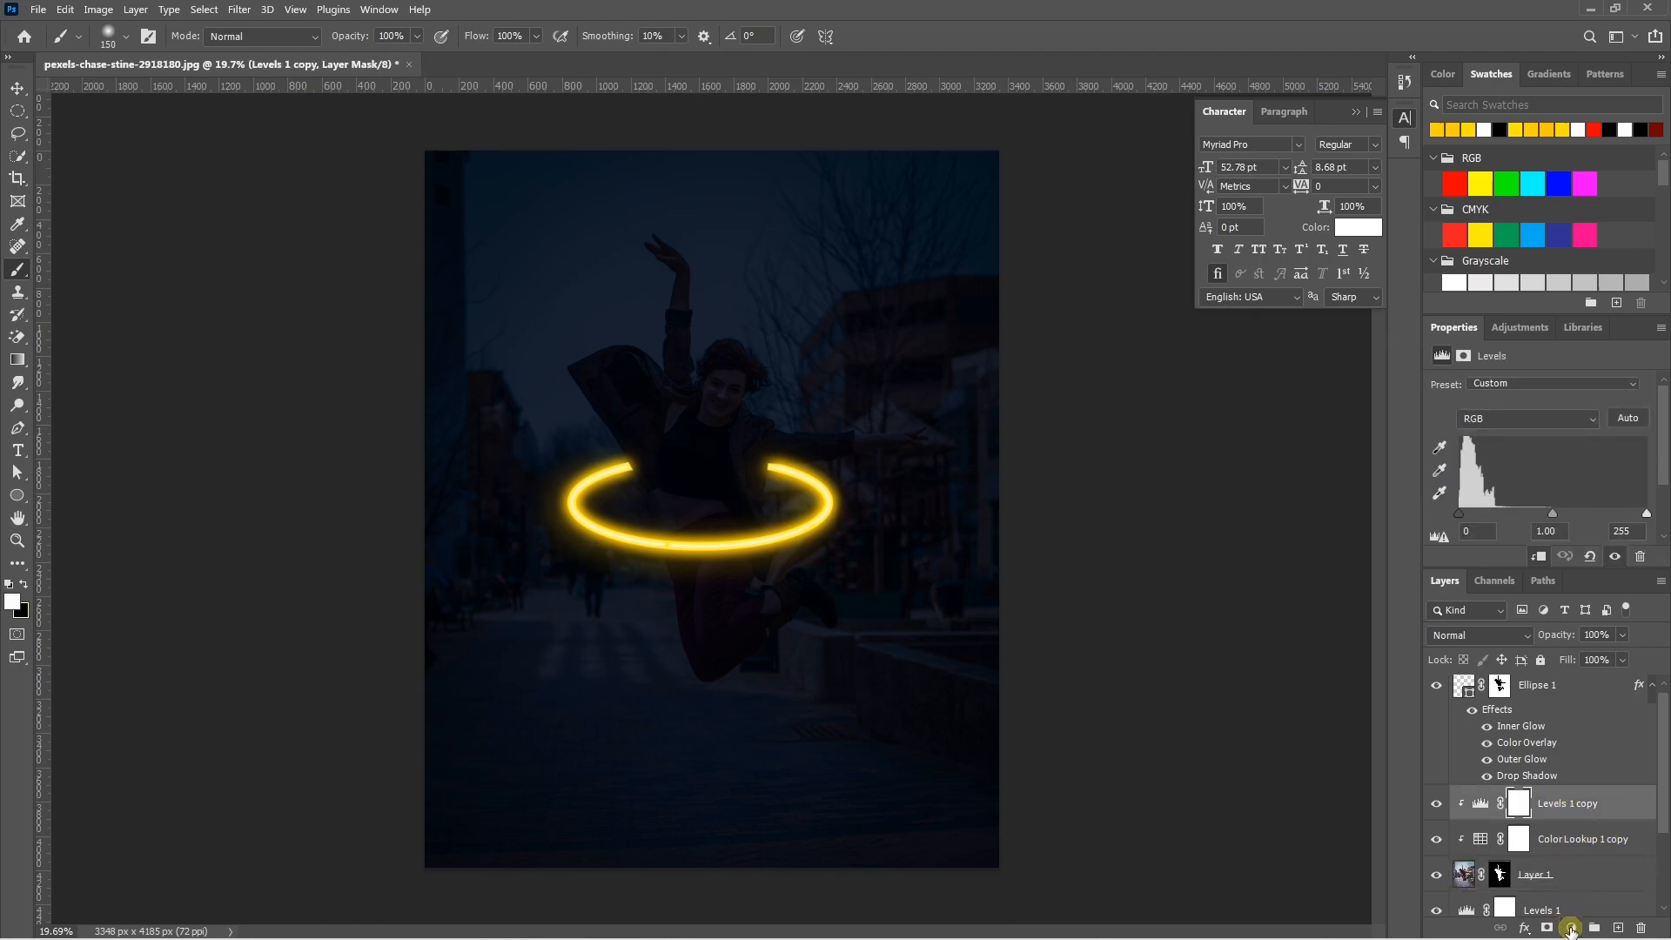
pyautogui.click(1571, 928)
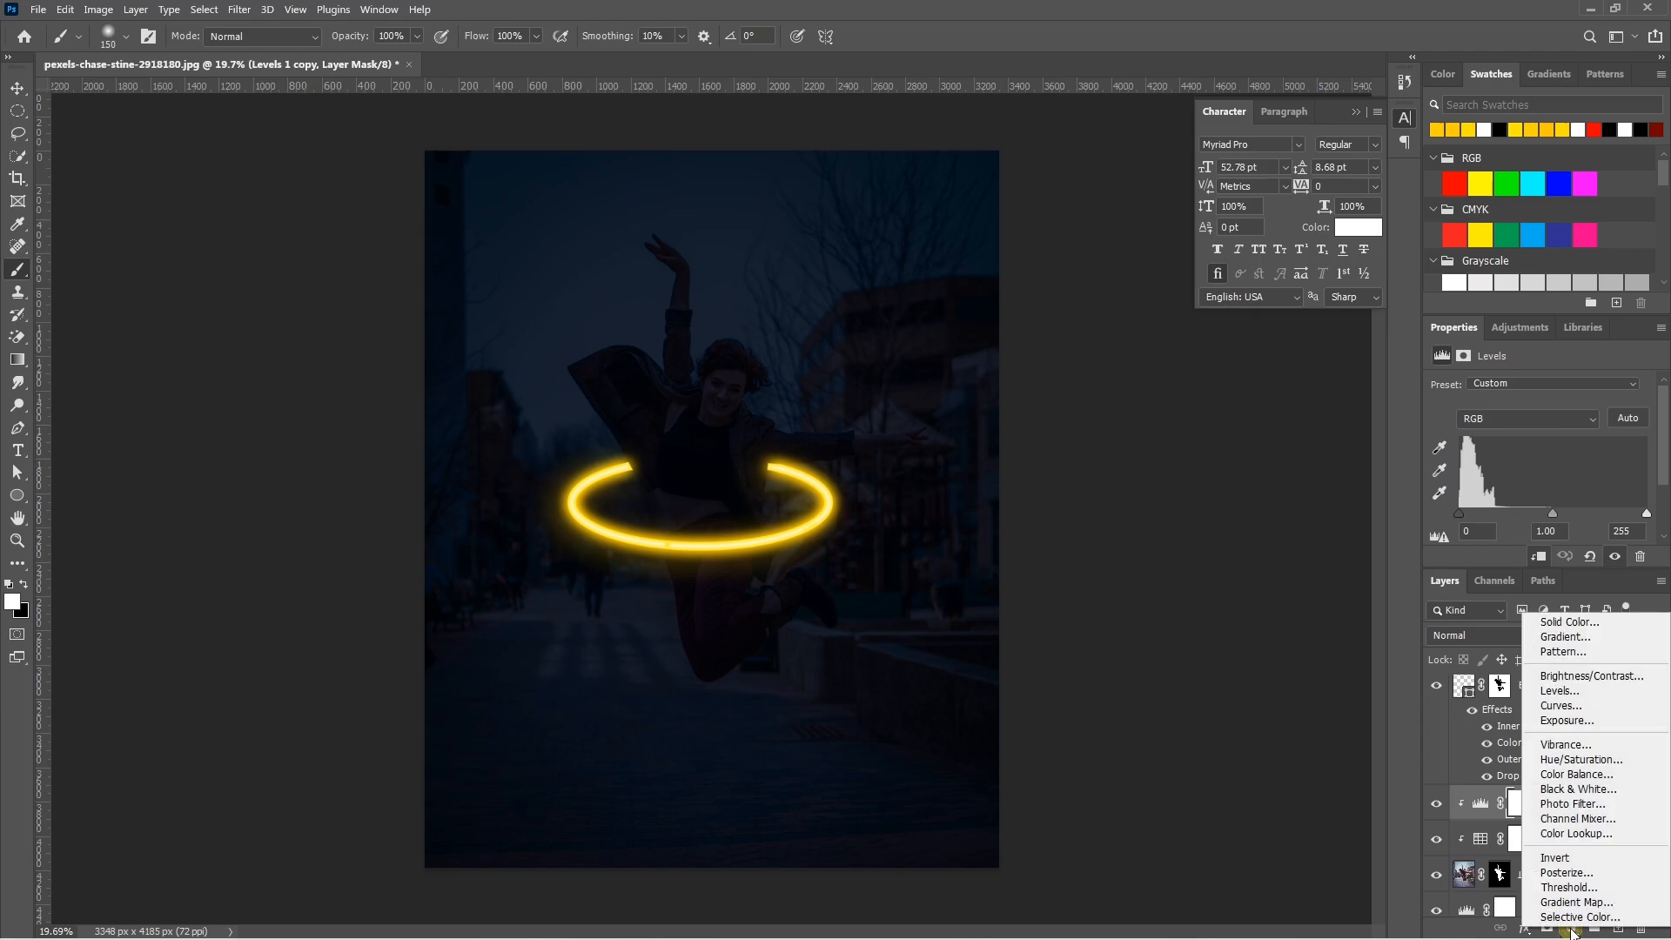
pyautogui.click(1582, 761)
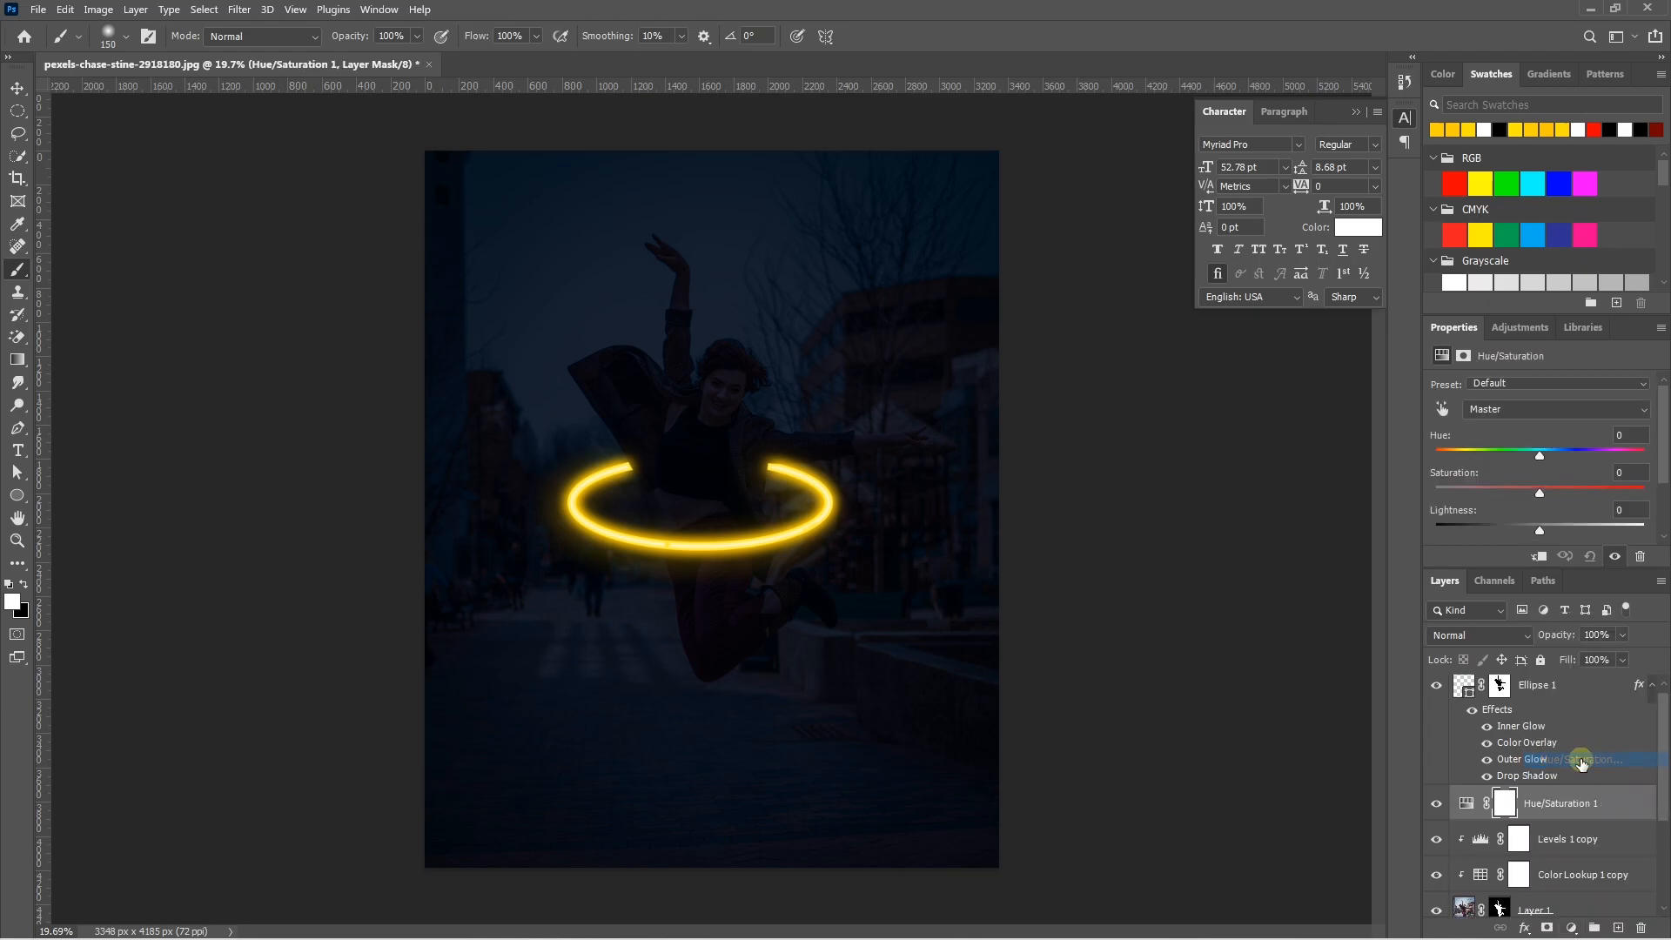
pyautogui.keyDown('alt'); pyautogui.click(1545, 818); pyautogui.keyUp('alt')
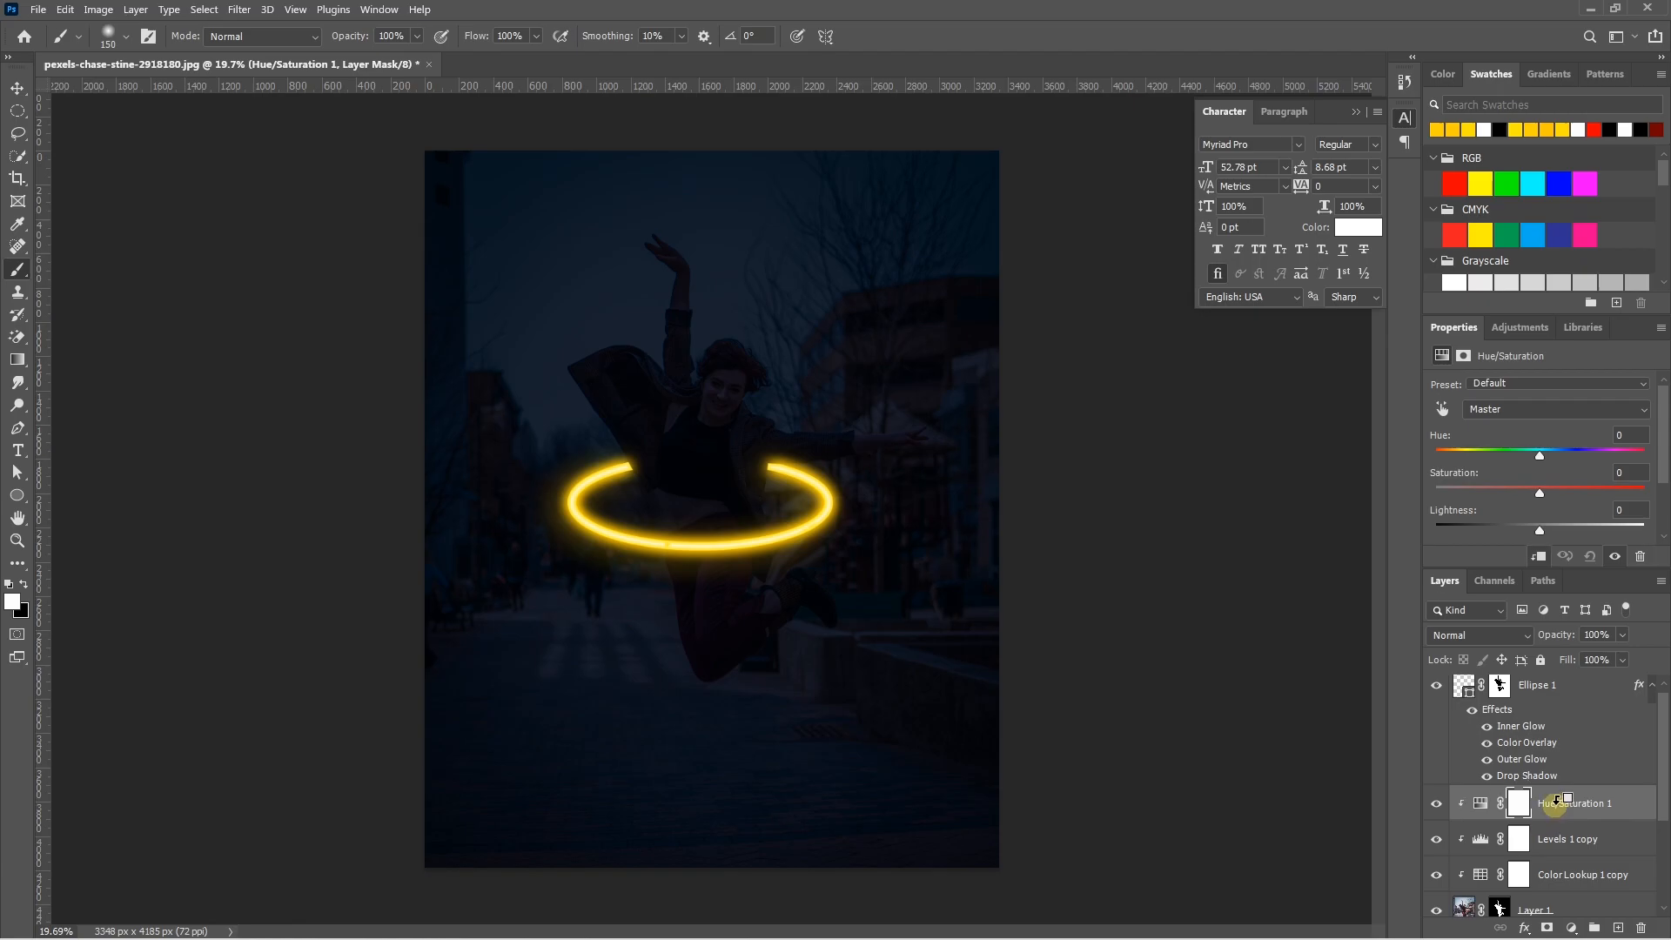
# Colorize the woman with the Hue/Saturation 1 adjustment, using hue 51, saturation 100 and lightness +63
pyautogui.scroll(-3, 1563, 816)
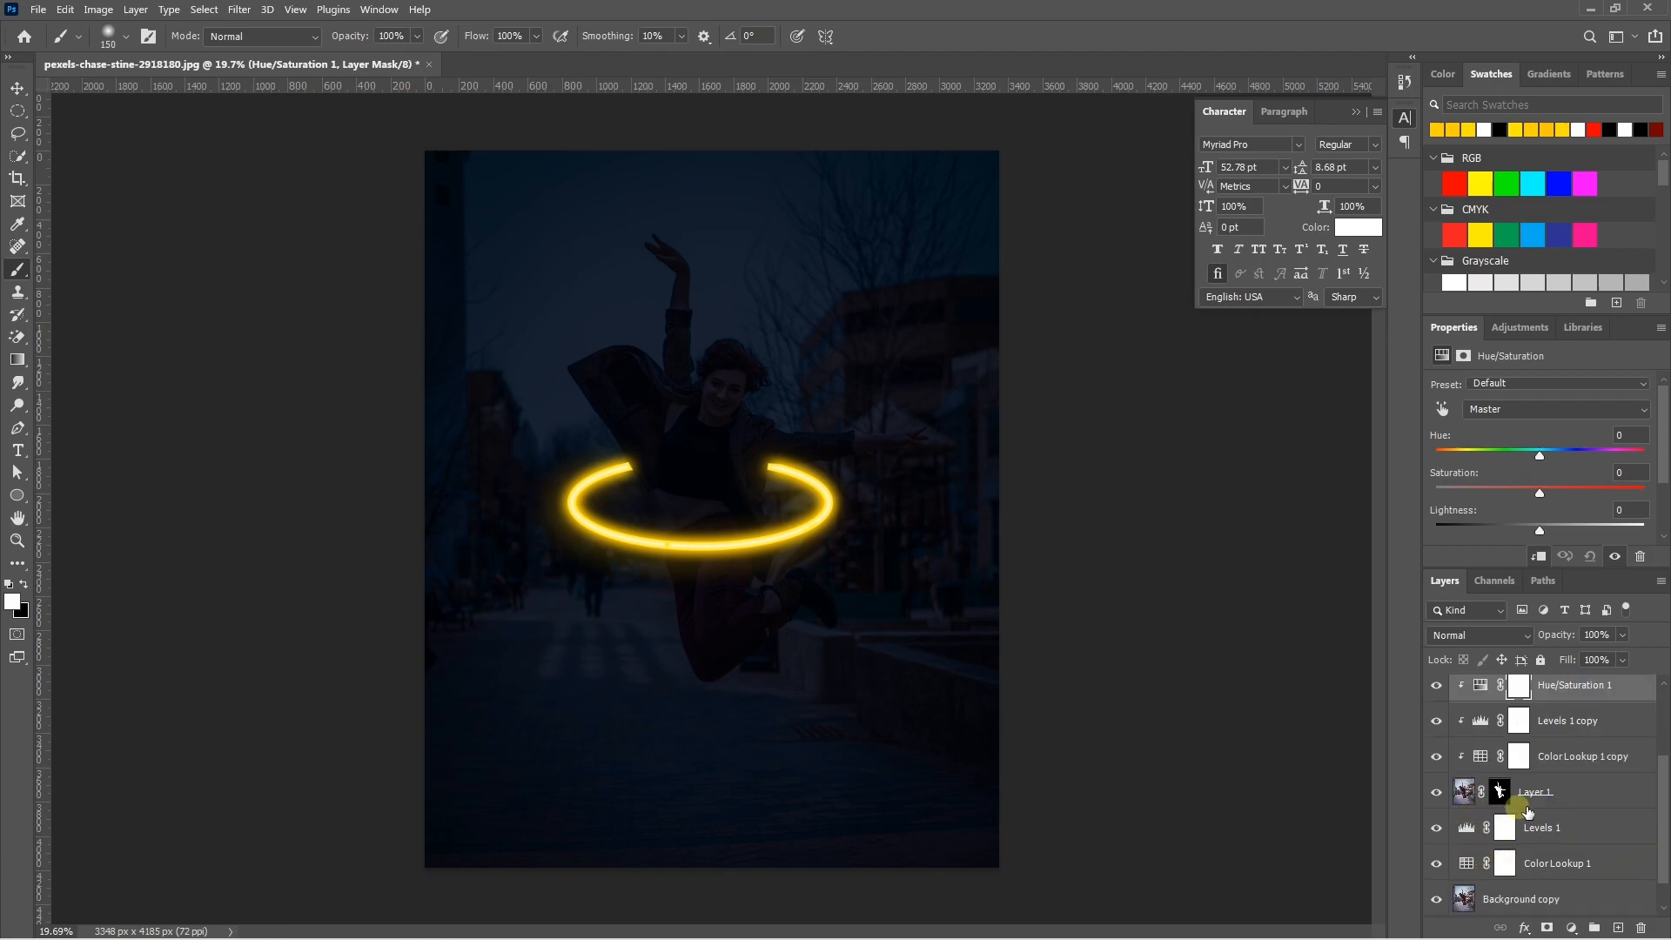
pyautogui.scroll(3, 1562, 794)
pyautogui.scroll(-1, 1545, 512)
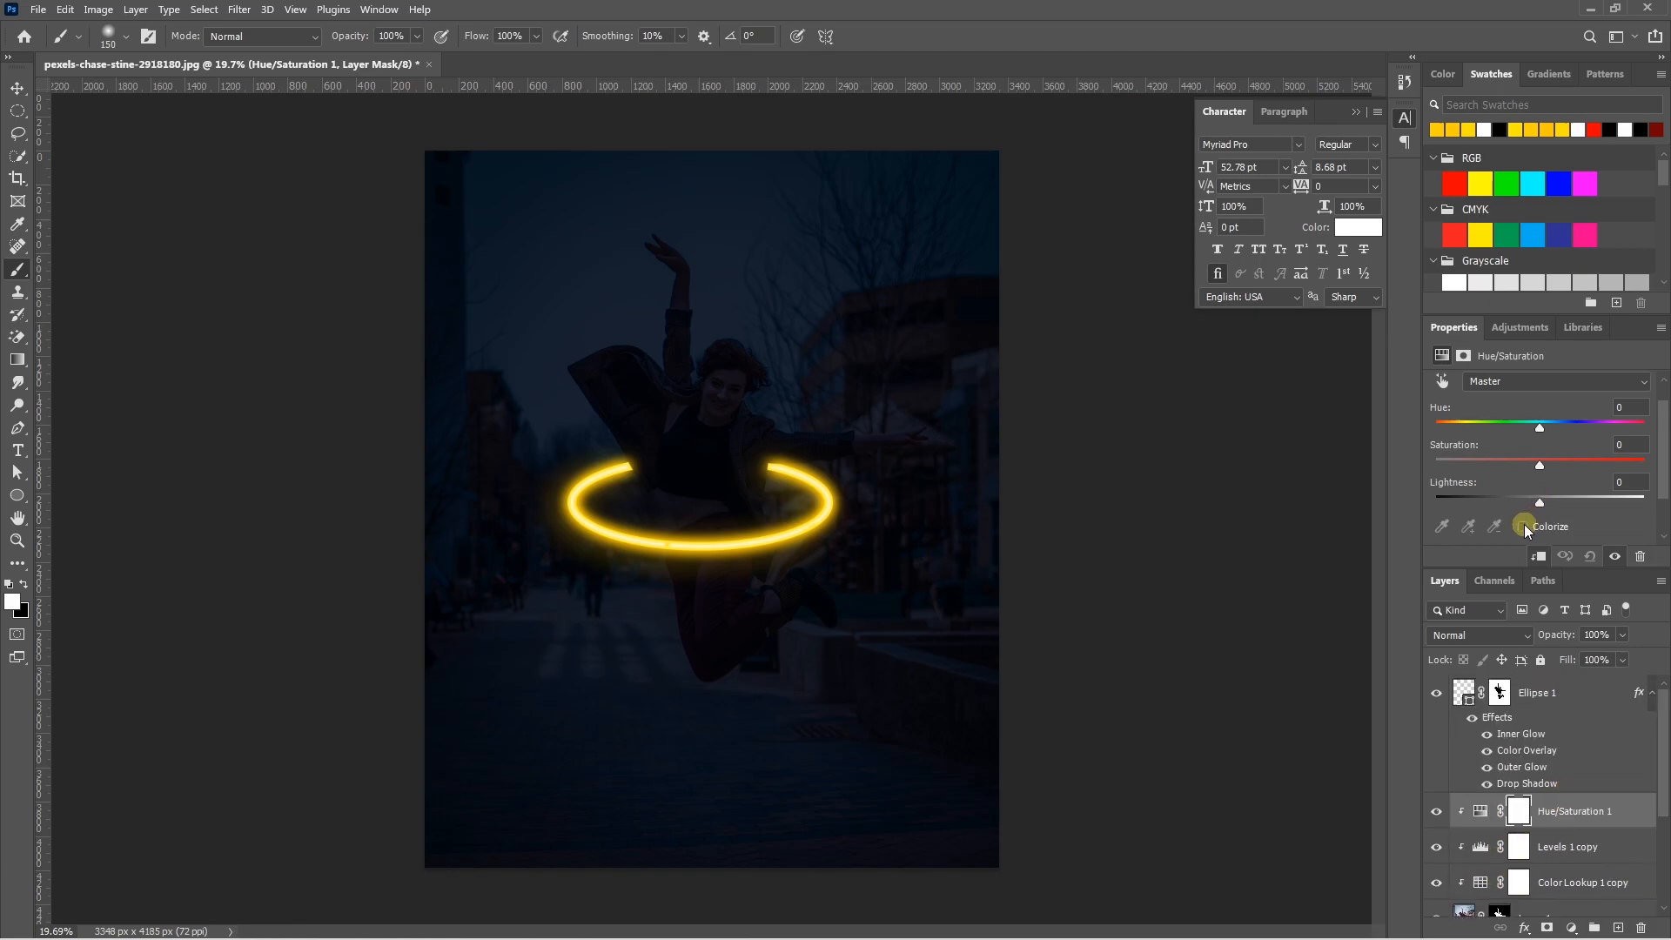
pyautogui.click(1523, 526)
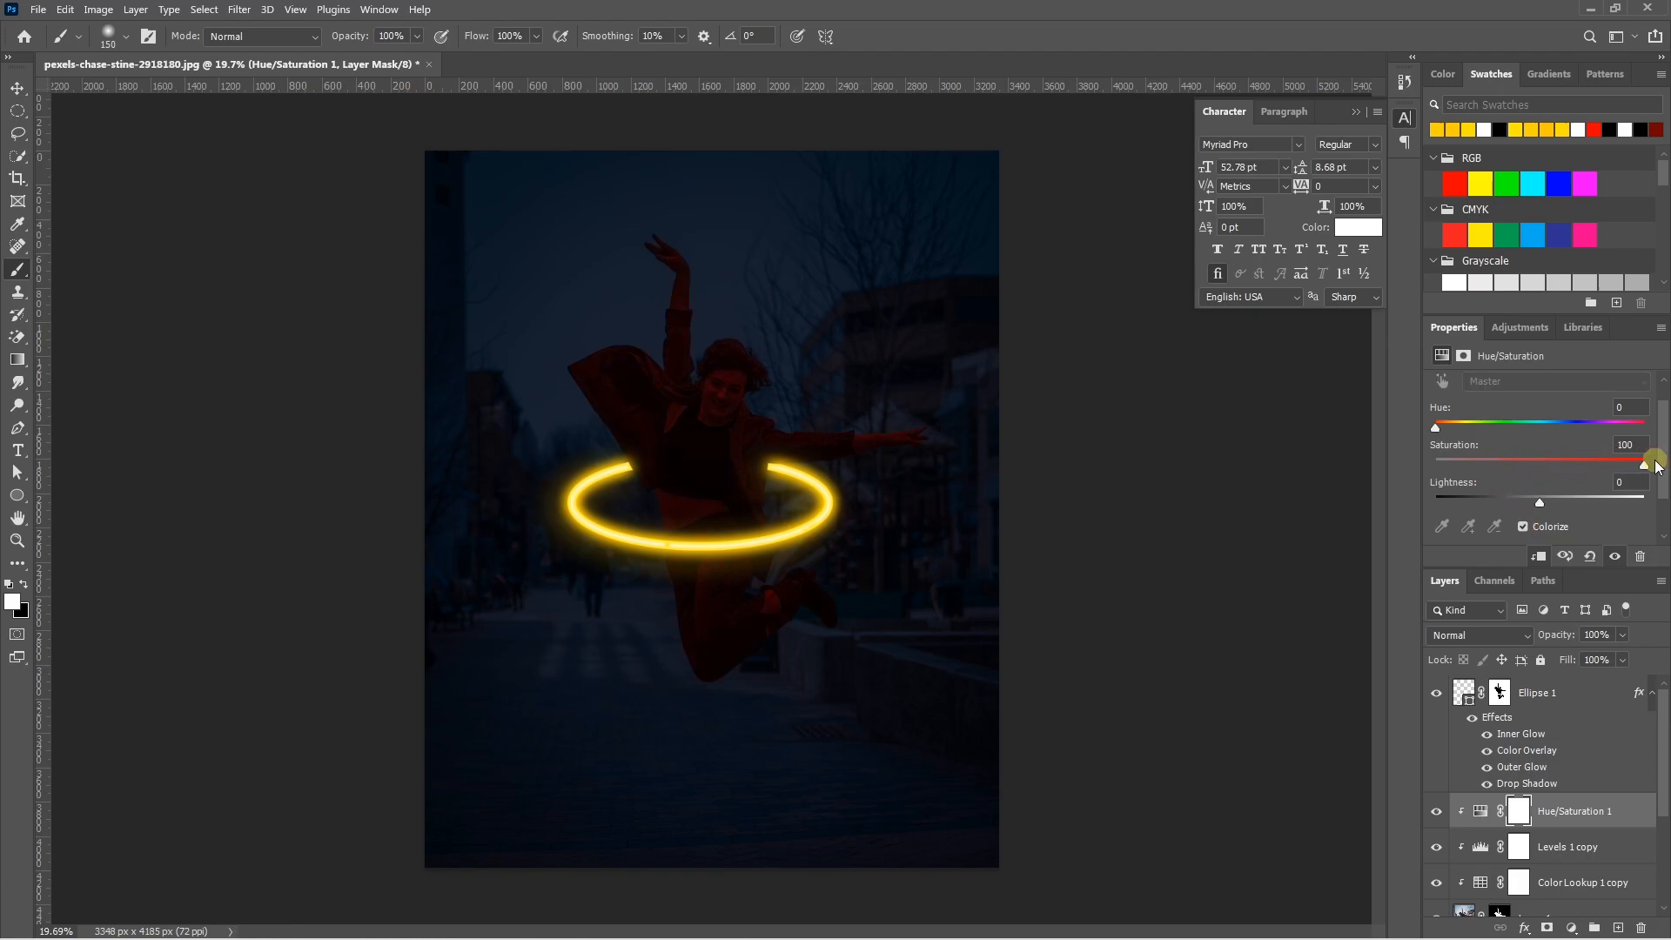
pyautogui.moveTo(1543, 503); pyautogui.dragTo(1605, 505)
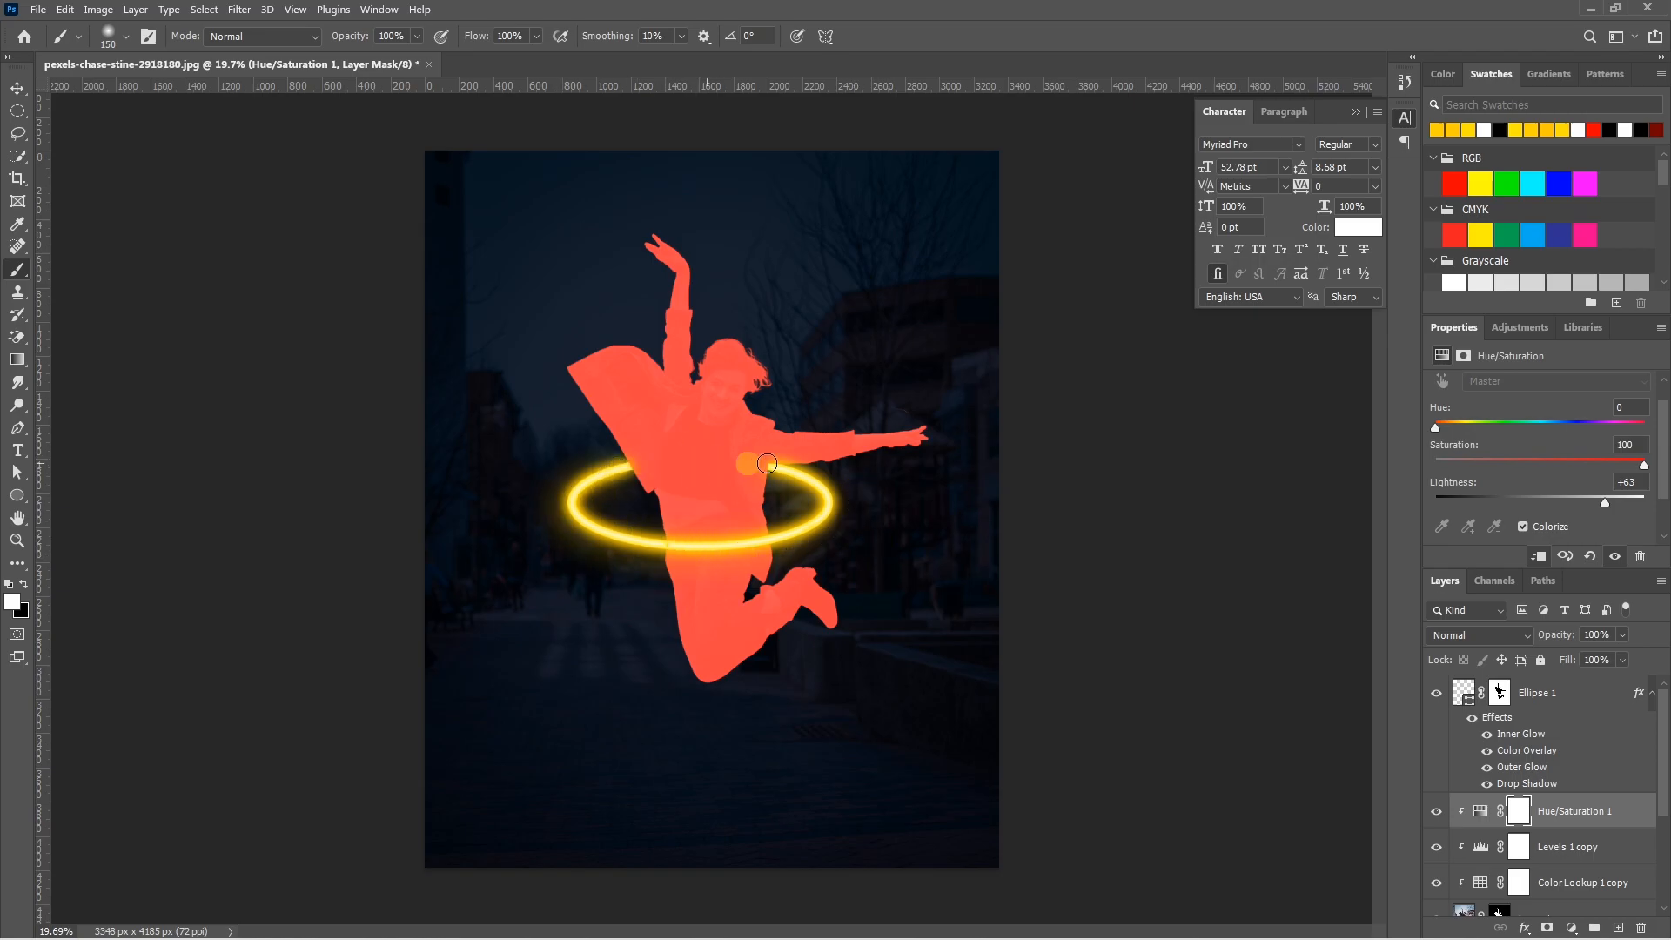
pyautogui.moveTo(1437, 430)
pyautogui.mouseDown()
pyautogui.moveTo(1489, 436)
pyautogui.moveTo(1463, 437)
pyautogui.mouseUp()
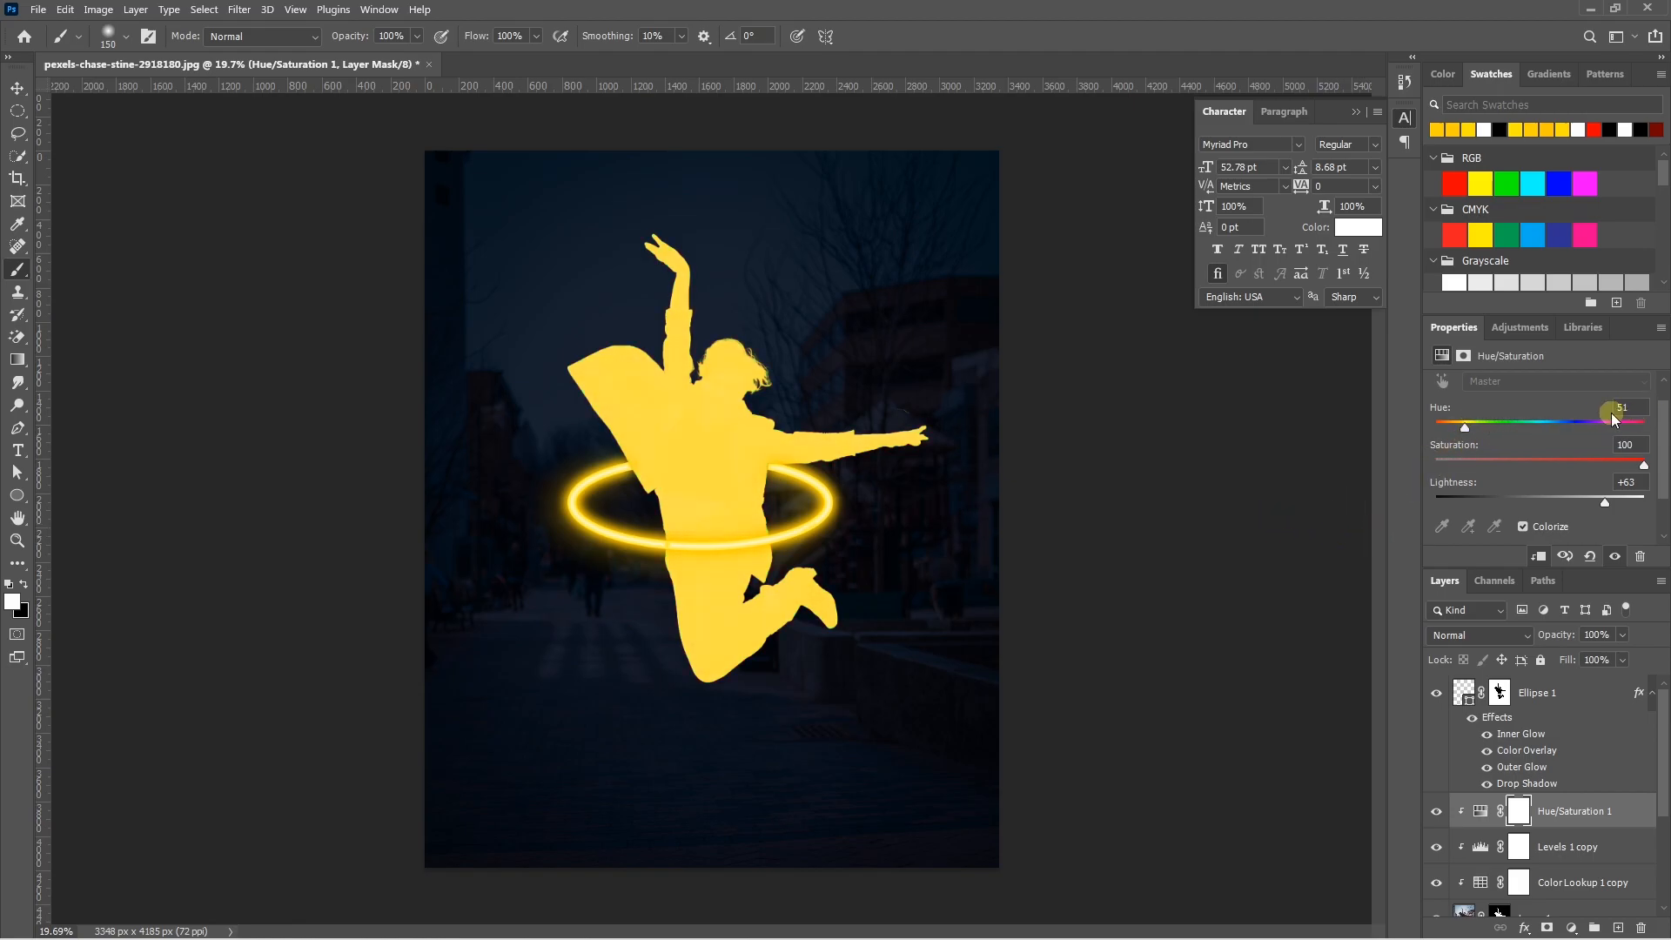
# Split the Hue/Saturation 1 layer's Blend If Underlying Layer black slider to 0 / 24, and invert its layer mask to black
pyautogui.click(1479, 812)
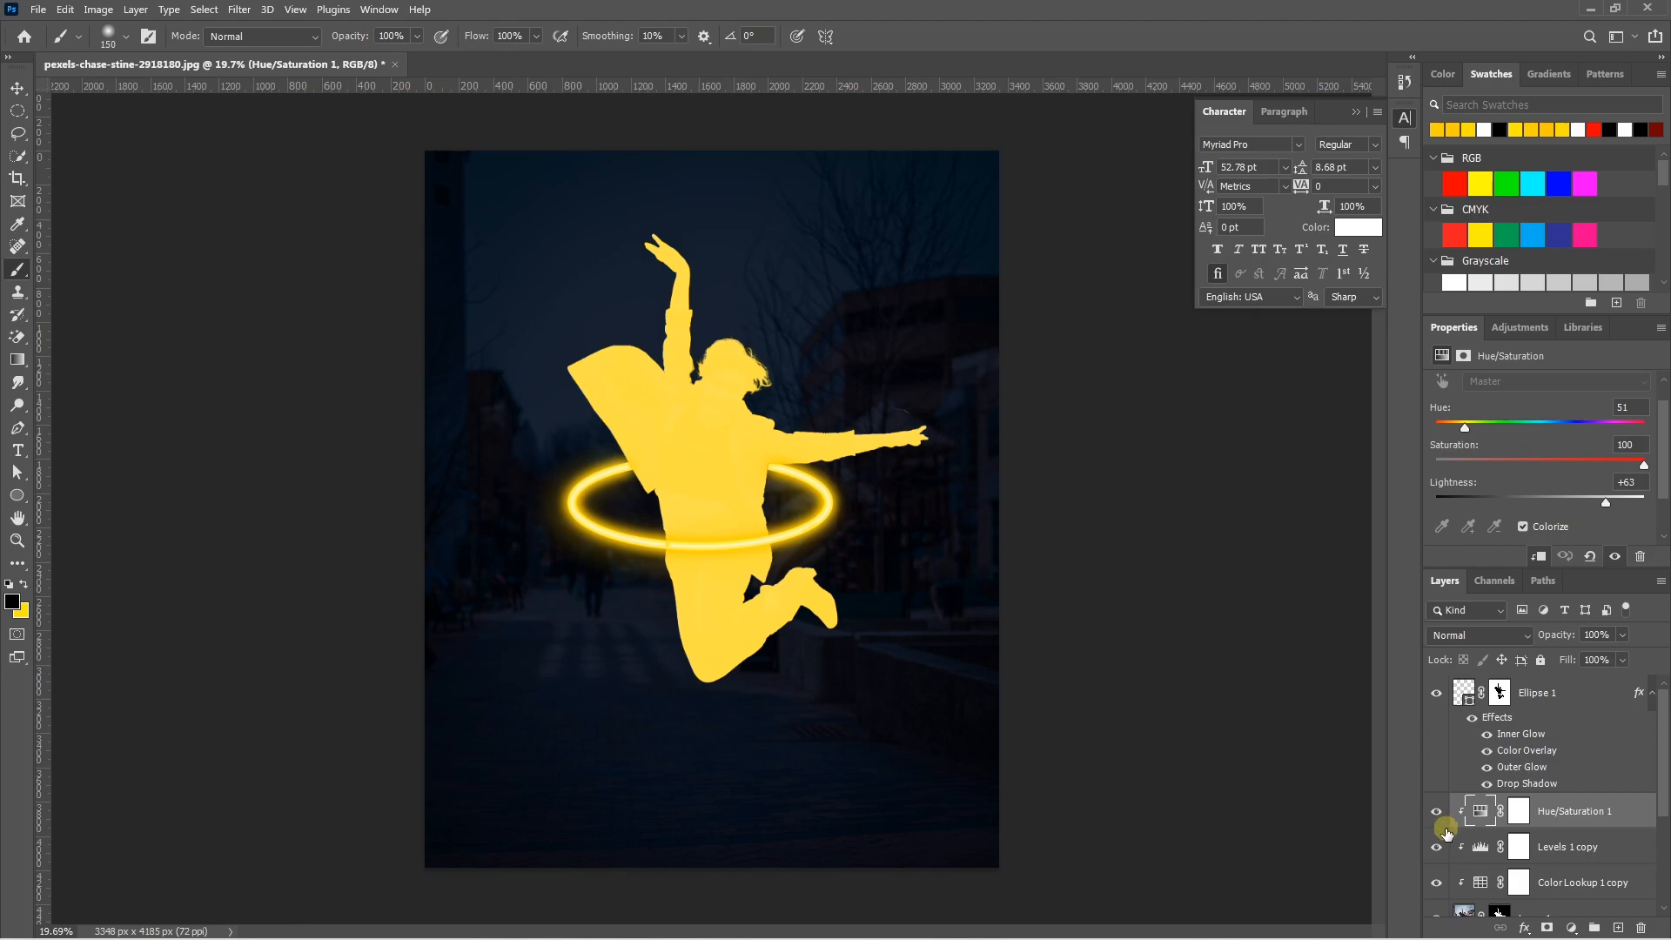
pyautogui.click(1524, 928)
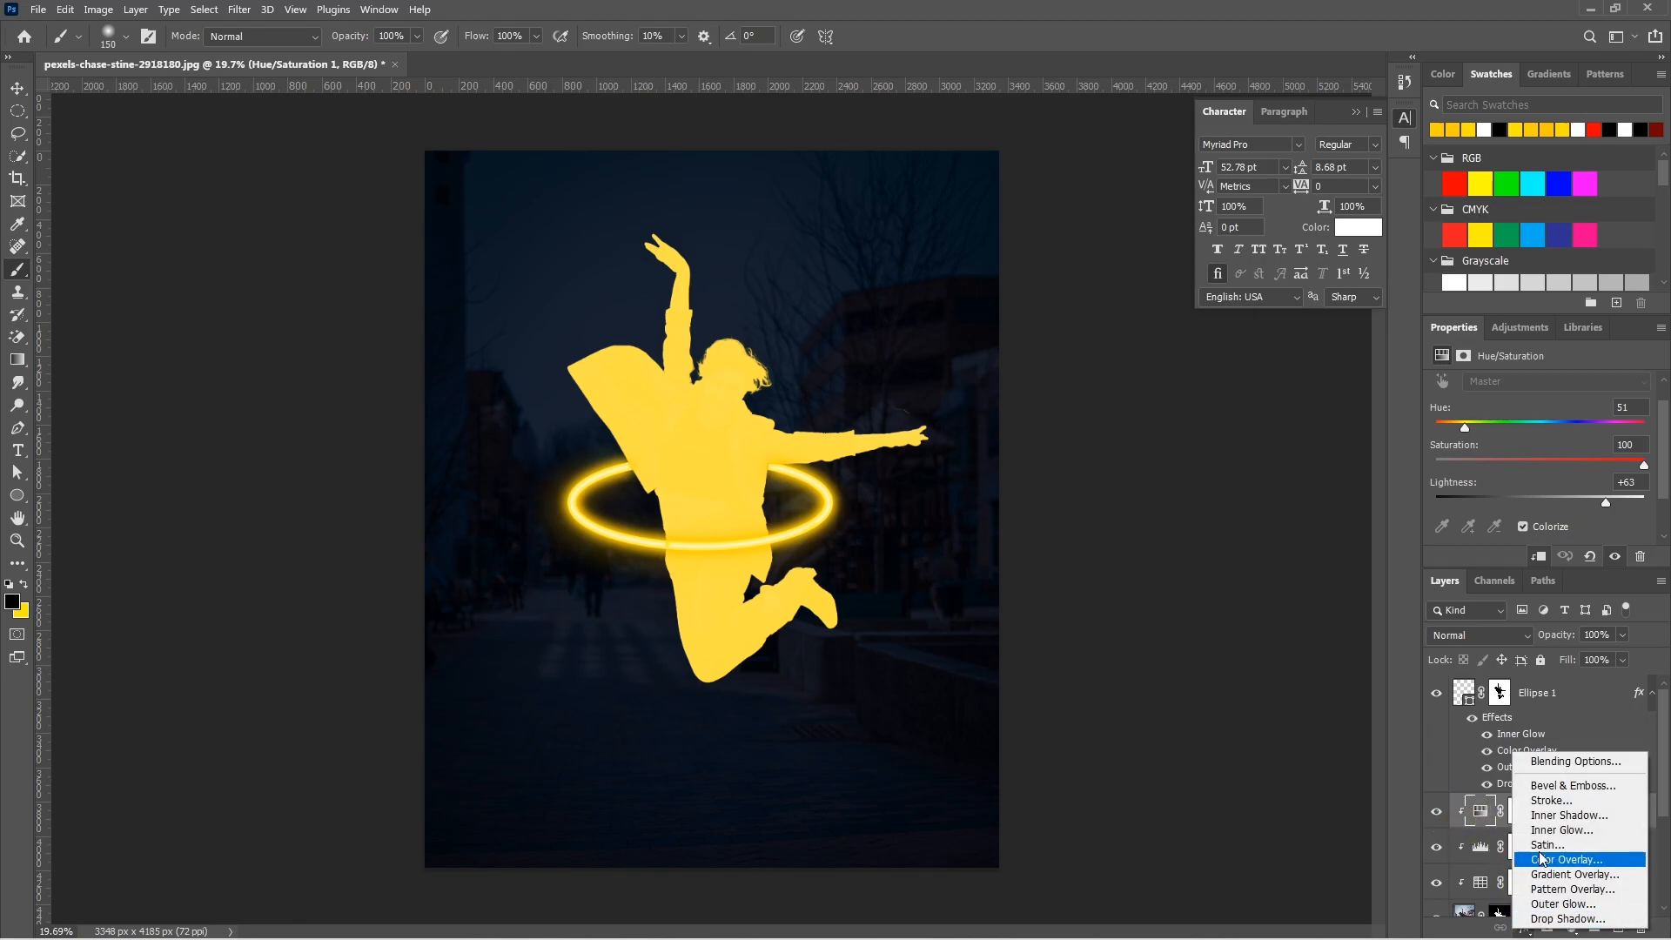
pyautogui.click(1567, 761)
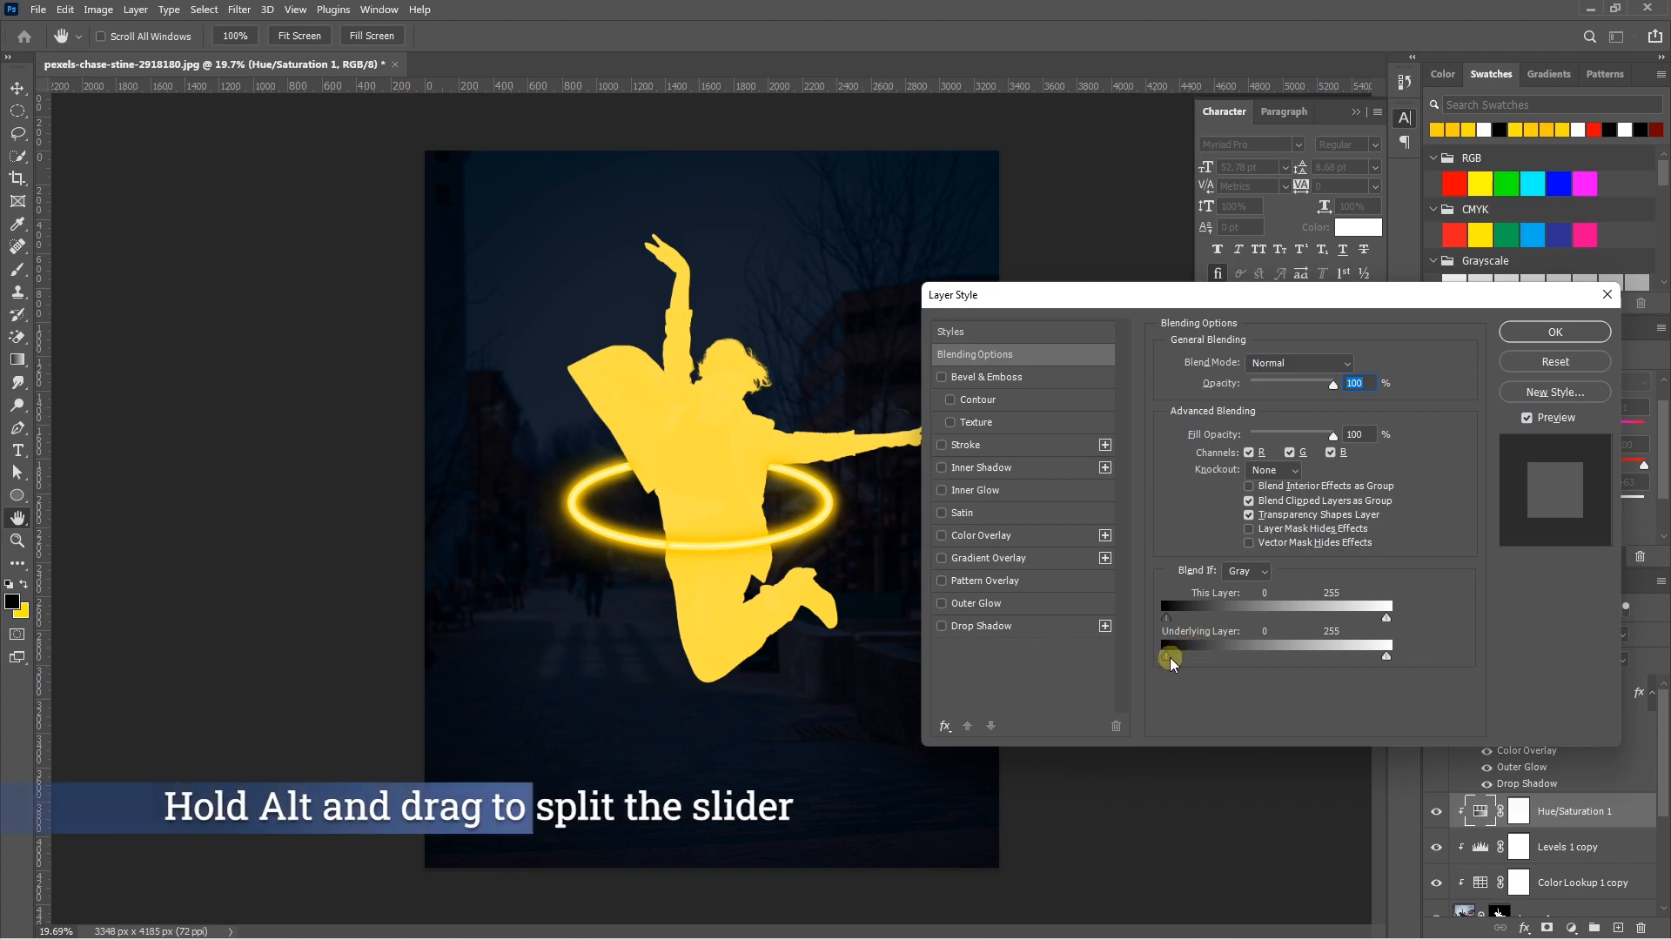
pyautogui.moveTo(1173, 663); pyautogui.dragTo(1189, 659)
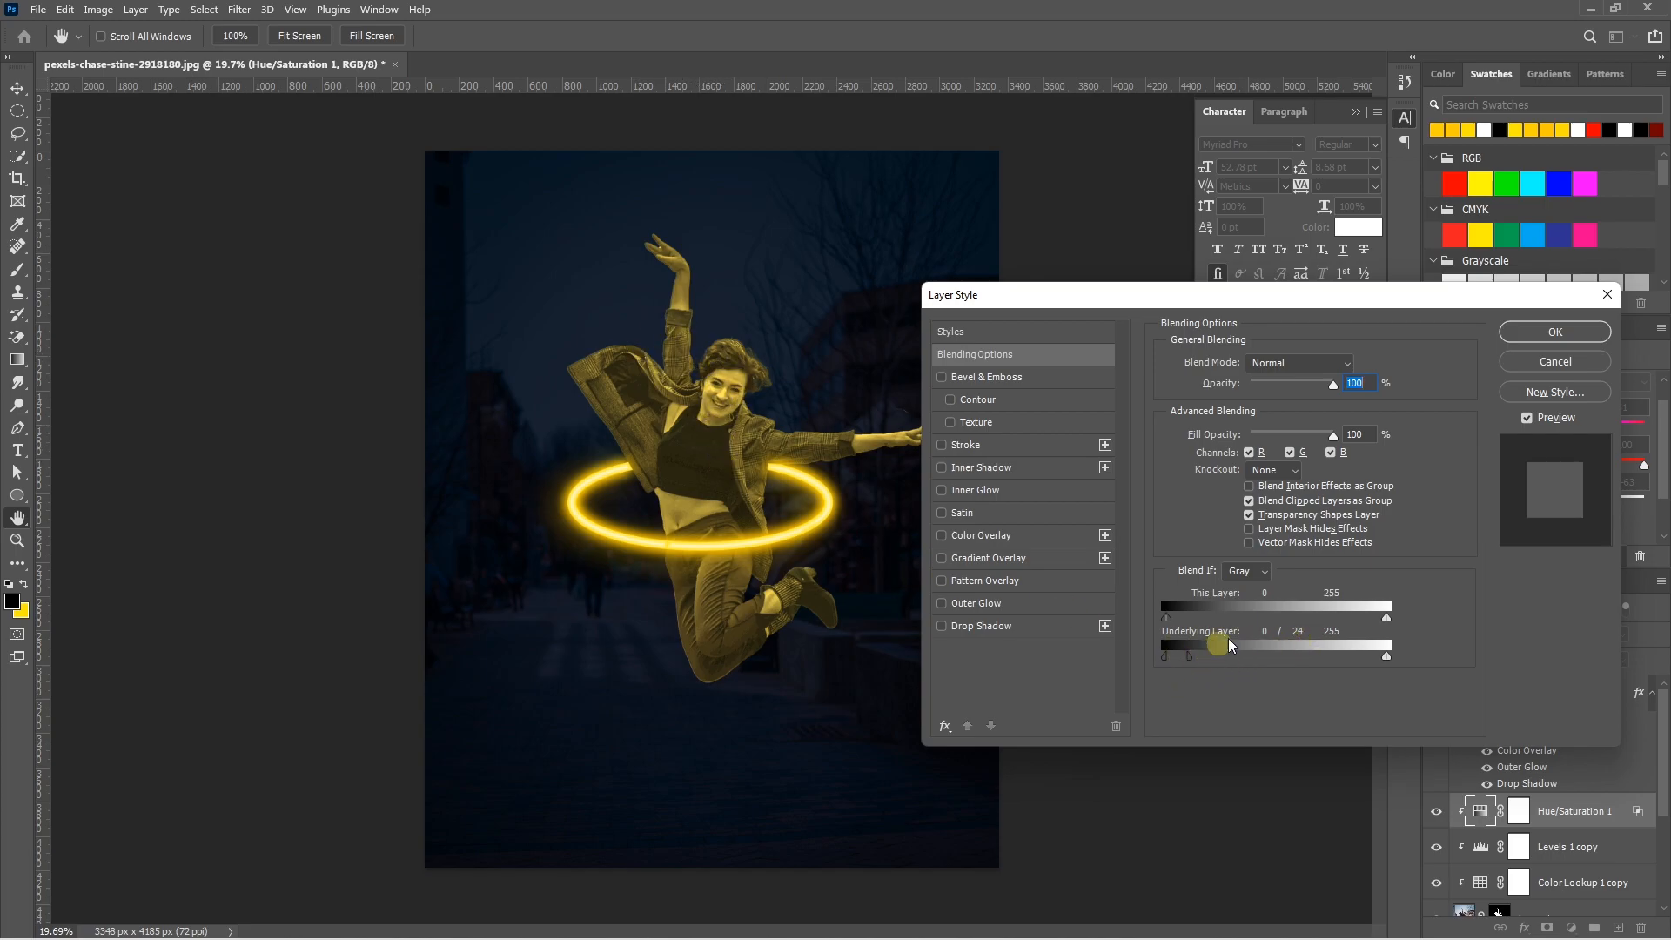
pyautogui.click(1555, 331)
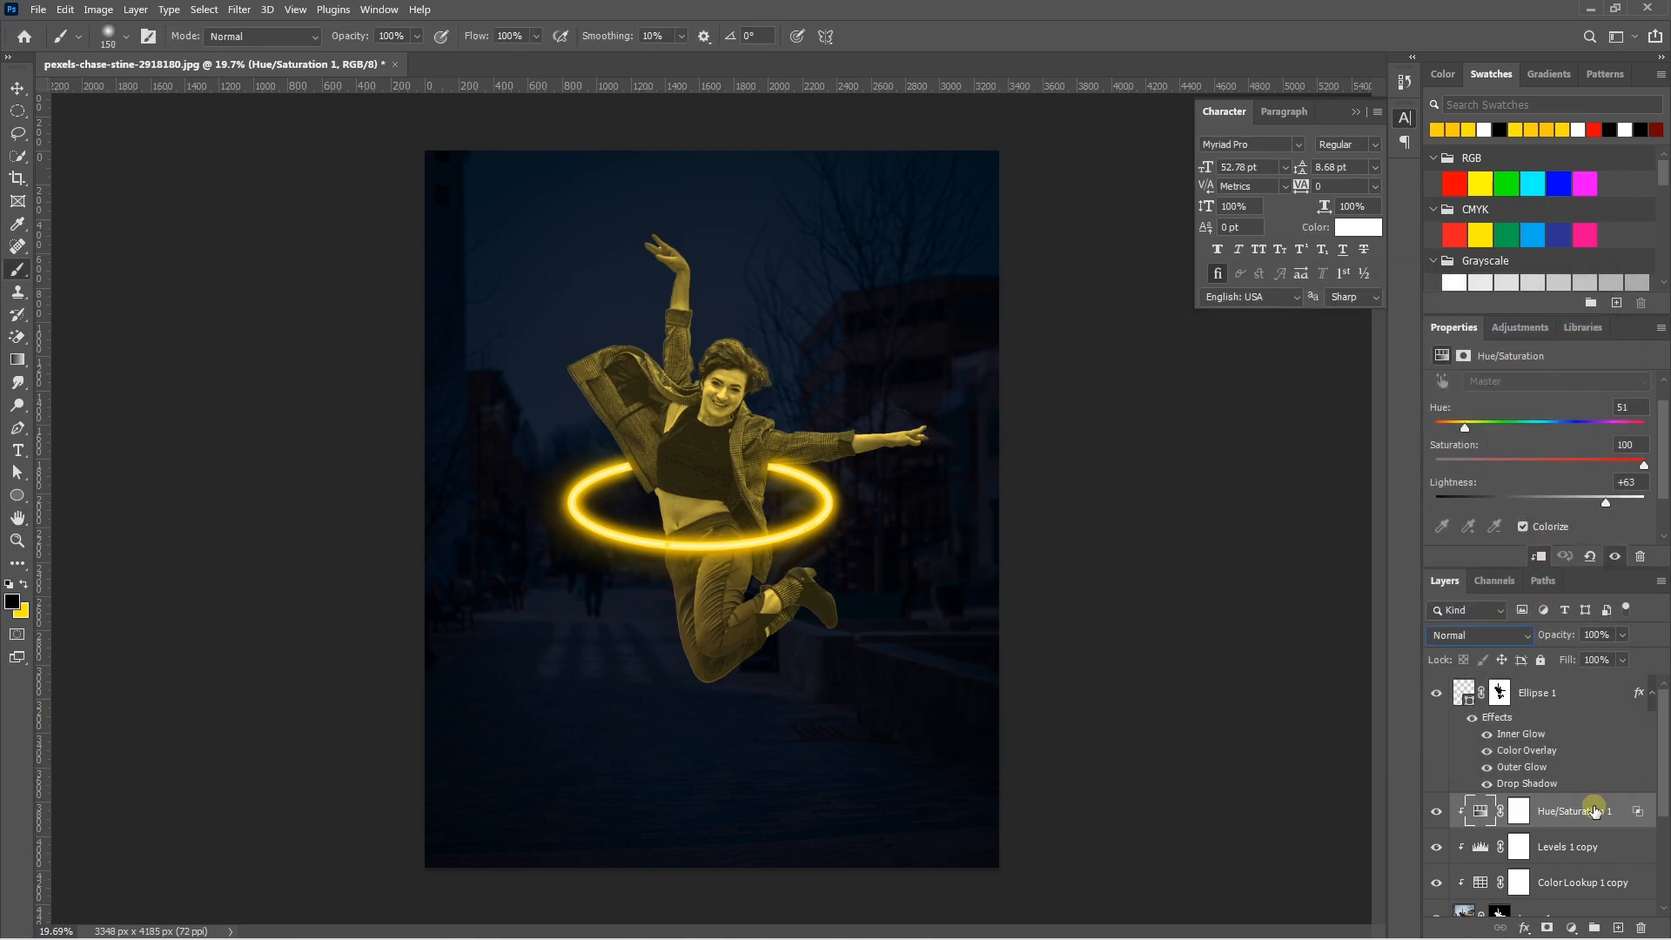
pyautogui.click(1515, 814)
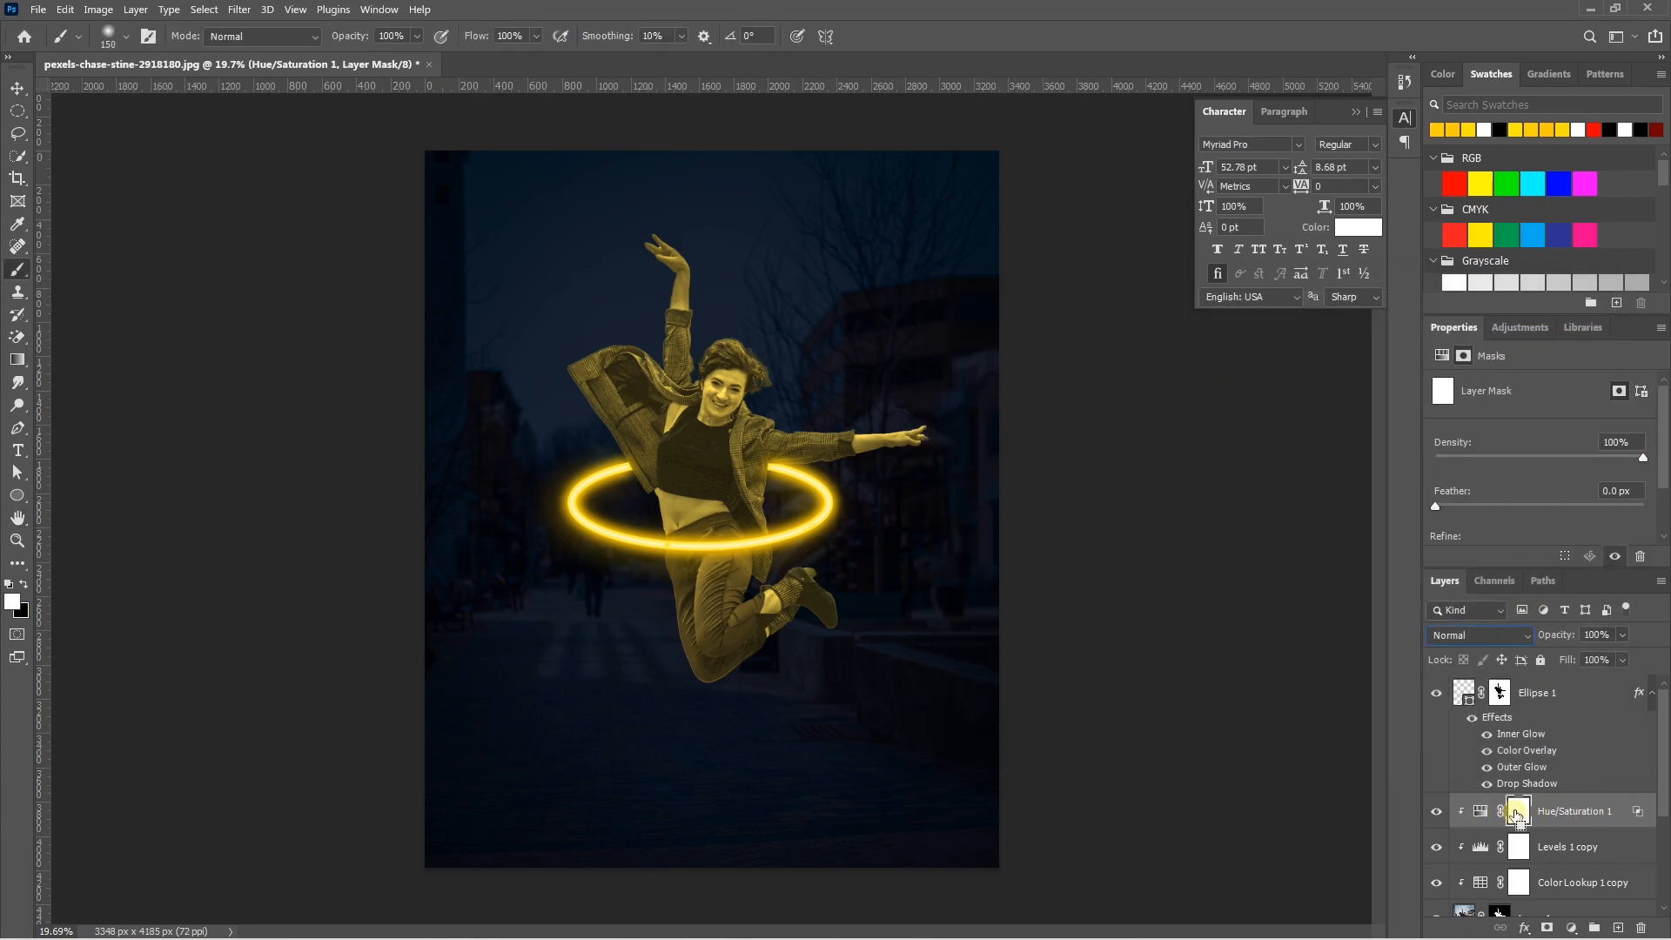
pyautogui.hotkey('ctrl', 'i')
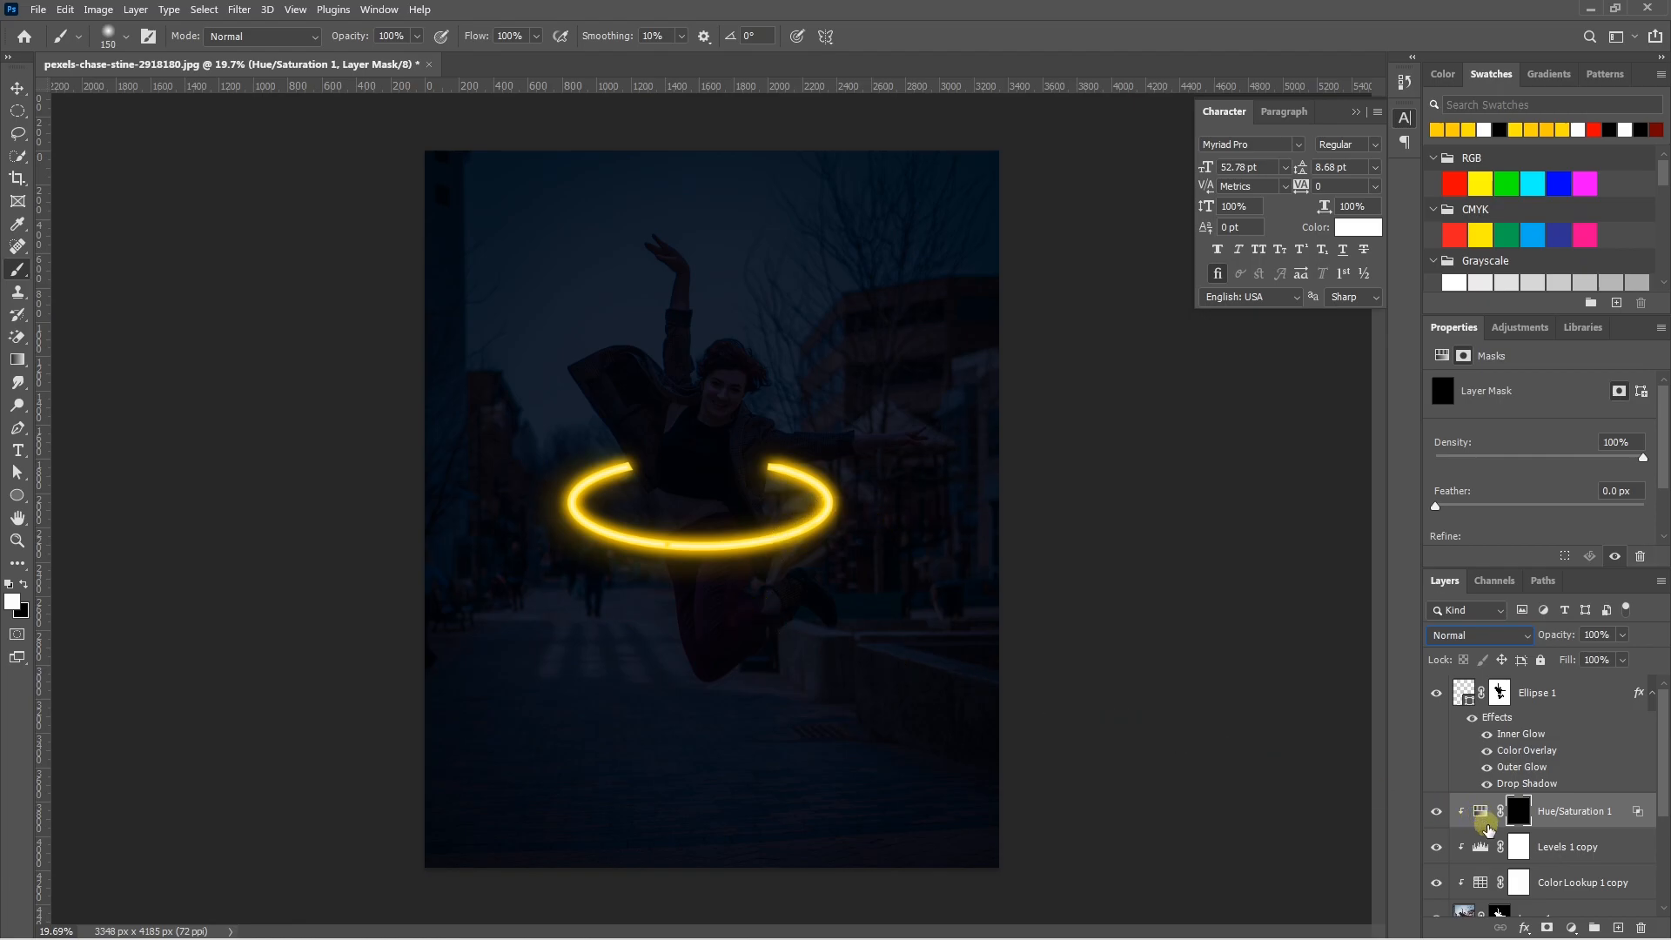
# Raise the white output level of the Levels 1 copy and Levels 1 adjustments slightly, with Levels 1 at 100
pyautogui.scroll(-3, 1520, 832)
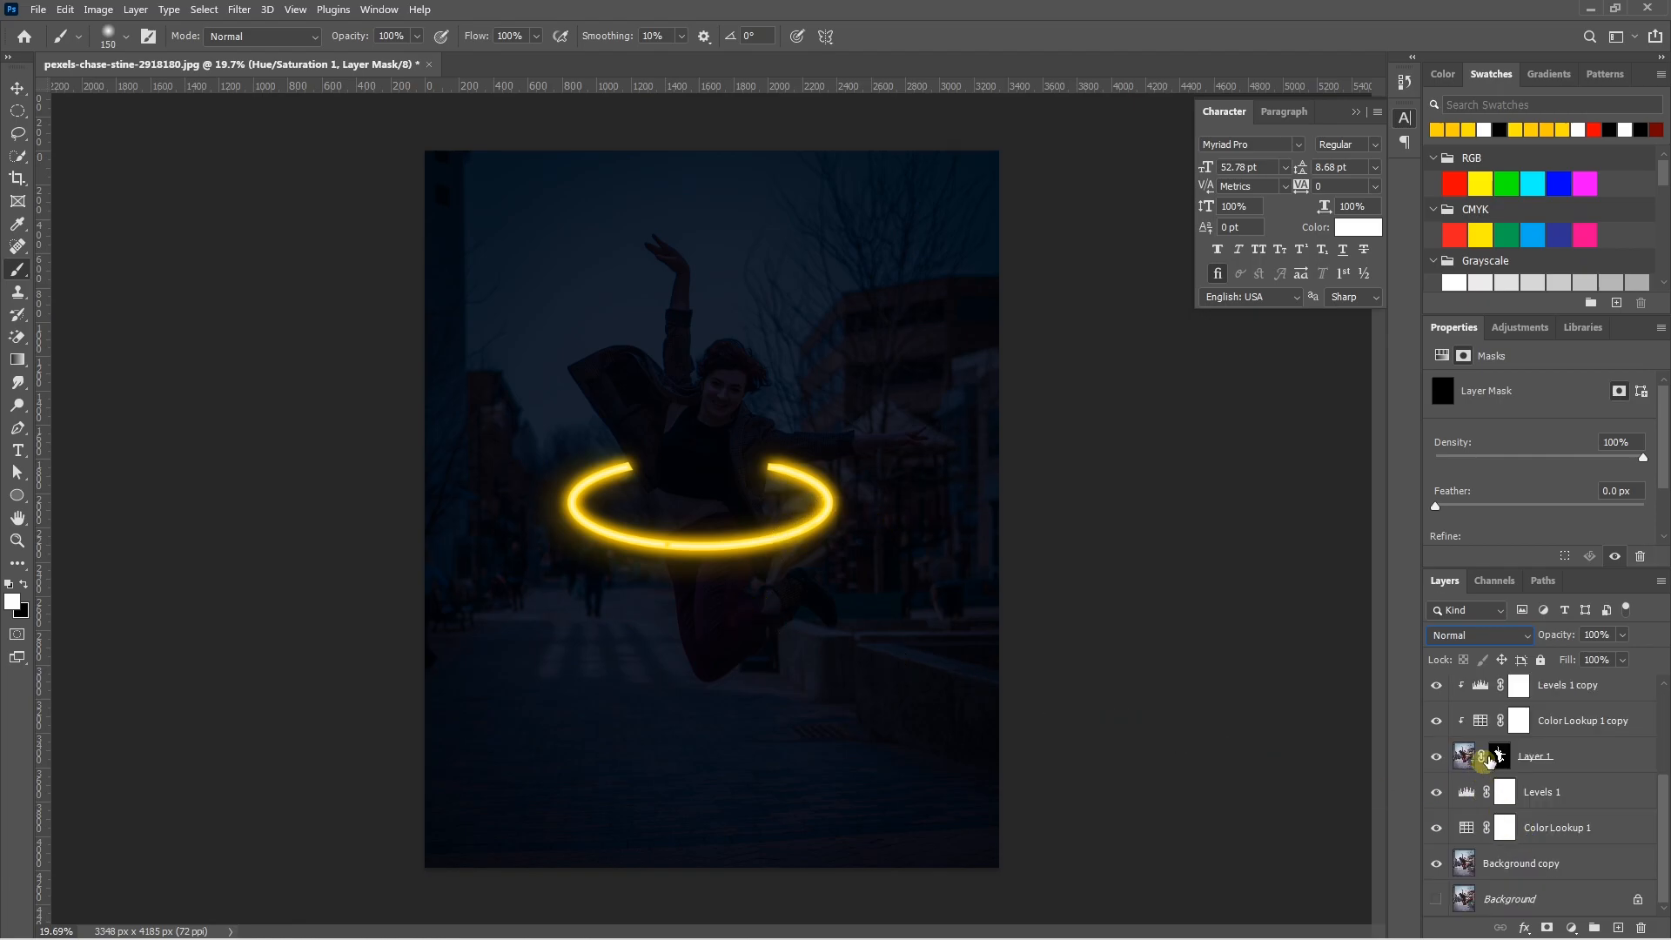
pyautogui.click(1482, 688)
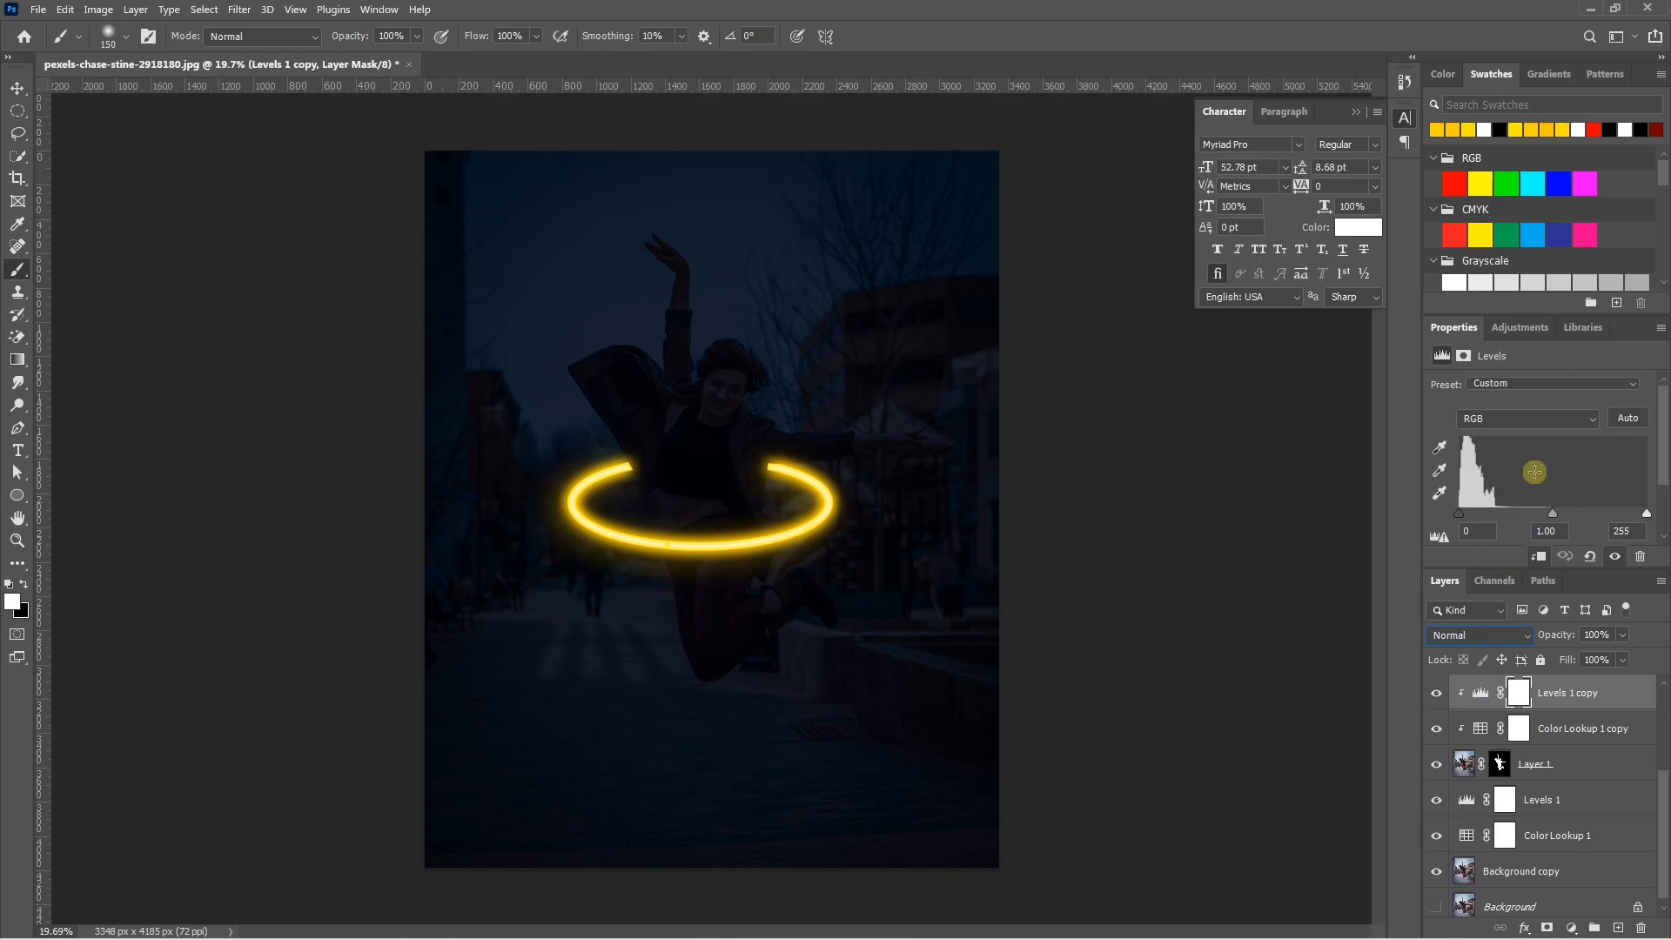
pyautogui.scroll(-2, 1534, 474)
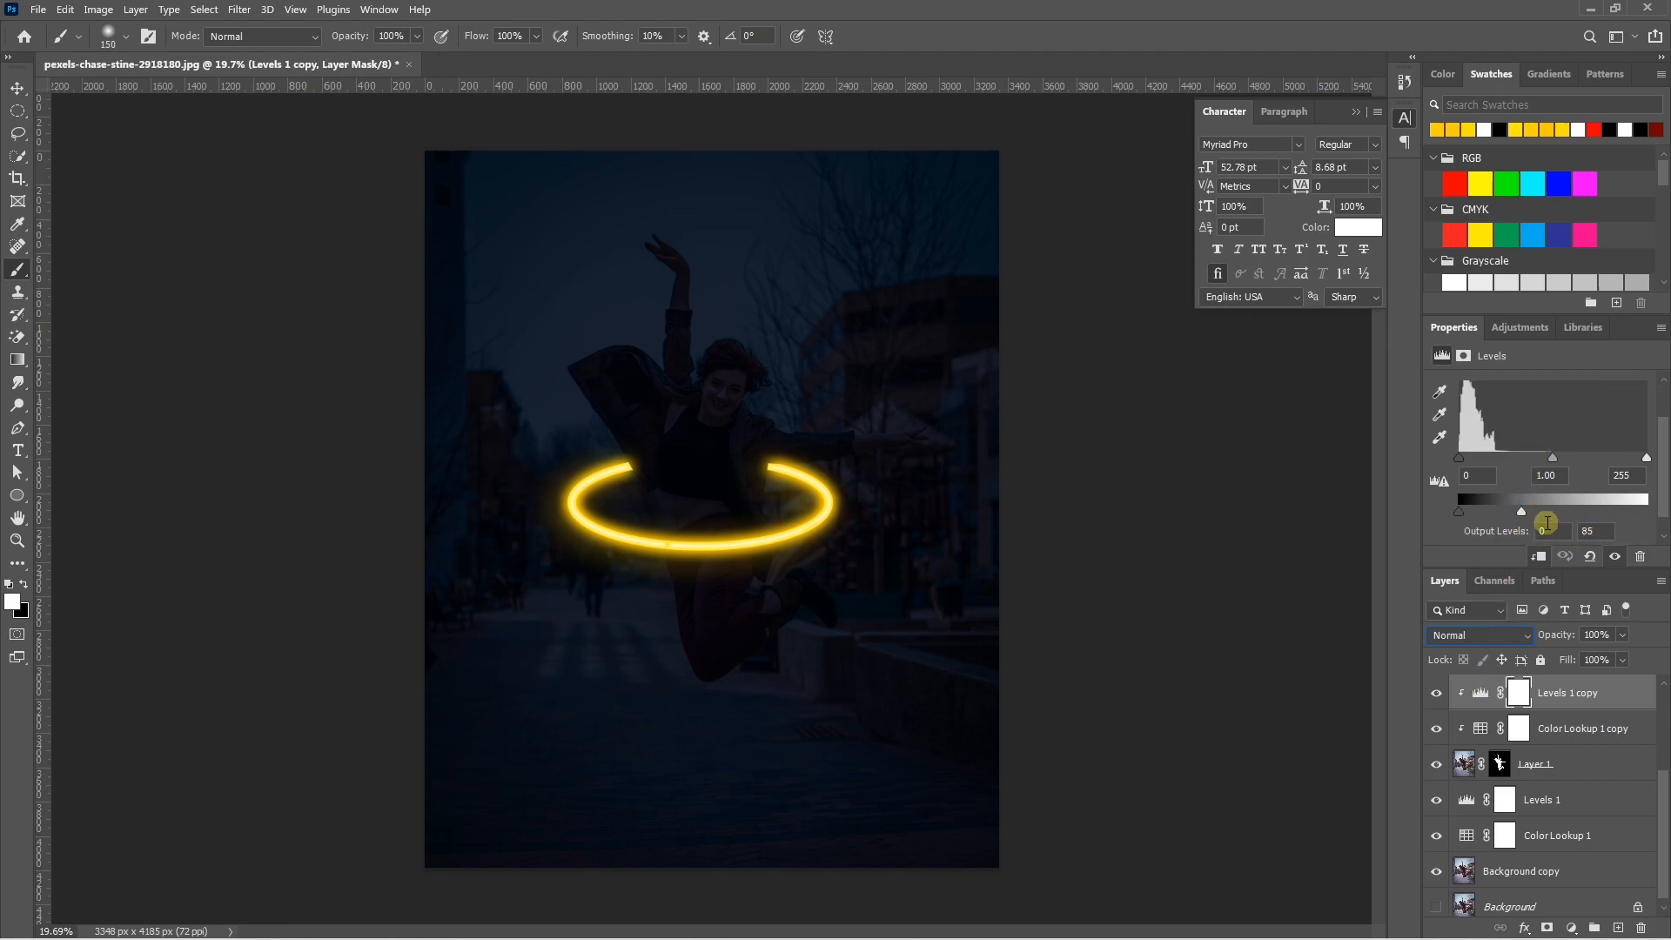
pyautogui.moveTo(1525, 514); pyautogui.dragTo(1532, 513)
pyautogui.click(1469, 799)
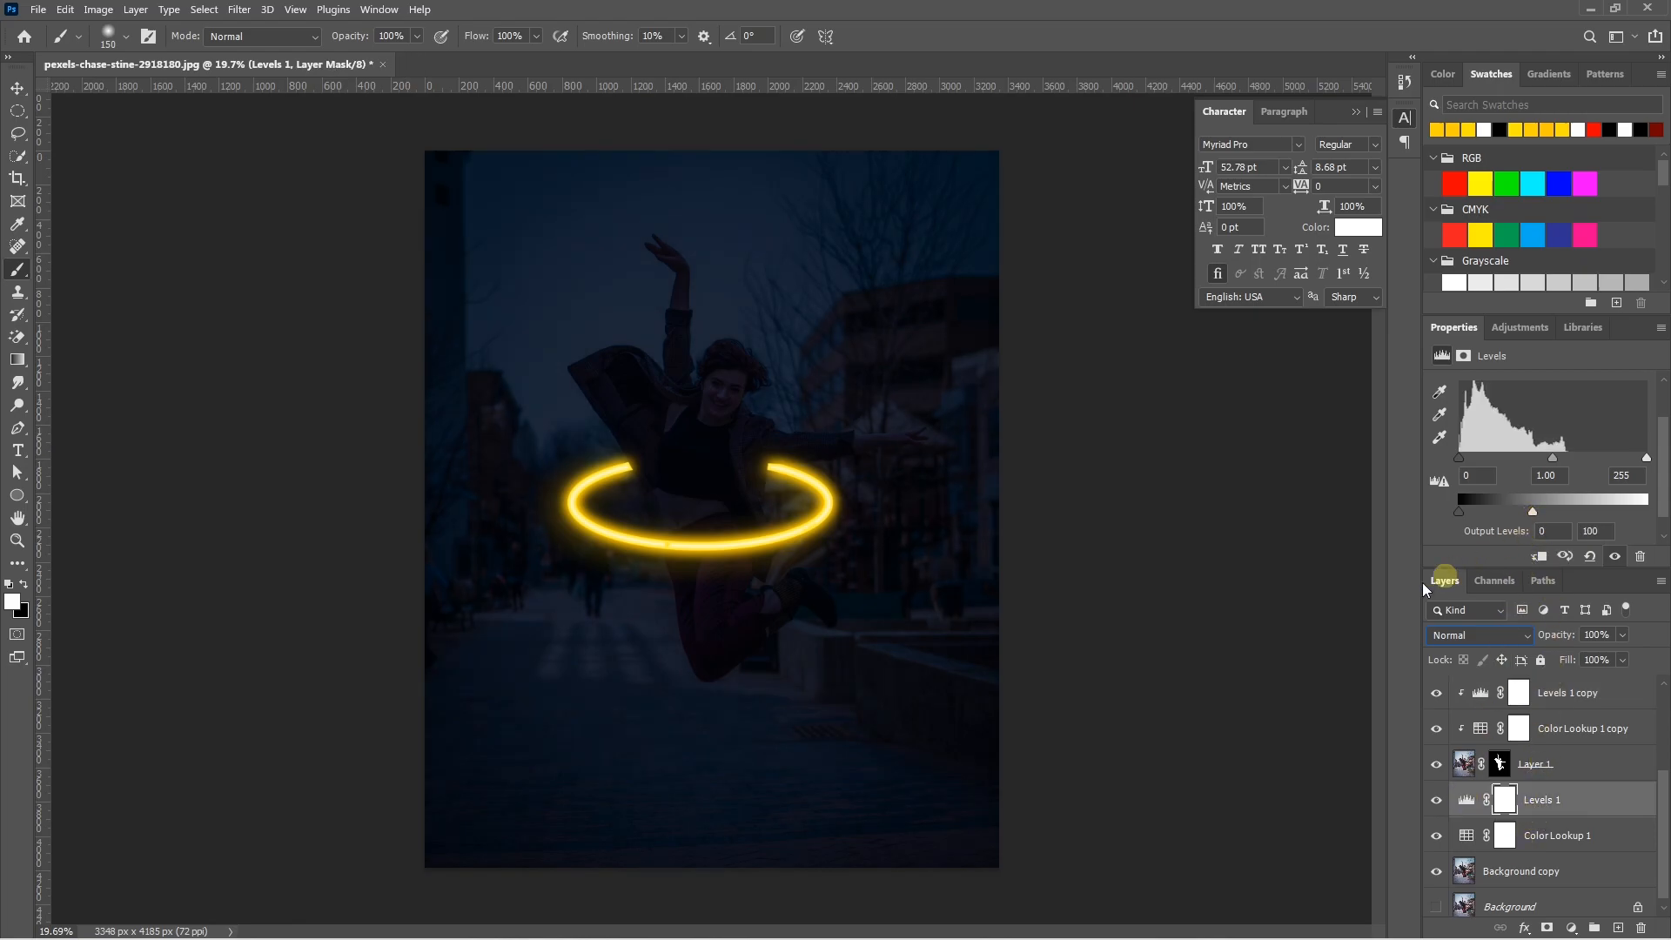
# Target the Hue/Saturation 1 layer mask and set up a soft 150 px brush with 9% hardness and 16% flow
pyautogui.scroll(3, 1511, 809)
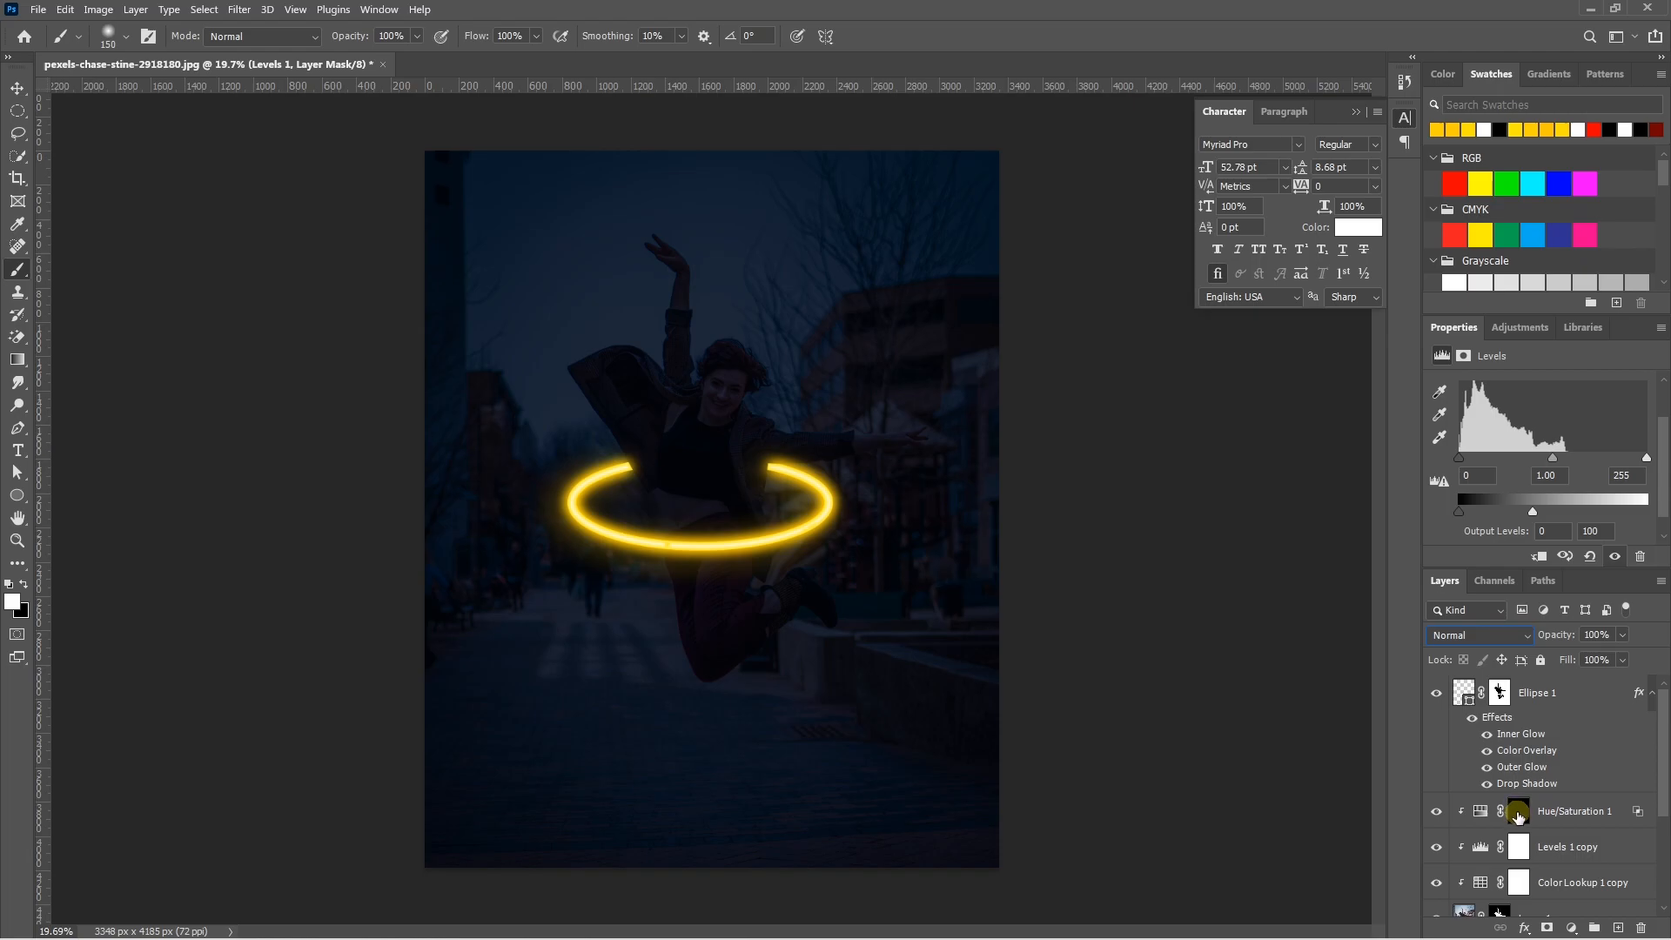
pyautogui.click(1518, 813)
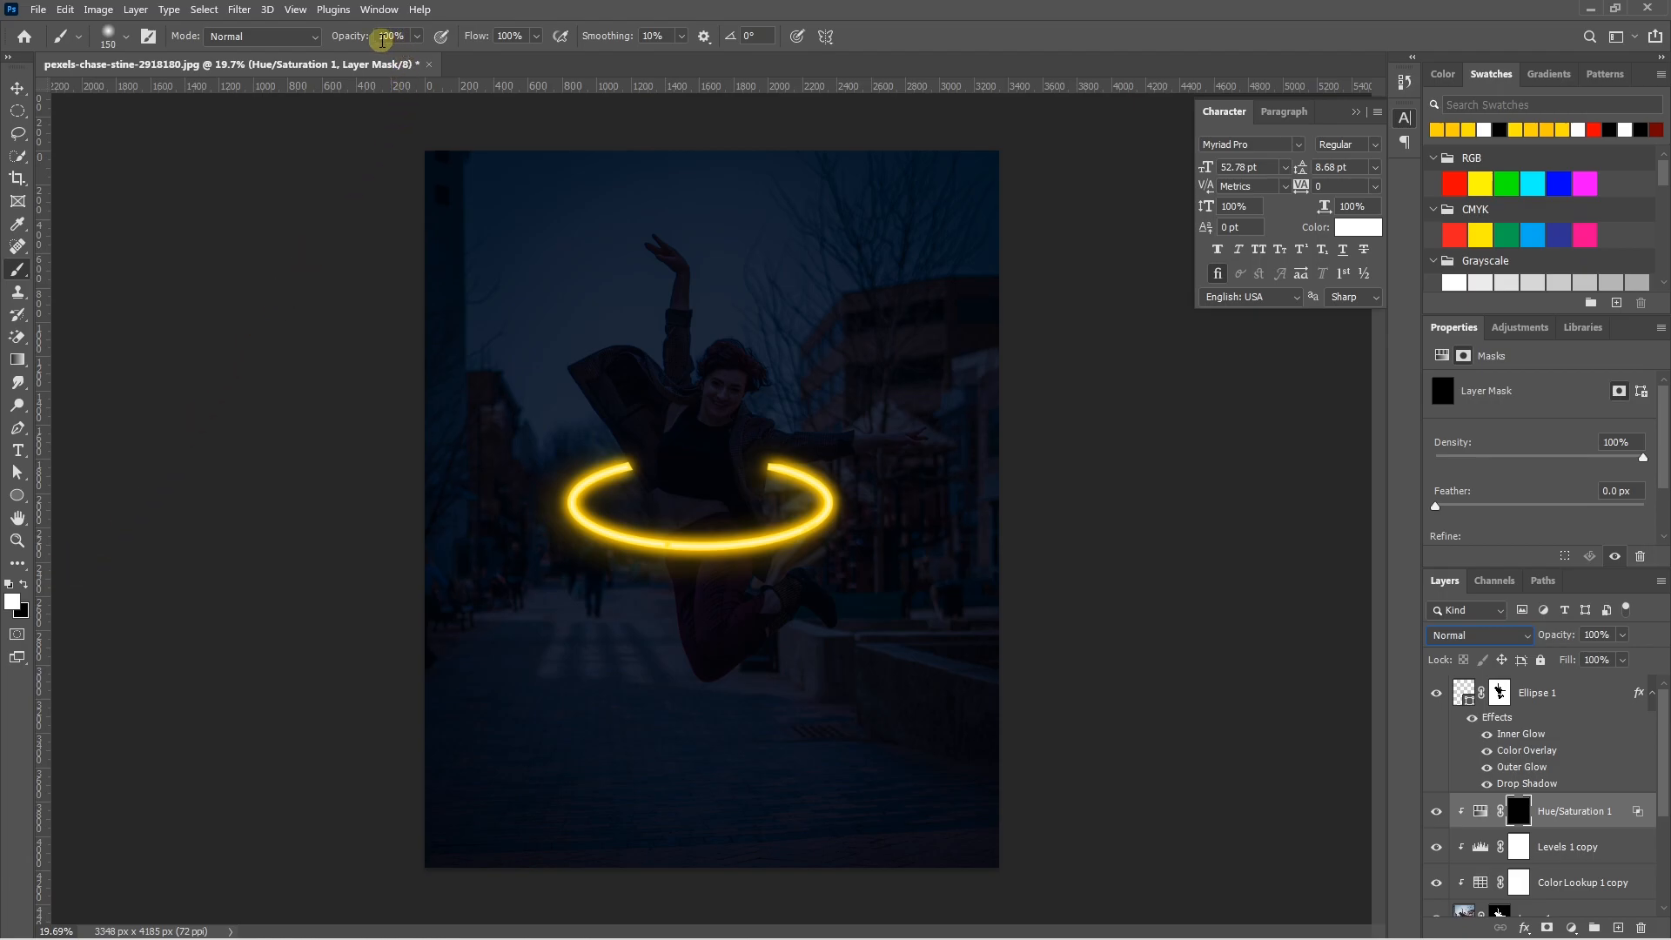
pyautogui.click(535, 35)
pyautogui.moveTo(539, 56); pyautogui.dragTo(484, 57)
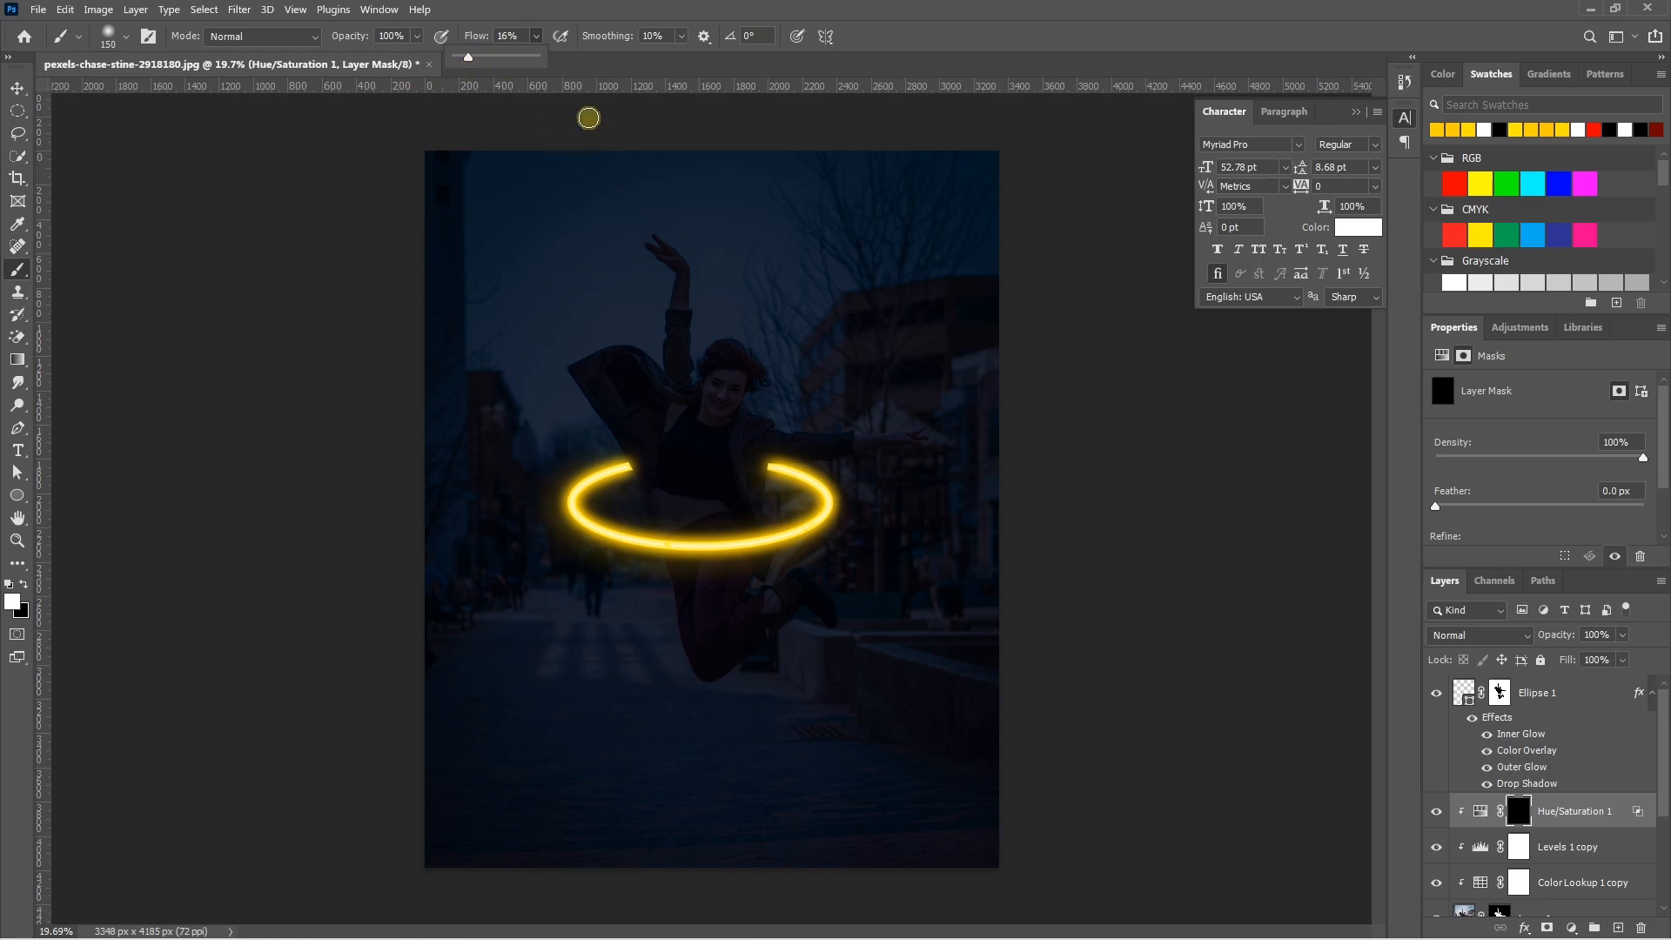
pyautogui.click(710, 397)
pyautogui.click(127, 40)
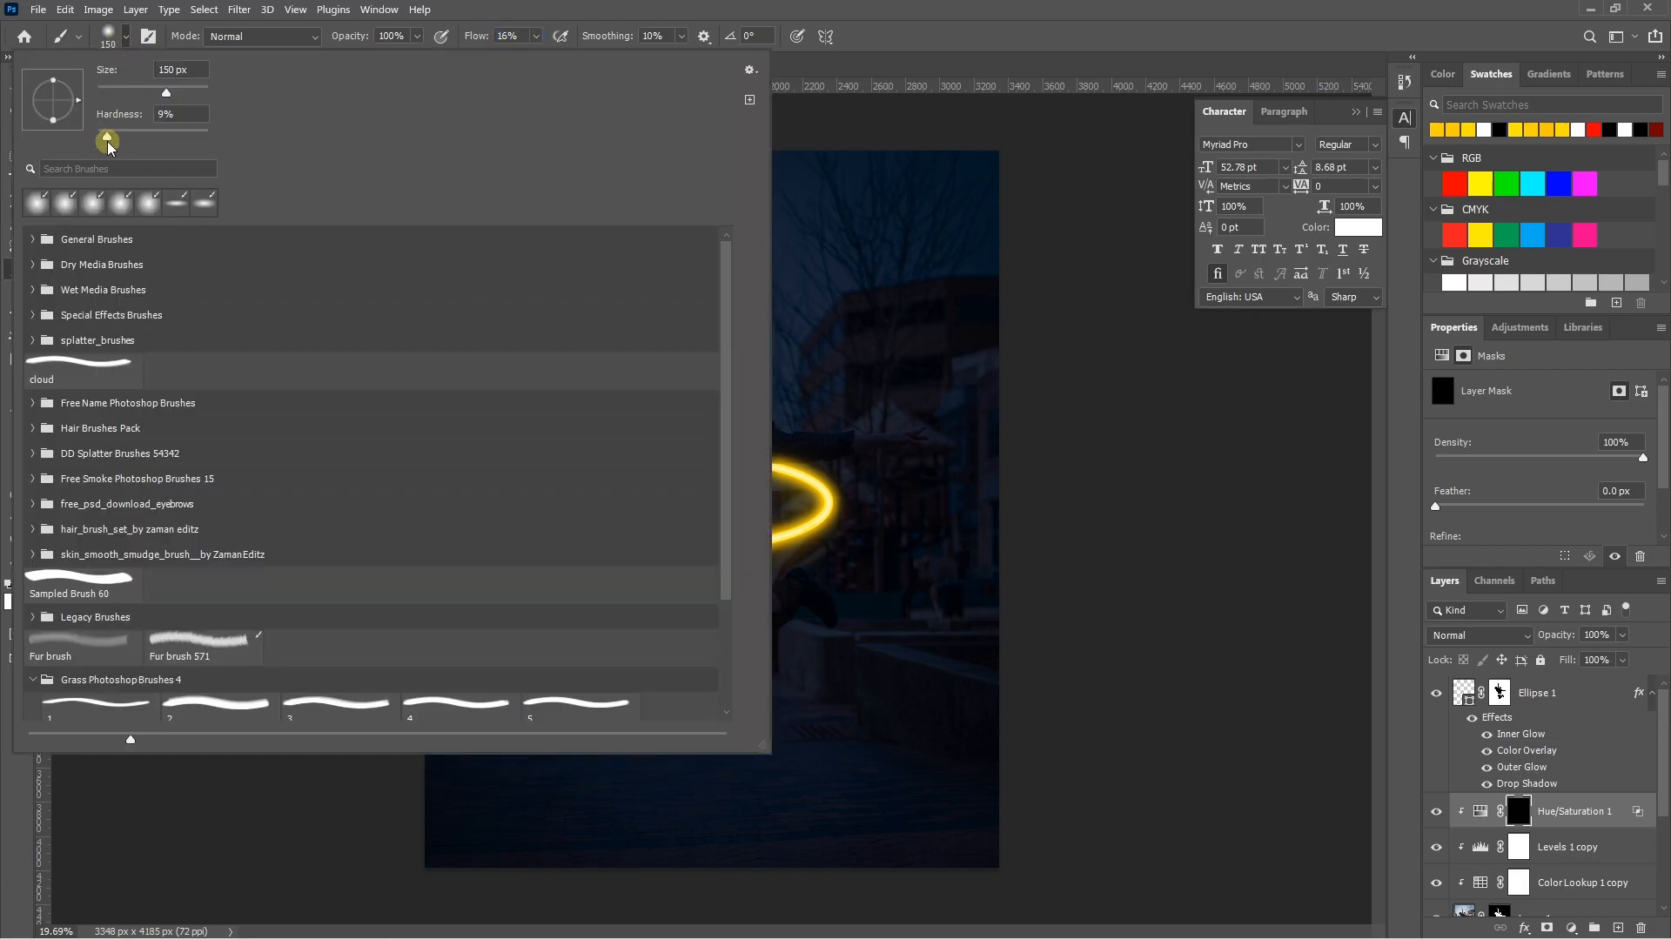
pyautogui.click(125, 38)
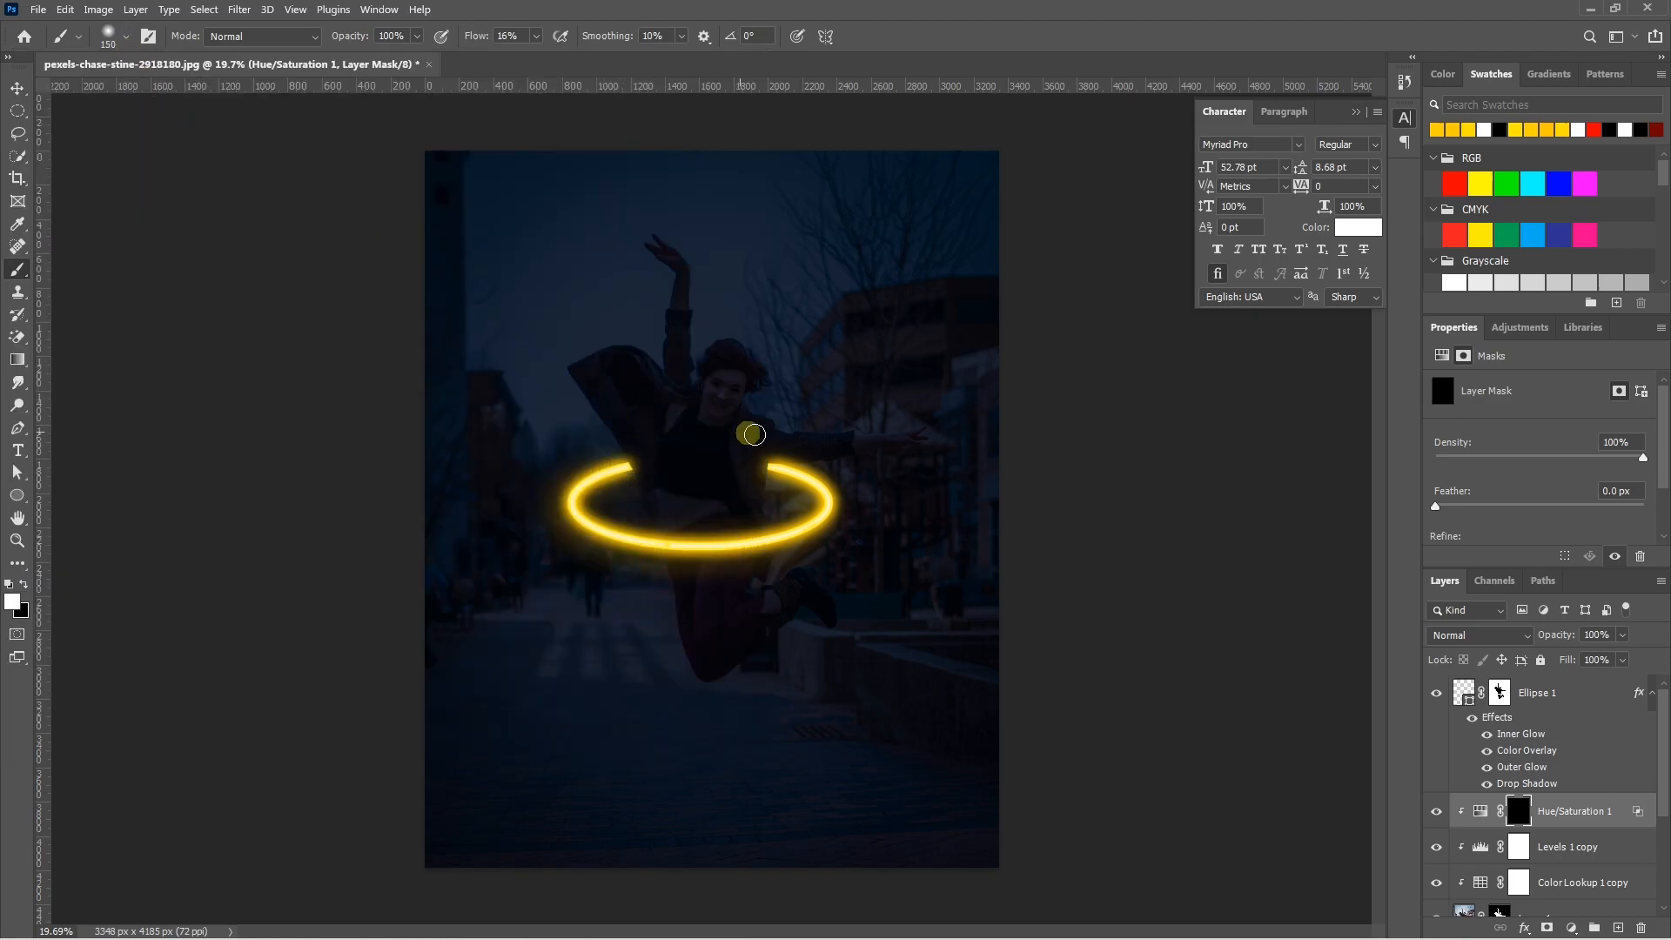
# Paint white on the Hue/Saturation 1 mask over the woman's bare waist, hips and upper thighs to reveal the yellow light
pyautogui.scroll(3, 700, 562)
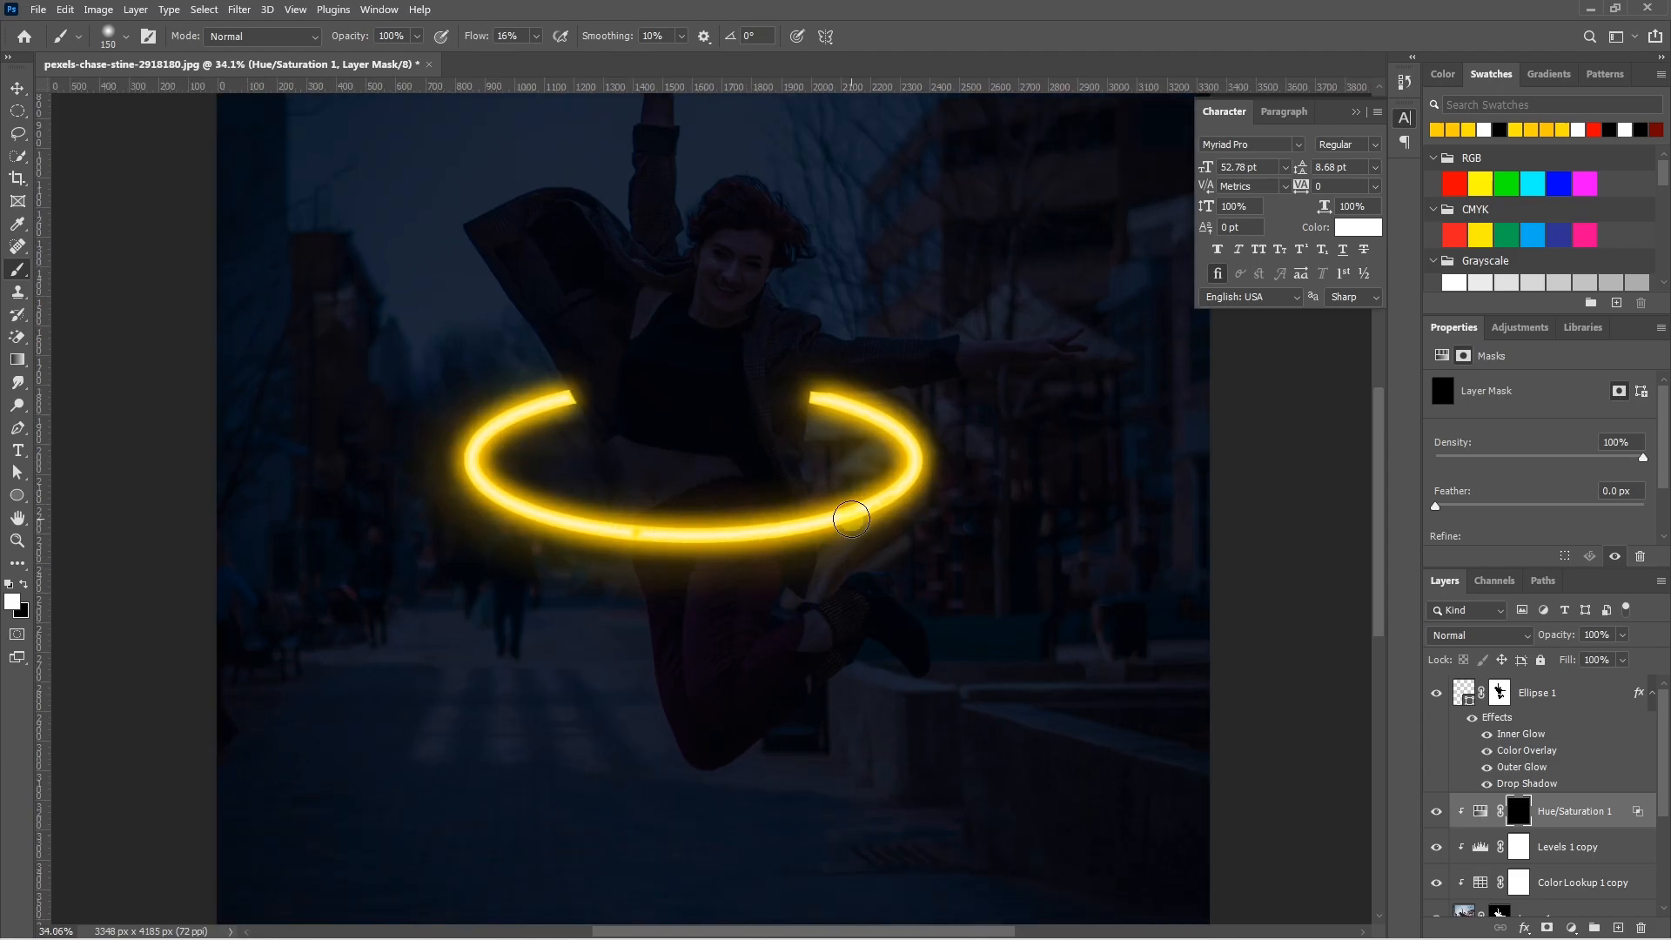
pyautogui.scroll(2, 788, 536)
pyautogui.press(']')
pyautogui.press(']')
pyautogui.press(']')
pyautogui.press(']')
pyautogui.press(']')
pyautogui.press(']')
pyautogui.moveTo(638, 591); pyautogui.dragTo(758, 601)
pyautogui.press('[')
pyautogui.press('[')
pyautogui.moveTo(702, 593)
pyautogui.mouseDown()
pyautogui.moveTo(785, 534)
pyautogui.moveTo(778, 568)
pyautogui.mouseUp()
pyautogui.press('[')
pyautogui.press('[')
pyautogui.press('[')
pyautogui.press('[')
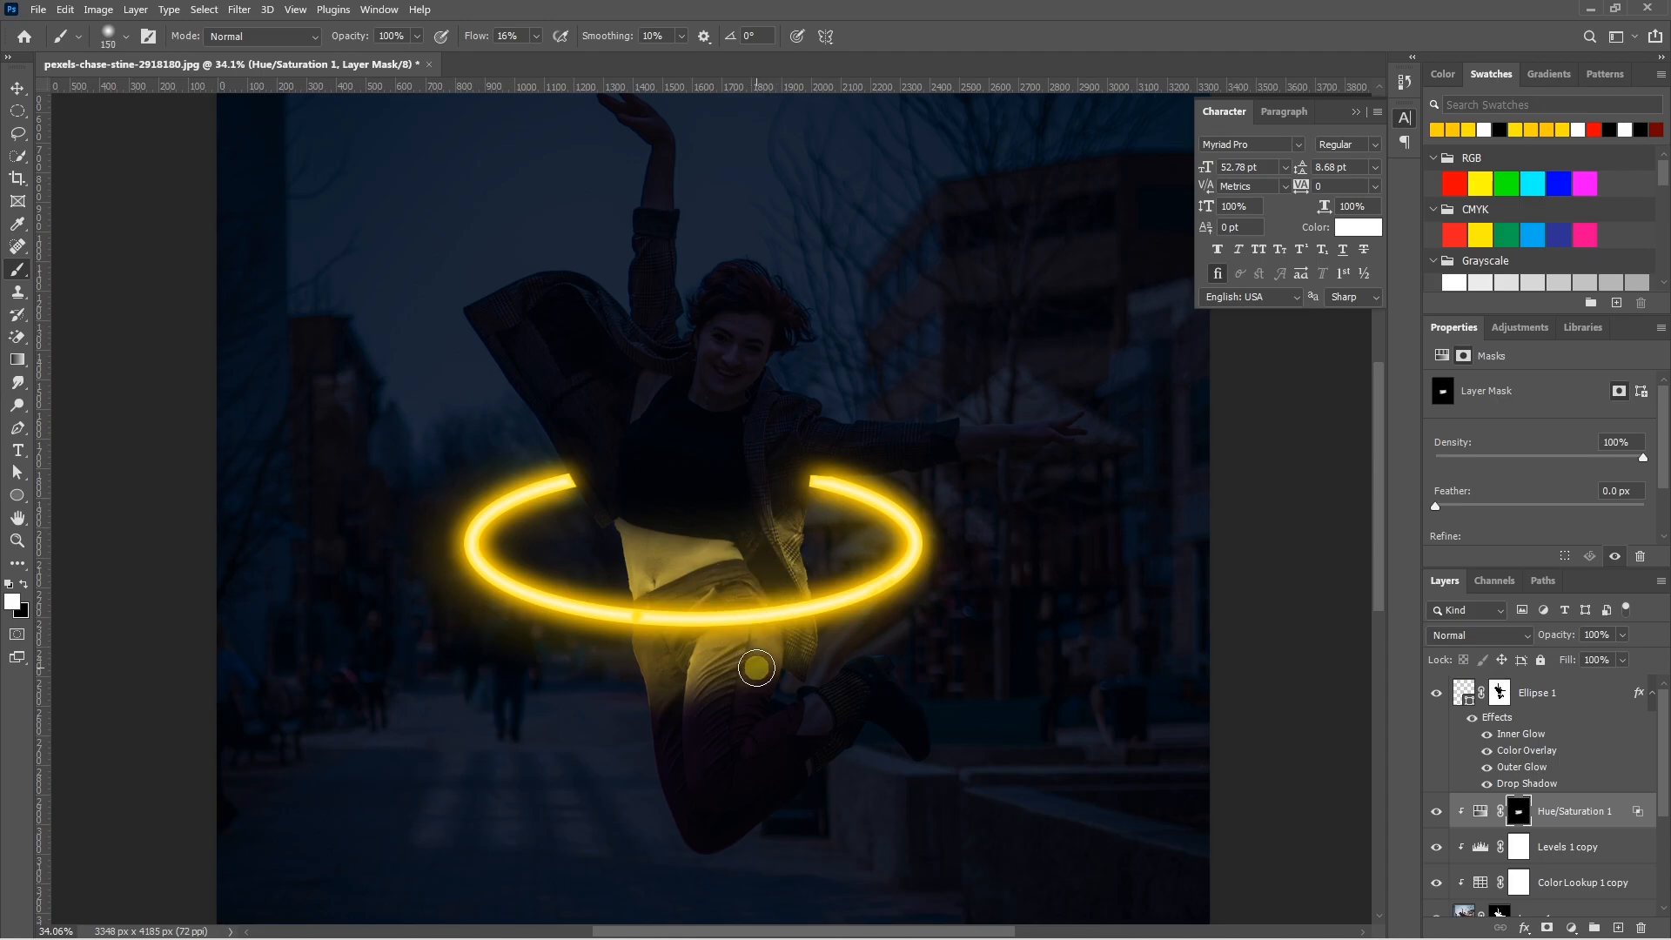
# Paint the yellow light onto the woman's lower legs and shoe on the Hue/Saturation 1 mask, varying the brush size
pyautogui.moveTo(746, 702)
pyautogui.mouseDown()
pyautogui.moveTo(858, 664)
pyautogui.moveTo(792, 721)
pyautogui.moveTo(895, 650)
pyautogui.moveTo(905, 687)
pyautogui.mouseUp()
pyautogui.press(']')
pyautogui.press(']')
pyautogui.press(']')
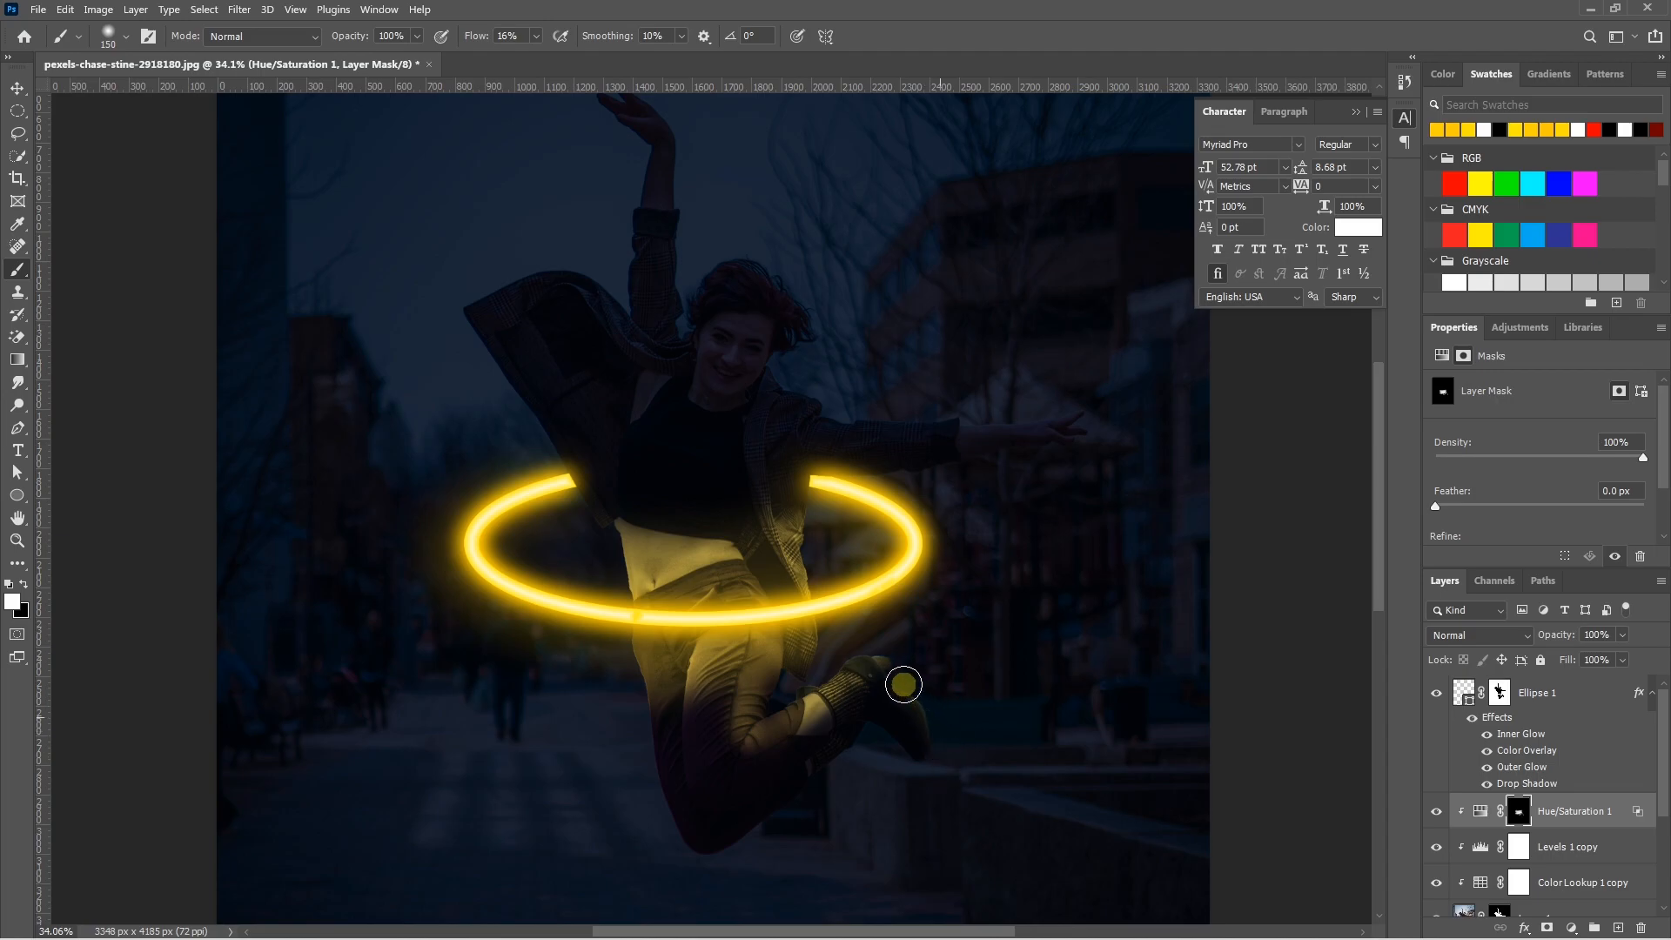
pyautogui.scroll(-1, 899, 682)
pyautogui.press('[')
pyautogui.press('[')
pyautogui.press('[')
pyautogui.click(417, 37)
pyautogui.moveTo(378, 56)
pyautogui.mouseDown()
pyautogui.moveTo(350, 55)
pyautogui.moveTo(608, 66)
pyautogui.mouseUp()
pyautogui.click(701, 745)
pyautogui.press(']')
pyautogui.click(416, 35)
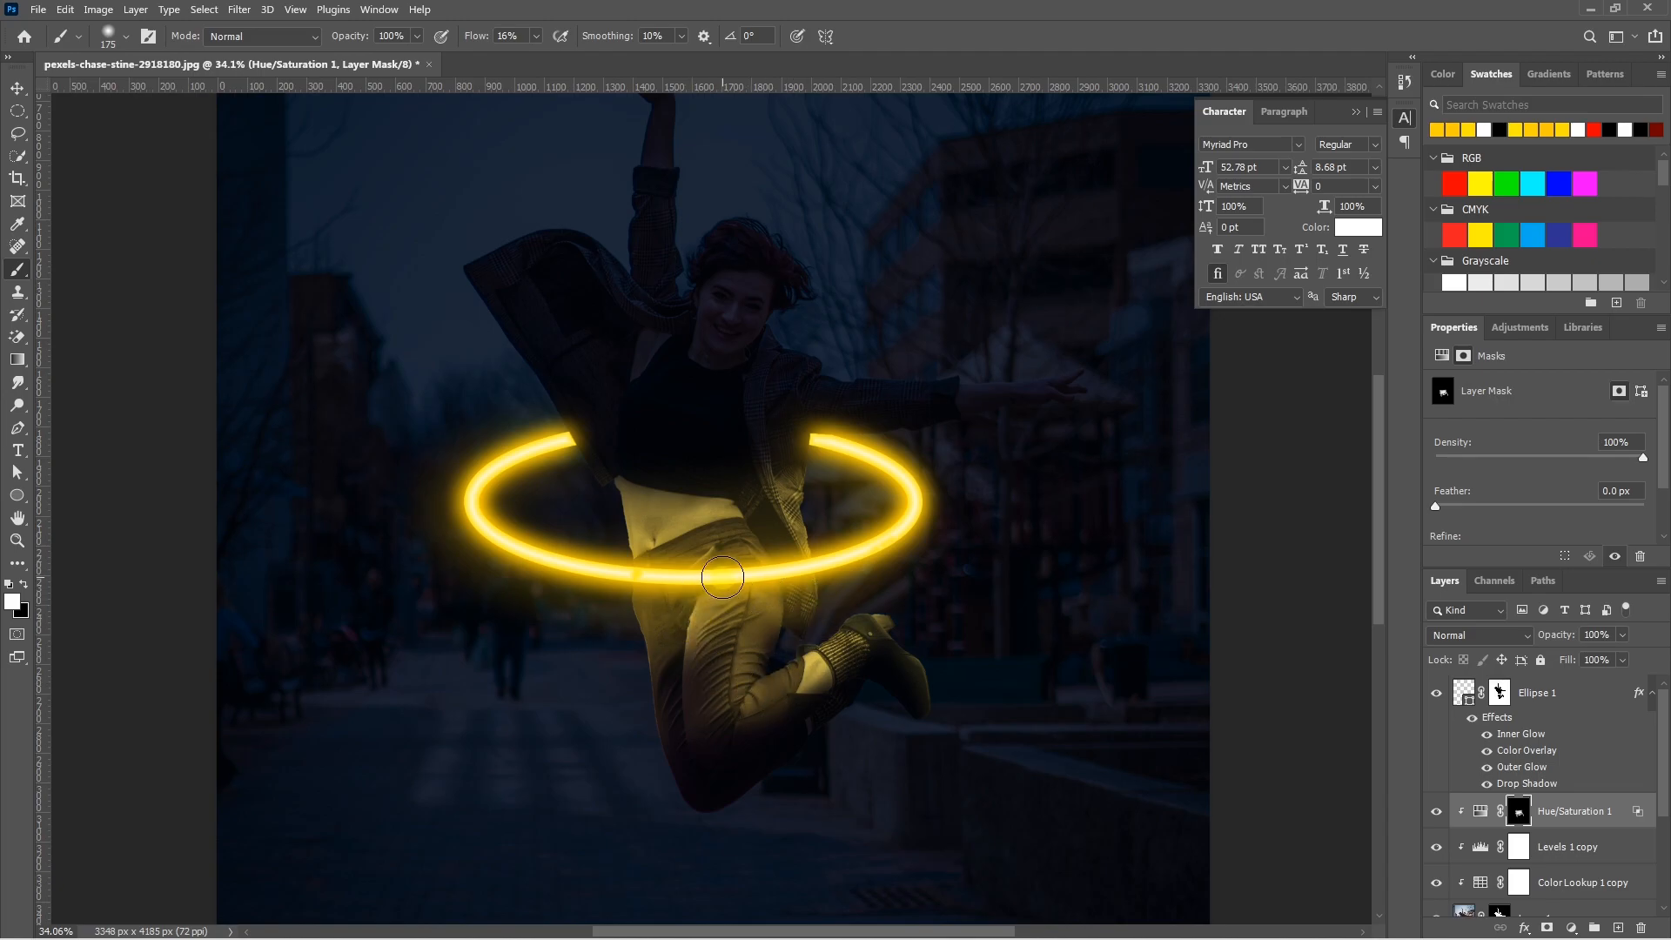
# Paint the yellow light along the jacket side and outstretched arm, and soften the arm's upper edge with black on the mask
pyautogui.scroll(2, 723, 577)
pyautogui.moveTo(777, 570)
pyautogui.mouseDown()
pyautogui.moveTo(809, 520)
pyautogui.moveTo(791, 523)
pyautogui.moveTo(1026, 506)
pyautogui.moveTo(964, 528)
pyautogui.moveTo(1116, 494)
pyautogui.moveTo(1016, 542)
pyautogui.moveTo(940, 557)
pyautogui.moveTo(941, 480)
pyautogui.moveTo(1093, 459)
pyautogui.mouseUp()
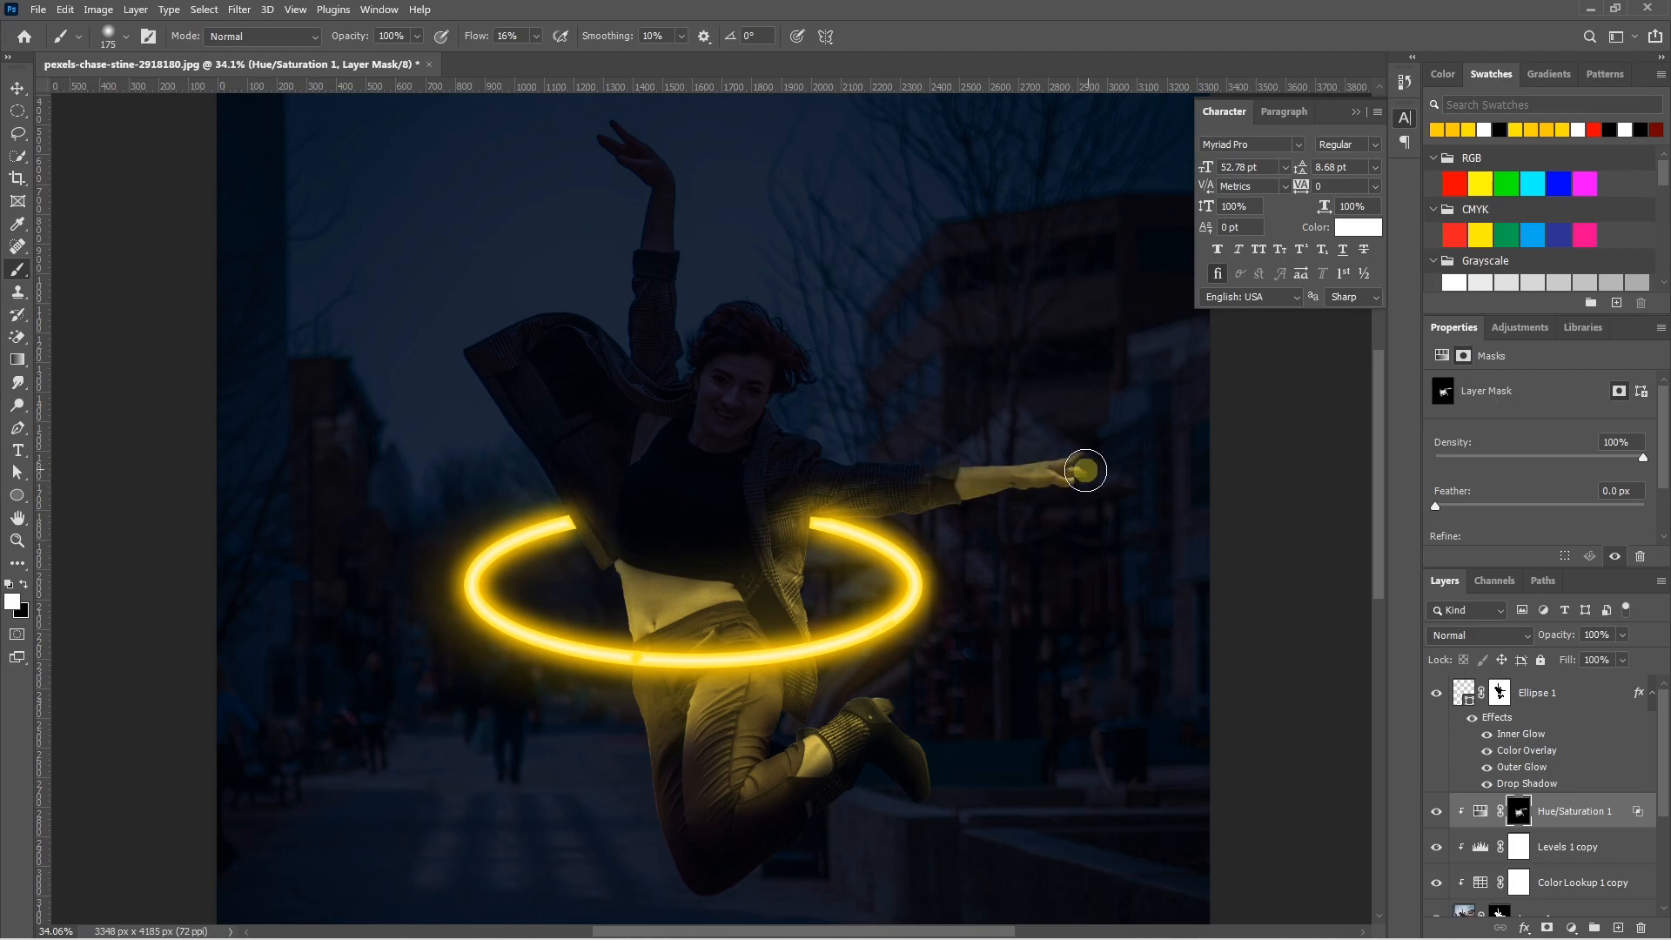
pyautogui.press('x')
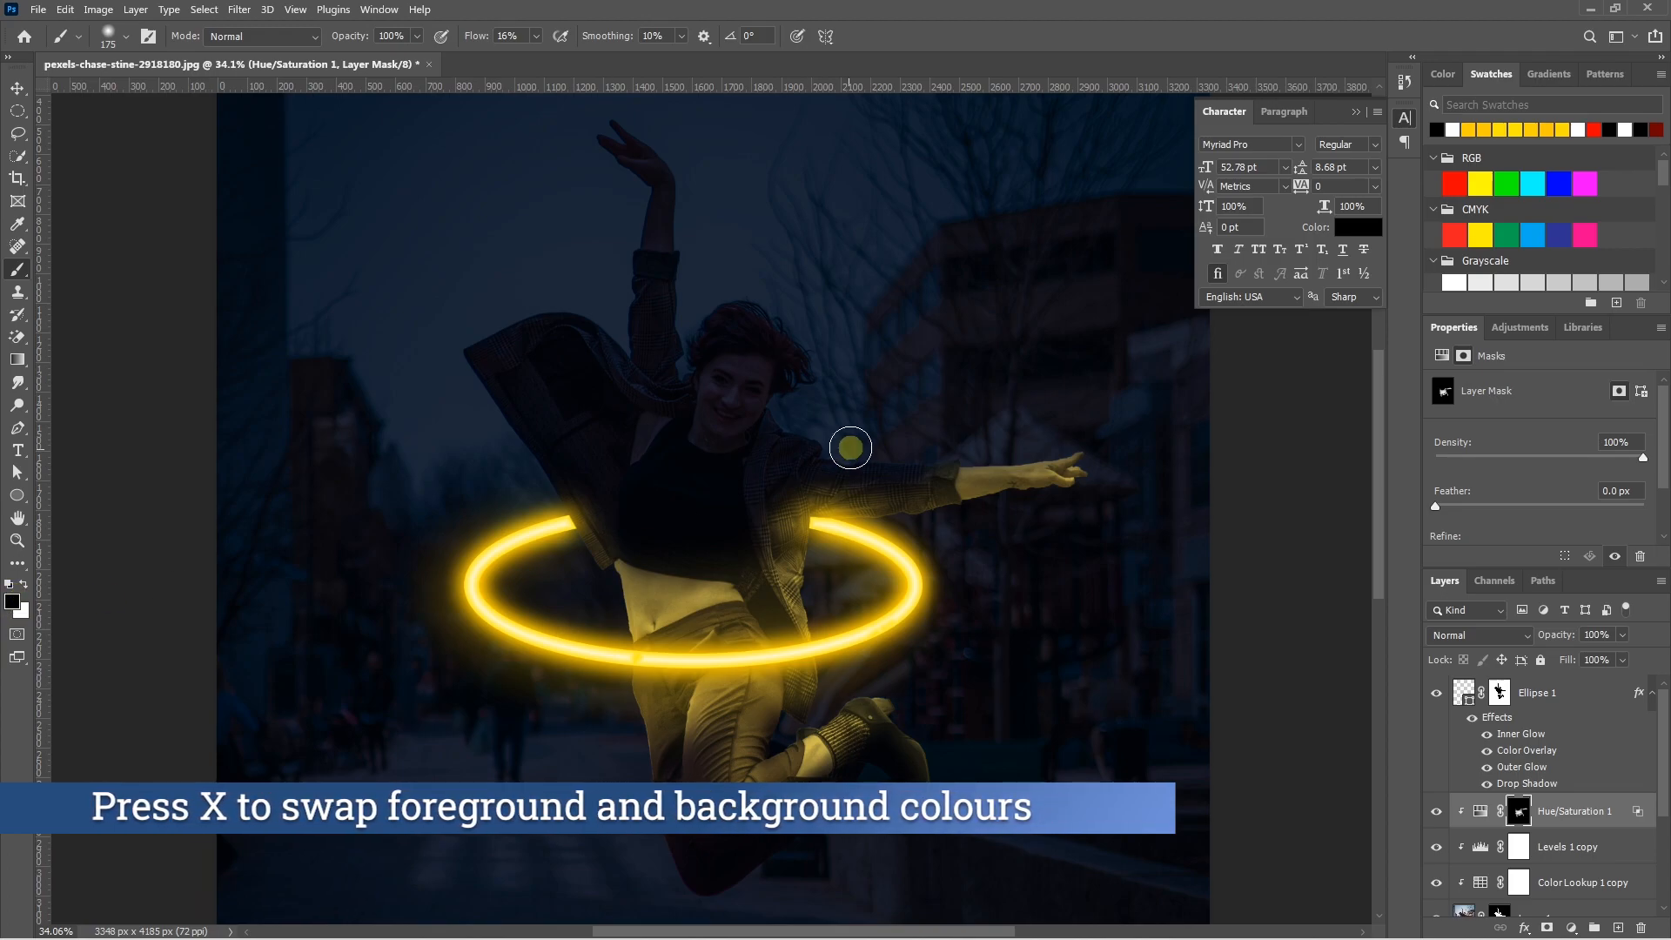
pyautogui.moveTo(1097, 442)
pyautogui.mouseDown()
pyautogui.moveTo(940, 451)
pyautogui.moveTo(1108, 433)
pyautogui.moveTo(890, 456)
pyautogui.moveTo(809, 532)
pyautogui.mouseUp()
pyautogui.press('x')
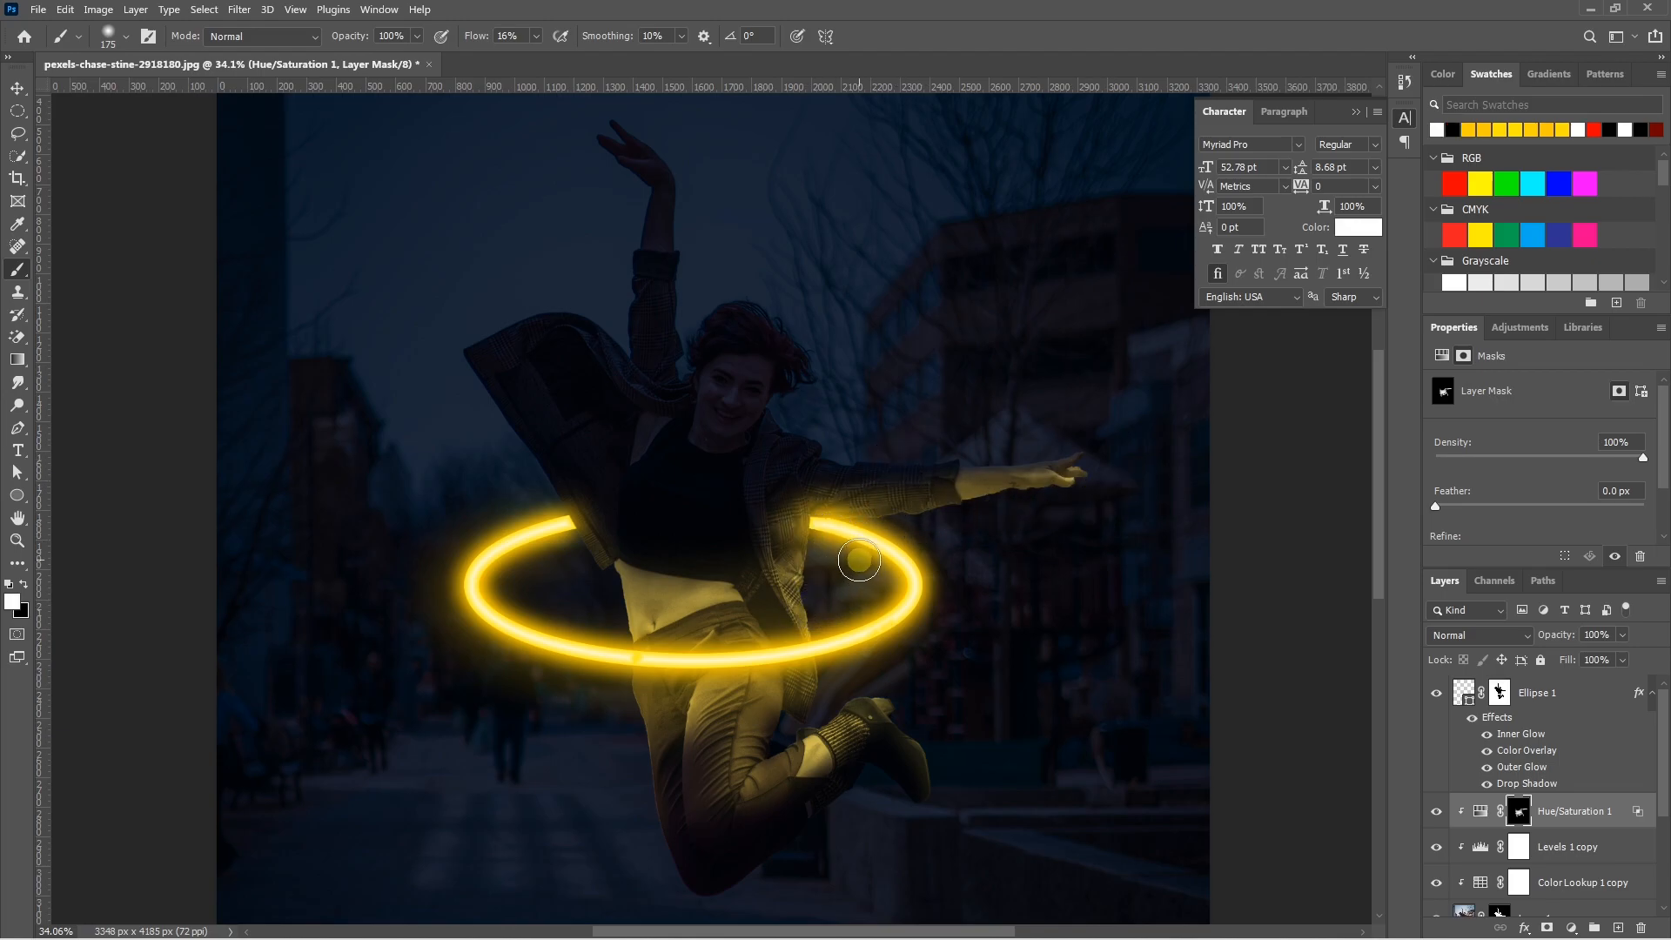
pyautogui.scroll(-1, 806, 524)
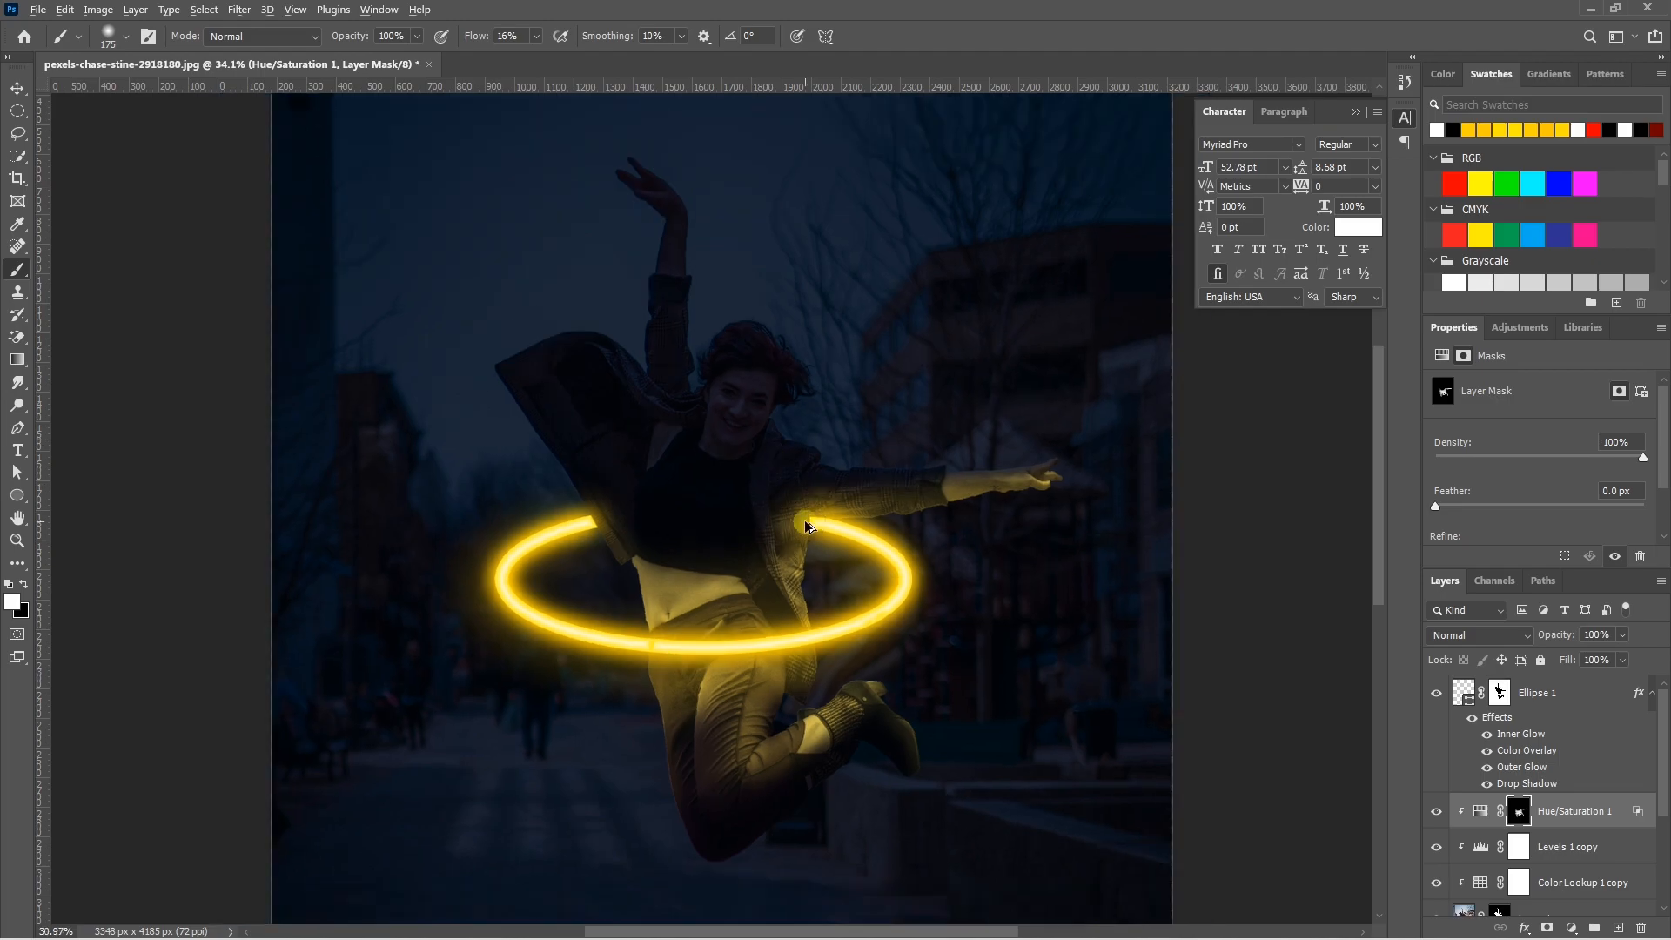
# Paint the yellow light onto the woman's open jacket, neck and face on the Hue/Saturation 1 mask, using a smaller brush for the face
pyautogui.scroll(-1, 806, 524)
pyautogui.scroll(2, 684, 537)
pyautogui.moveTo(671, 541); pyautogui.dragTo(557, 353)
pyautogui.scroll(1, 761, 467)
pyautogui.scroll(4, 755, 470)
pyautogui.press('[')
pyautogui.press('[')
pyautogui.moveTo(750, 470); pyautogui.dragTo(735, 387)
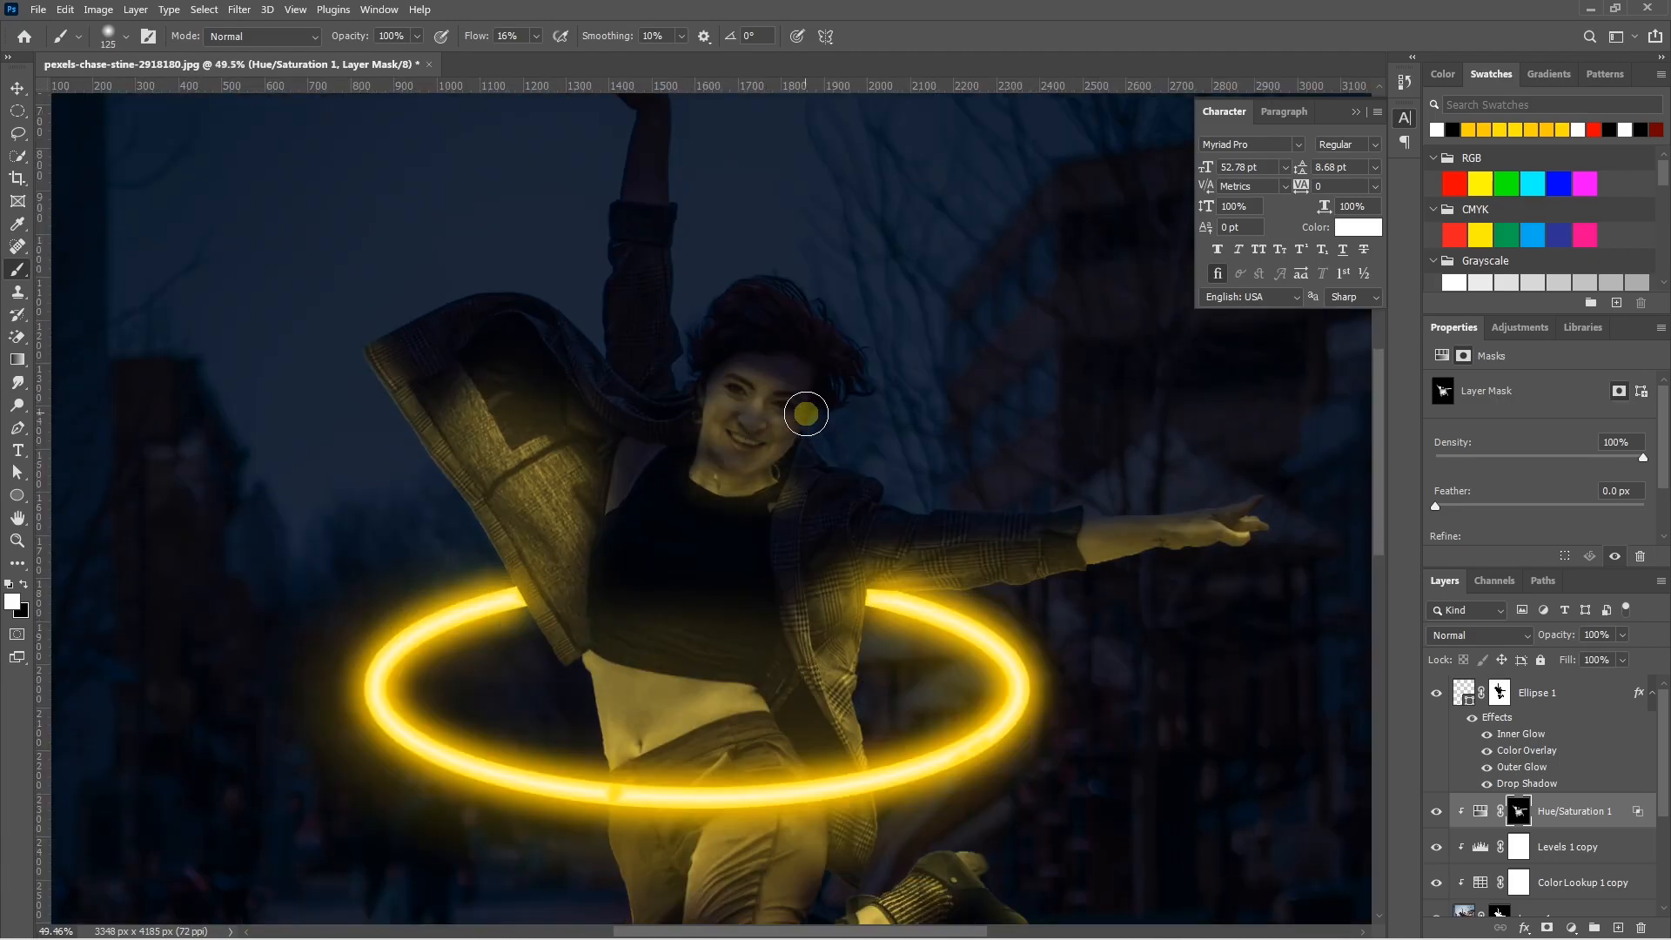
pyautogui.moveTo(618, 578); pyautogui.dragTo(704, 453)
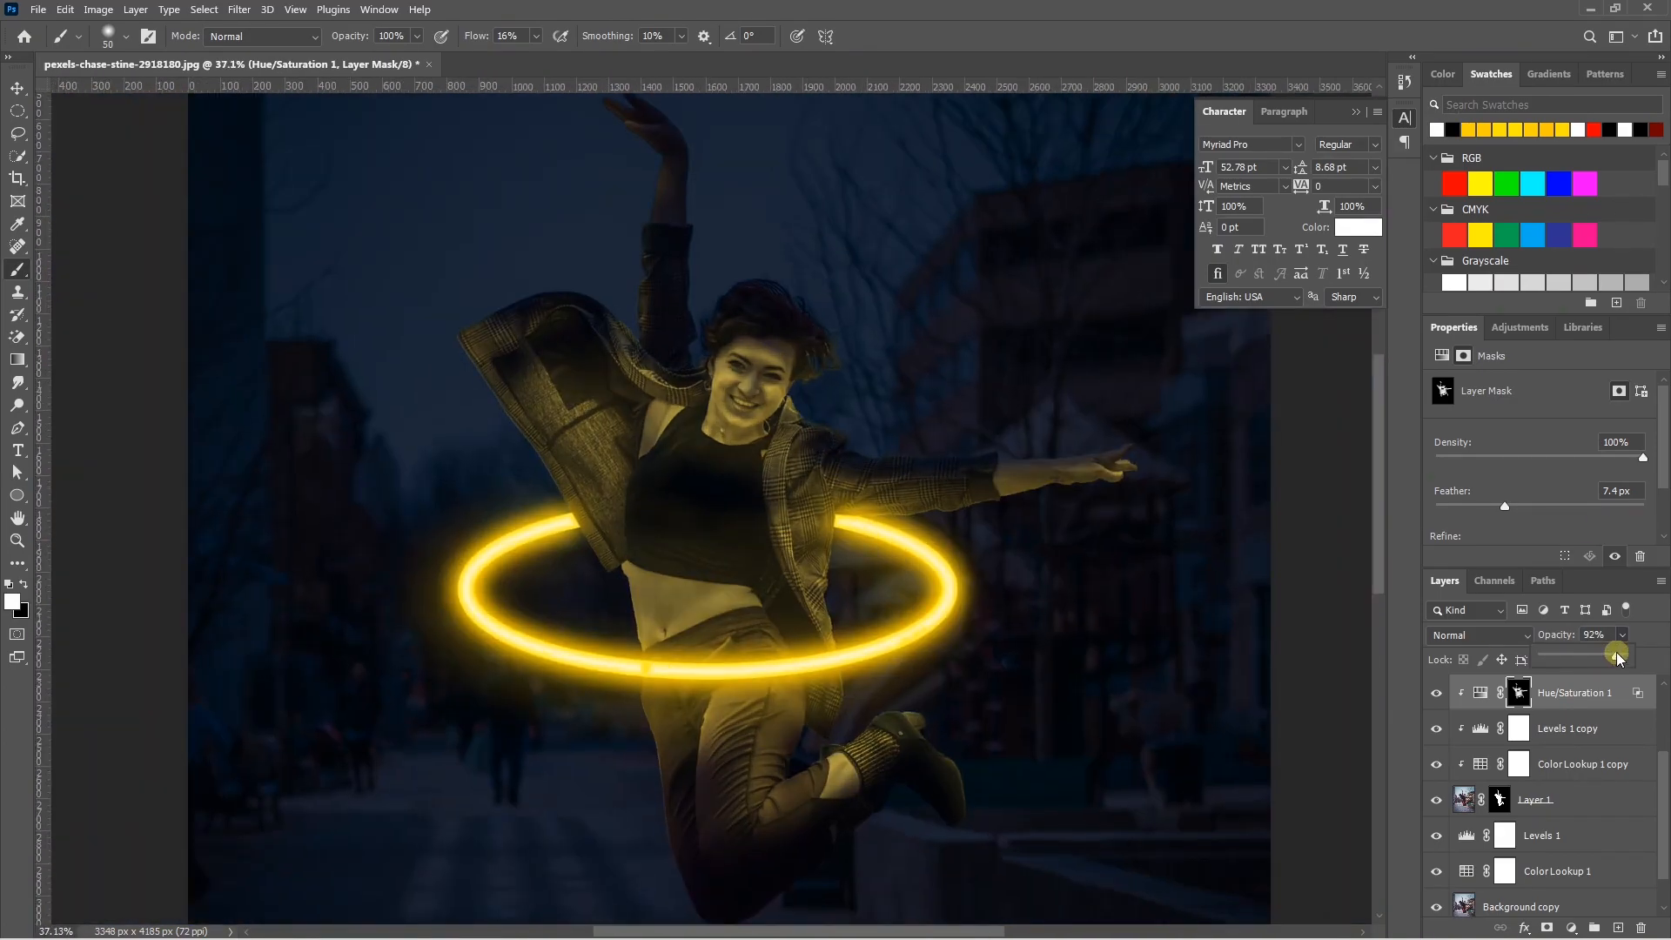
# Lower the brush opacity to 11% for the Hue/Saturation 1 mask and check the lighting across the whole image
pyautogui.click(417, 36)
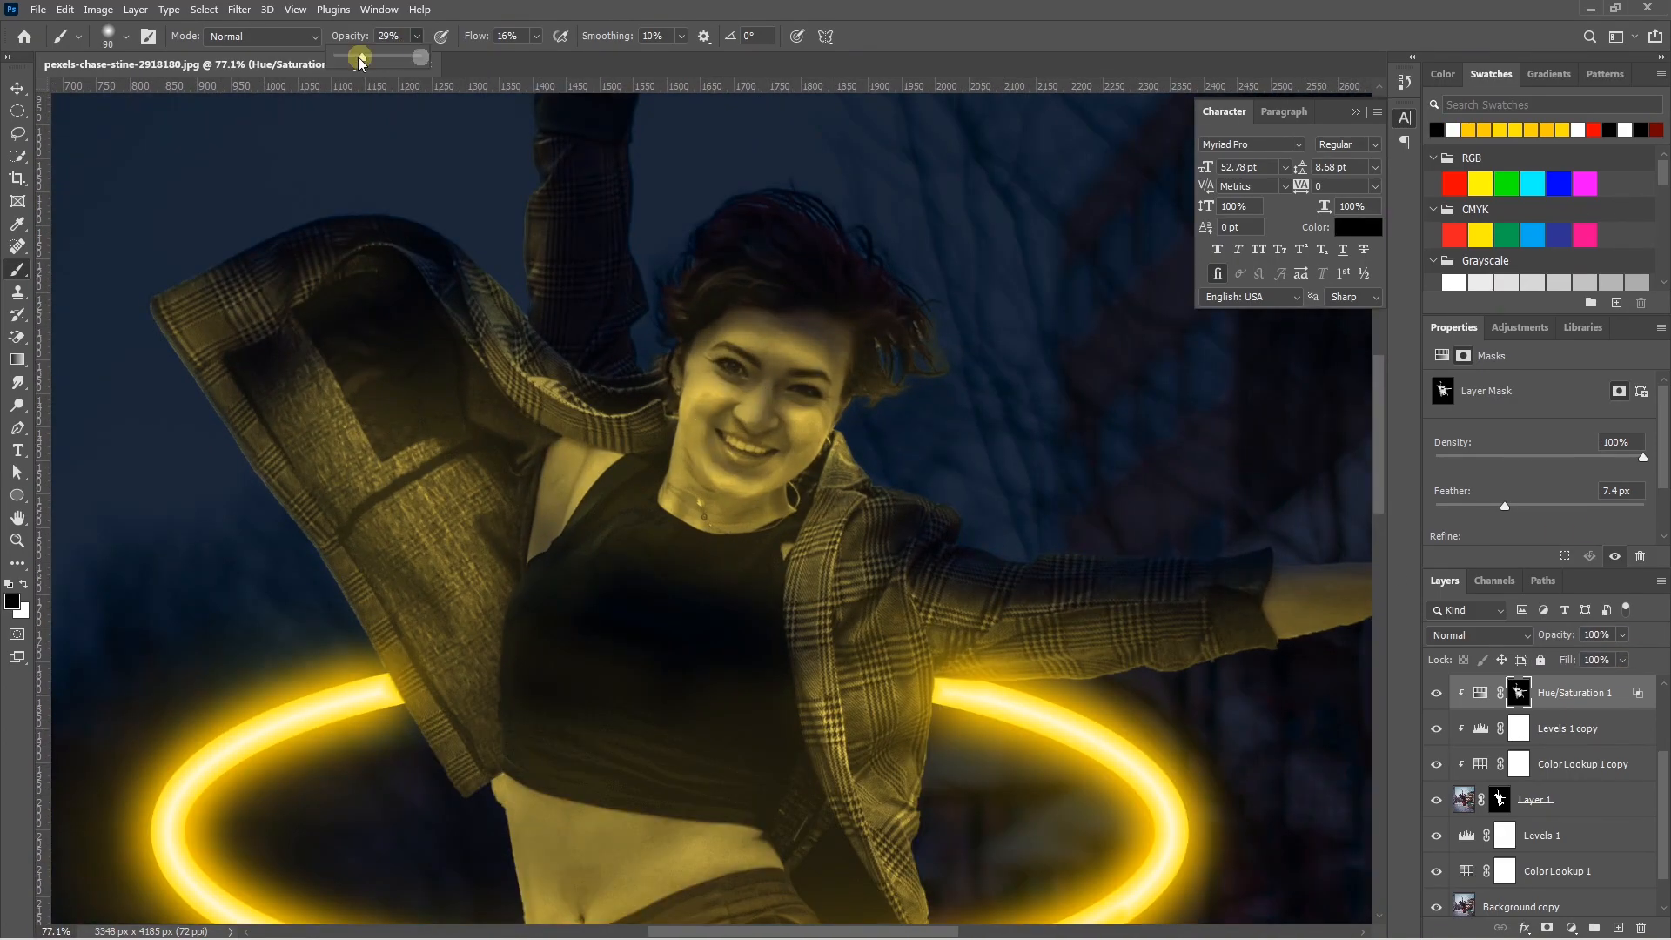
pyautogui.moveTo(417, 57); pyautogui.dragTo(342, 57)
pyautogui.scroll(-4, 700, 407)
pyautogui.scroll(2, 734, 402)
pyautogui.scroll(-7, 774, 425)
pyautogui.scroll(3, 775, 425)
pyautogui.scroll(-4, 826, 419)
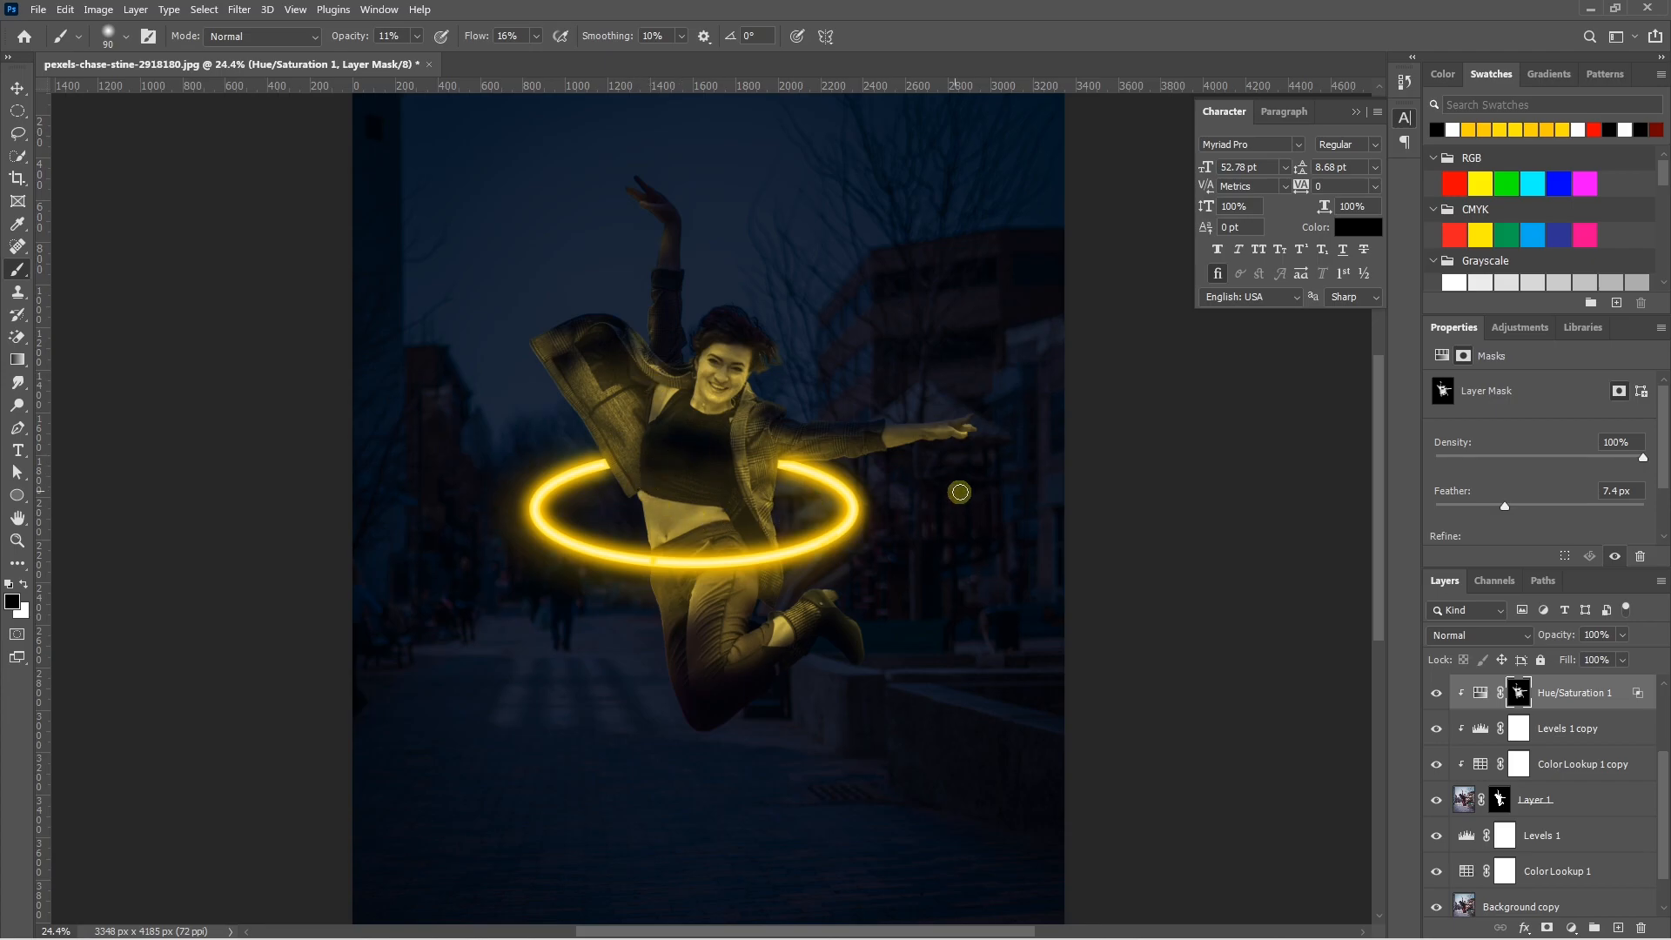
pyautogui.scroll(-1, 761, 505)
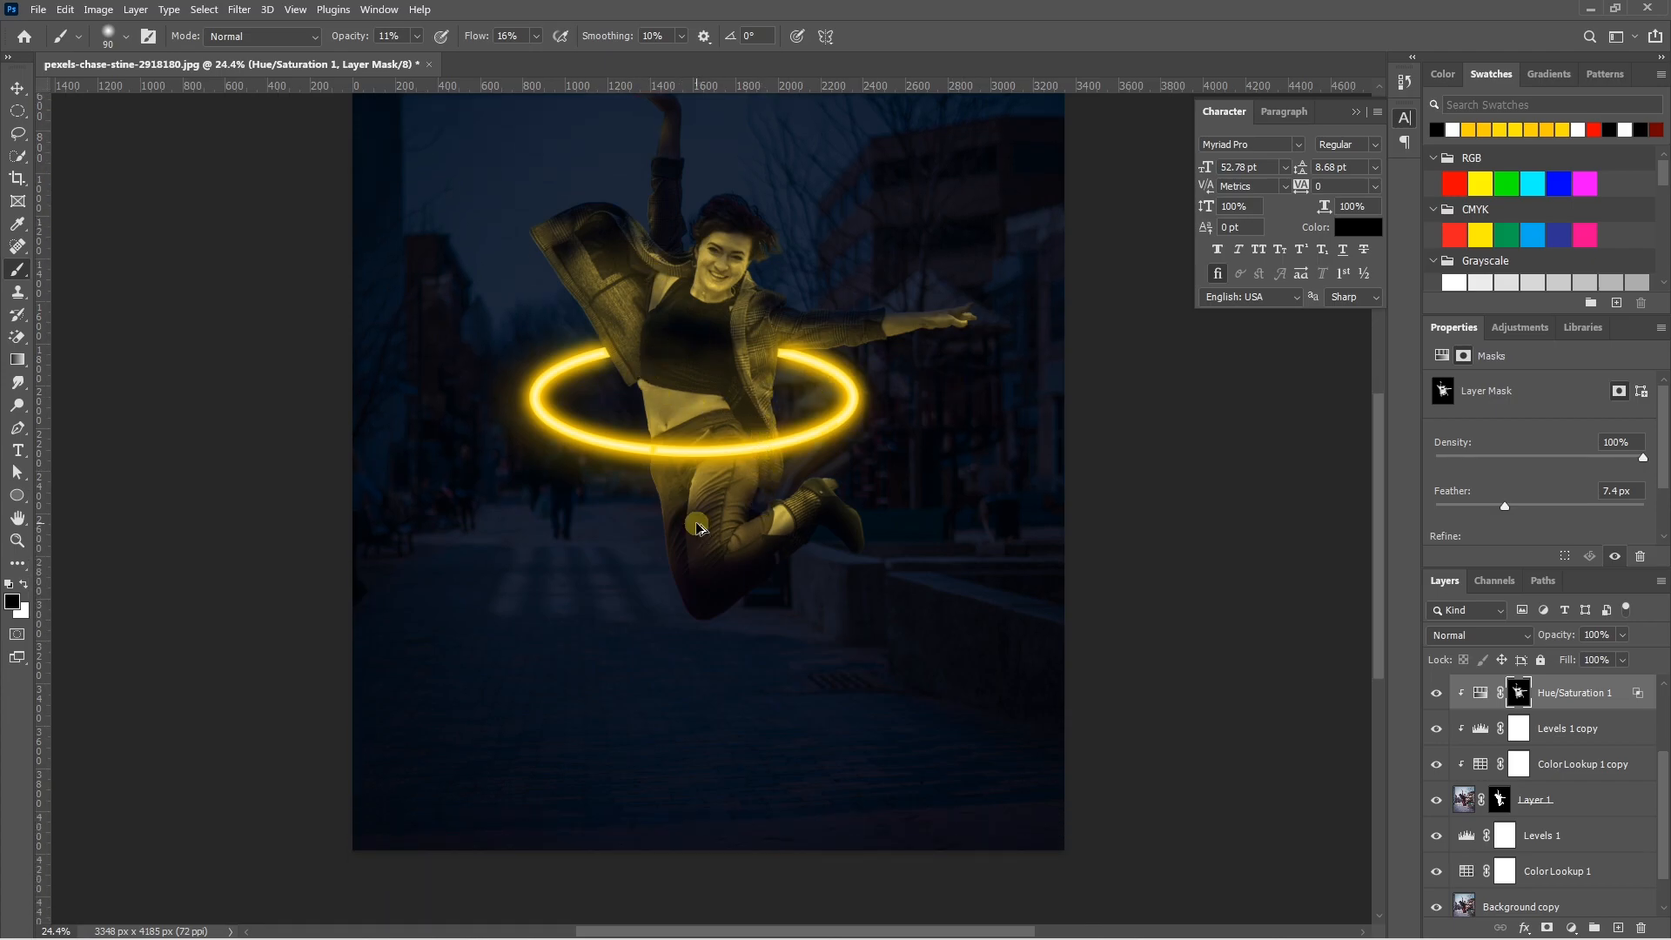
pyautogui.hotkey('ctrl', '-')
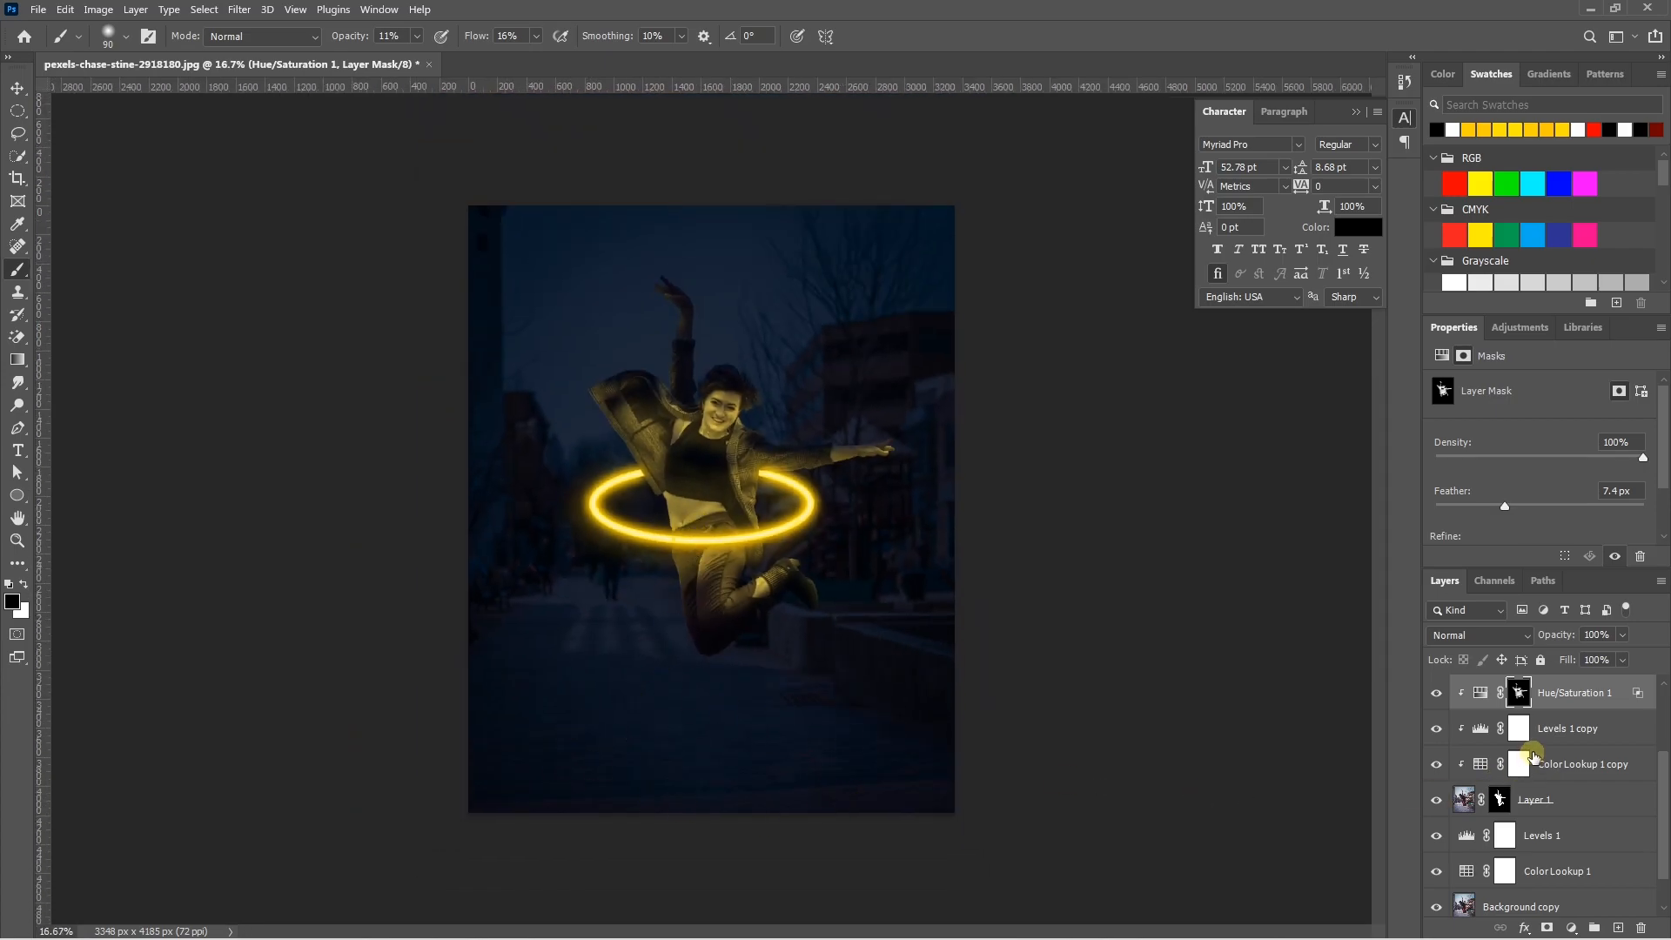
# Add a new empty layer directly above the Ellipse 1 layer
pyautogui.scroll(3, 1522, 753)
pyautogui.click(1558, 696)
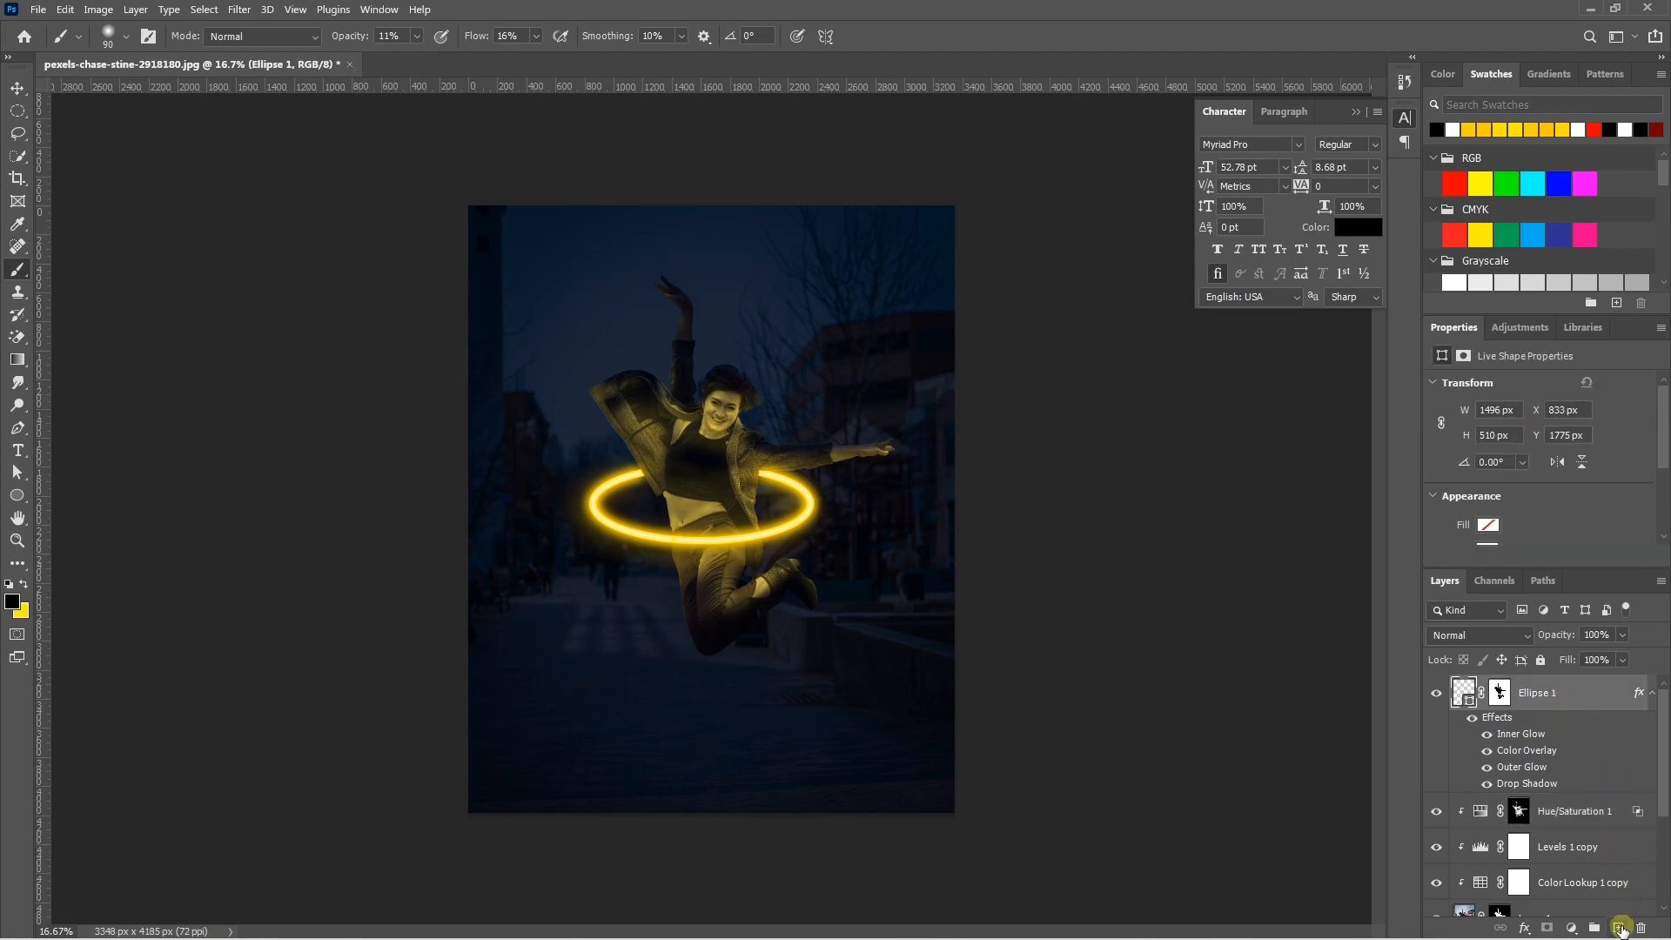
pyautogui.click(1620, 929)
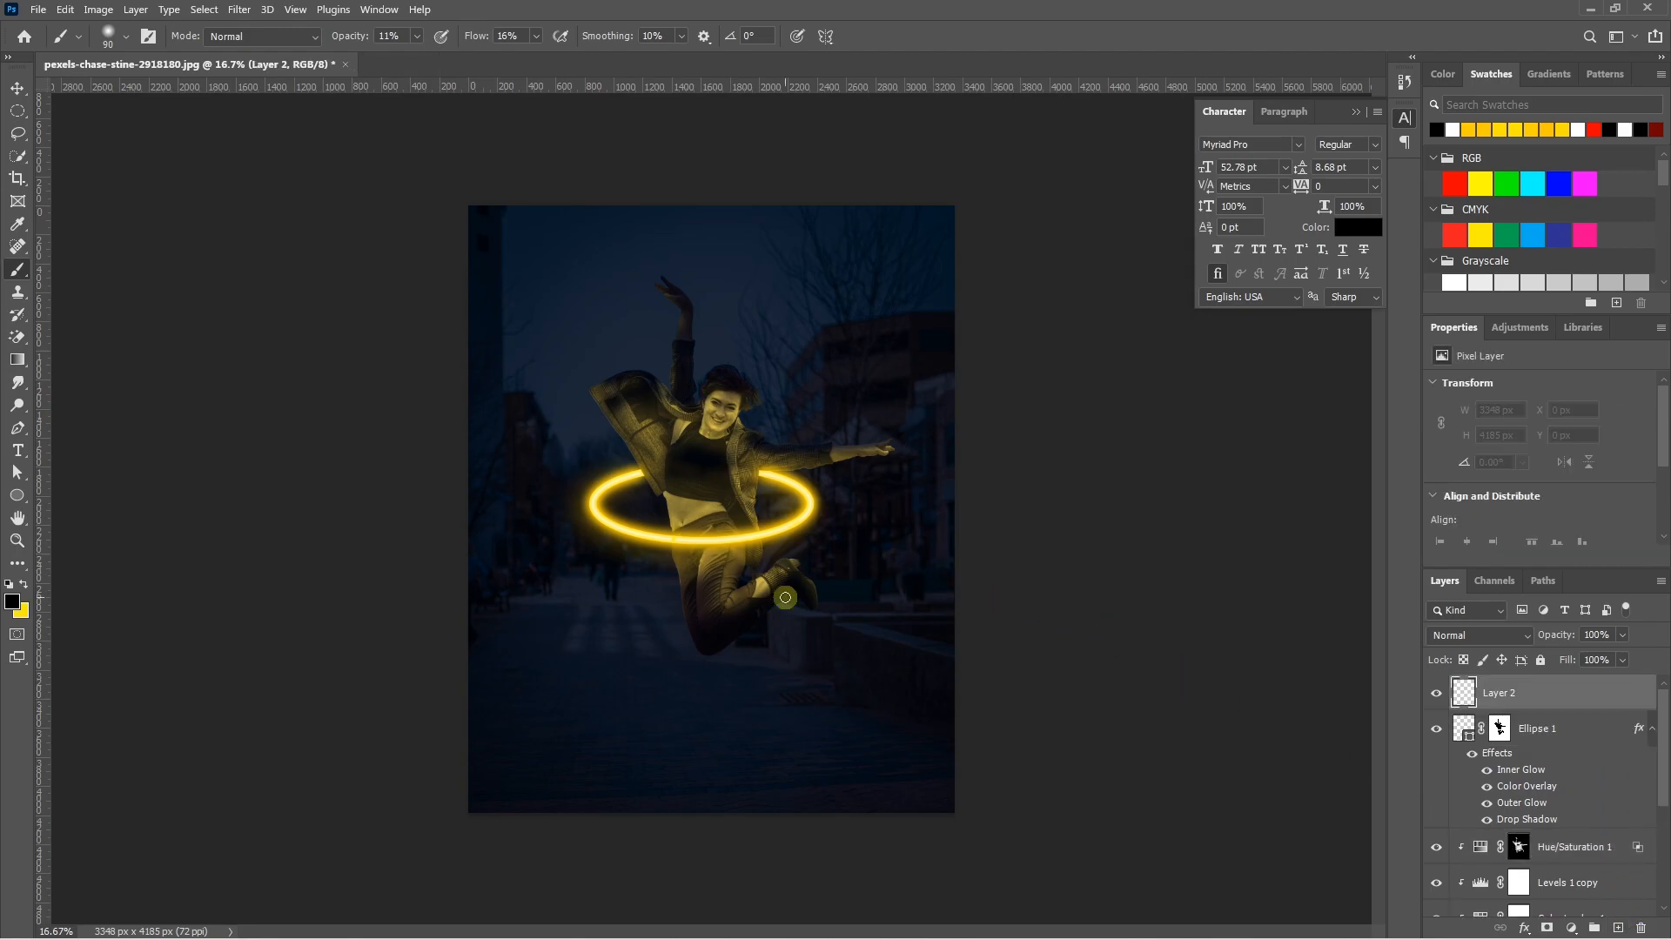
# Flatten the round brush tip into a wide horizontal ellipse and enlarge it to 2500 px
pyautogui.click(127, 38)
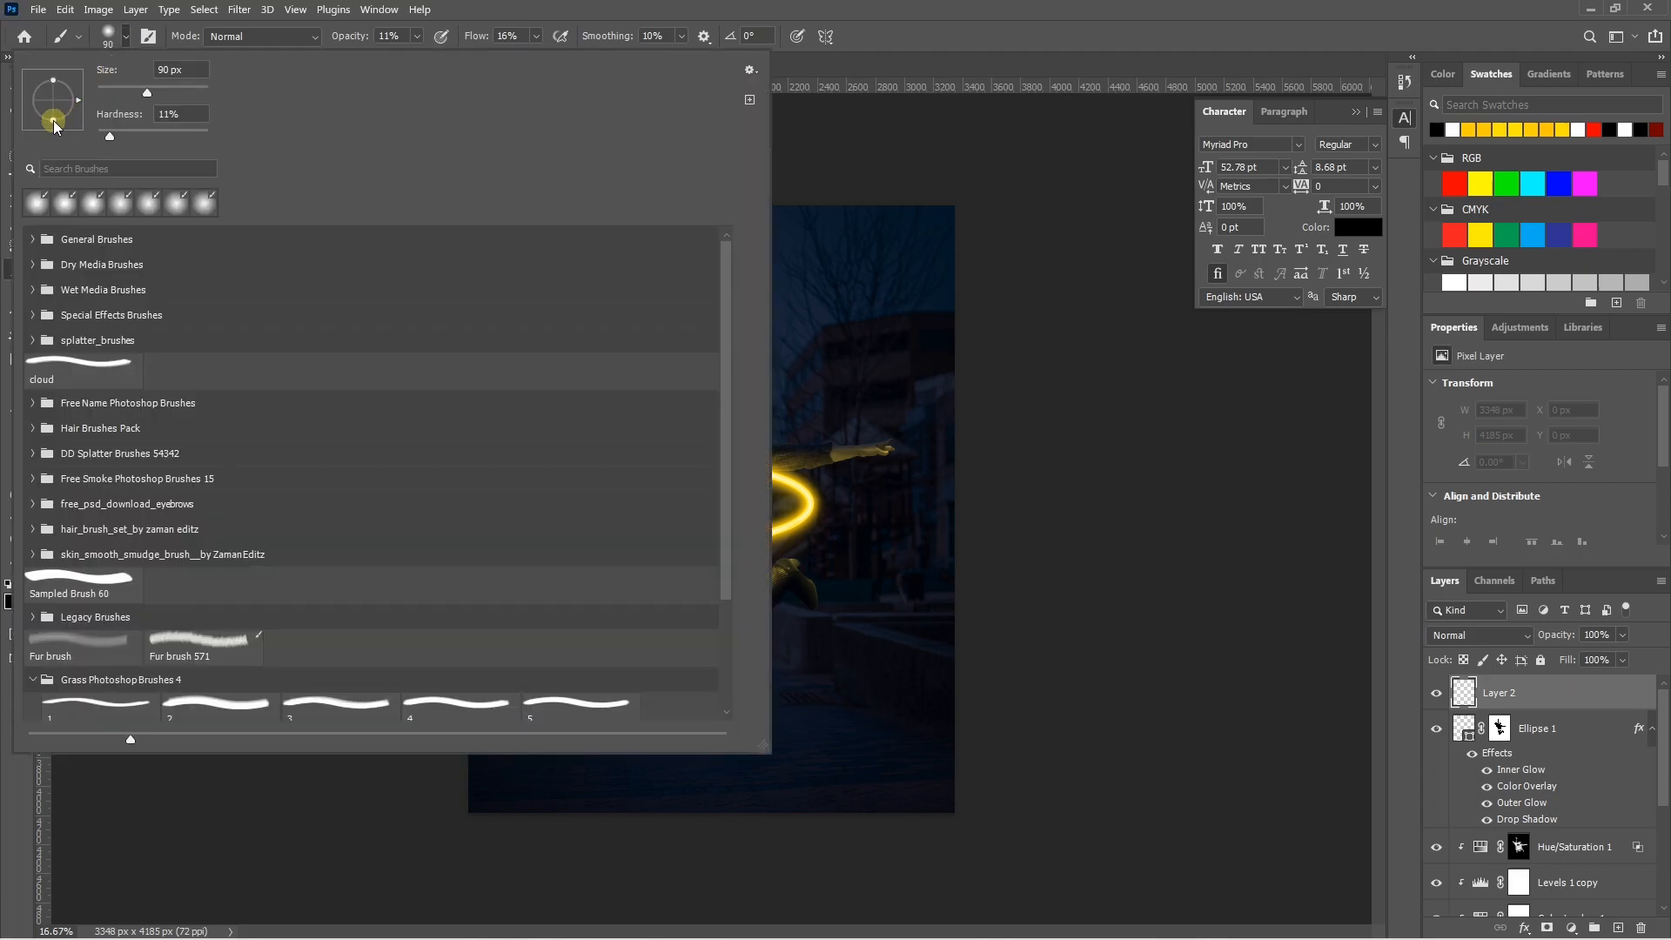
pyautogui.moveTo(56, 118); pyautogui.dragTo(53, 113)
pyautogui.click(125, 43)
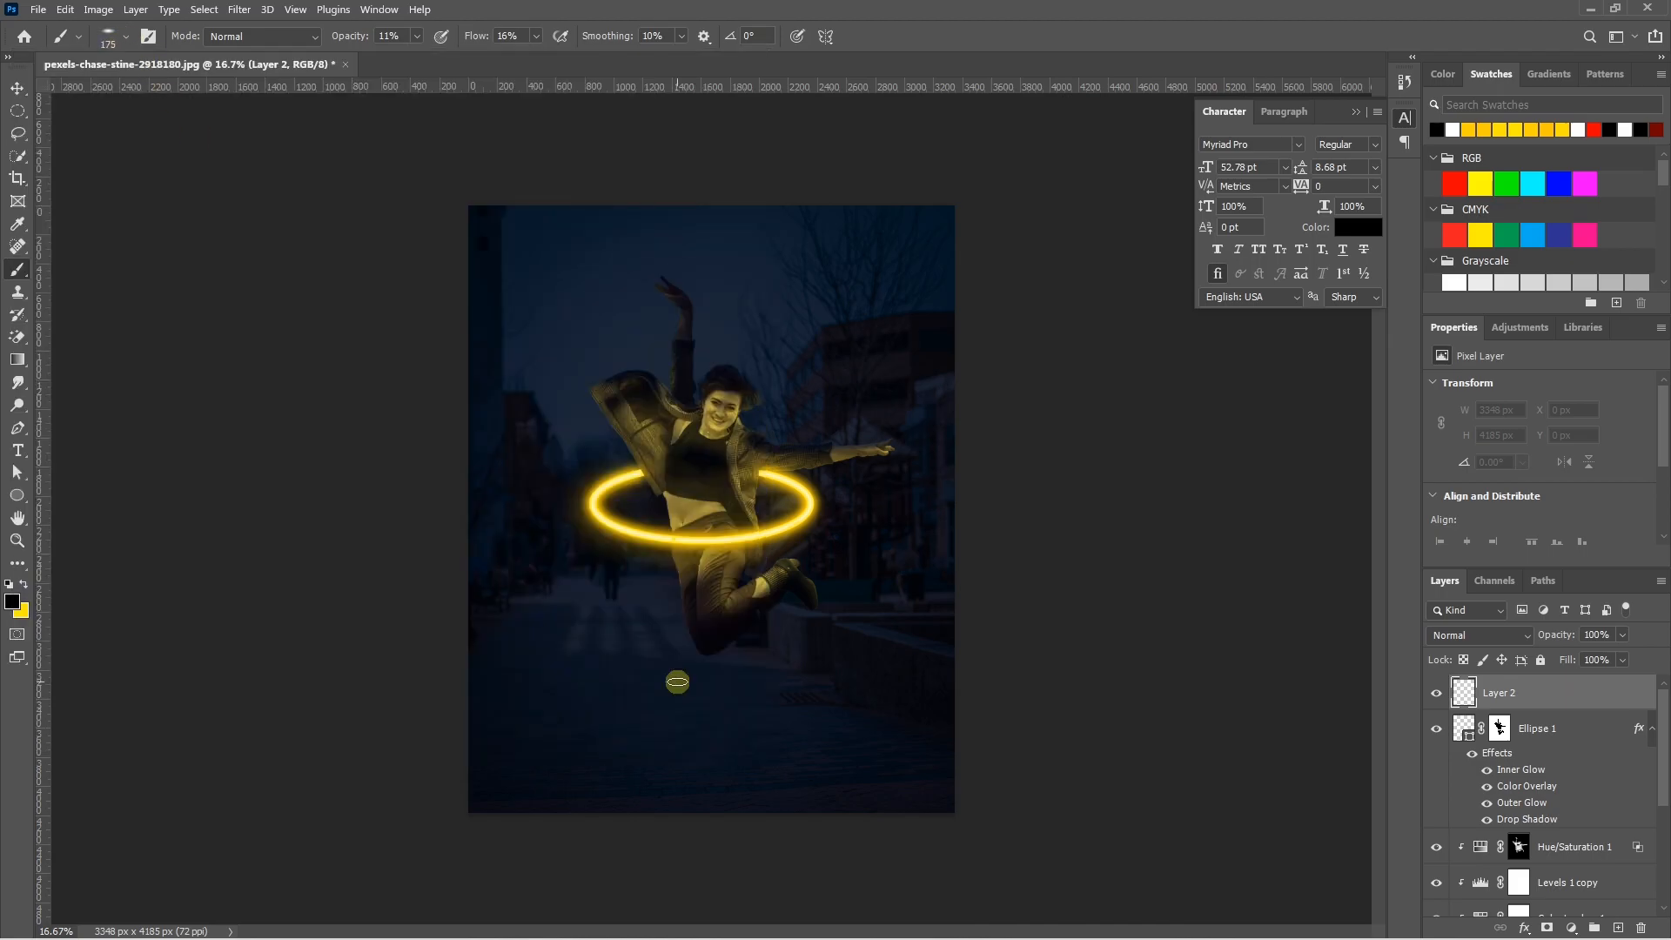
pyautogui.press(']')
pyautogui.press(']')
pyautogui.press(']')
pyautogui.press(']')
pyautogui.press(']')
pyautogui.press(']')
pyautogui.press(']')
pyautogui.press(']')
pyautogui.press(']')
pyautogui.press(']')
pyautogui.press(']')
pyautogui.press(']')
pyautogui.press(']')
pyautogui.press(']')
pyautogui.press(']')
pyautogui.press(']')
pyautogui.press(']')
pyautogui.press(']')
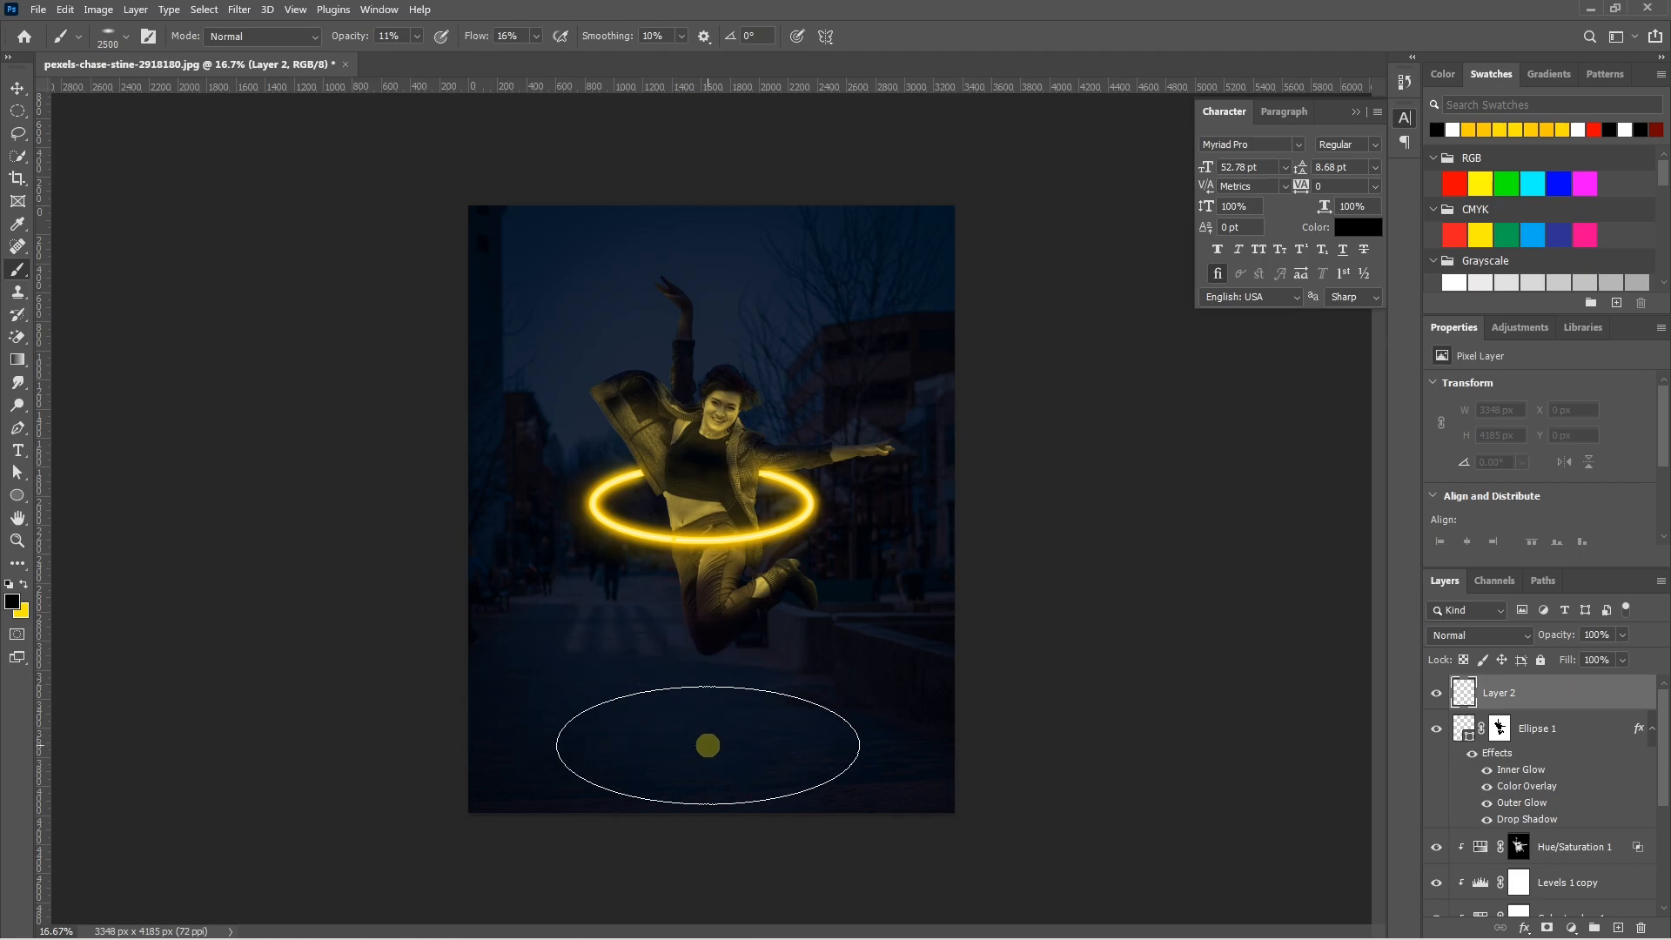
pyautogui.click(125, 37)
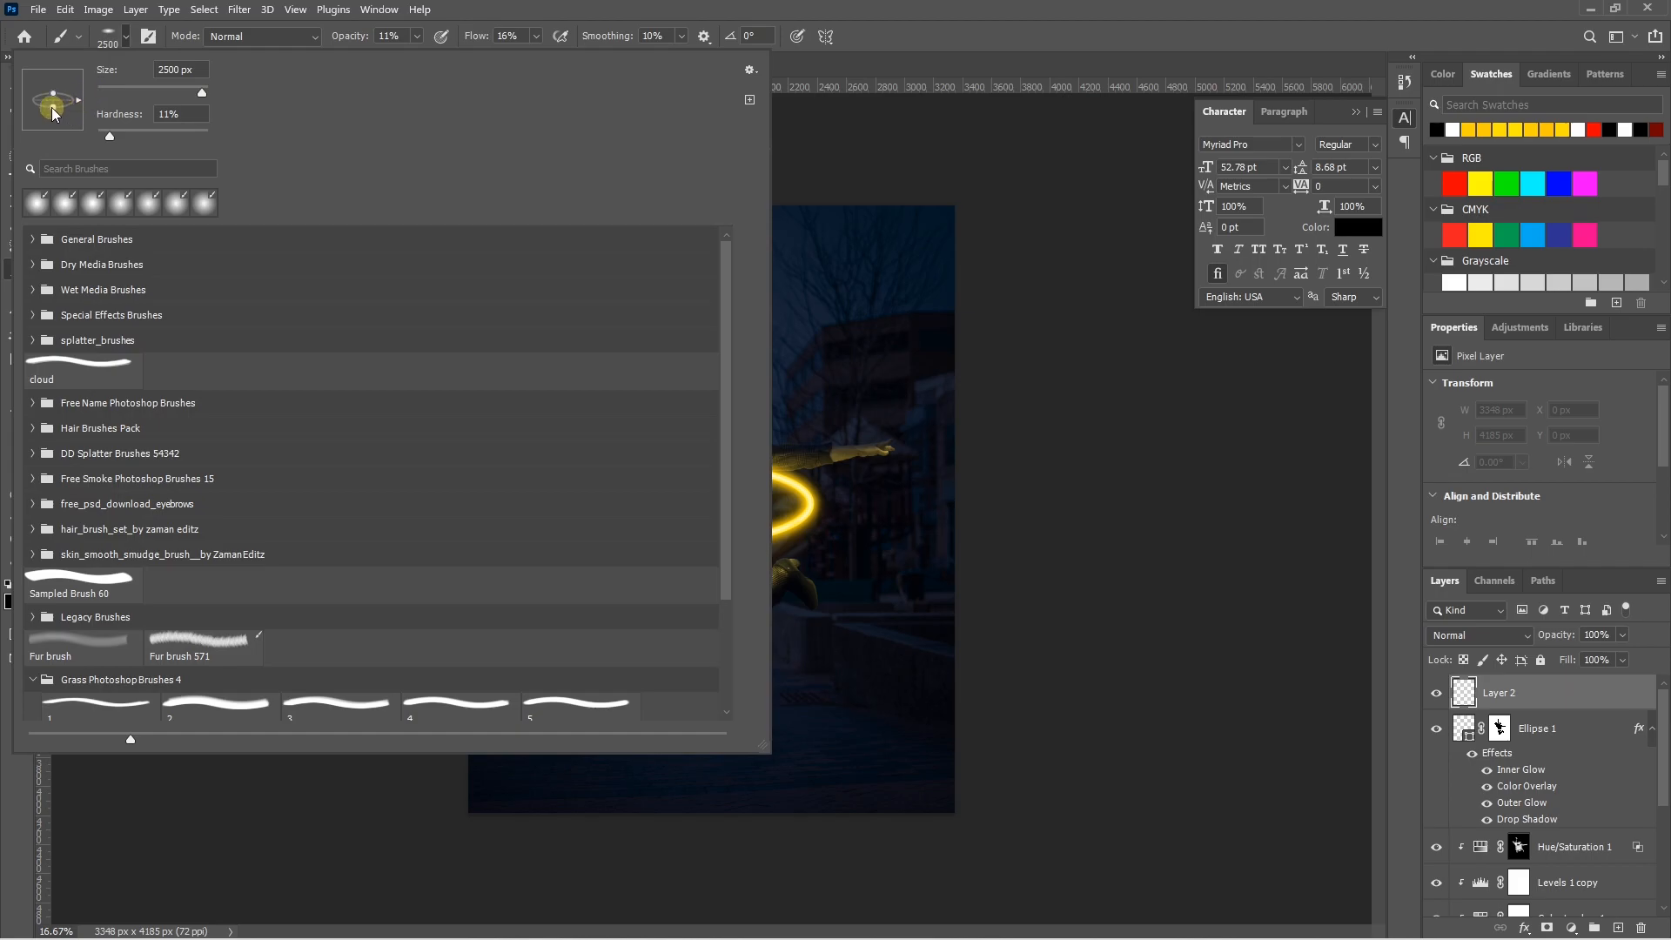
pyautogui.press('Escape')
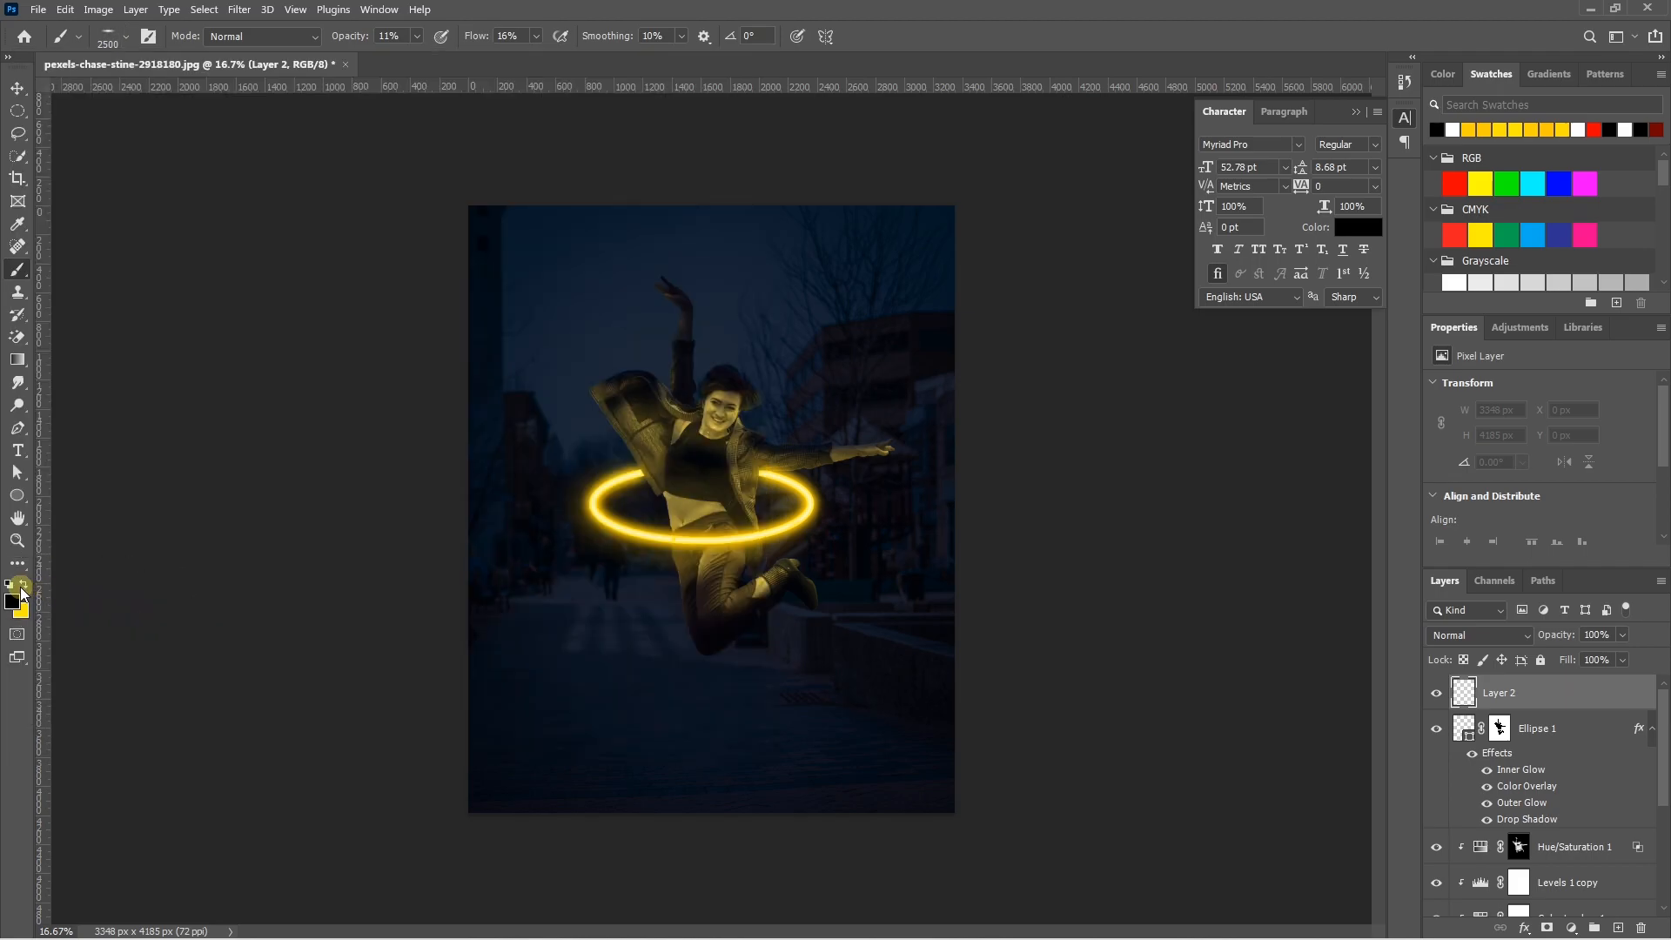
# Paint a soft yellow elliptical pool of light on the ground below the woman with 100% opacity, 100% flow and 0% hardness
pyautogui.click(22, 586)
pyautogui.moveTo(630, 768); pyautogui.dragTo(701, 778)
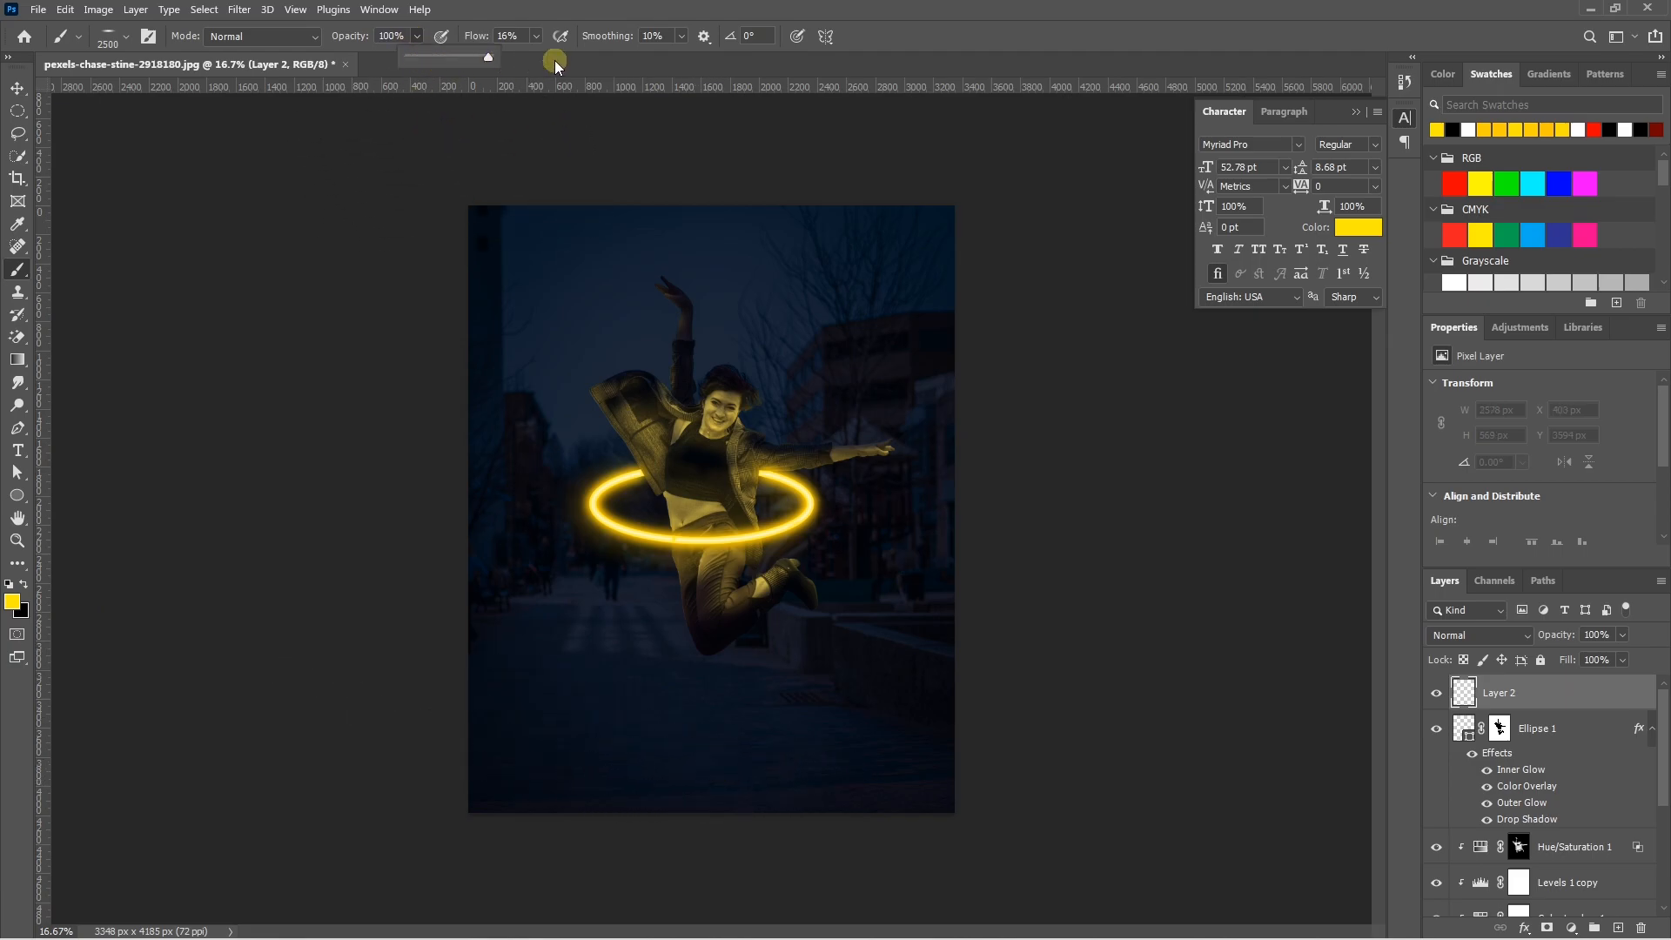
pyautogui.click(535, 37)
pyautogui.click(525, 35)
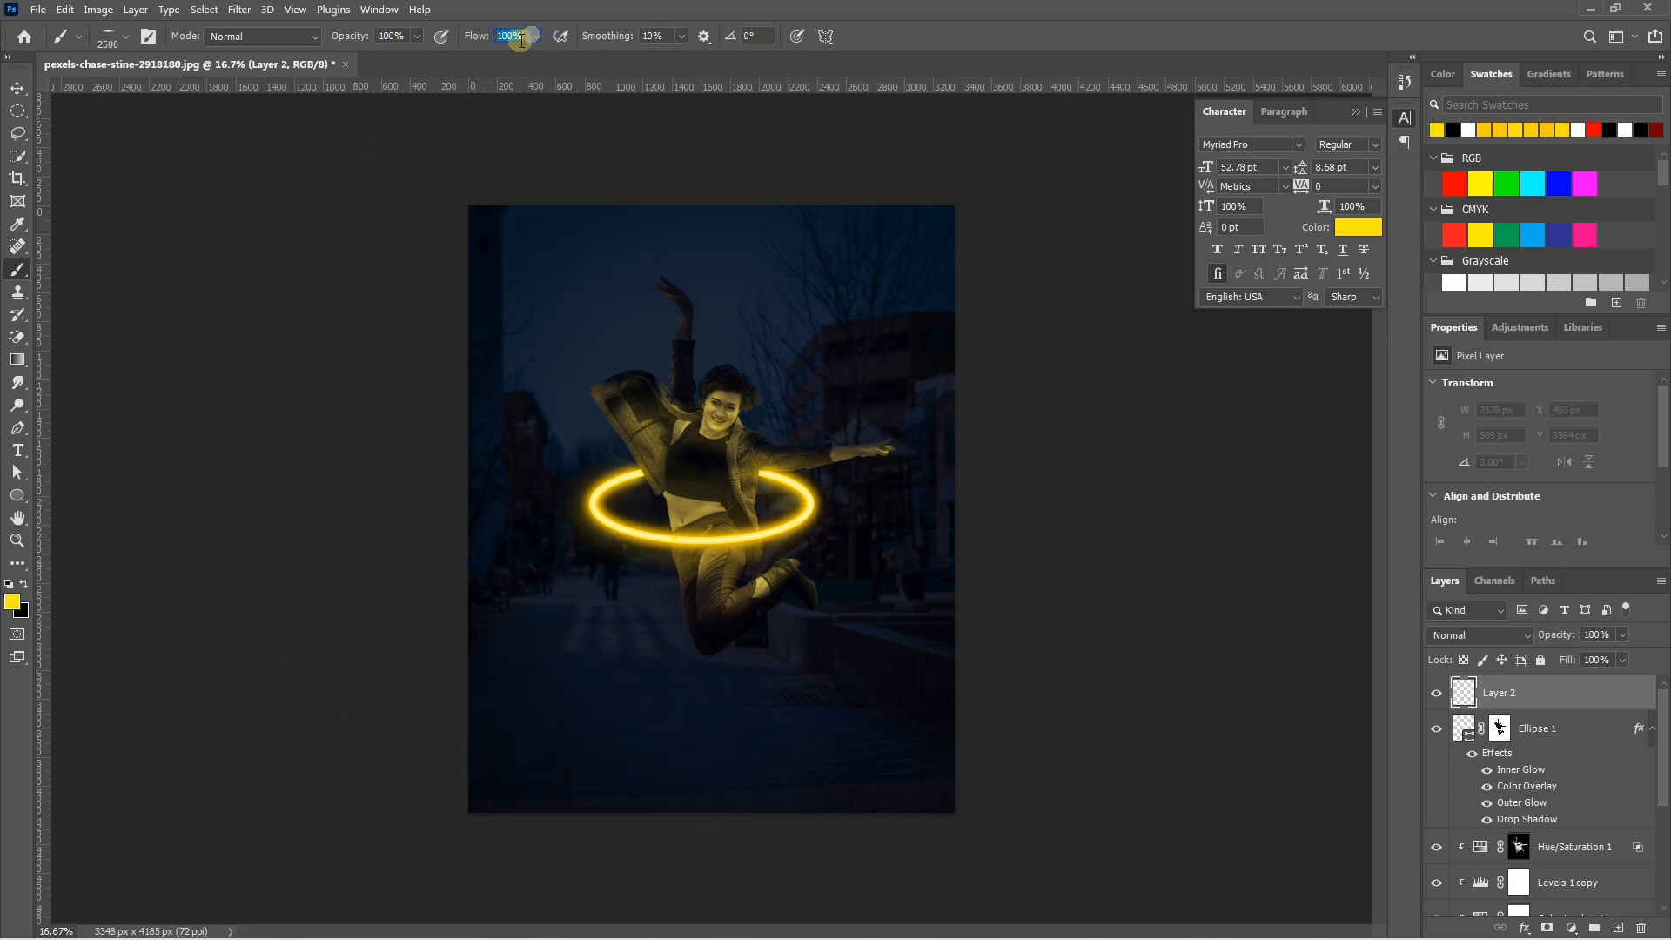
pyautogui.click(126, 37)
pyautogui.moveTo(108, 134); pyautogui.dragTo(99, 134)
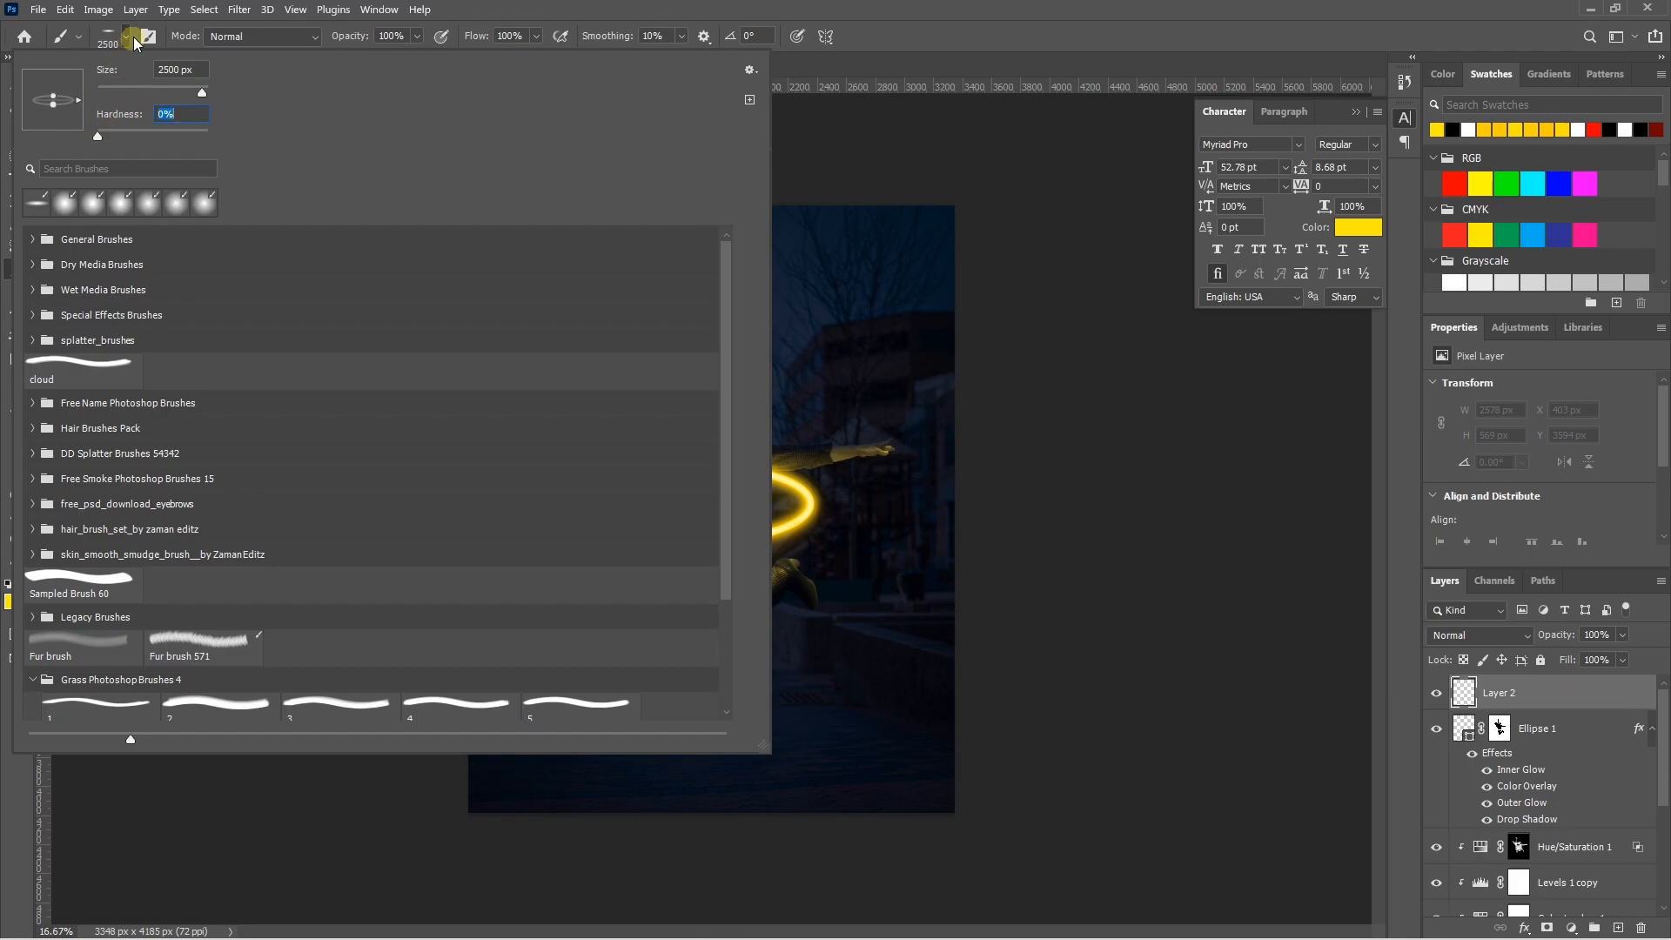
pyautogui.click(128, 36)
pyautogui.click(710, 770)
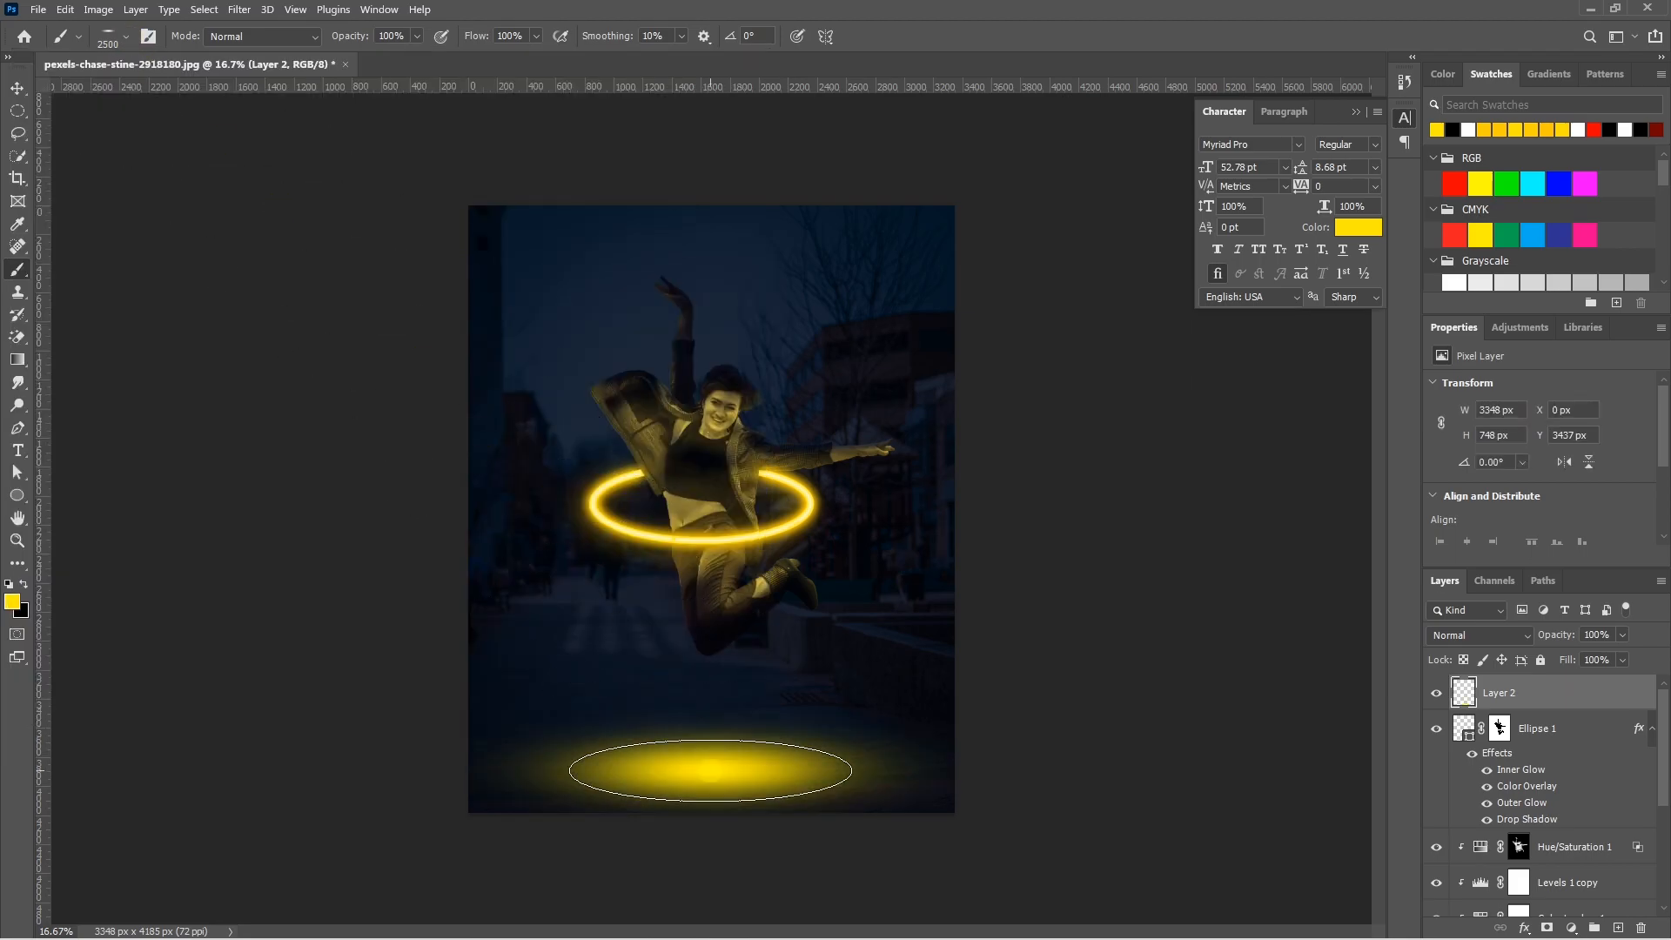
# Warp the yellow ground glow on Layer 2, bulging its upper edge upward and its lower edge downward
pyautogui.hotkey('ctrl', 't')
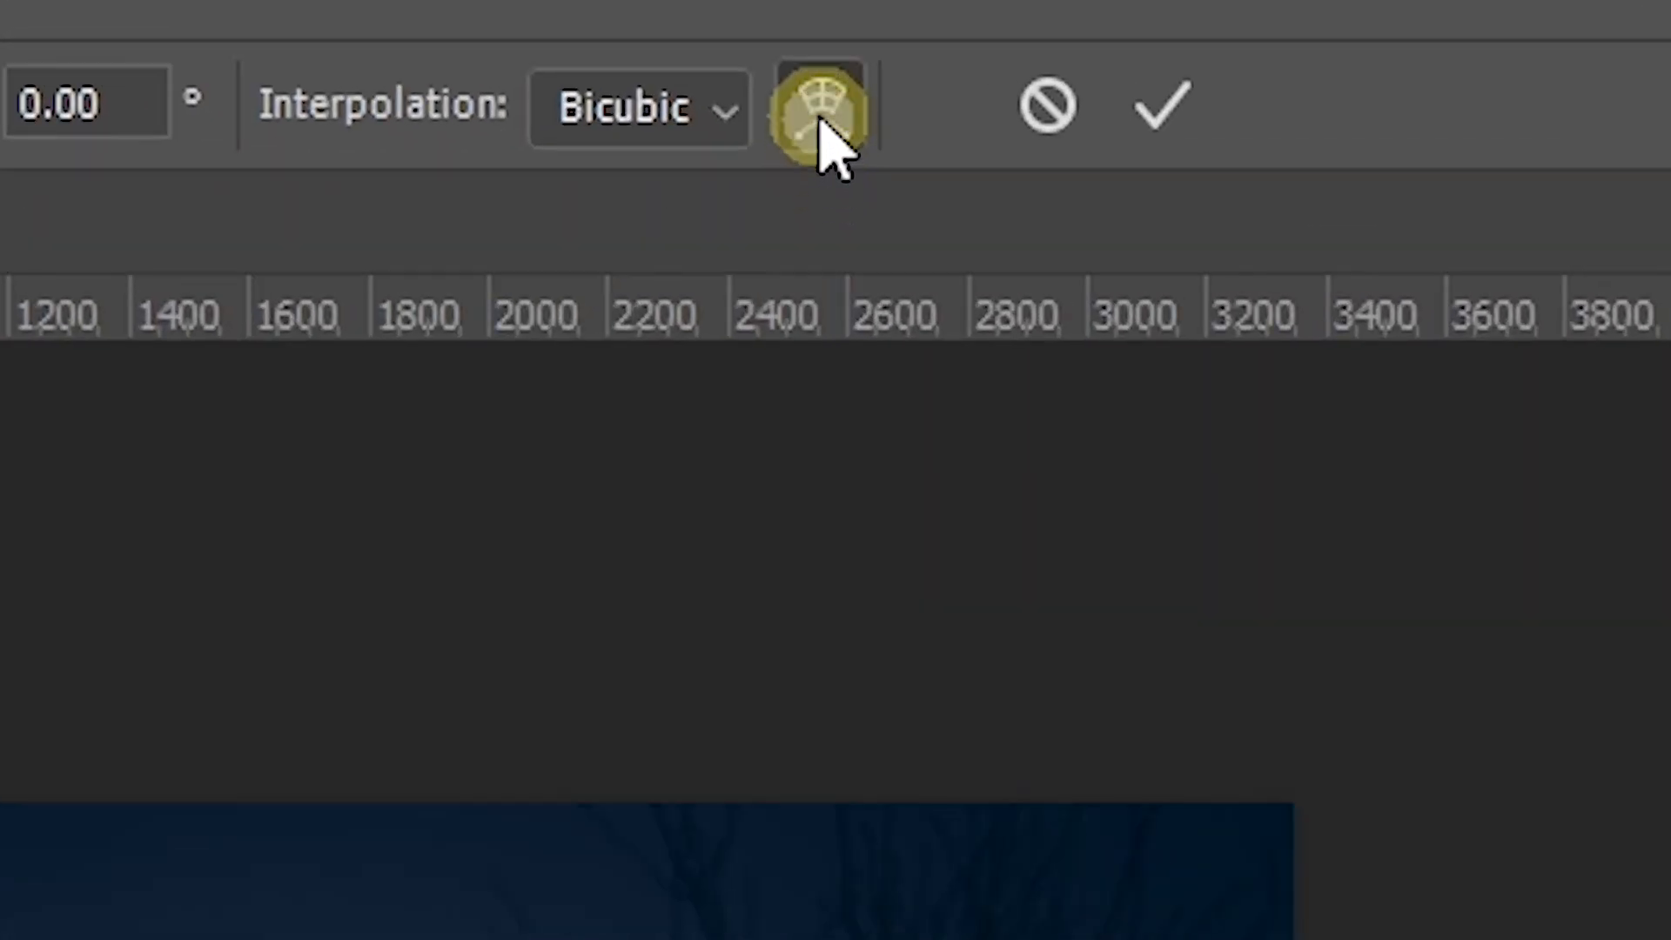
pyautogui.click(840, 36)
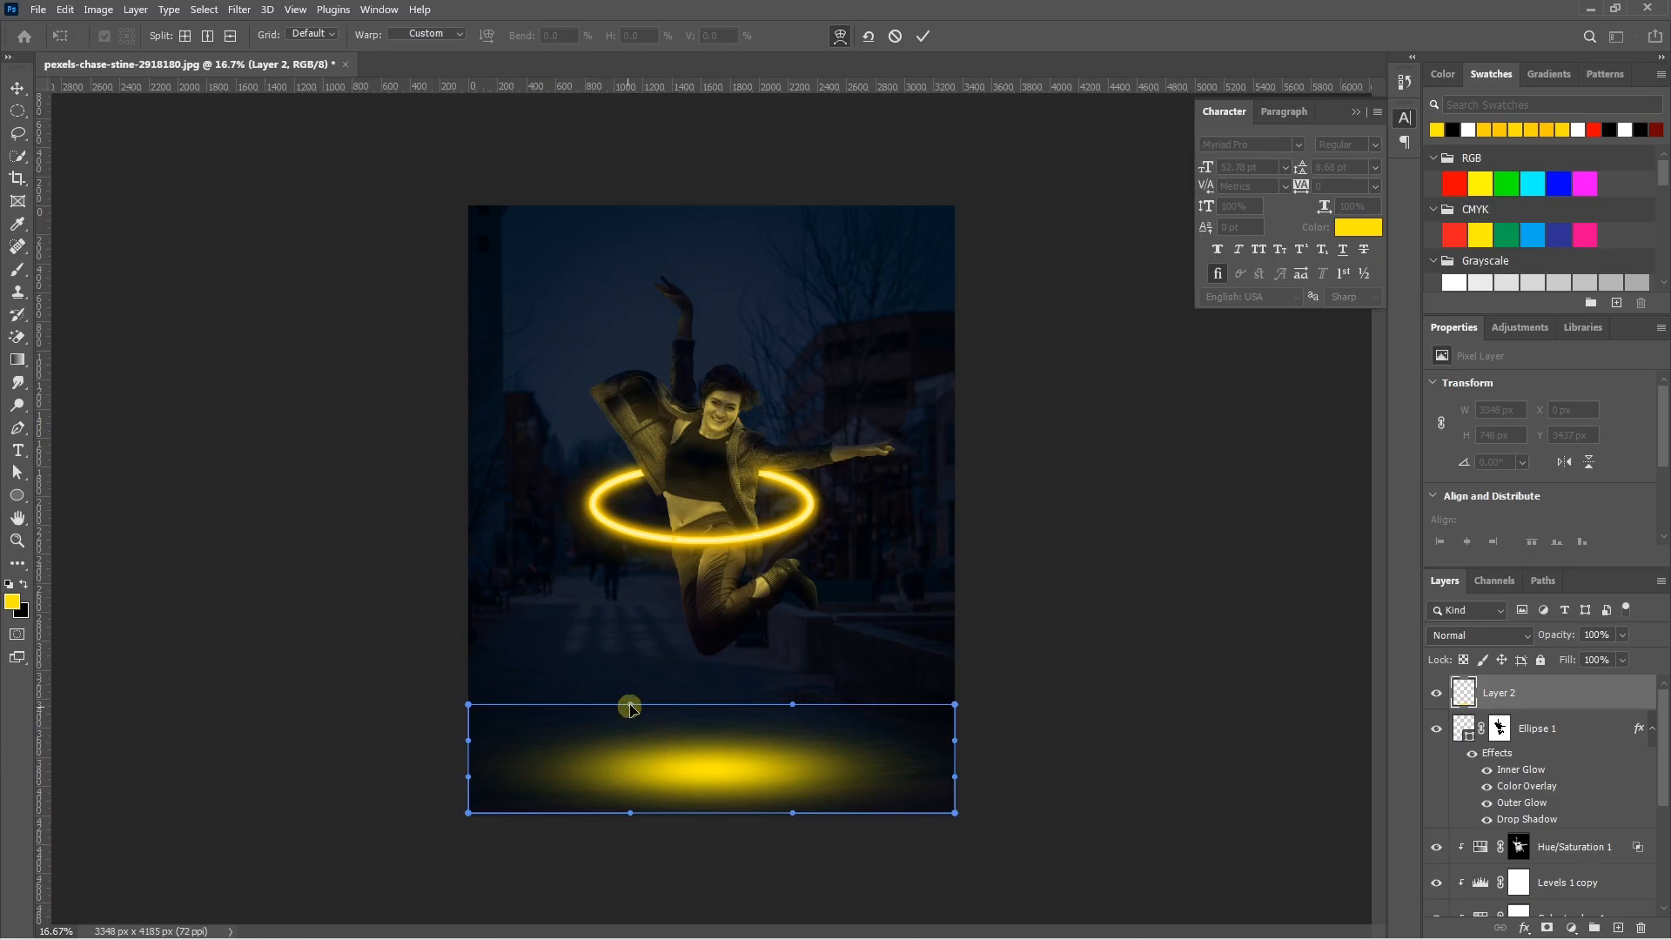
pyautogui.moveTo(632, 705); pyautogui.dragTo(624, 595)
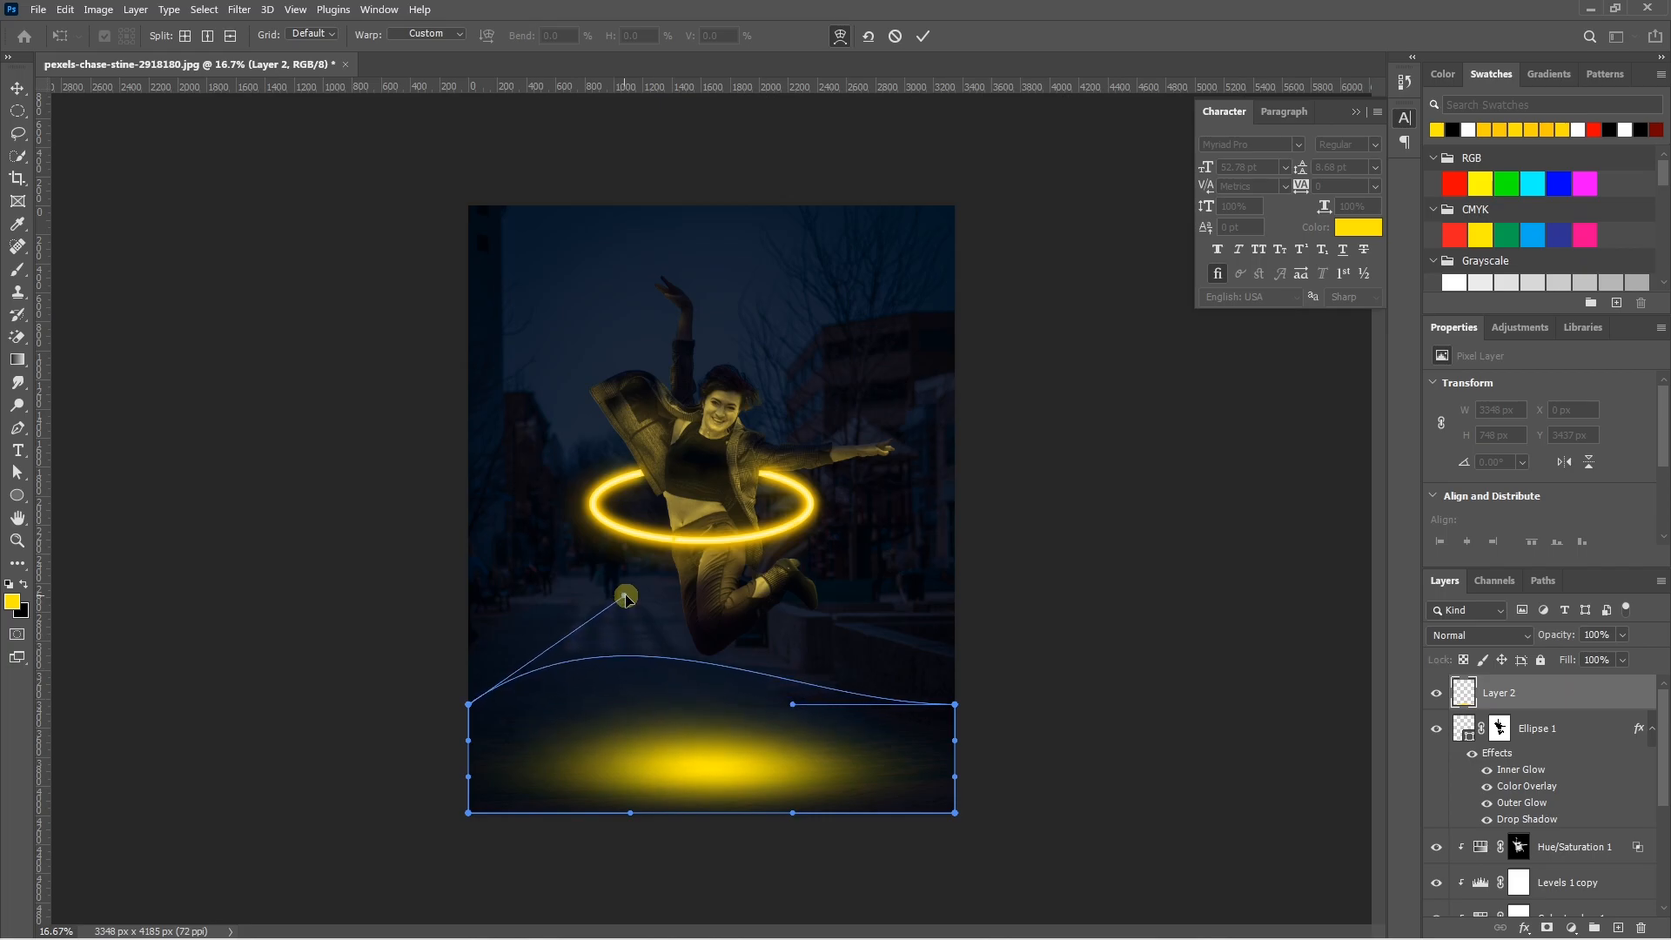
pyautogui.moveTo(793, 704); pyautogui.dragTo(868, 610)
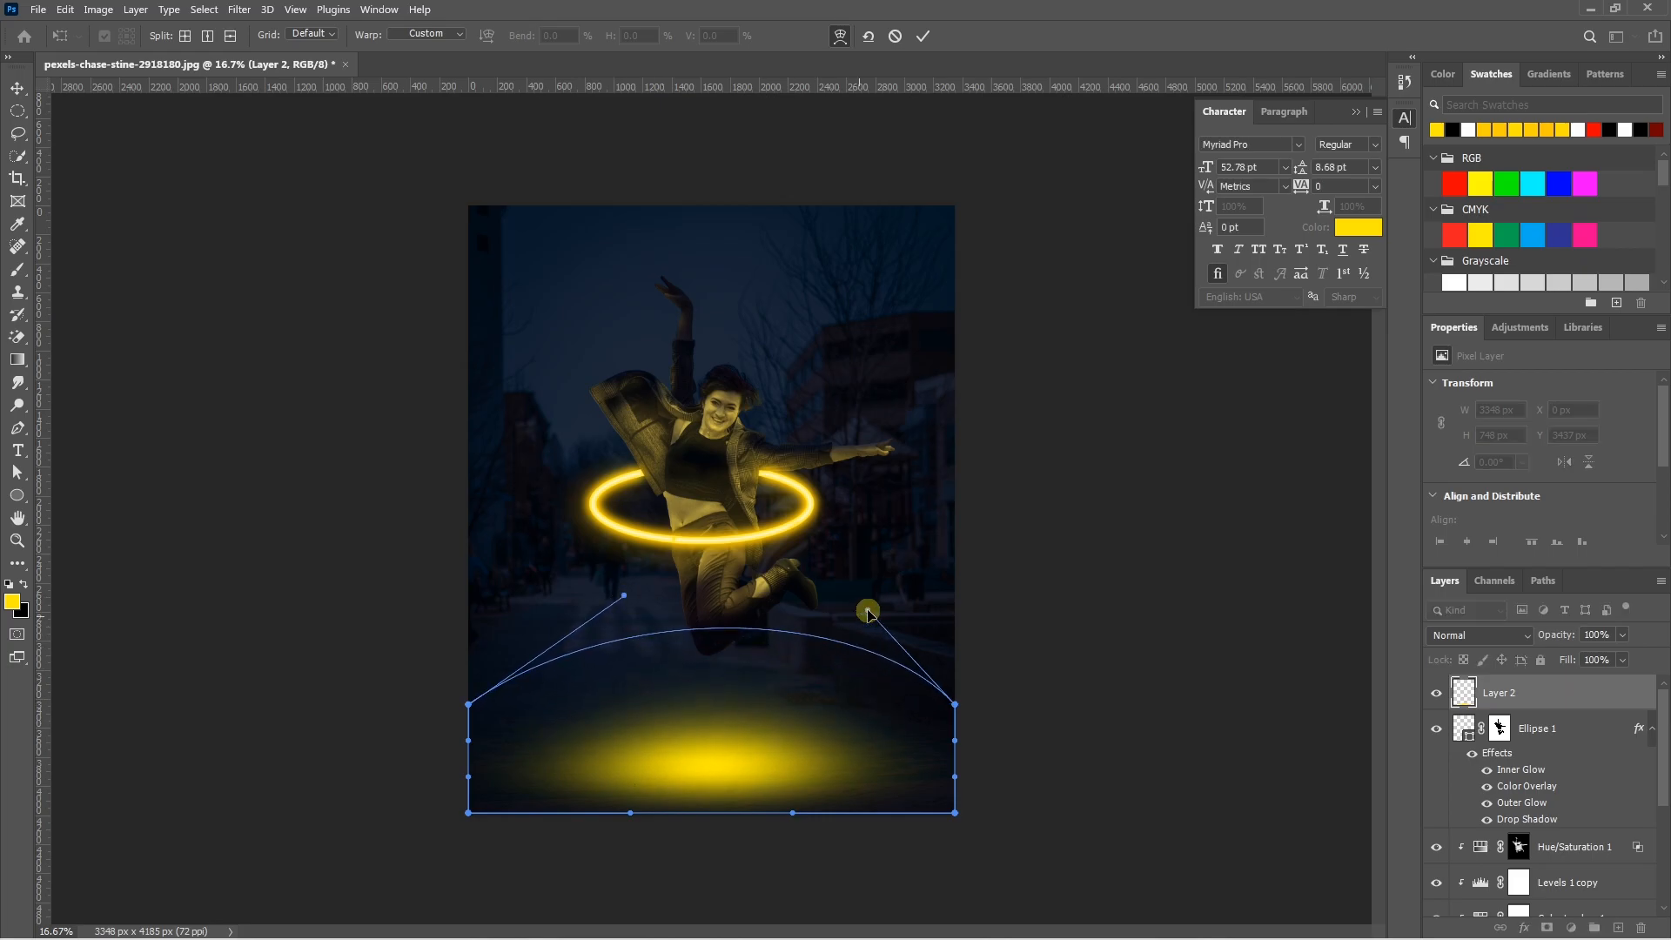
pyautogui.moveTo(623, 598); pyautogui.dragTo(547, 572)
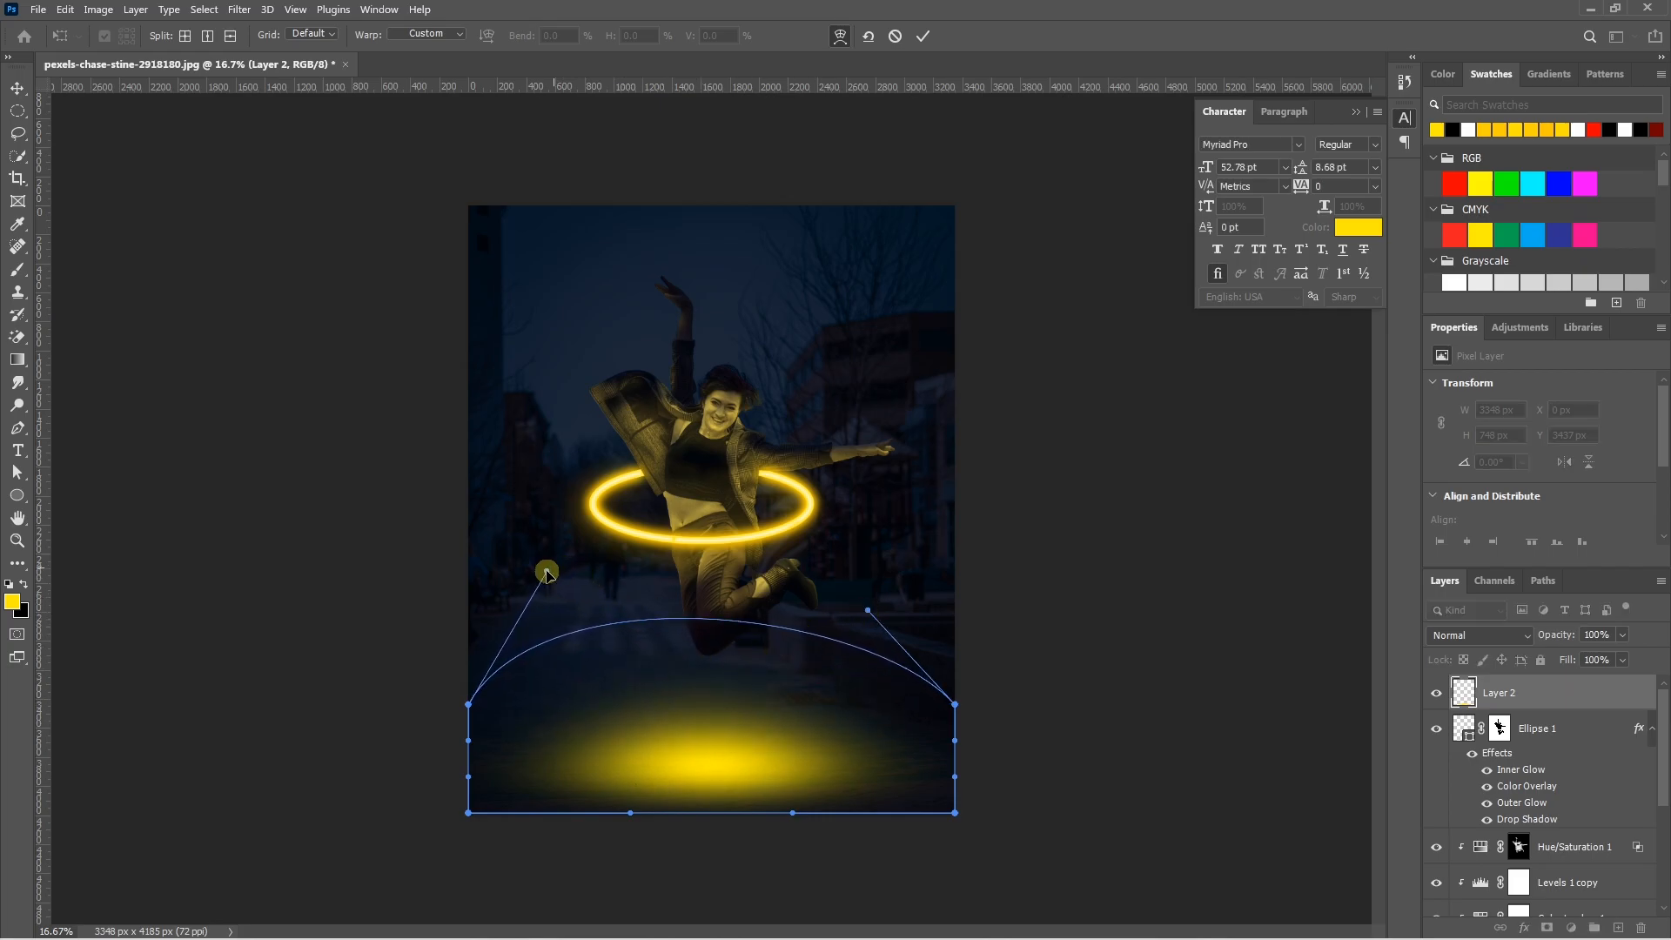
pyautogui.moveTo(630, 813); pyautogui.dragTo(566, 910)
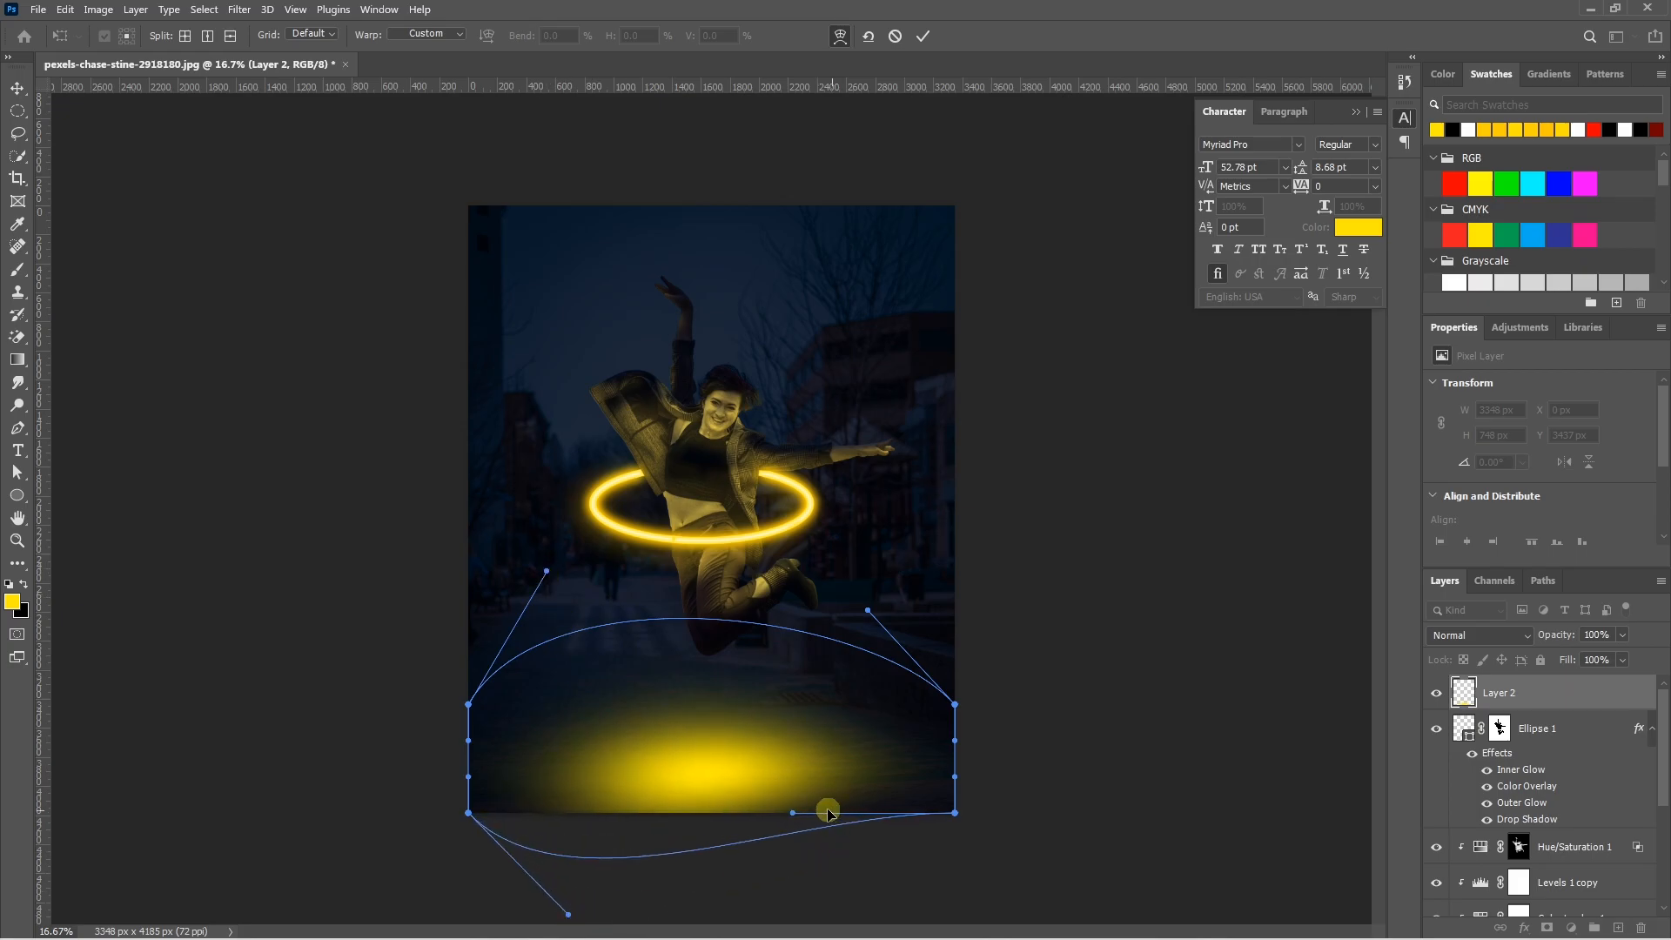
pyautogui.press('Escape')
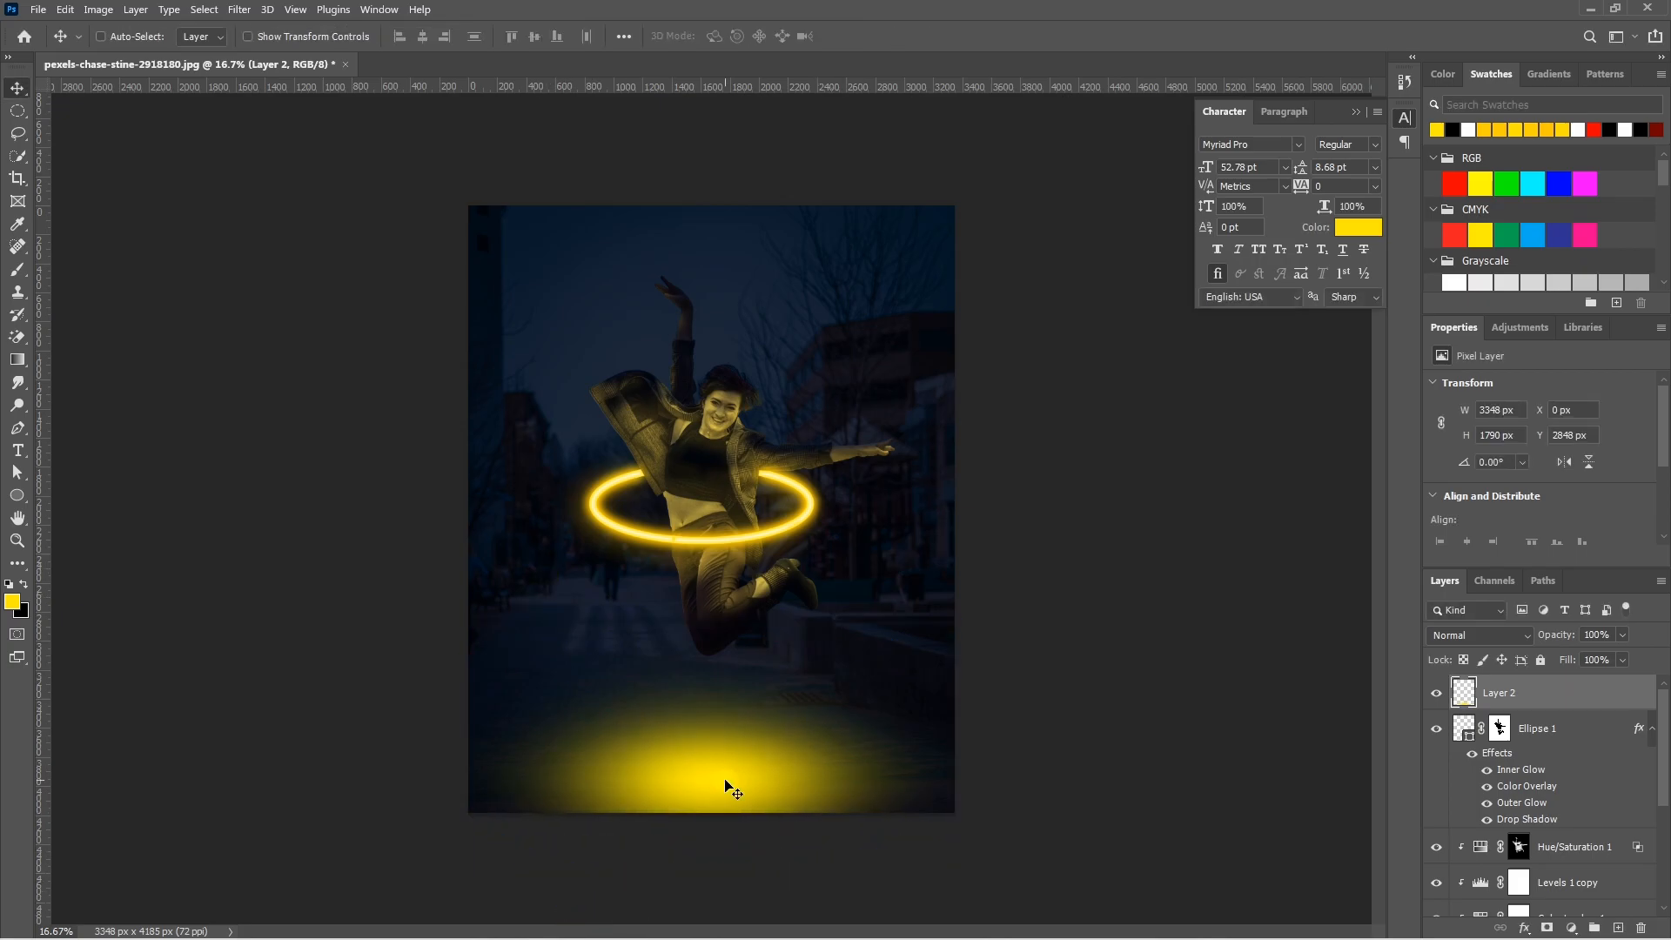
# Scale the yellow ground glow on Layer 2 proportionally to about 143% around its center
pyautogui.hotkey('ctrl', 't')
pyautogui.scroll(-4, 724, 781)
pyautogui.moveTo(713, 584); pyautogui.dragTo(709, 547)
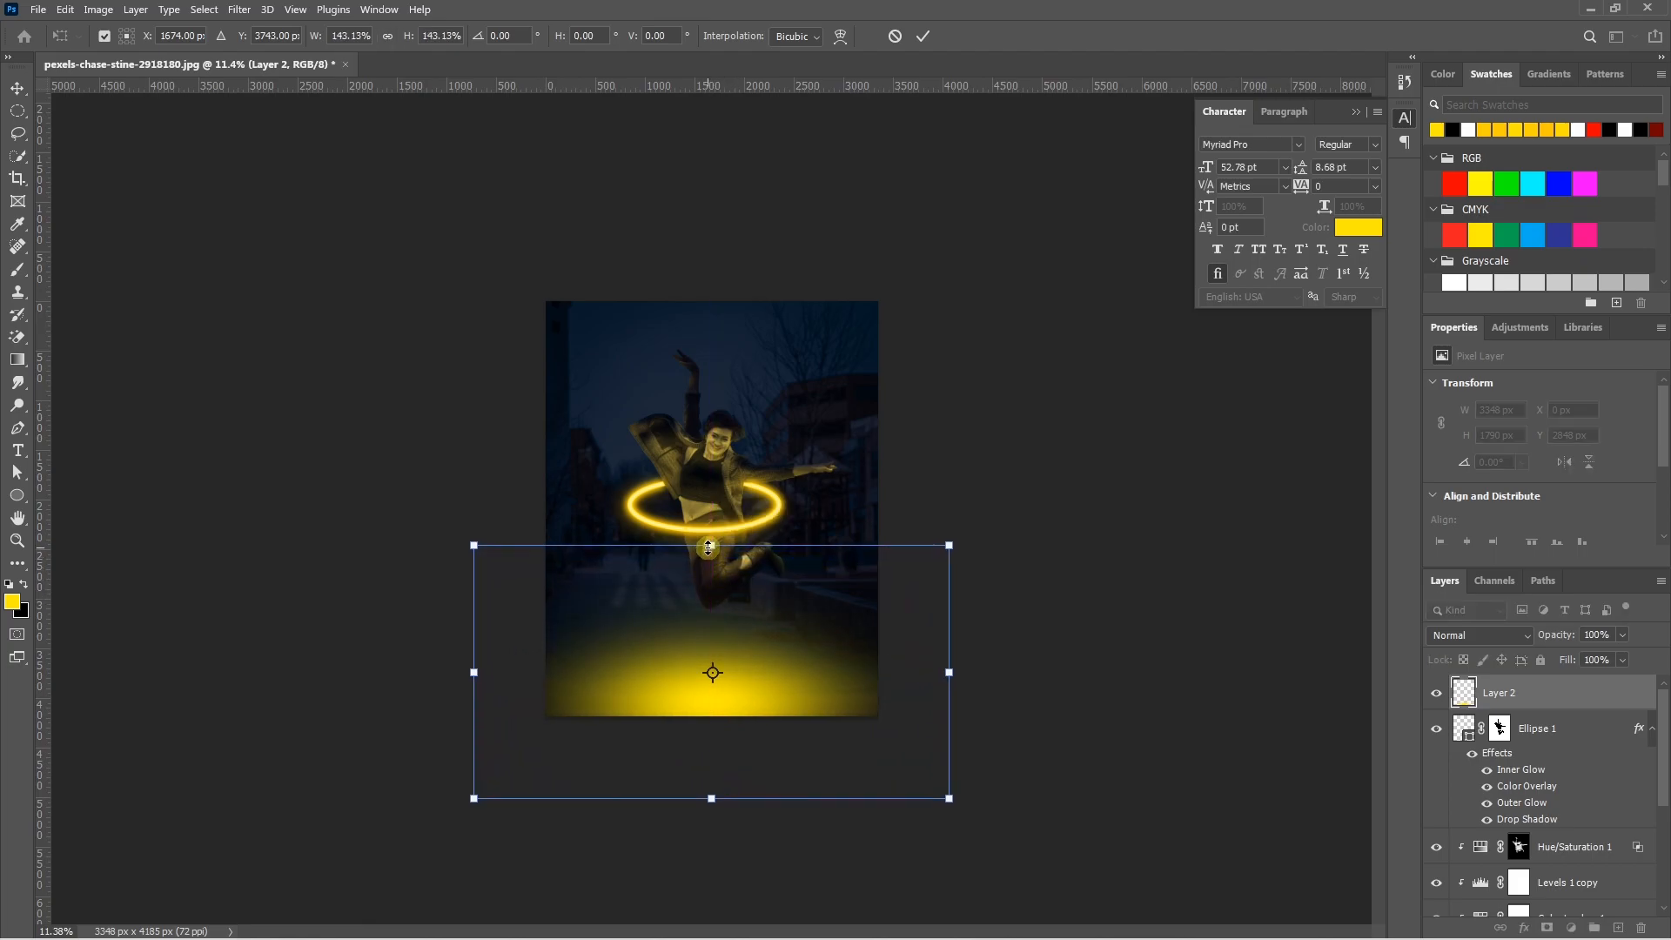
pyautogui.press('Return')
# Blend Layer 2 into the pavement by splitting the black Underlying Layer slider of Blend If and moving its bright half toward the lighter tones
pyautogui.click(1522, 930)
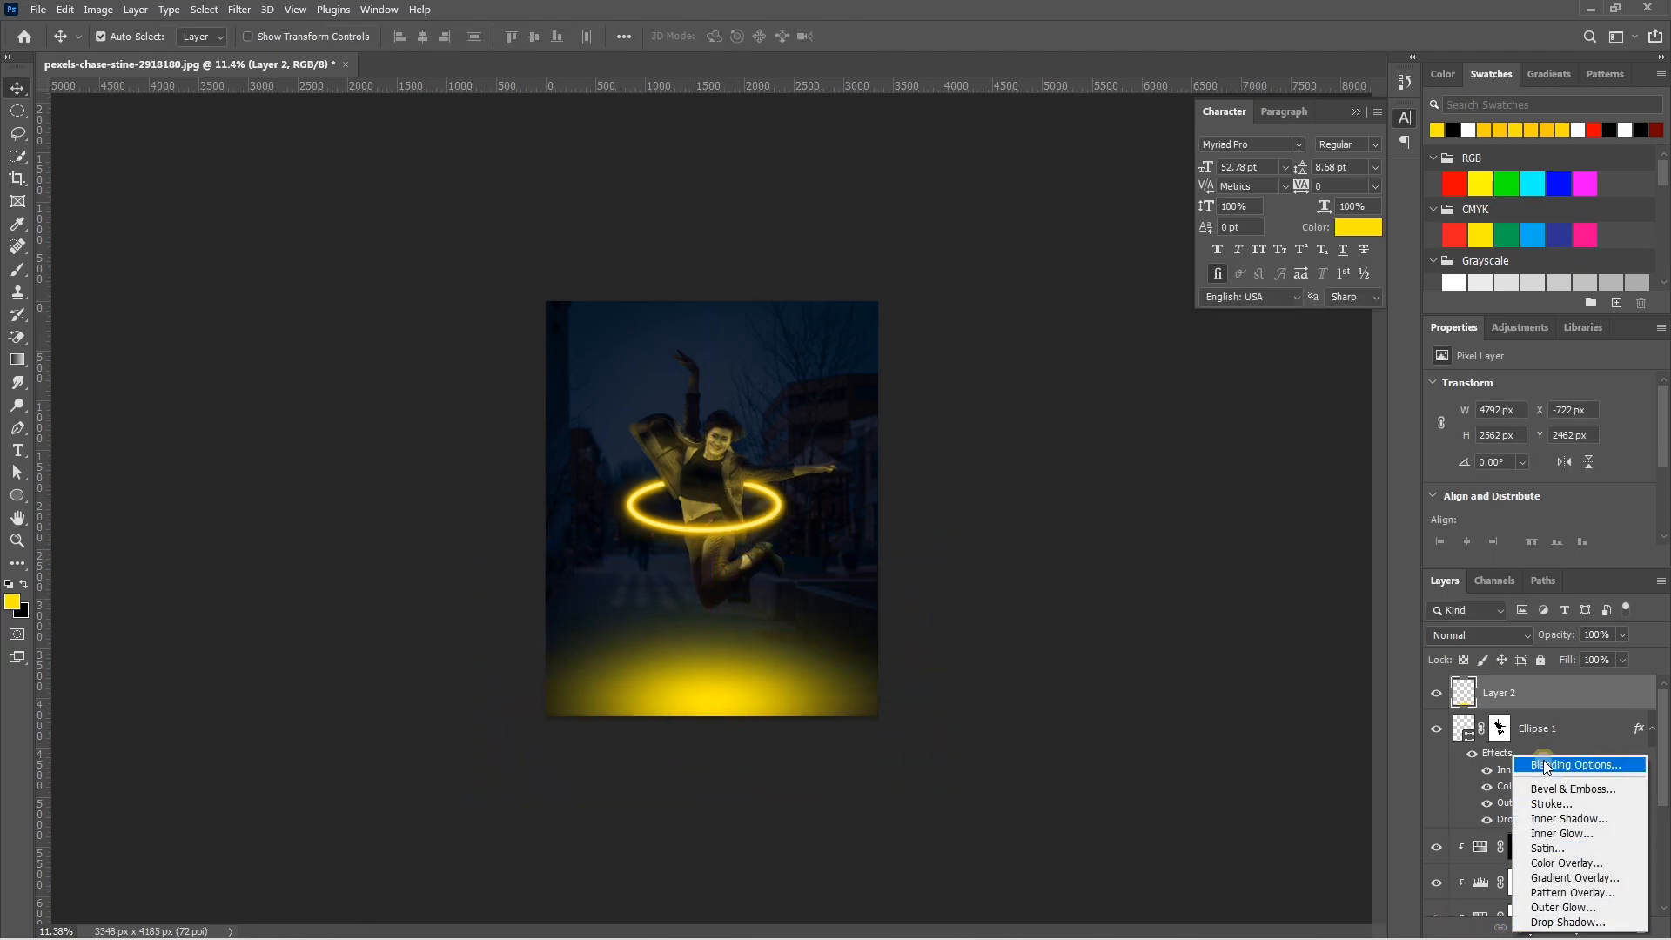
pyautogui.click(1545, 757)
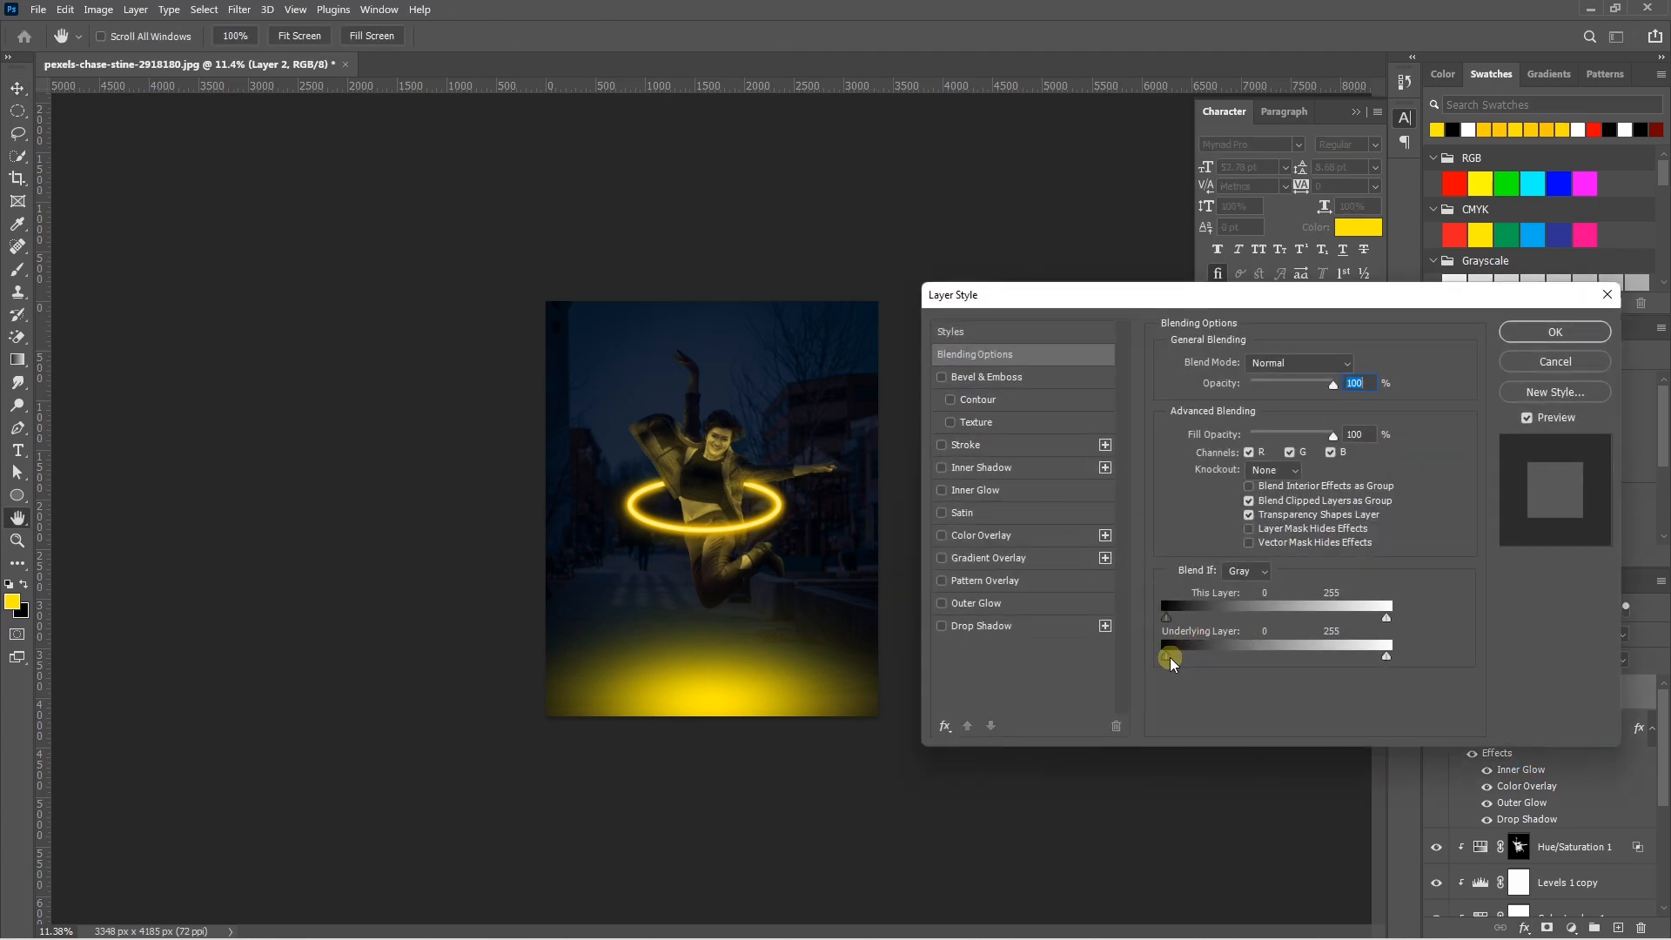
pyautogui.moveTo(1169, 661)
pyautogui.mouseDown()
pyautogui.moveTo(1212, 664)
pyautogui.moveTo(1191, 665)
pyautogui.mouseUp()
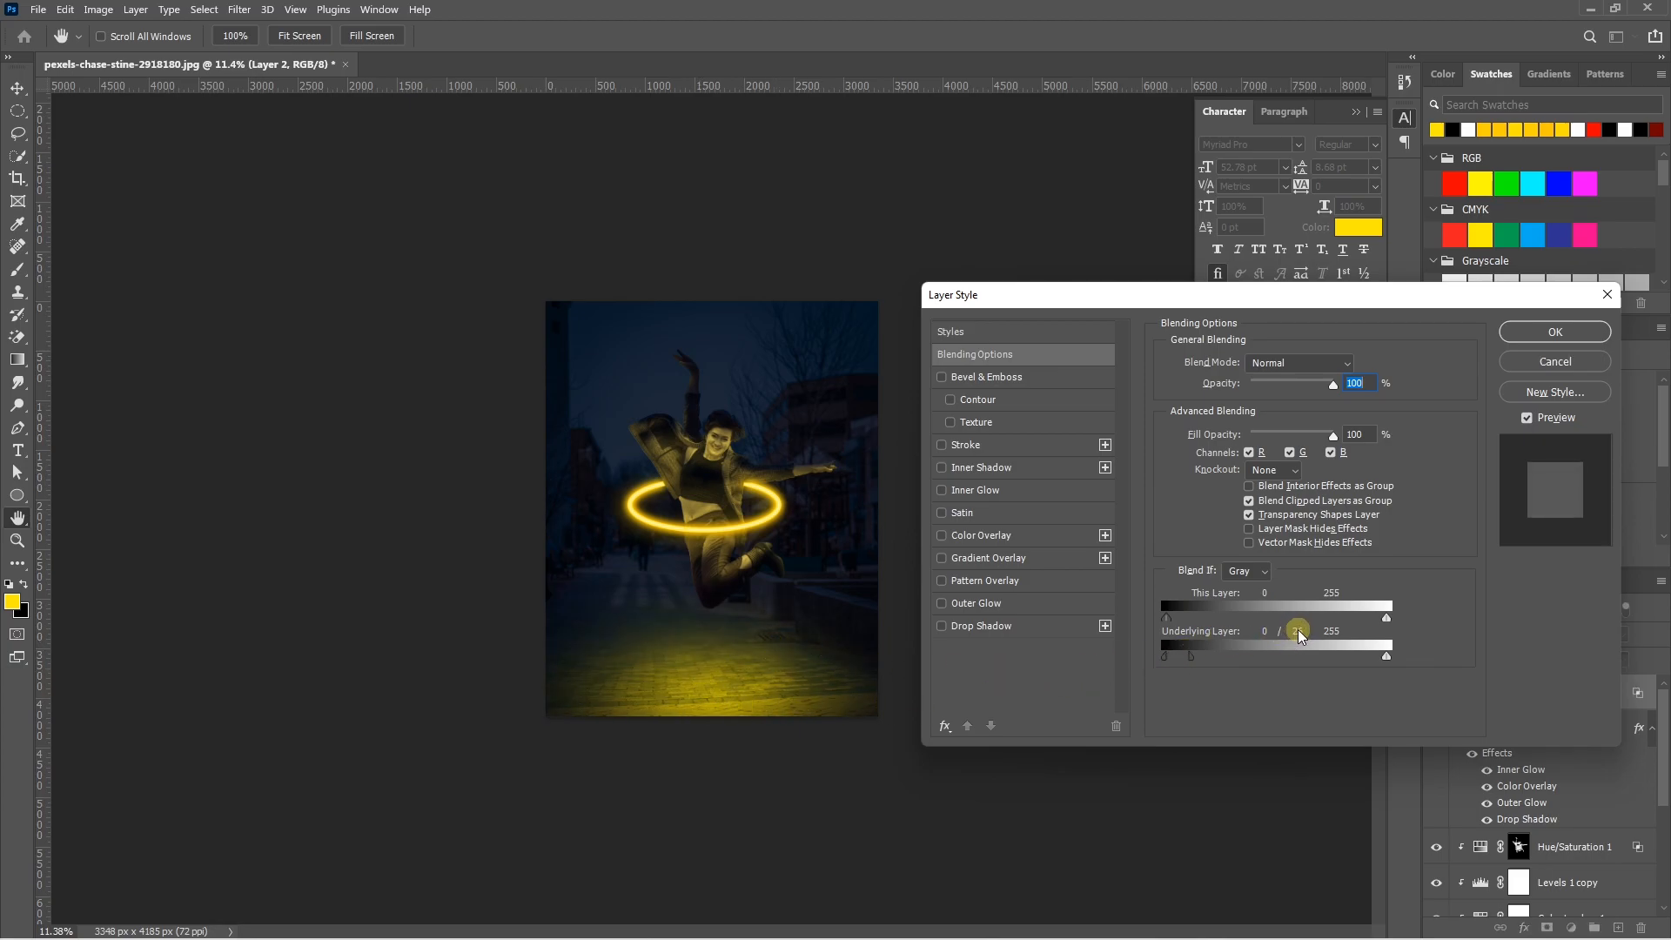
pyautogui.click(1582, 337)
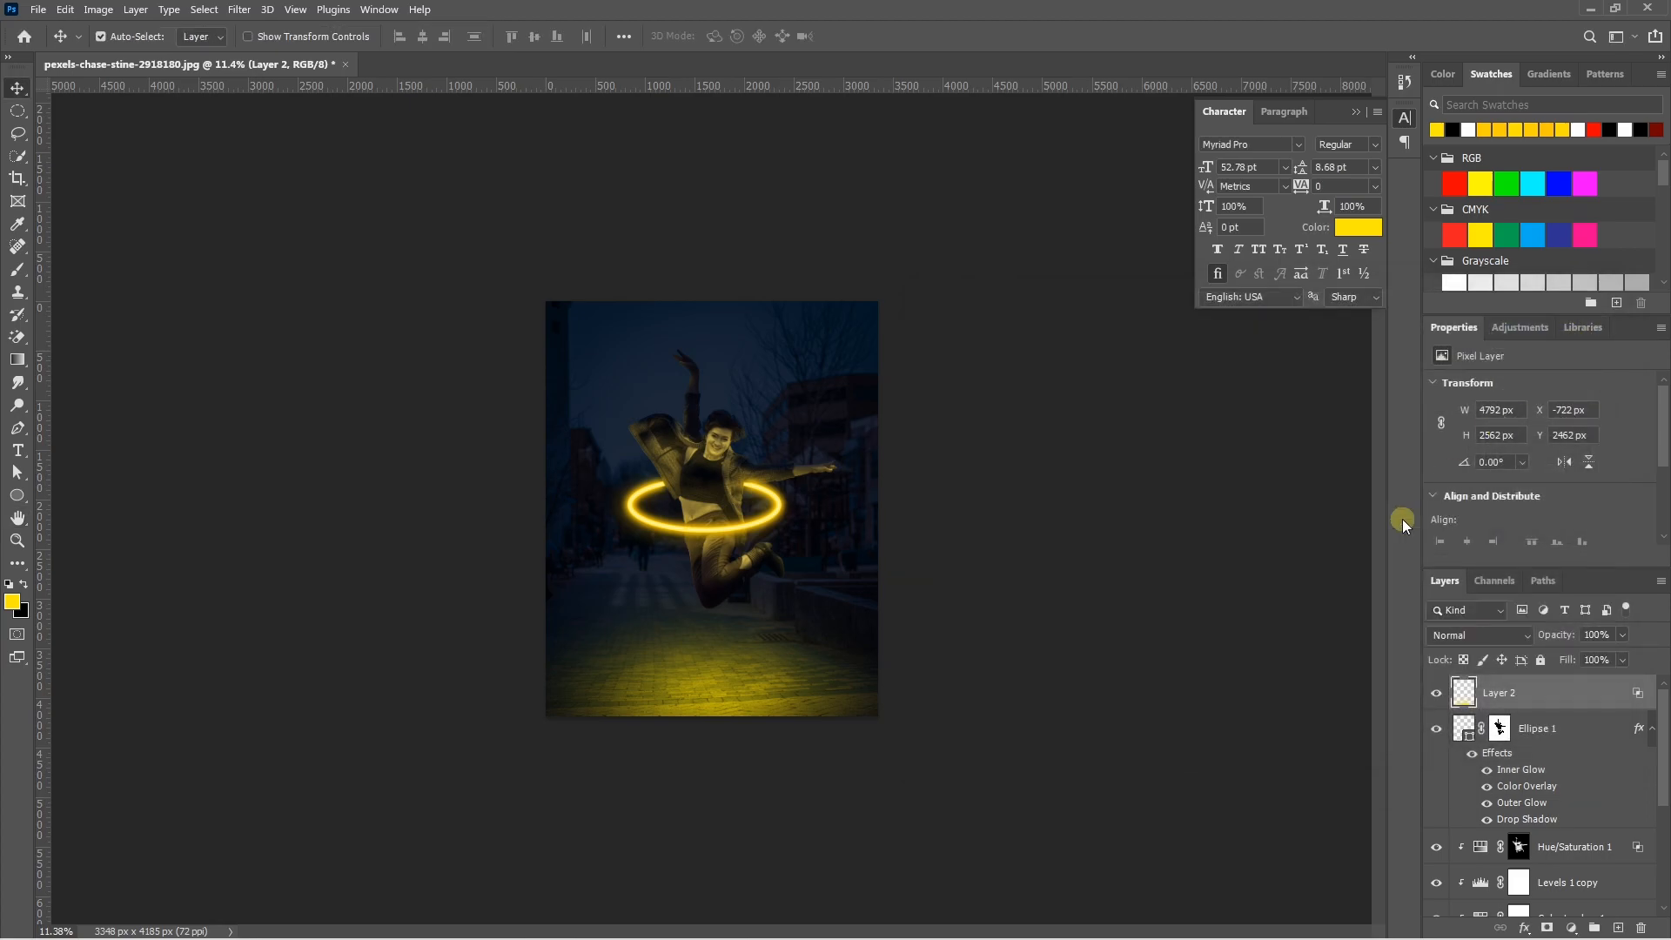
pyautogui.scroll(3, 857, 779)
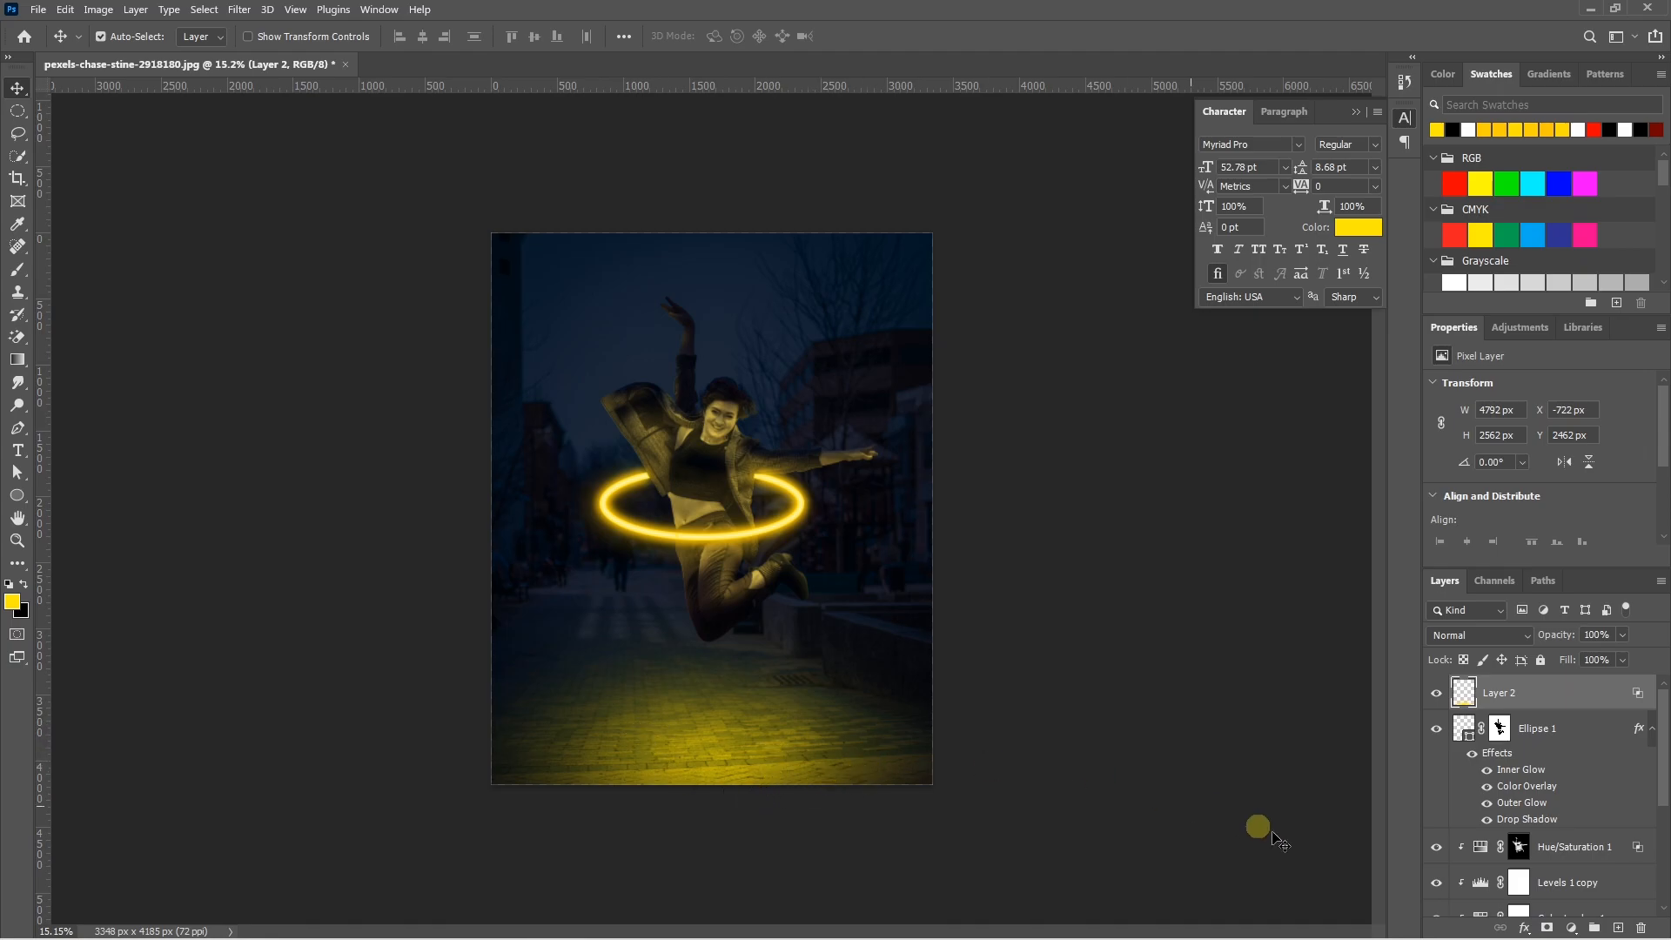
# Add a layer mask to Layer 2 and dab black with a 1500 px elliptical brush to form a shadow on the ground beneath the woman
pyautogui.click(1546, 928)
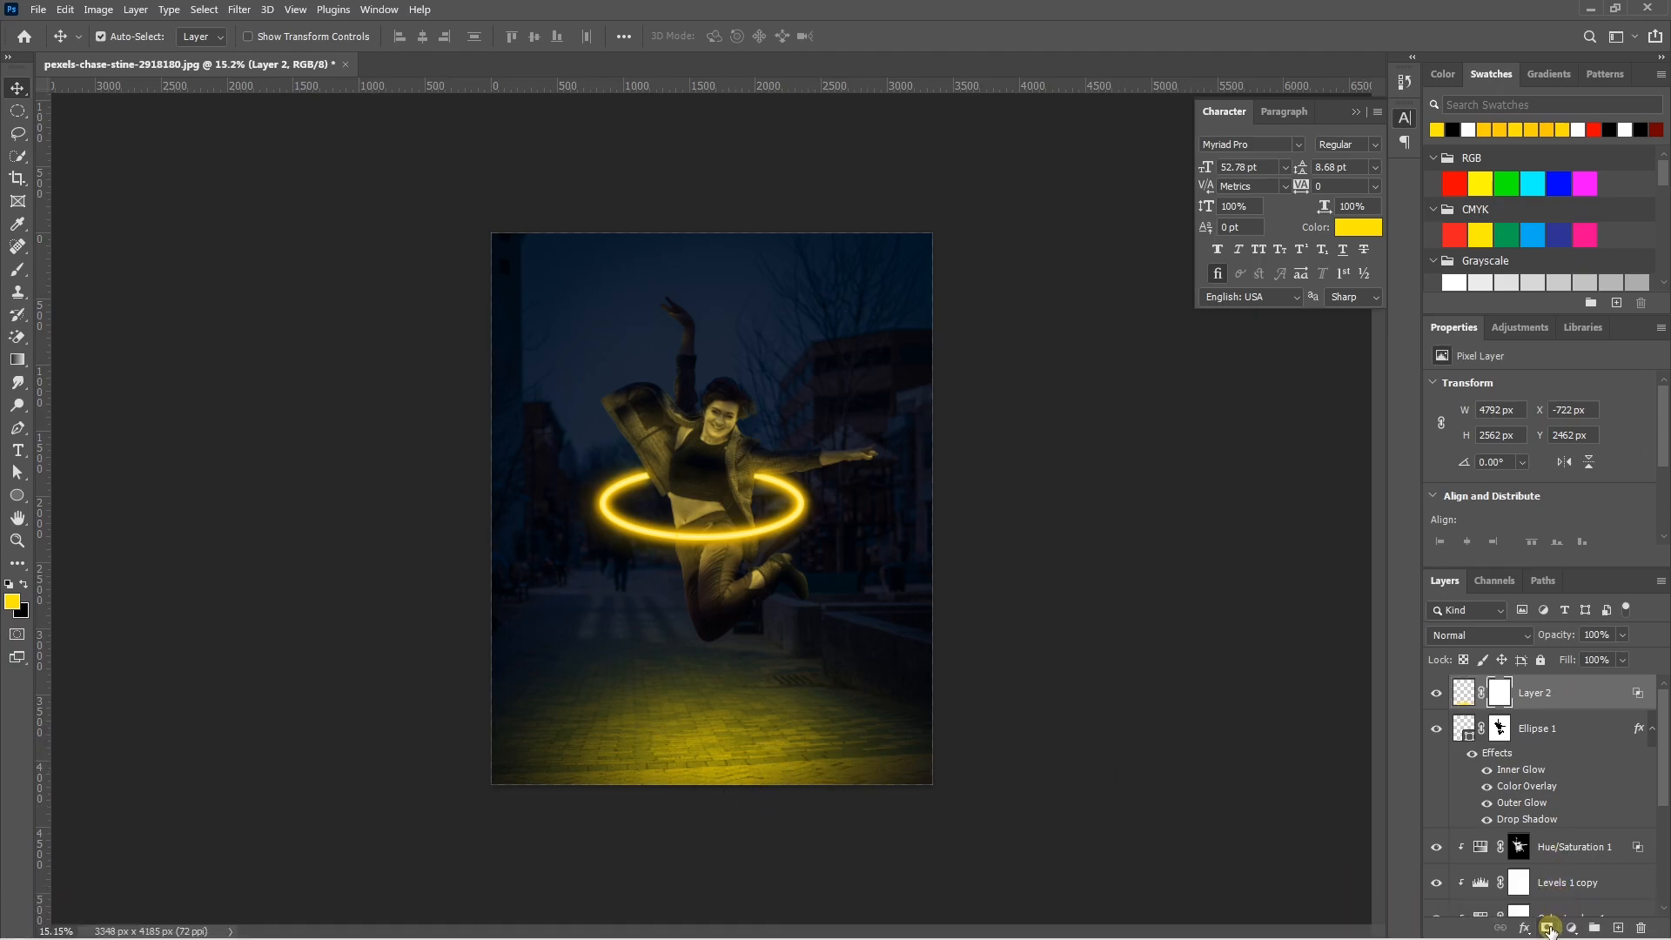
pyautogui.press('b')
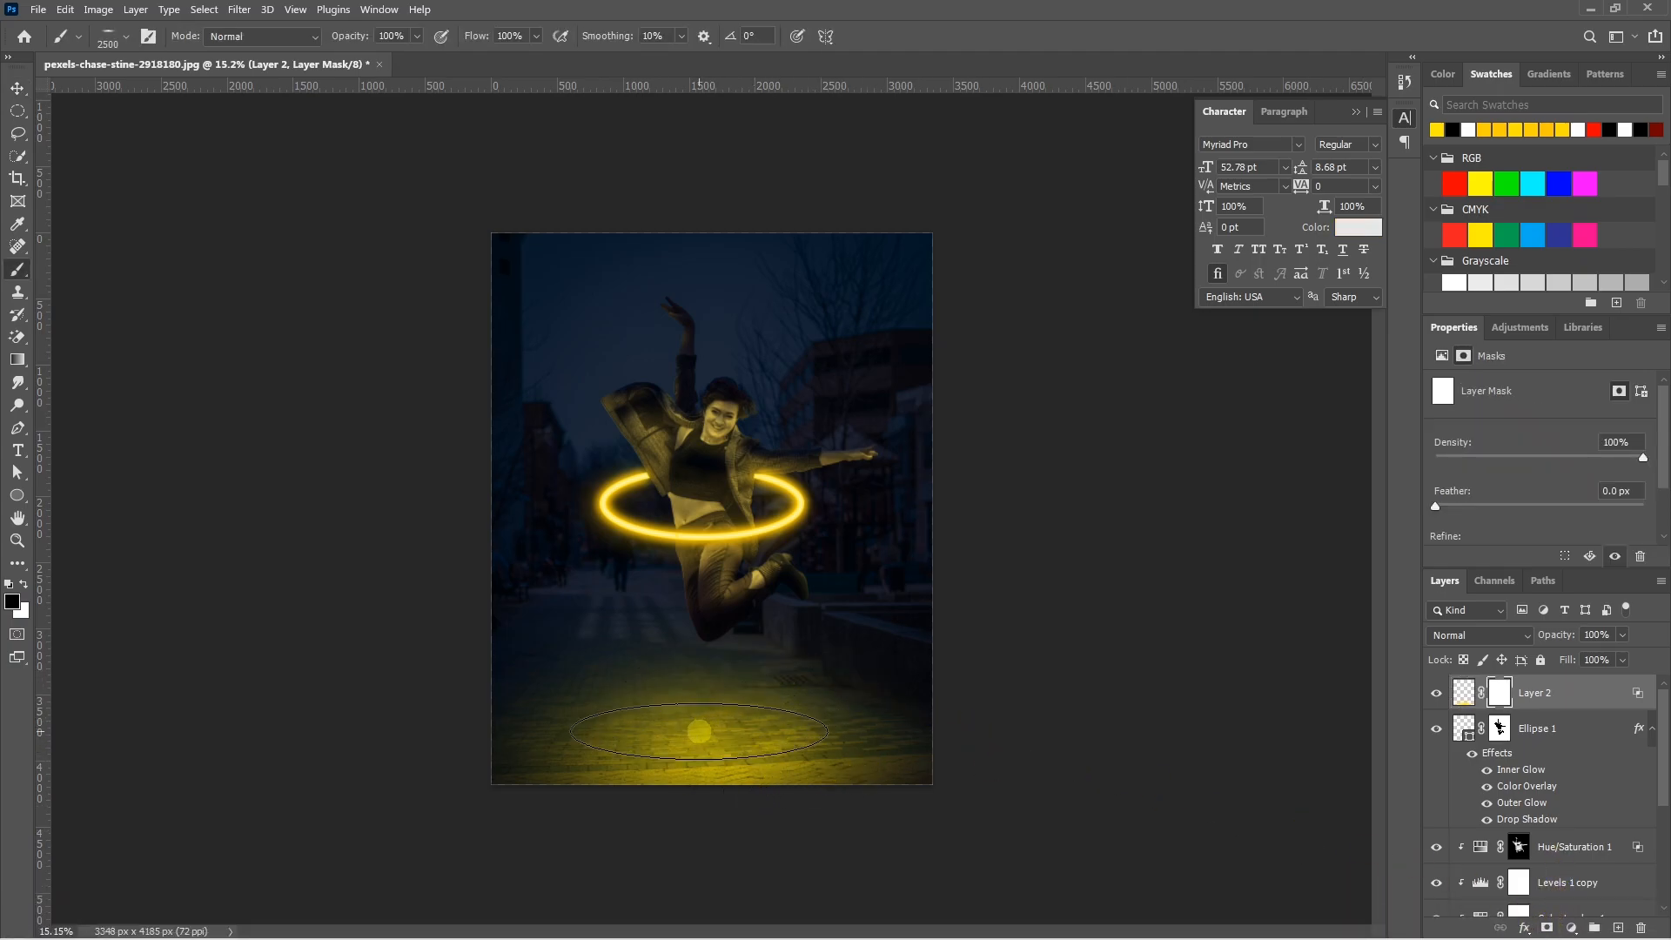
pyautogui.press('[')
pyautogui.press('[')
pyautogui.press('[')
pyautogui.press('[')
pyautogui.press('[')
pyautogui.press('[')
pyautogui.press('[')
pyautogui.press('[')
pyautogui.press('[')
pyautogui.press('[')
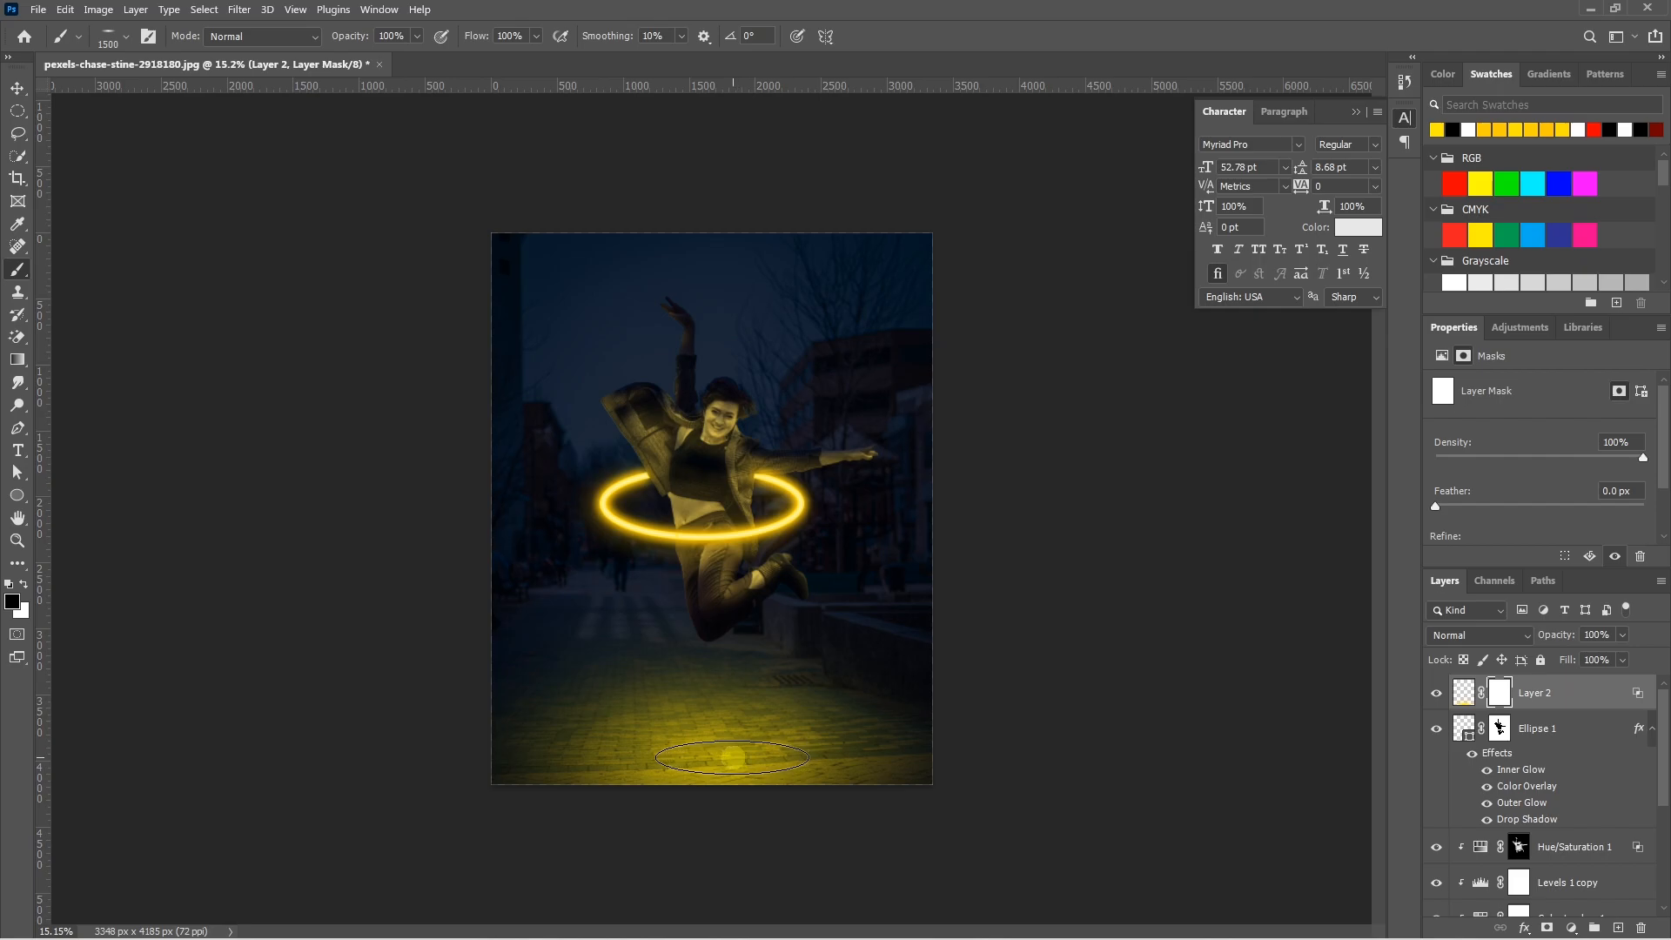
pyautogui.click(733, 757)
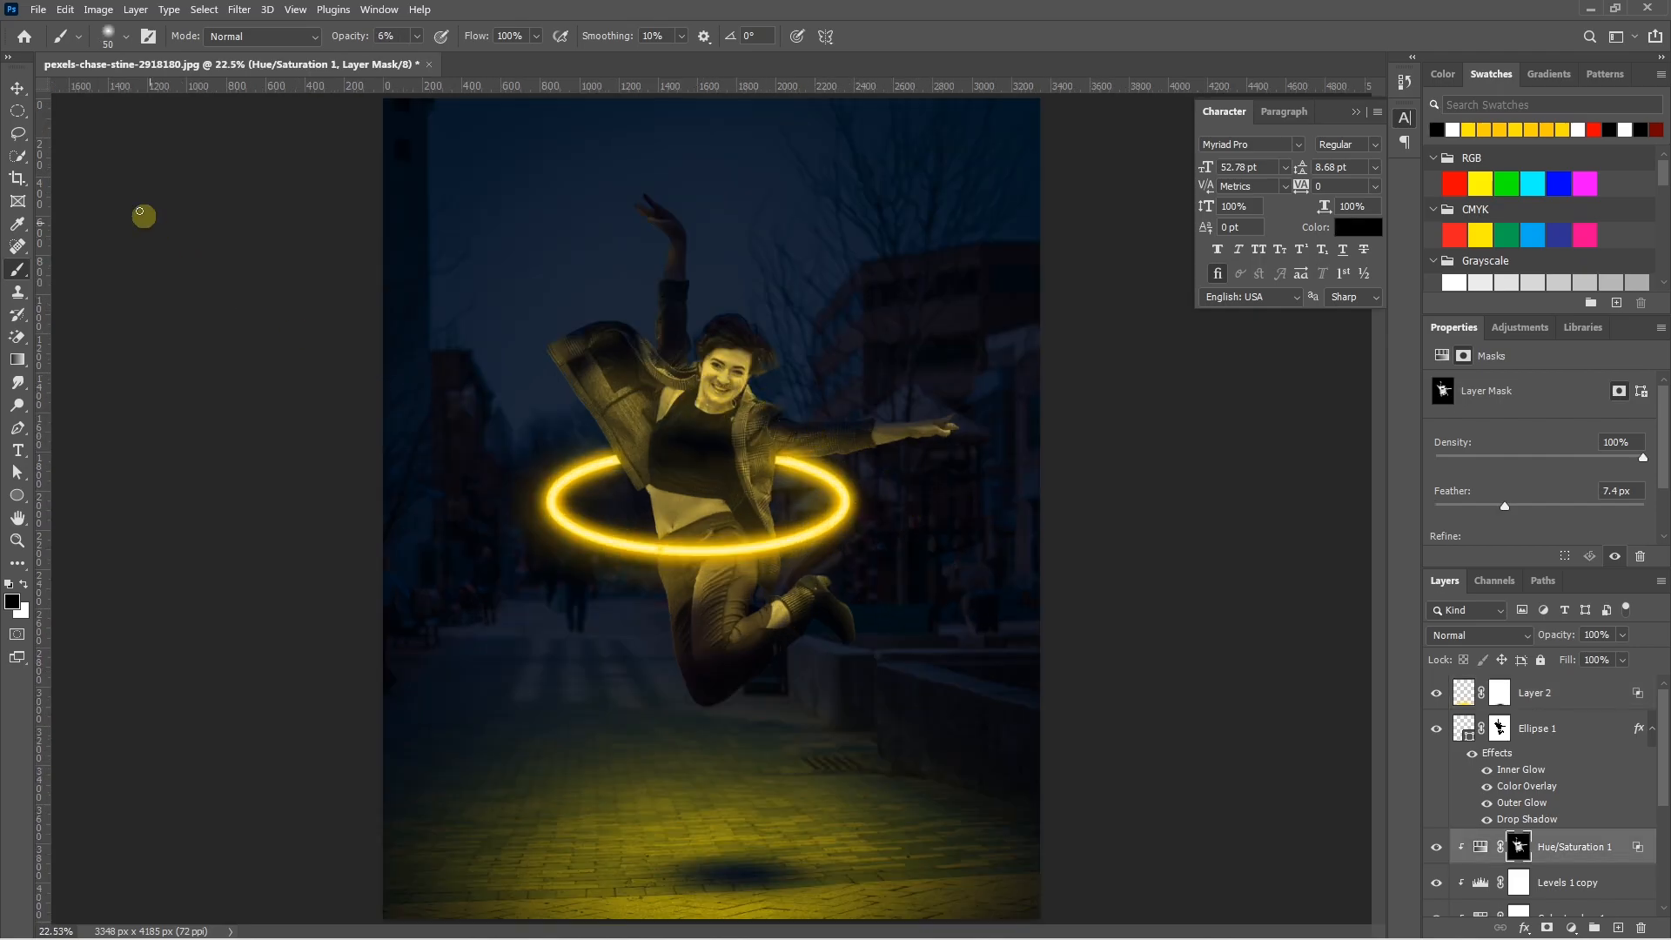
pyautogui.click(17, 88)
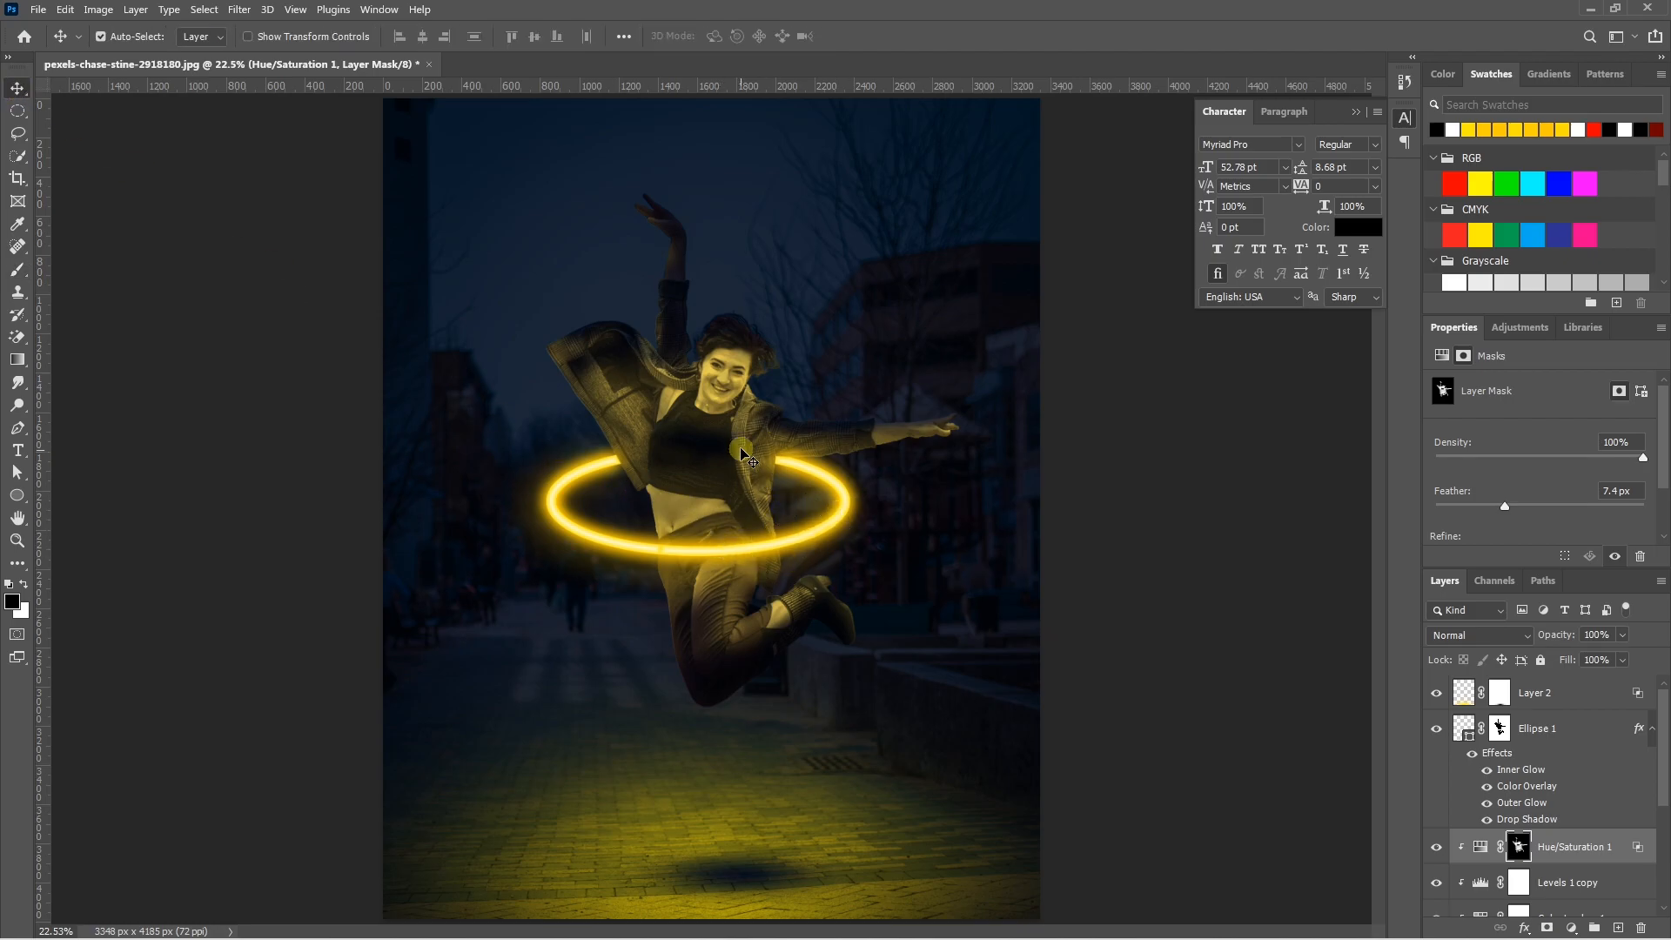
# Stamp all visible layers into a new merged layer above Layer 2 and convert it to a smart object
pyautogui.click(1540, 701)
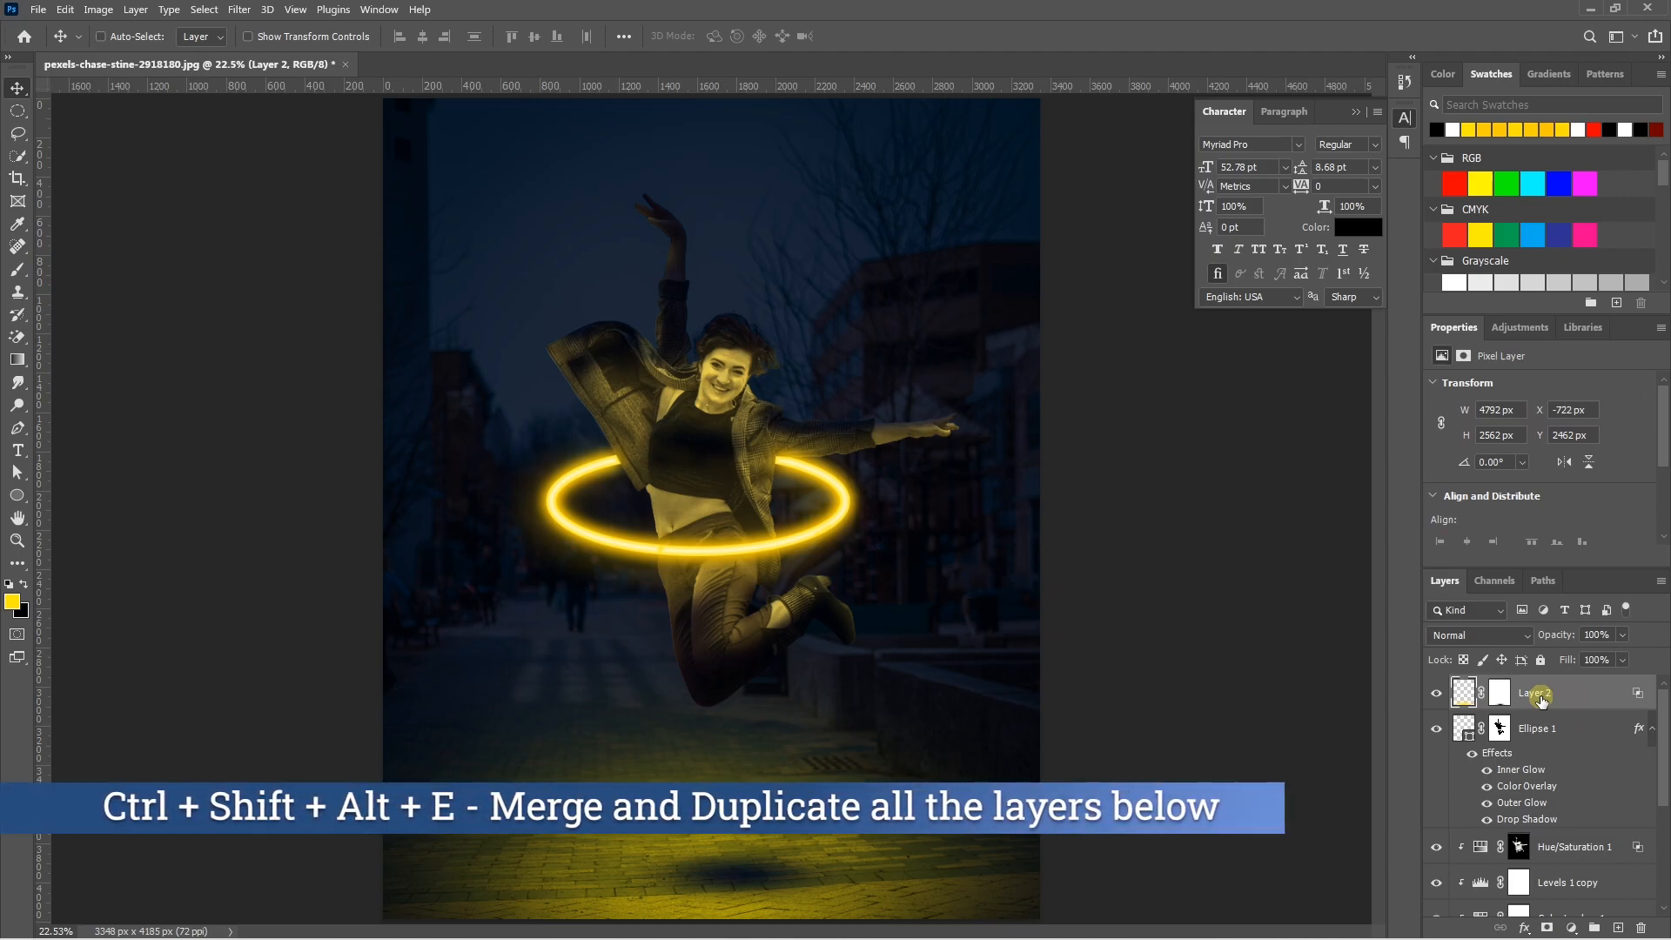
pyautogui.hotkey('ctrl', 'shift', 'alt', 'e')
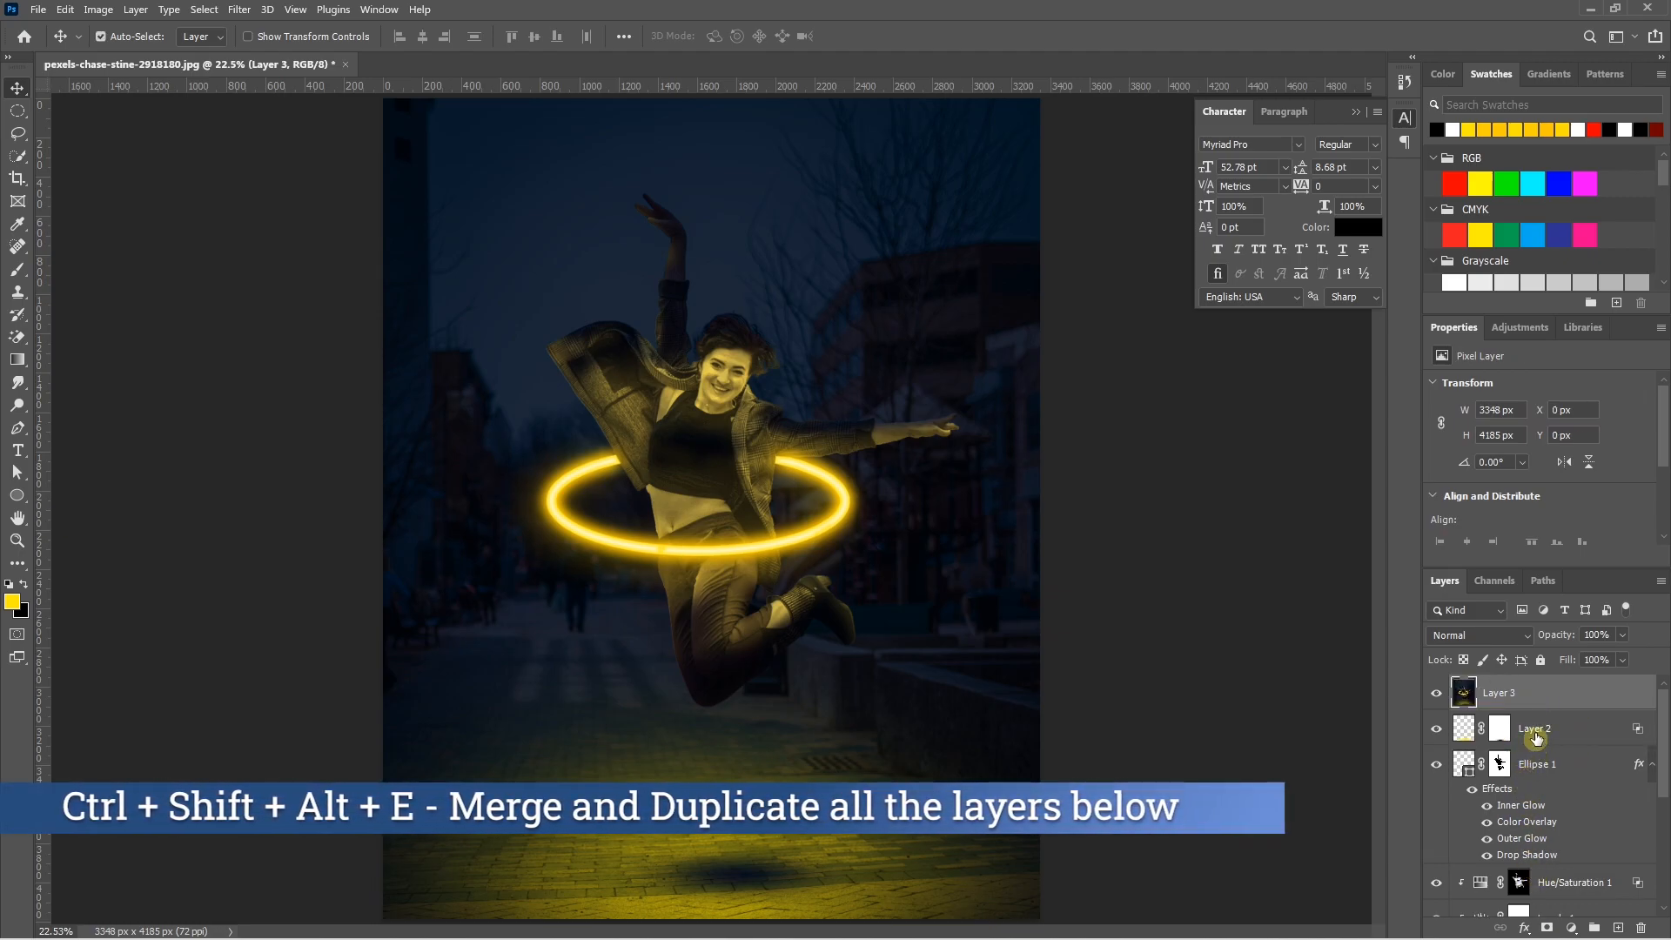
pyautogui.rightClick(1497, 701)
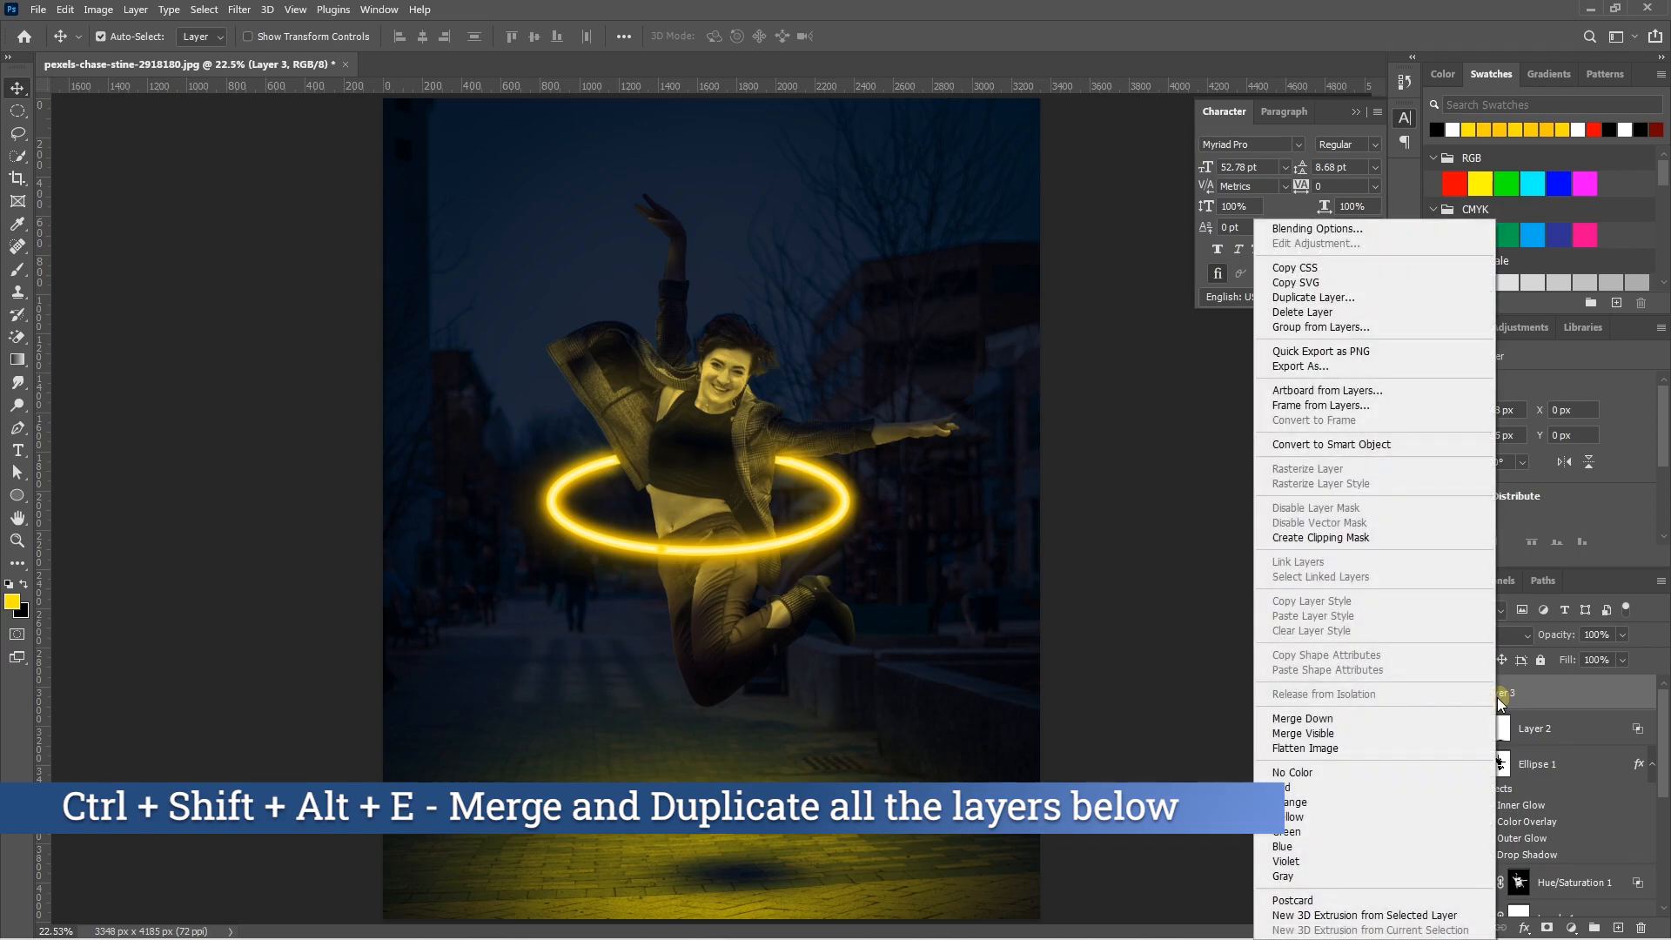
pyautogui.click(1373, 444)
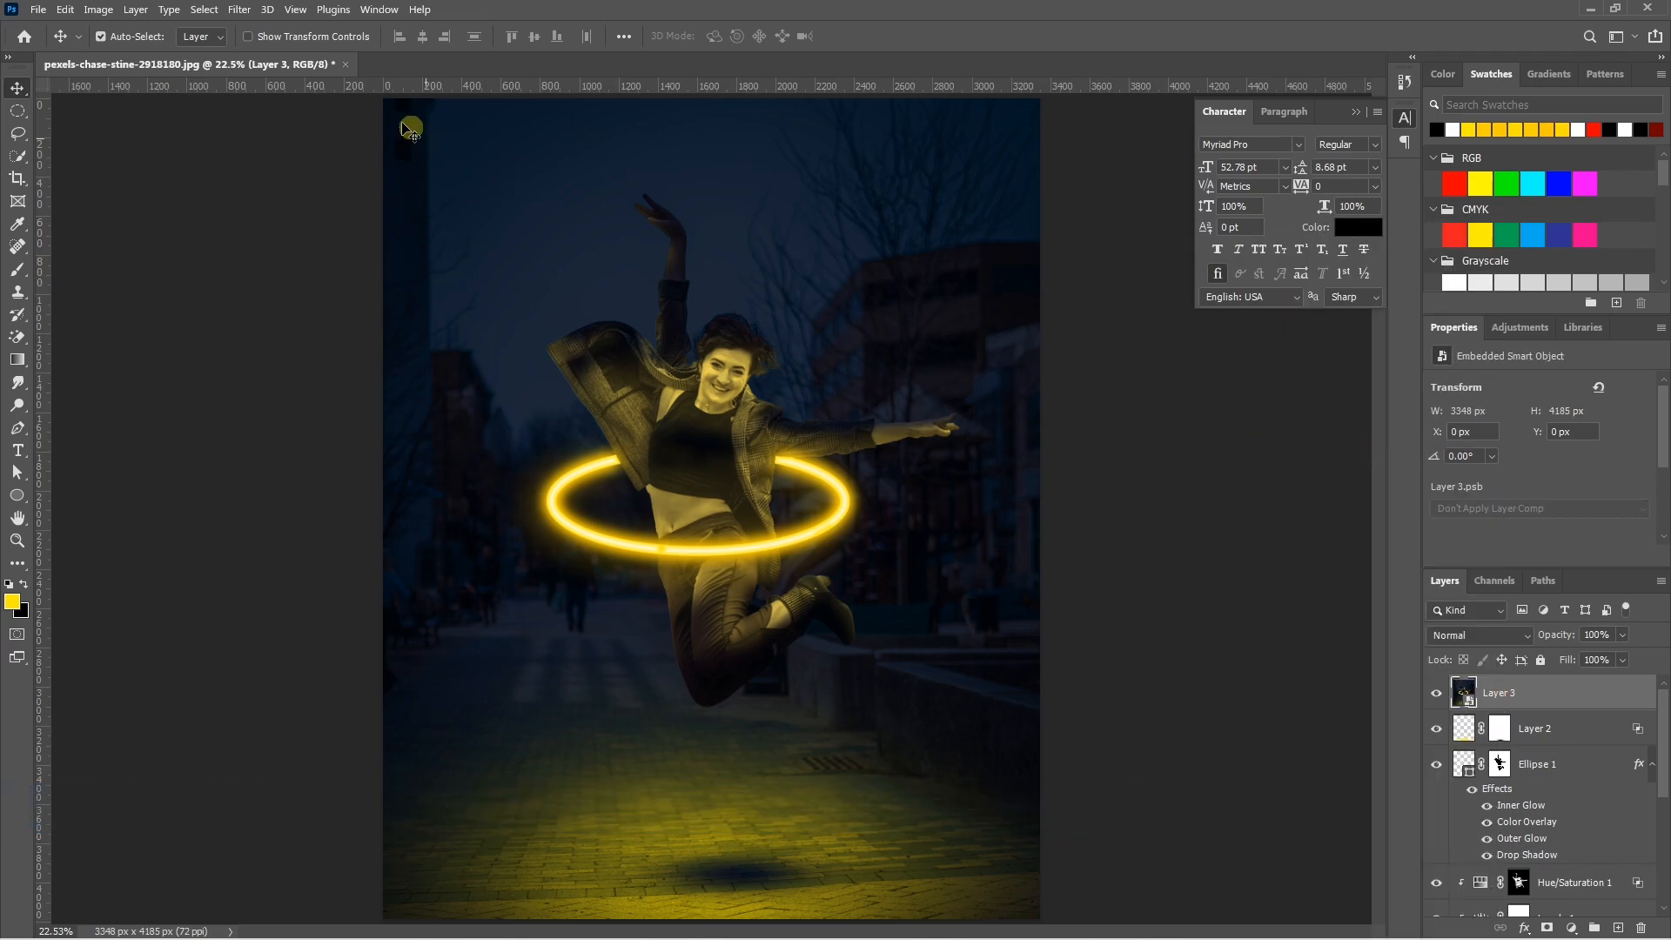
# Apply the Camera Raw Filter to Layer 3, adjusting Basic, Color Mixer and Color Grading, with the highlights at hue 90 and saturation 44
pyautogui.click(239, 9)
pyautogui.click(279, 140)
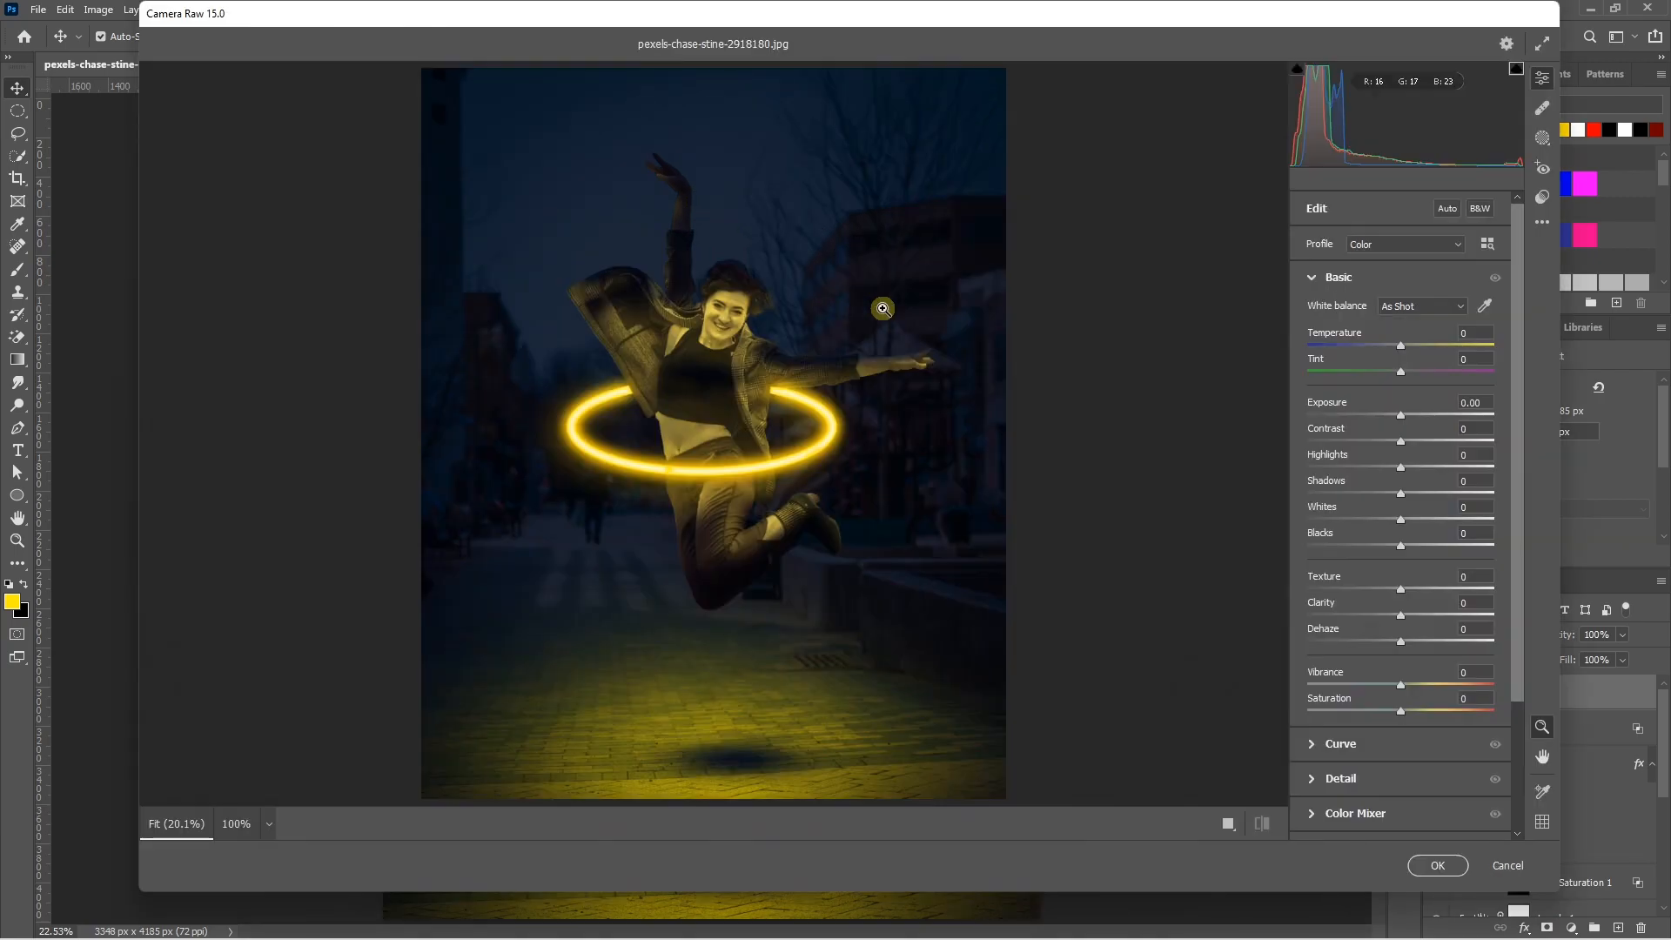
pyautogui.moveTo(1401, 532); pyautogui.dragTo(1430, 534)
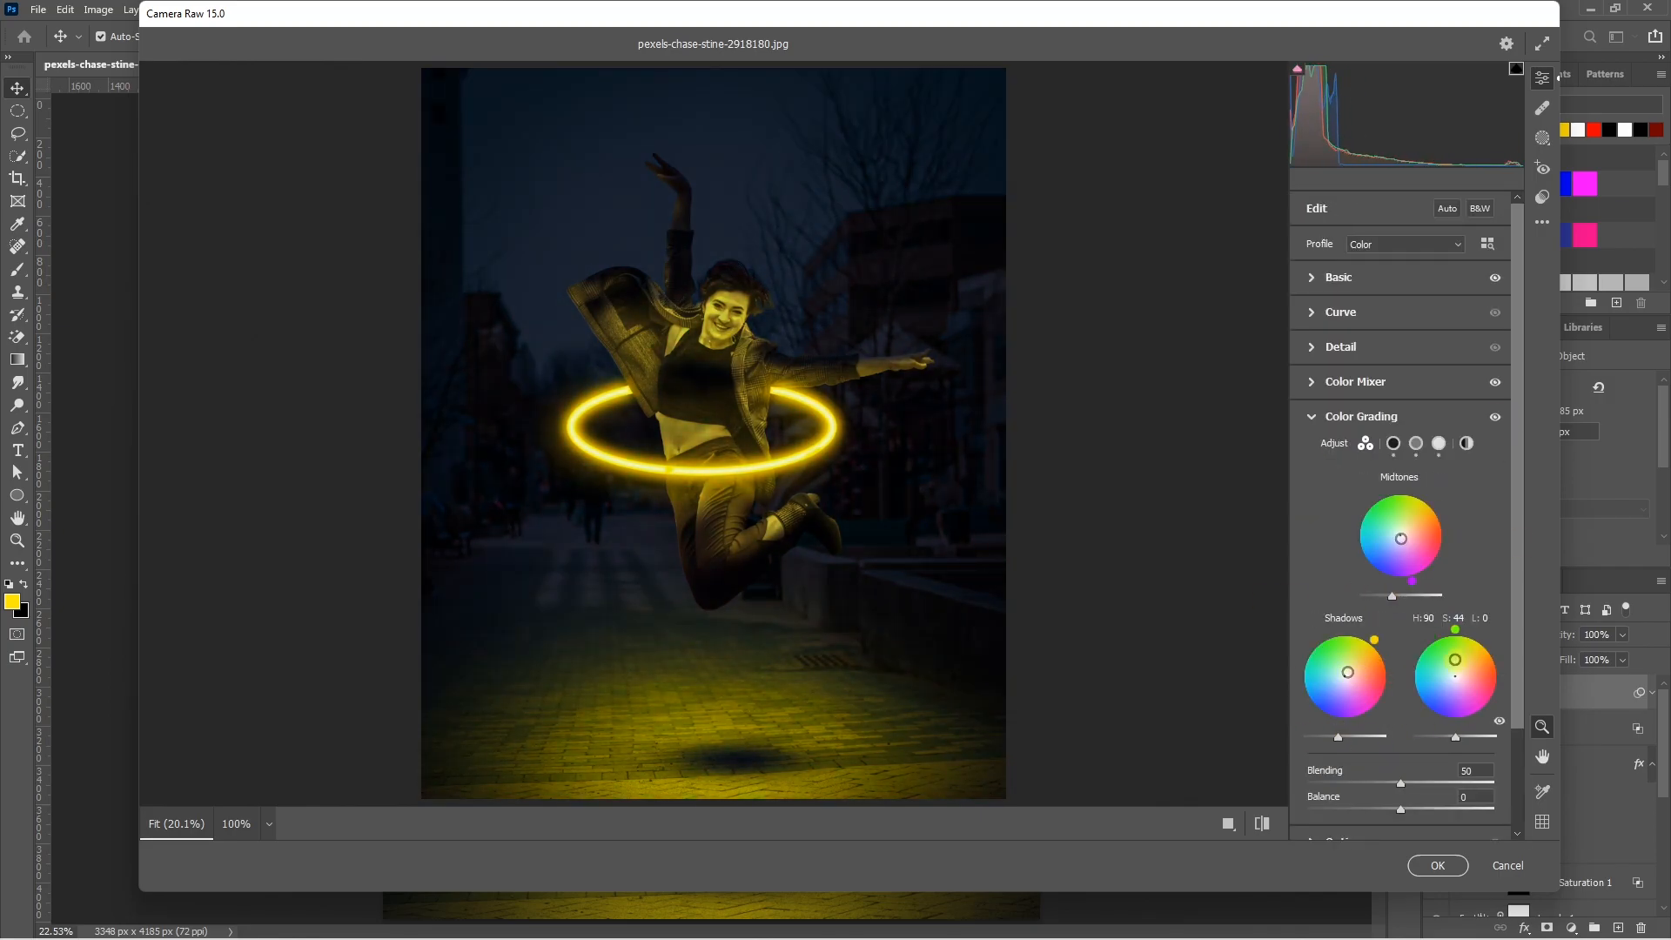
pyautogui.scroll(-2, 1320, 725)
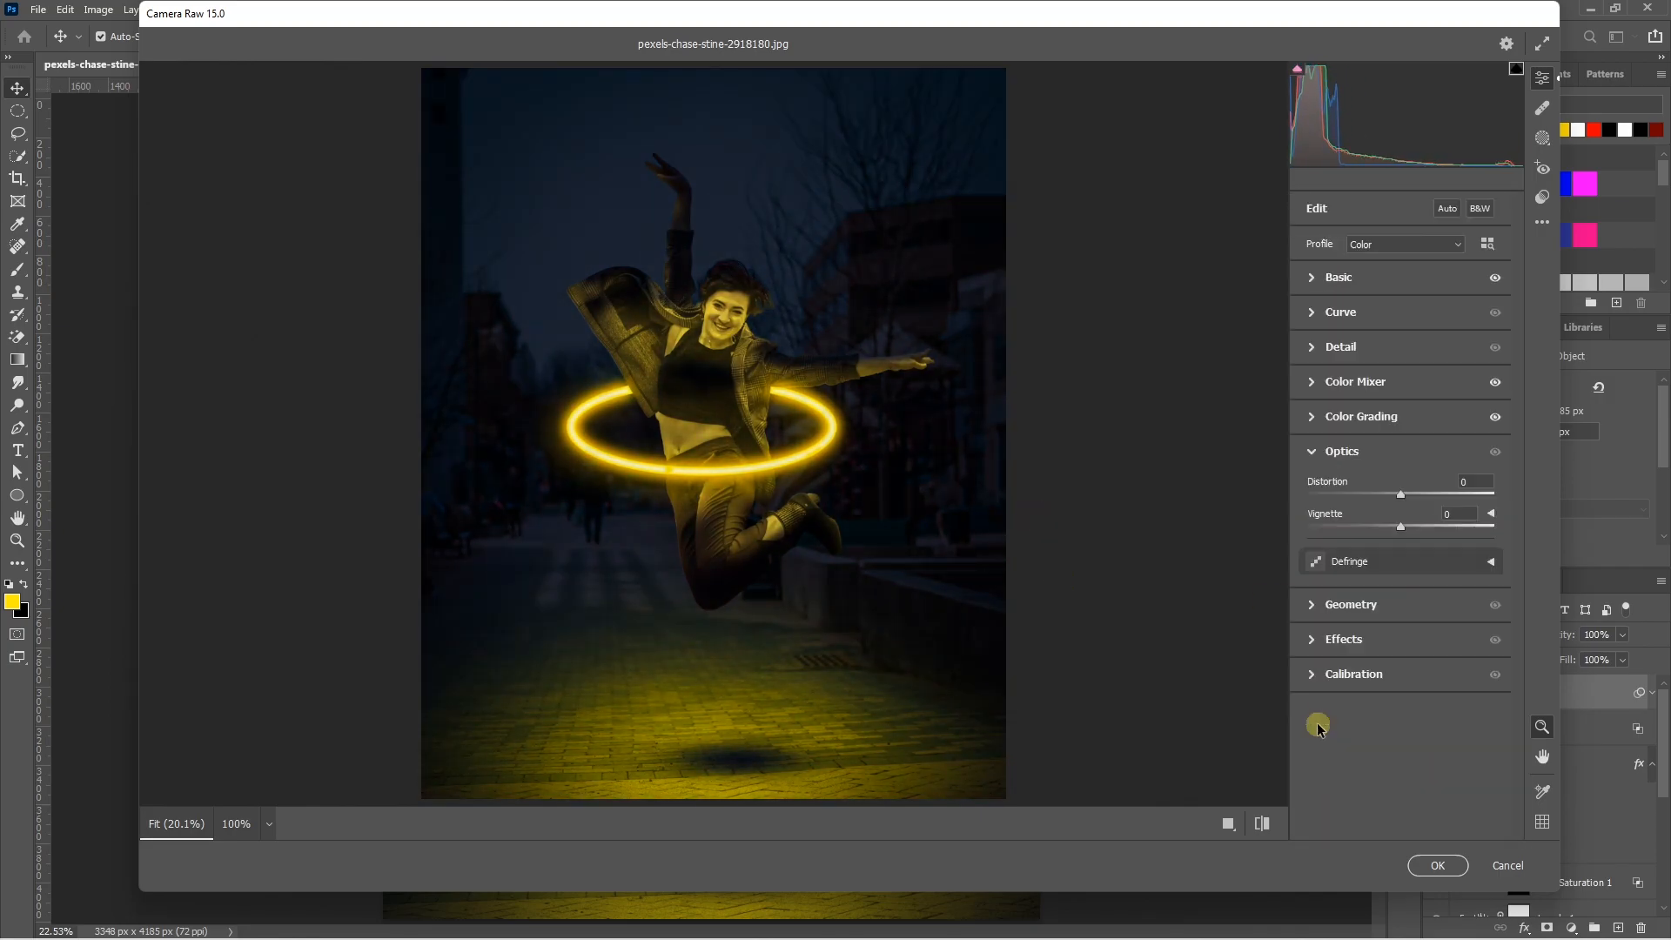
pyautogui.click(1262, 823)
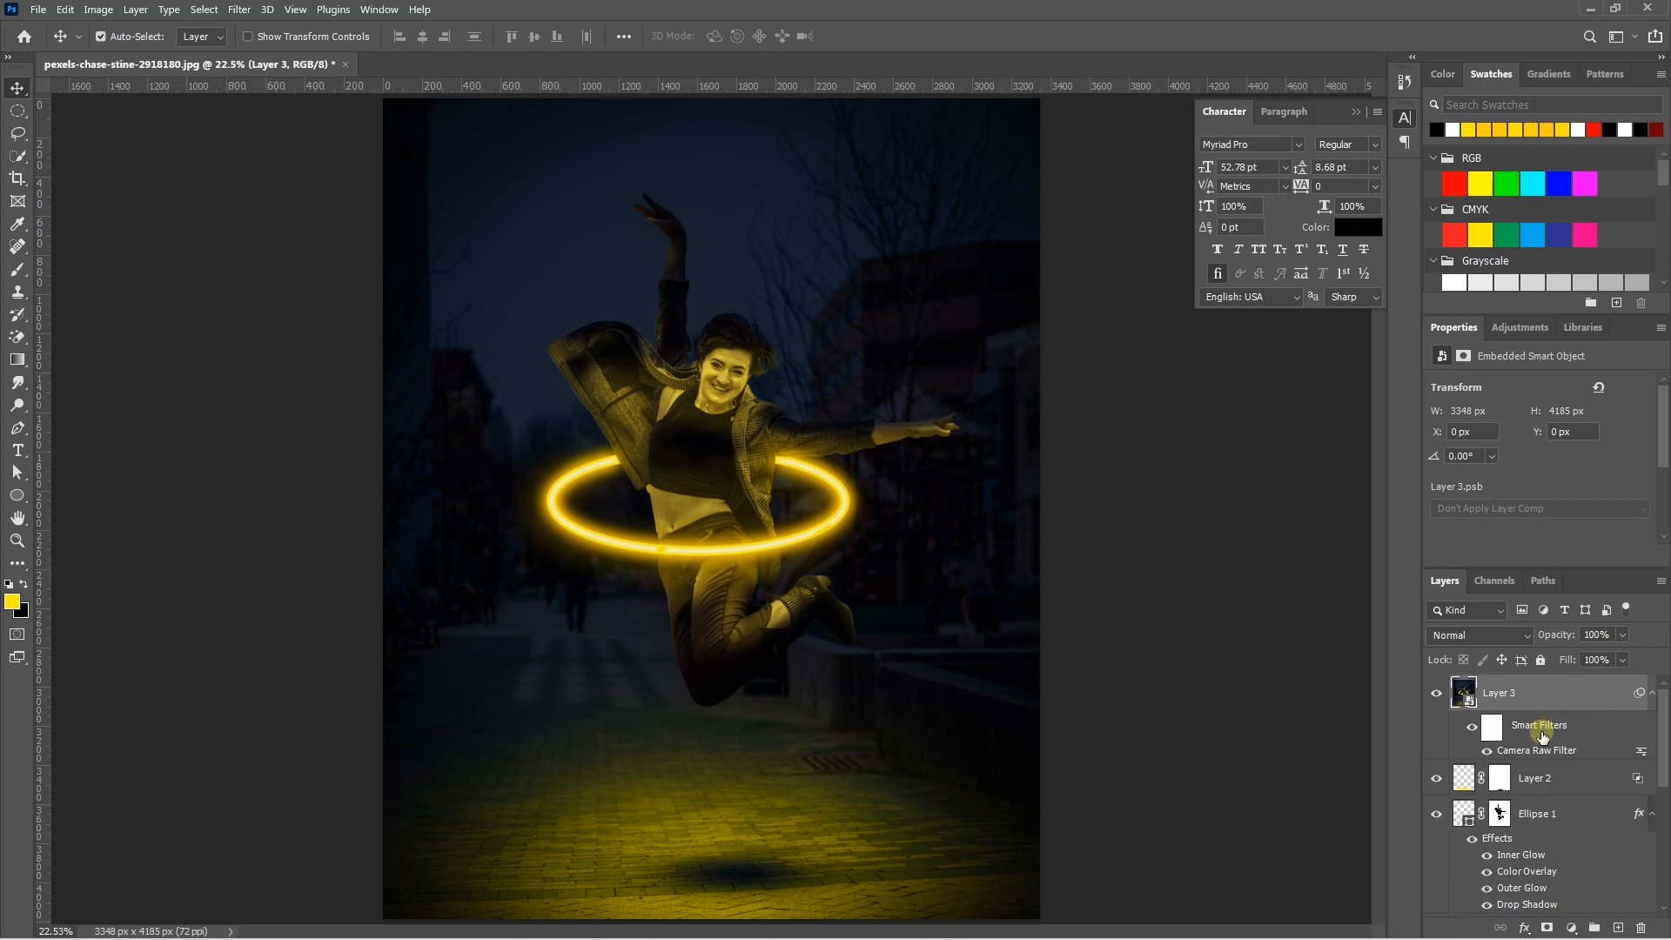
# Compare the finished composite with the original photo by hiding and restoring every layer except Background
pyautogui.scroll(-5, 1542, 735)
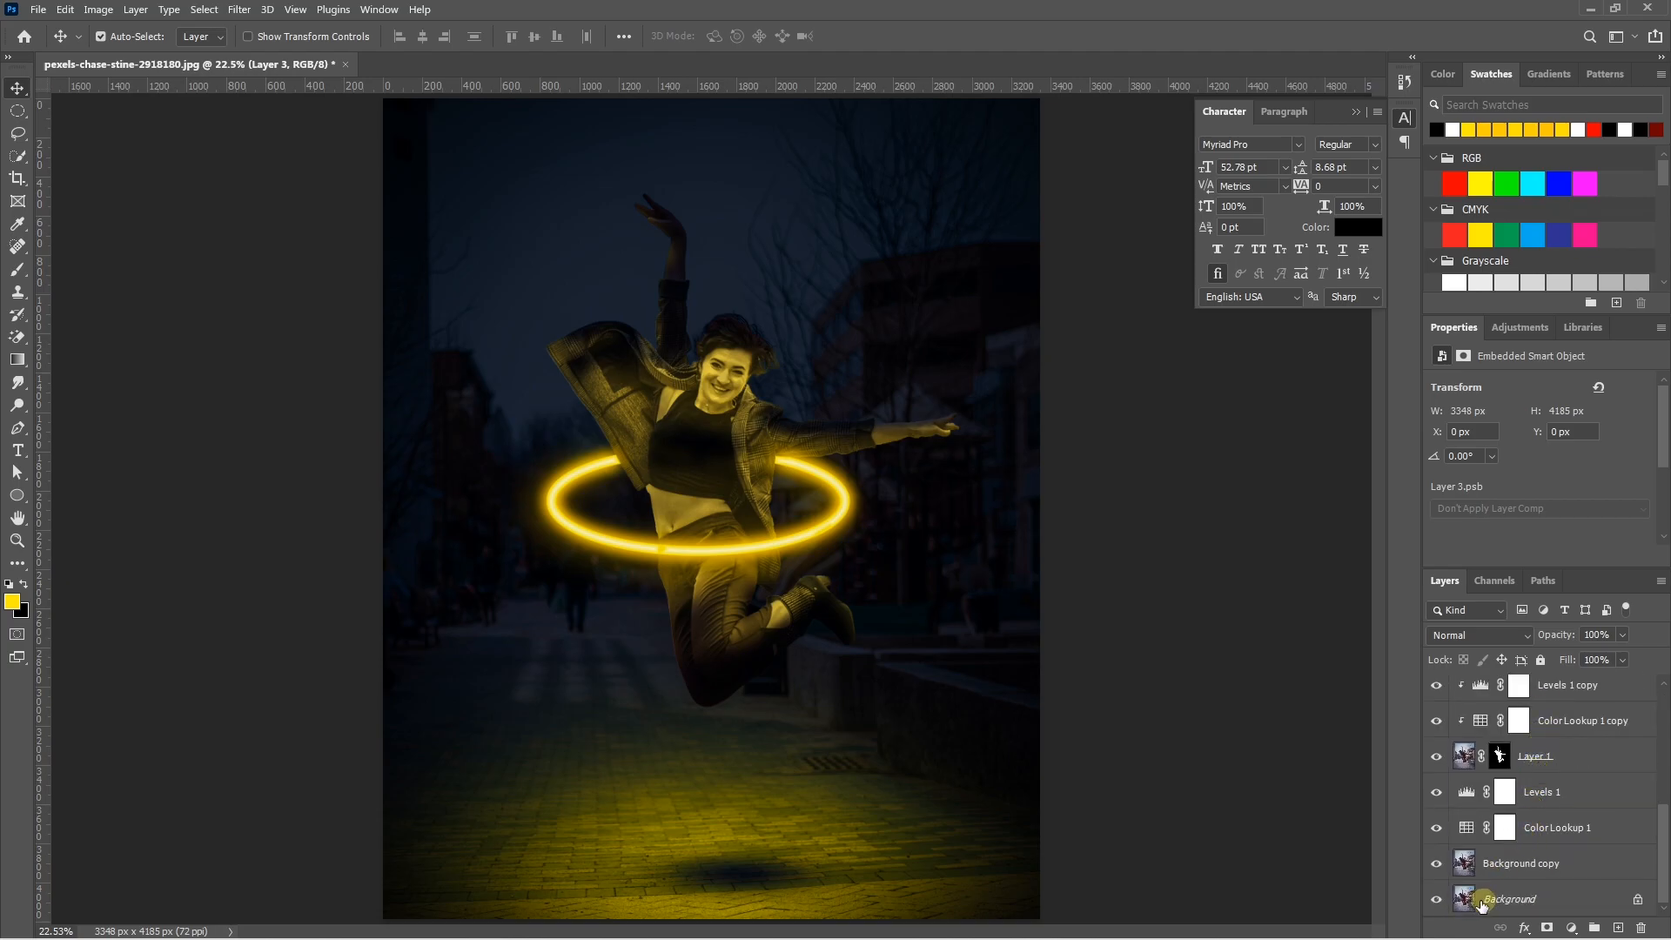
pyautogui.keyDown('alt'); pyautogui.click(1437, 899); pyautogui.keyUp('alt')
pyautogui.keyDown('alt'); pyautogui.click(1436, 899); pyautogui.keyUp('alt')
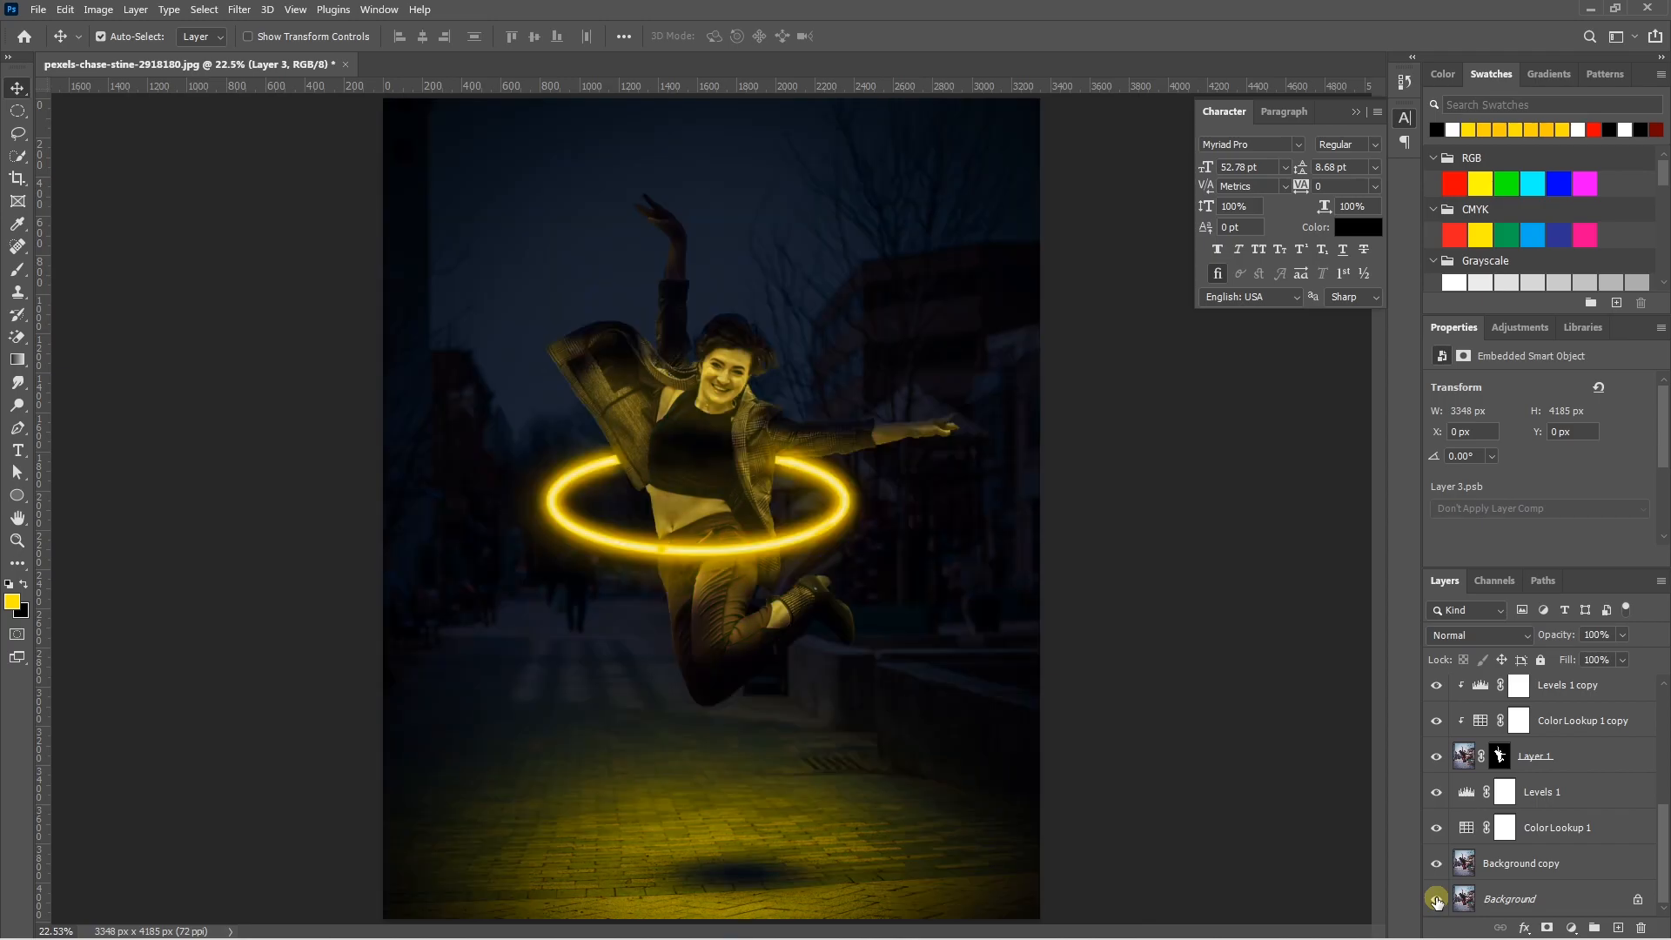
pyautogui.keyDown('alt'); pyautogui.click(1436, 900); pyautogui.keyUp('alt')
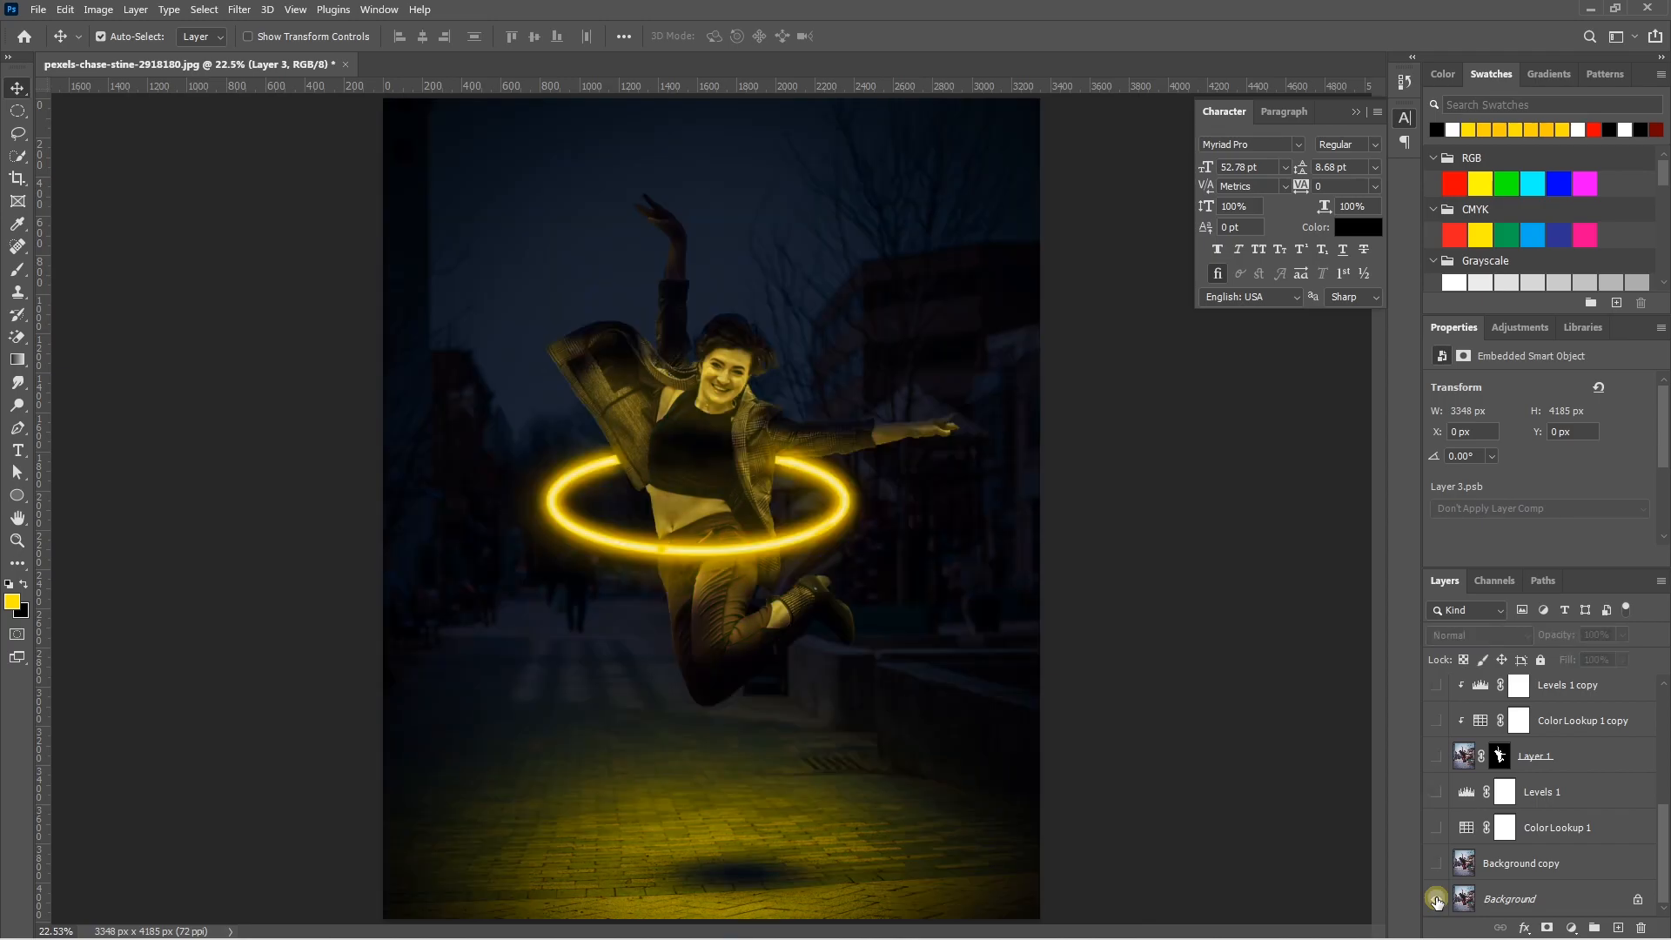
pyautogui.keyDown('alt'); pyautogui.click(1437, 900); pyautogui.keyUp('alt')
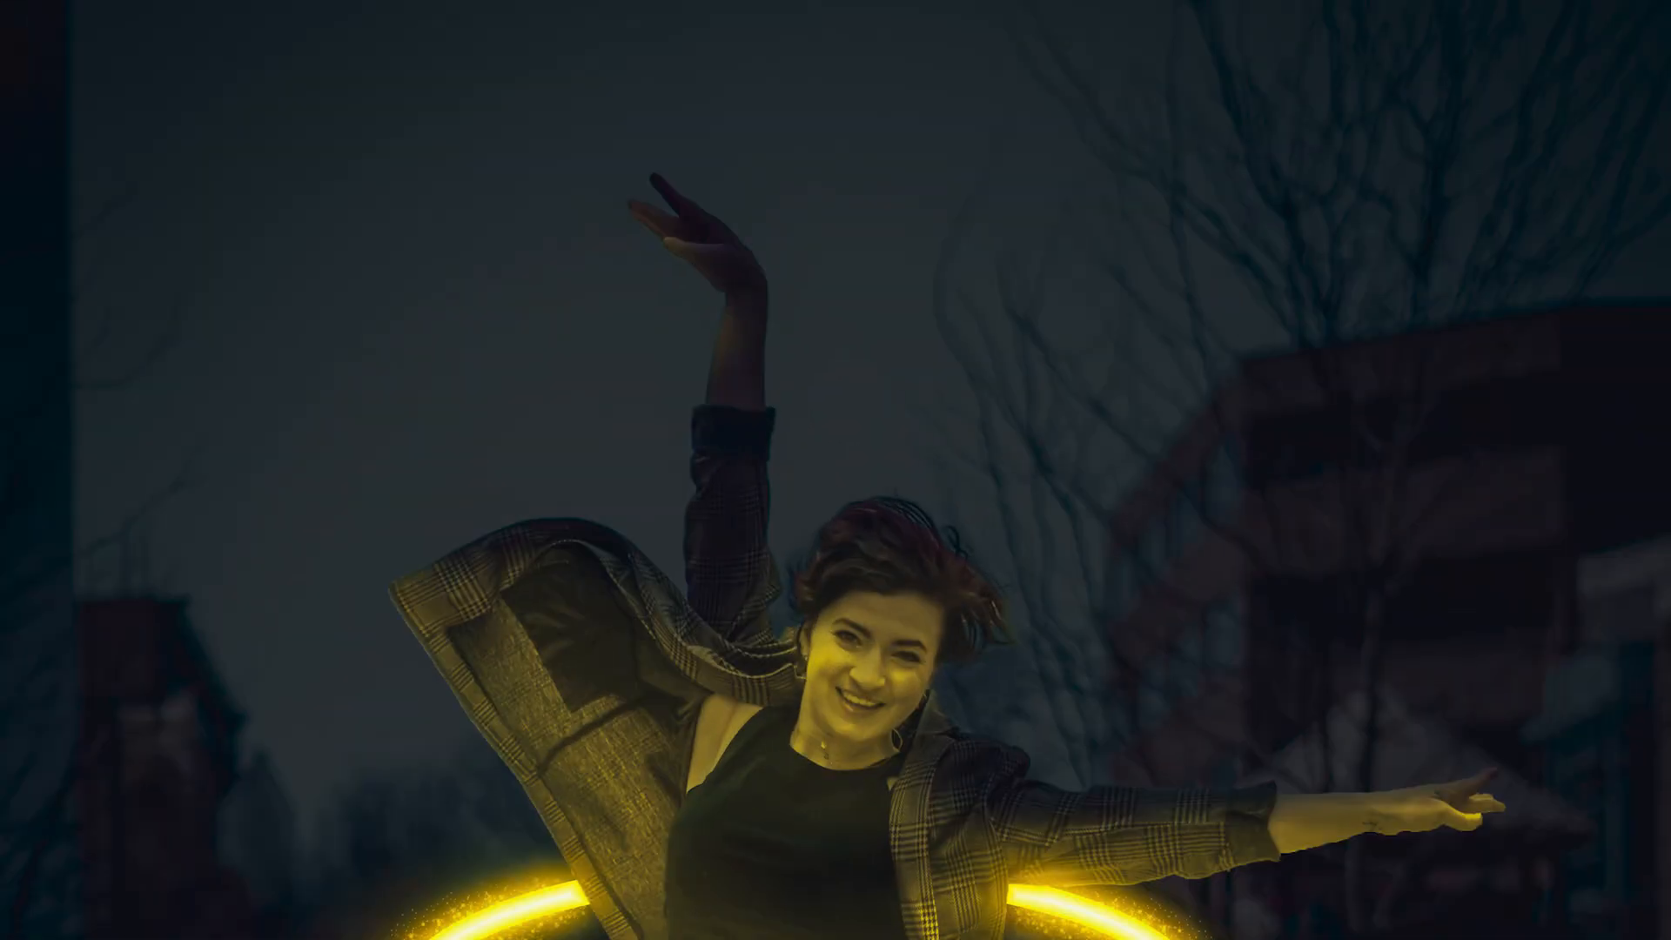